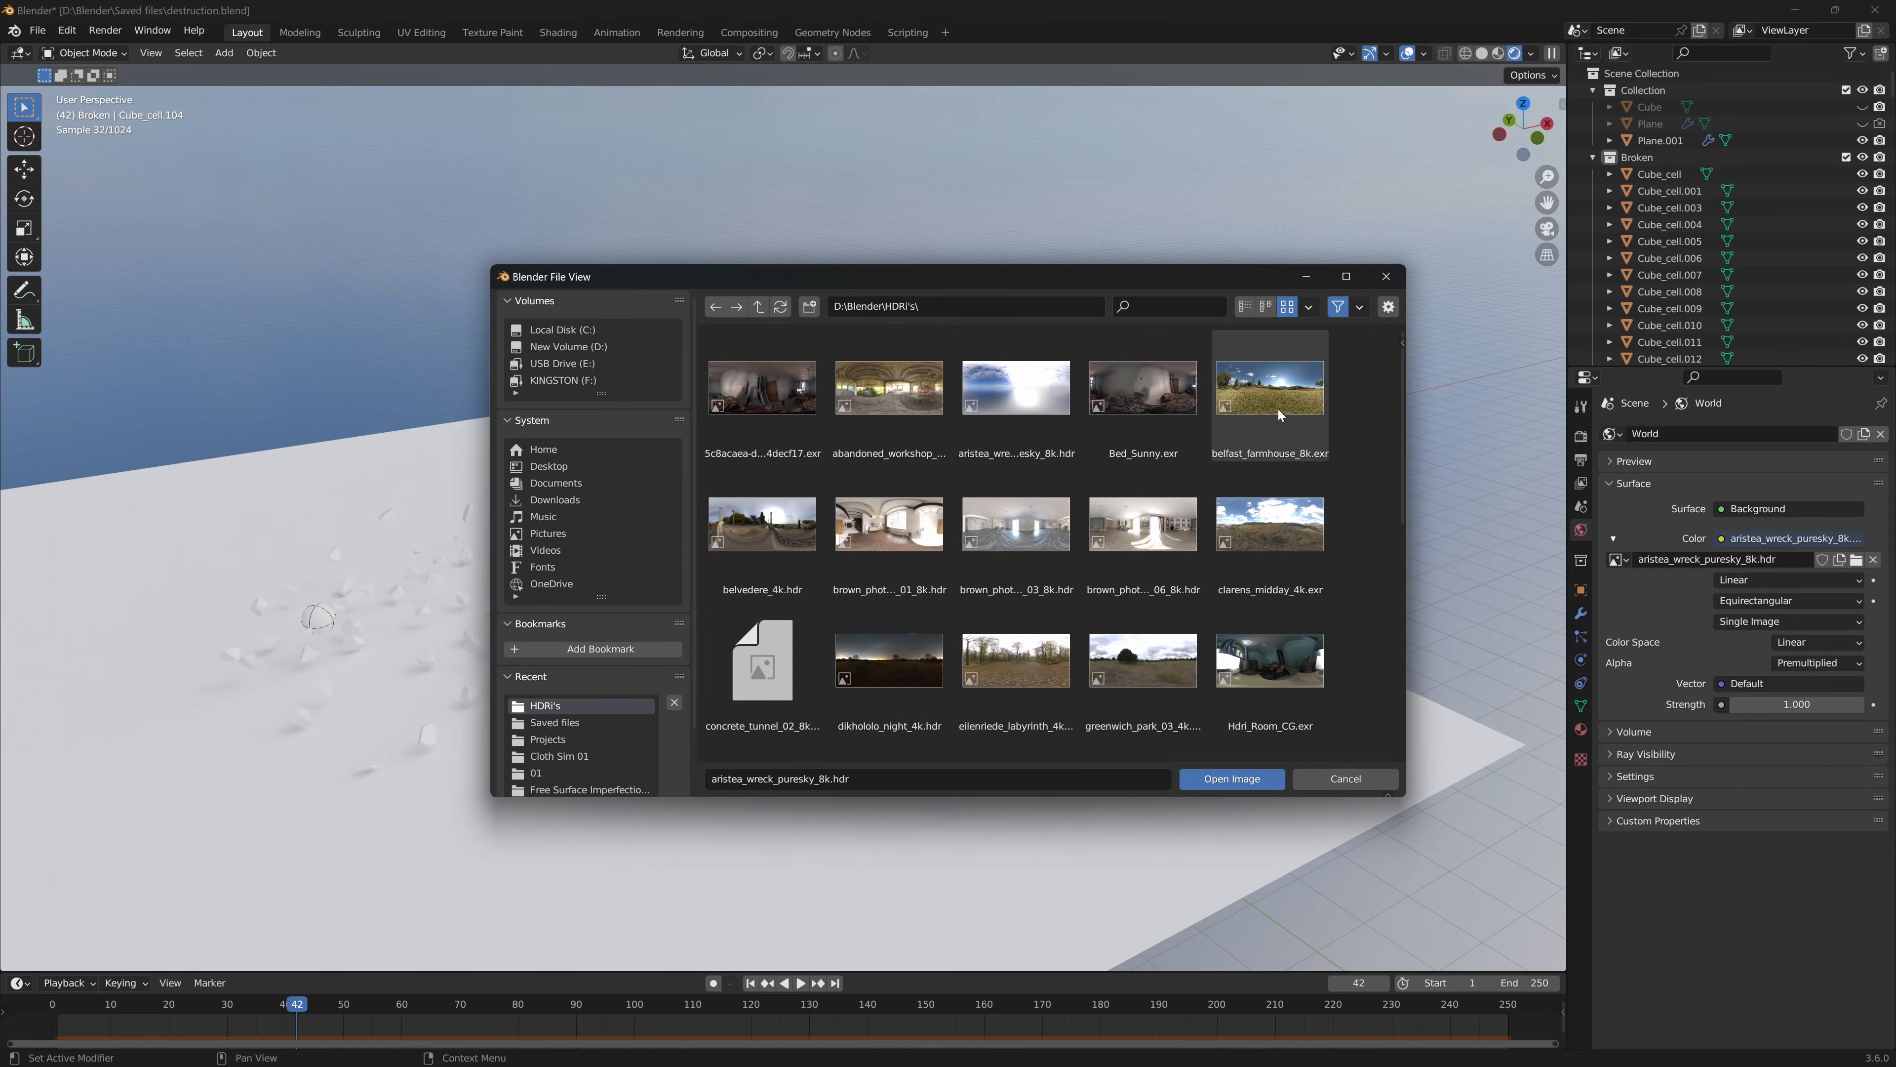
# - Load belfast_farmhouse_8k.exr as the world's environment texture and play the simulation from the first frame to frame 60
pyautogui.doubleClick(1279, 410)
pyautogui.hotkey('shift', 'Left')
pyautogui.moveTo(698, 676); pyautogui.dragTo(770, 743, button='middle')
pyautogui.press('space')
pyautogui.keyDown('shift'); pyautogui.moveTo(627, 742); pyautogui.dragTo(763, 700, button='middle'); pyautogui.keyUp('shift')
pyautogui.press('space')
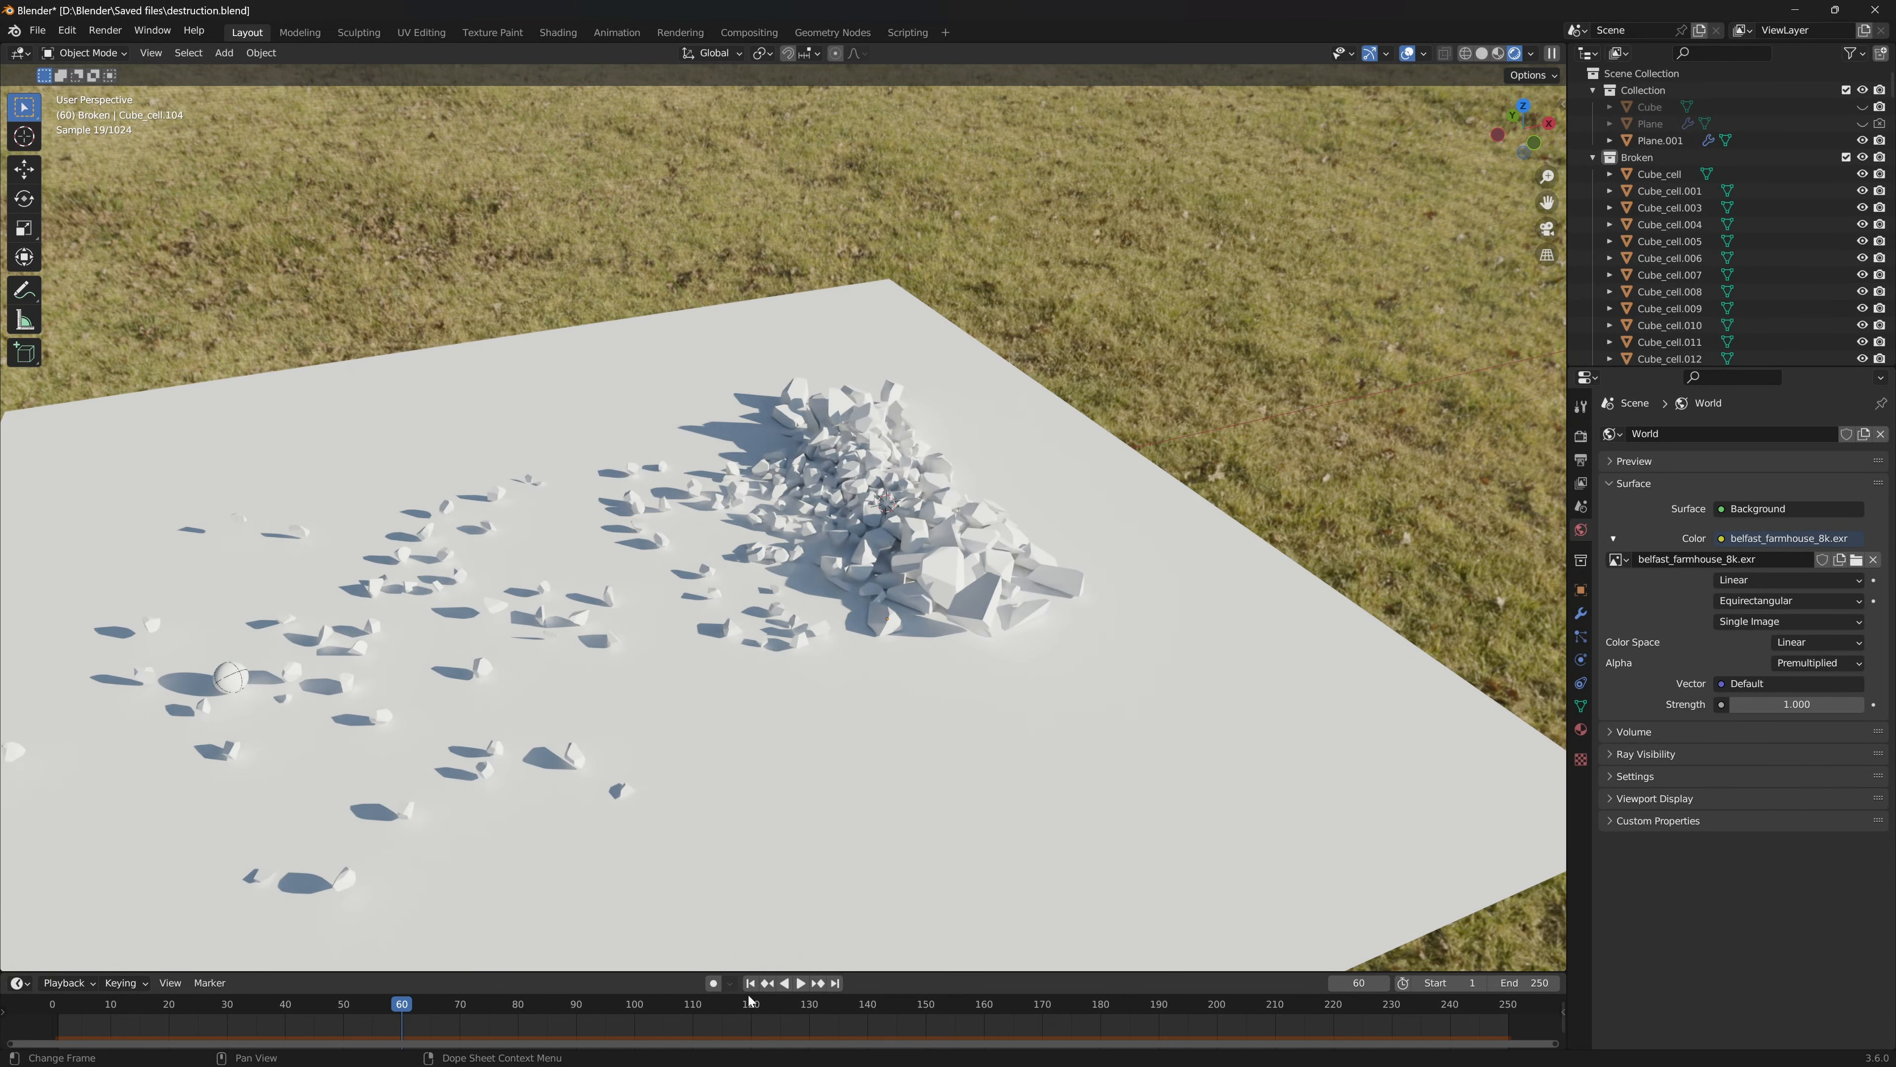
# - Return to the first frame and examine the fracture lines between the wall's pieces up close and from a distance
pyautogui.hotkey('shift', 'Left')
pyautogui.press('KP_1')
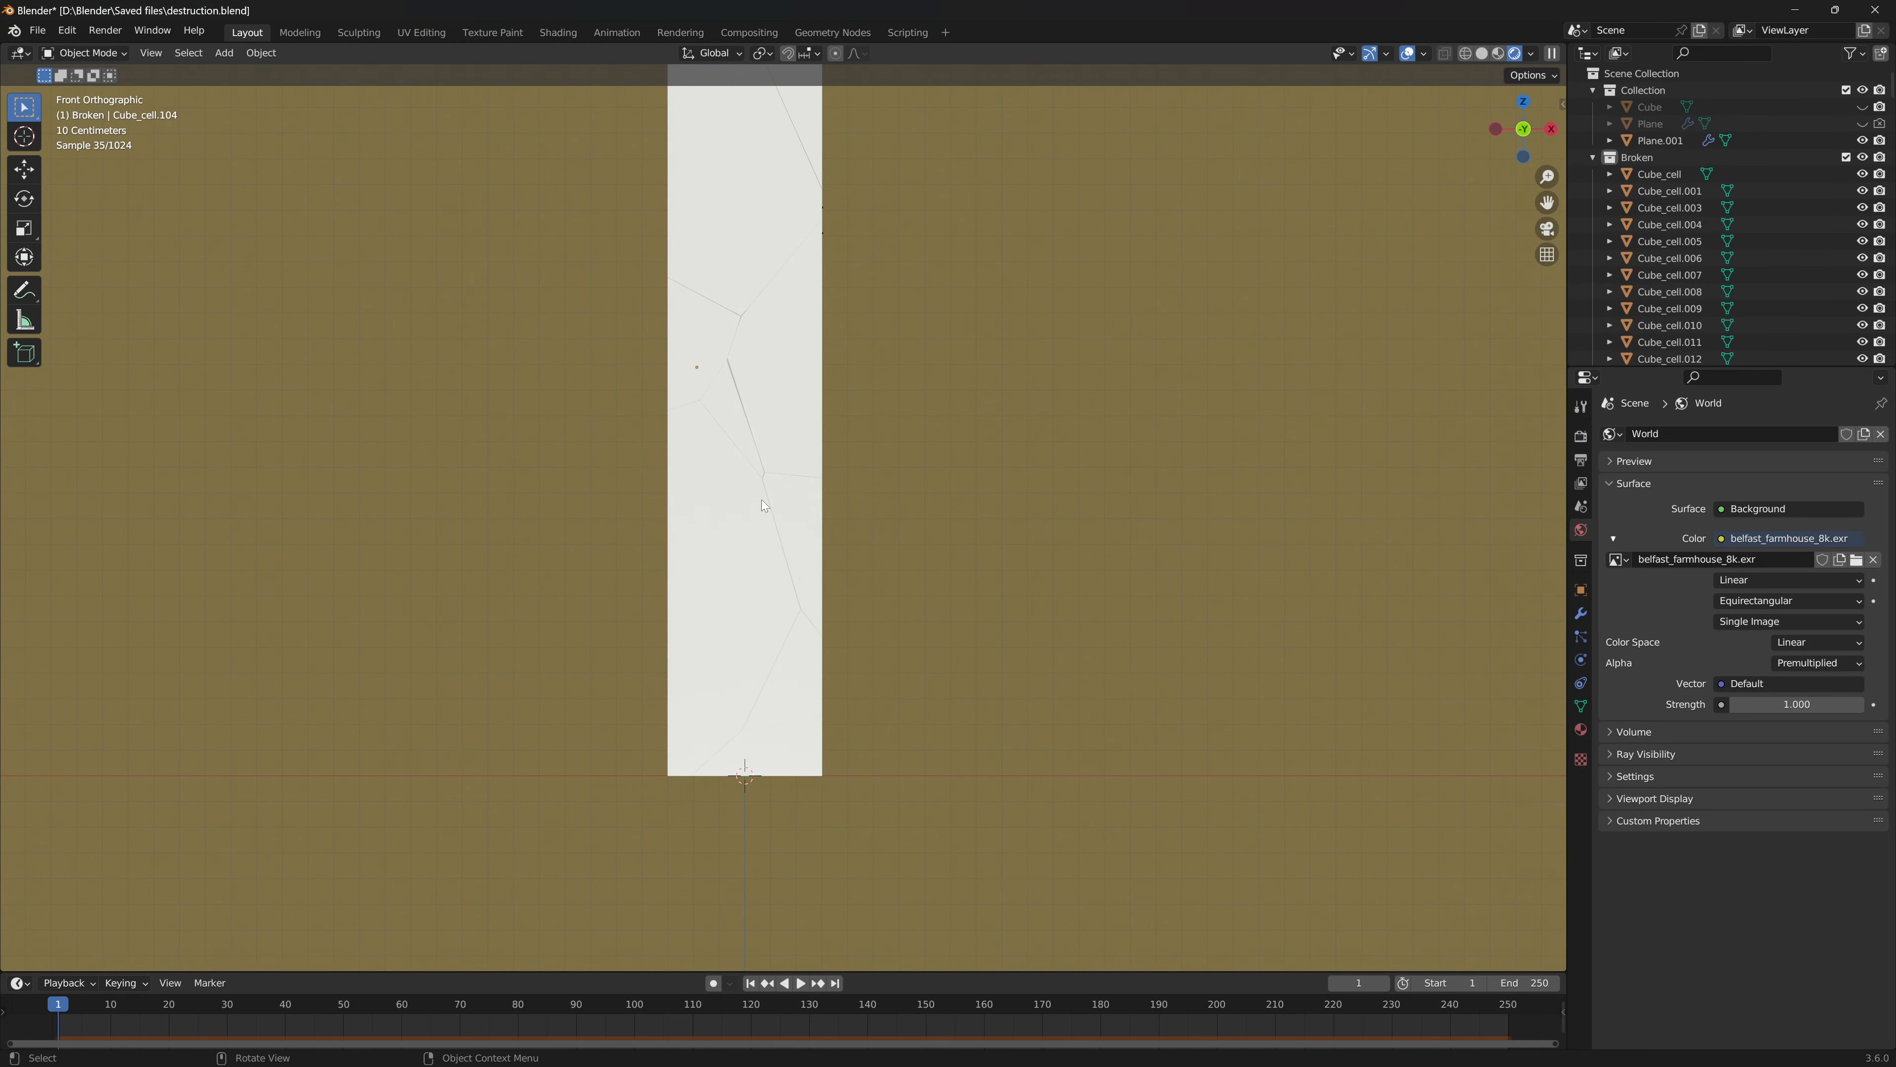
pyautogui.moveTo(762, 499); pyautogui.dragTo(1027, 465, button='middle')
pyautogui.scroll(-3, 864, 461)
pyautogui.click(1027, 465)
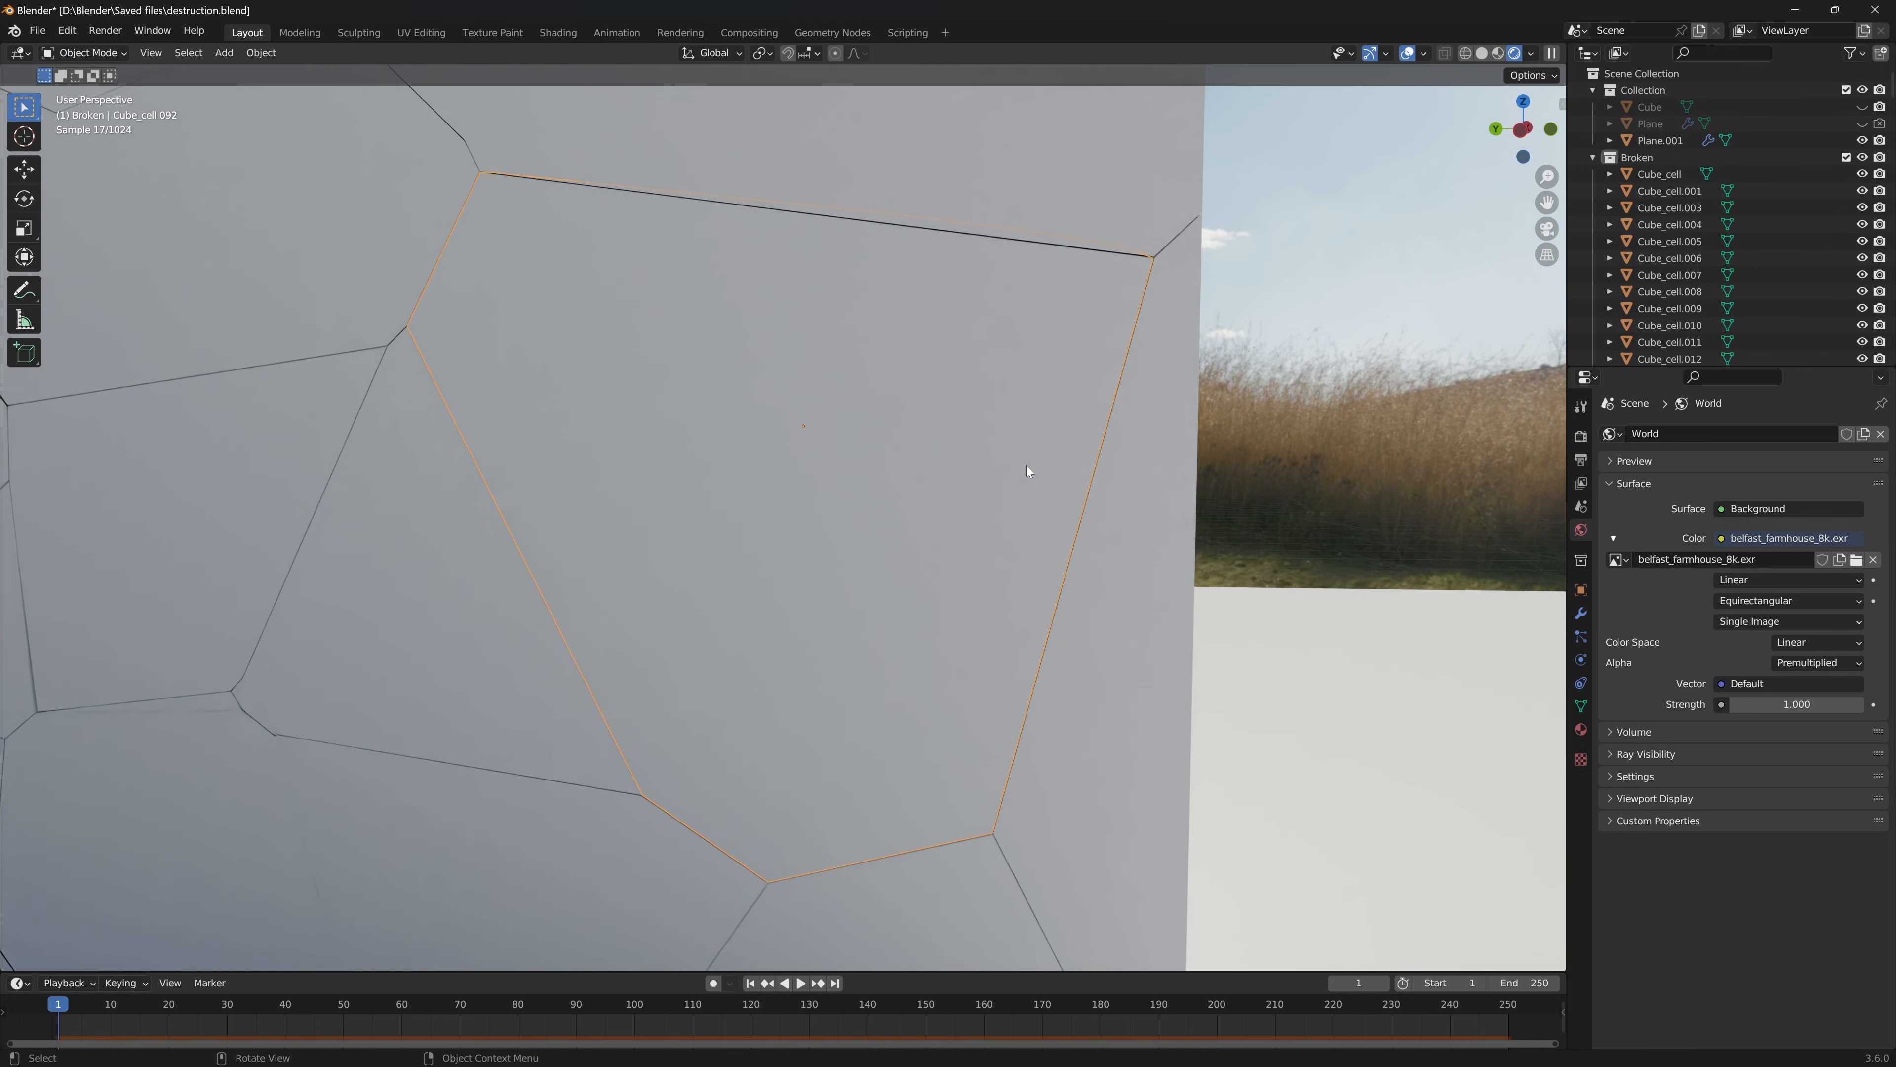
pyautogui.scroll(-6, 1027, 465)
pyautogui.click(1055, 383)
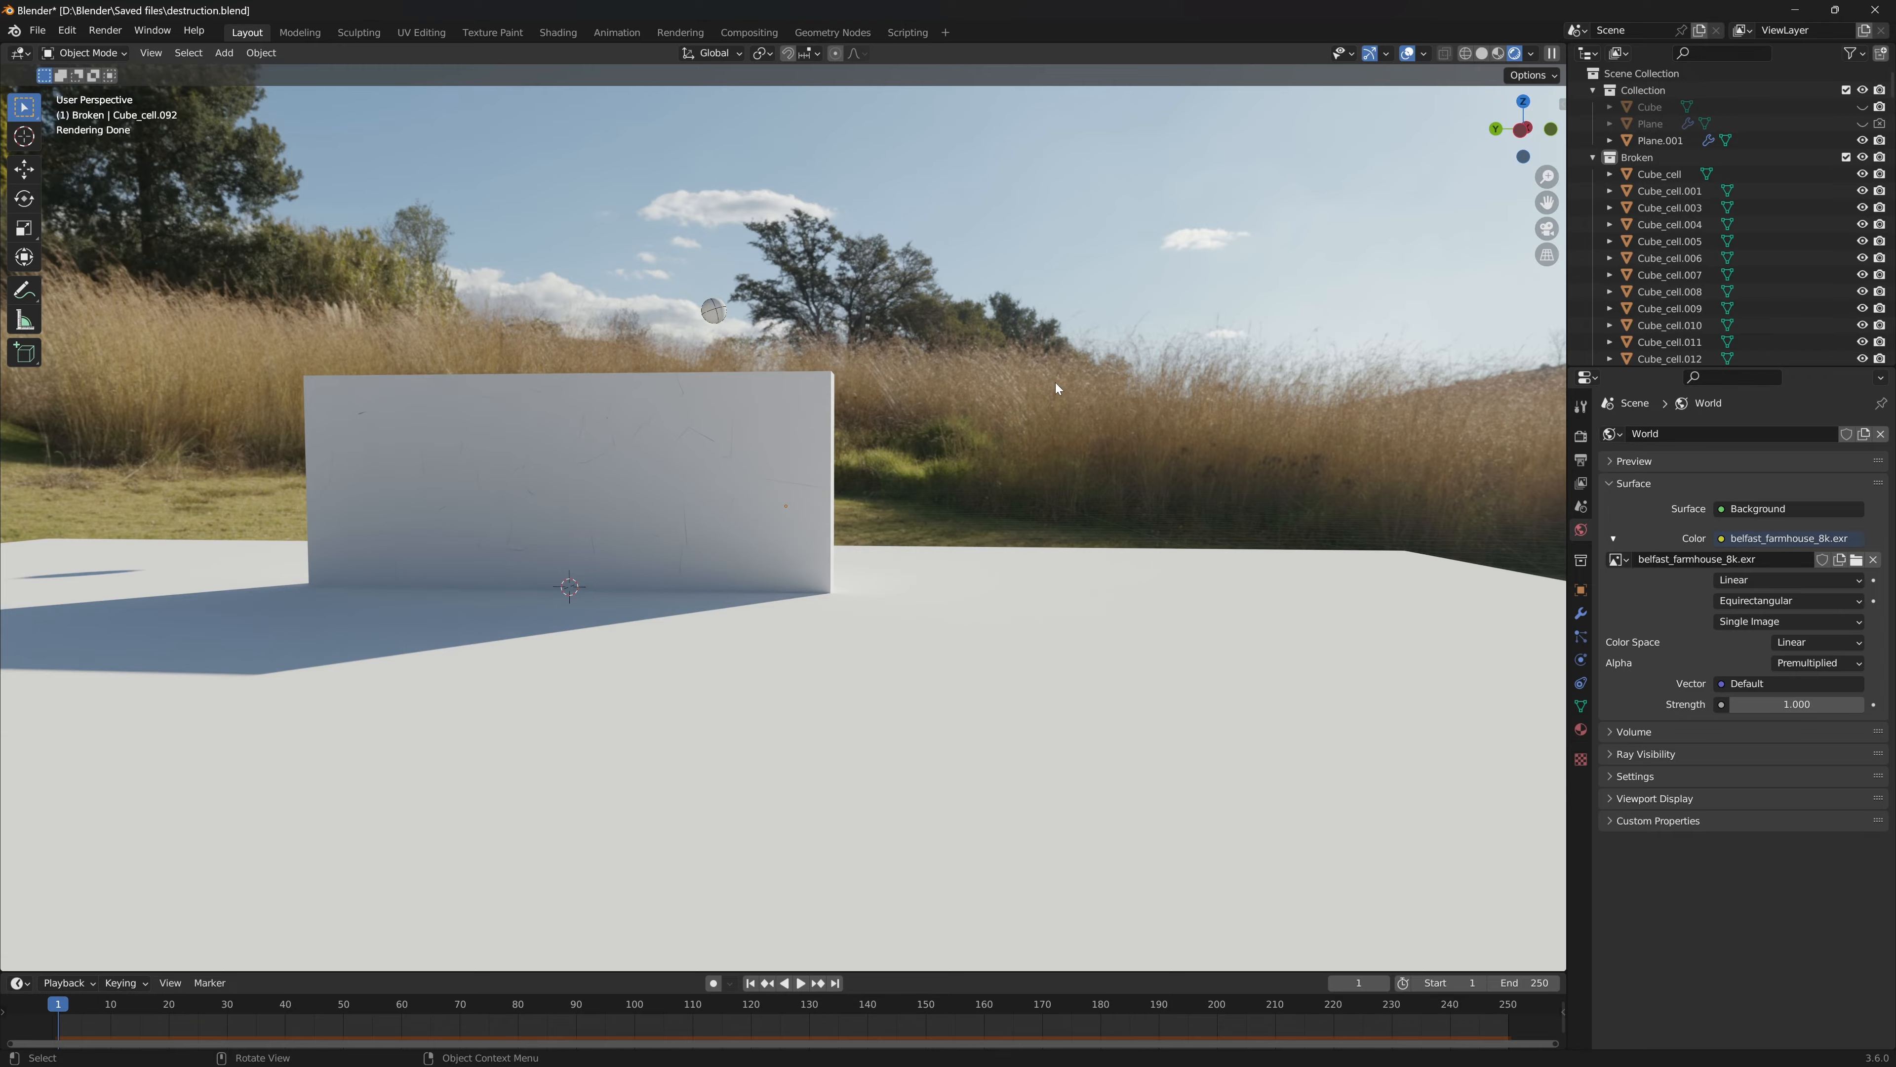
# - Play the collapse to frame 34, add a camera and align it to the current view of the debris
pyautogui.press('space')
pyautogui.press('space')
pyautogui.moveTo(1114, 346); pyautogui.dragTo(1093, 389, button='middle')
pyautogui.hotkey('shift', 'a')
pyautogui.click(1017, 637)
pyautogui.press('ctrl+alt+KP_0')
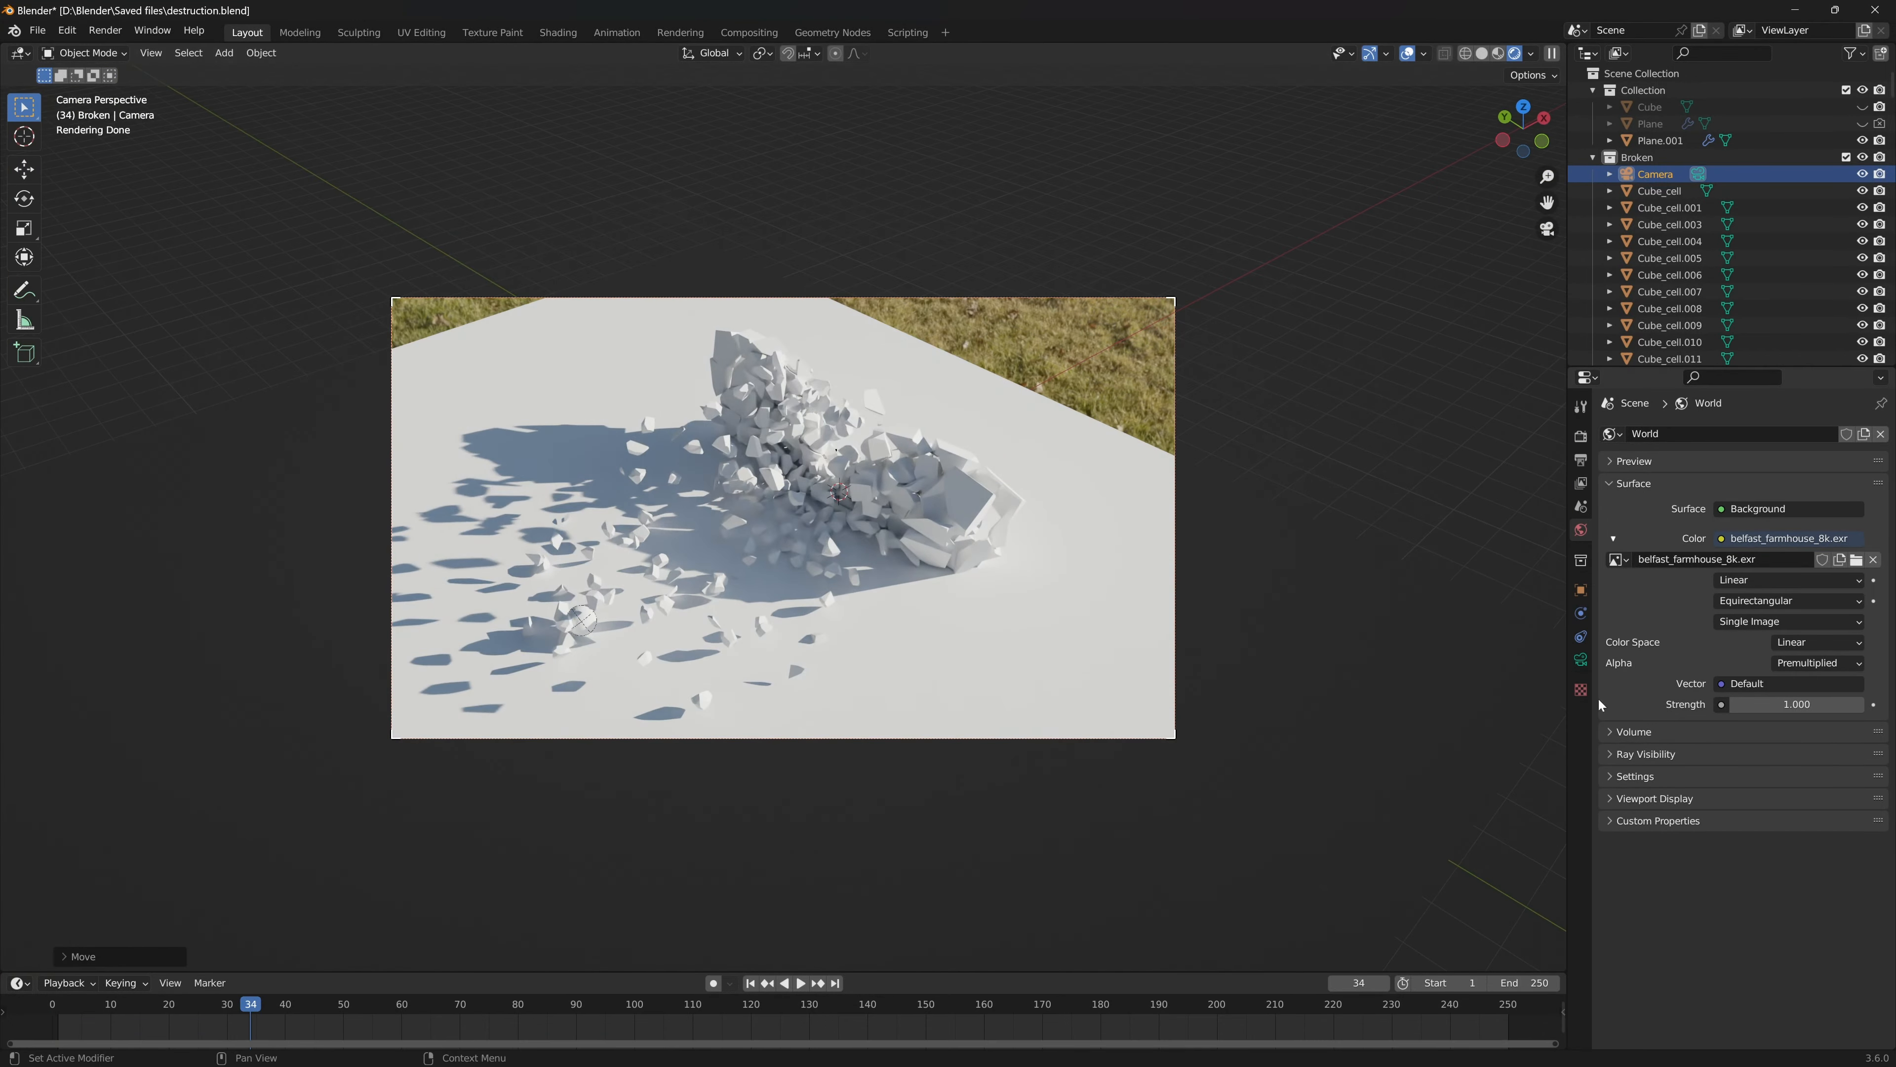
# - Set the camera's focal length to 120 mm and move the camera back along its local Z axis
pyautogui.click(1581, 660)
pyautogui.press('g')
pyautogui.press('z')
pyautogui.press('z')
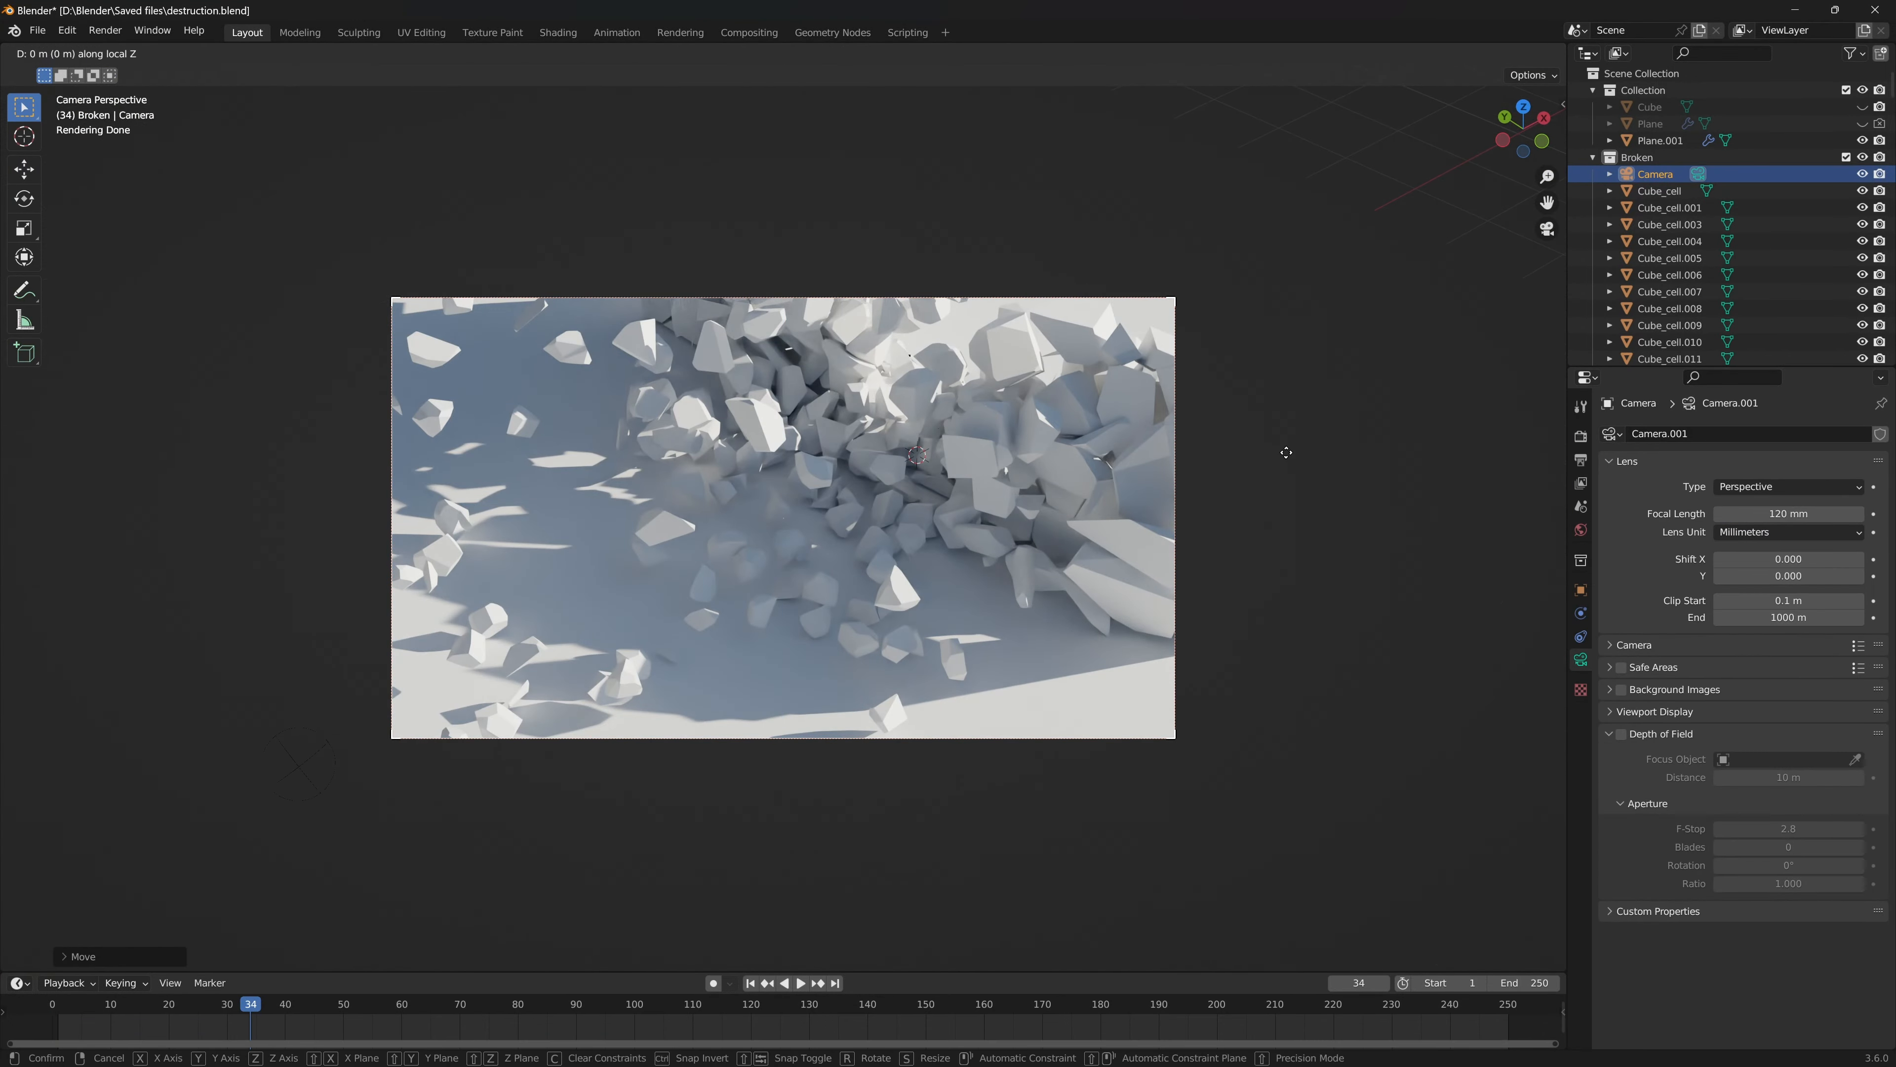
pyautogui.click(1224, 508)
# - Scale up the ground plane Plane.001 so it fills the camera frame, and return to the first frame
pyautogui.click(1068, 571)
pyautogui.press('s')
pyautogui.click(1343, 587)
pyautogui.hotkey('shift', 'Left')
pyautogui.scroll(5, 1120, 581)
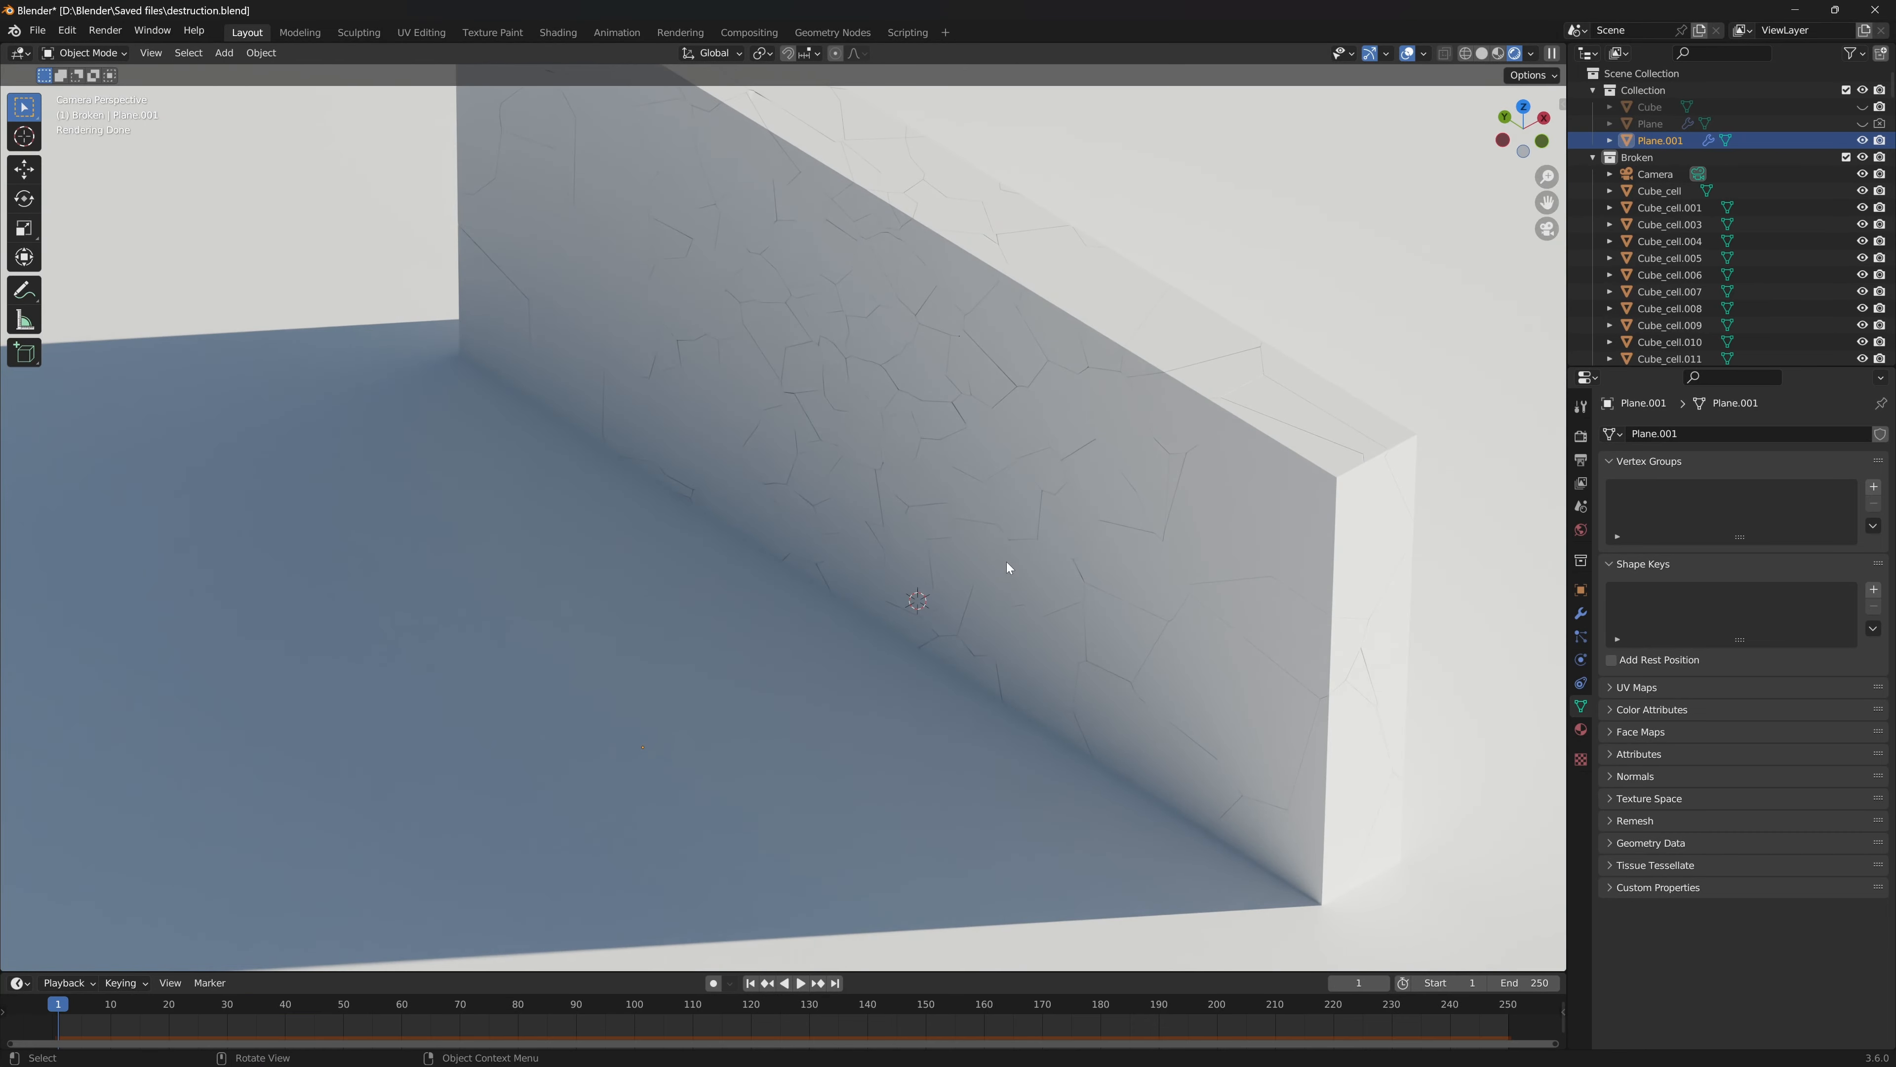
# - Unhide the intact wall Cube and apply its scale
pyautogui.click(1862, 107)
pyautogui.click(1206, 539)
pyautogui.hotkey('ctrl', 'a')
pyautogui.press('s')
# - Find the last frame before the impact and keyframe the Cube's Viewports and Renders visibility as enabled at frame 20
pyautogui.click(1581, 590)
pyautogui.click(1646, 828)
pyautogui.scroll(-4, 1646, 828)
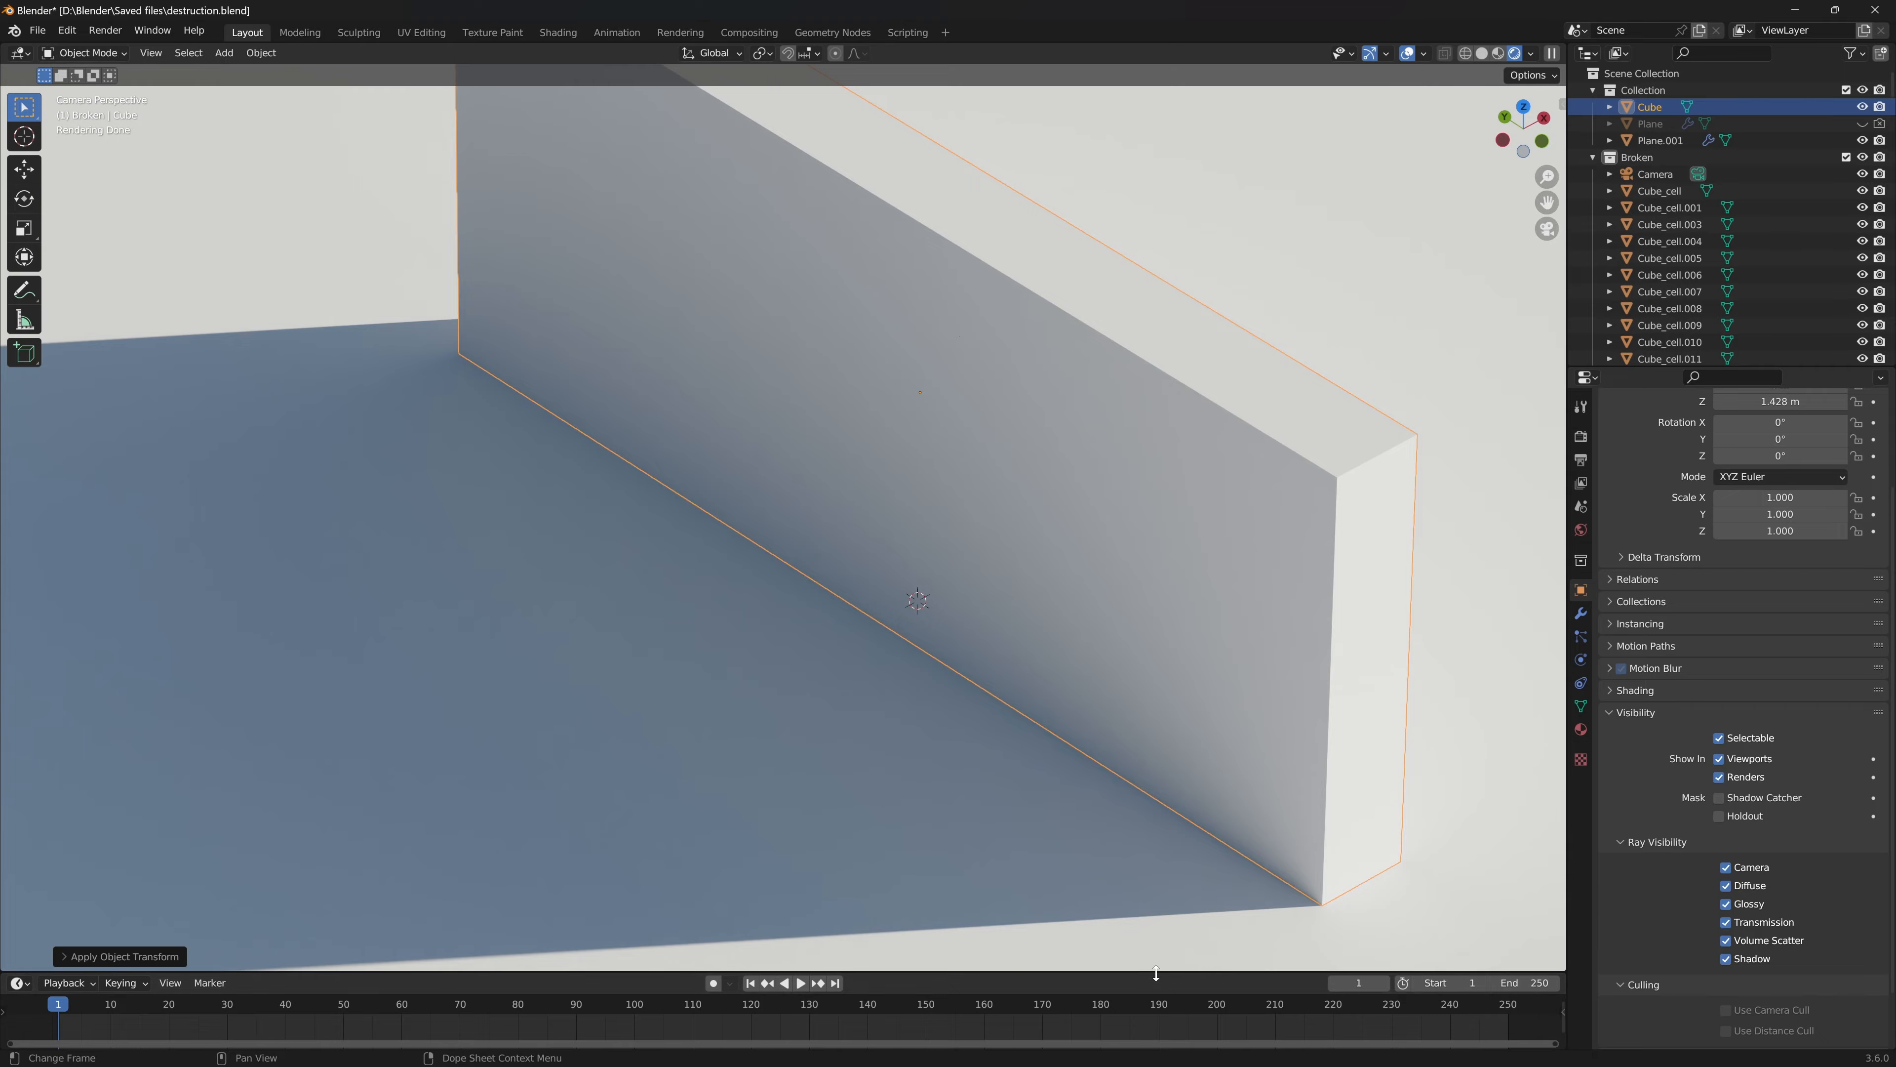
pyautogui.moveTo(1158, 970); pyautogui.dragTo(1236, 945)
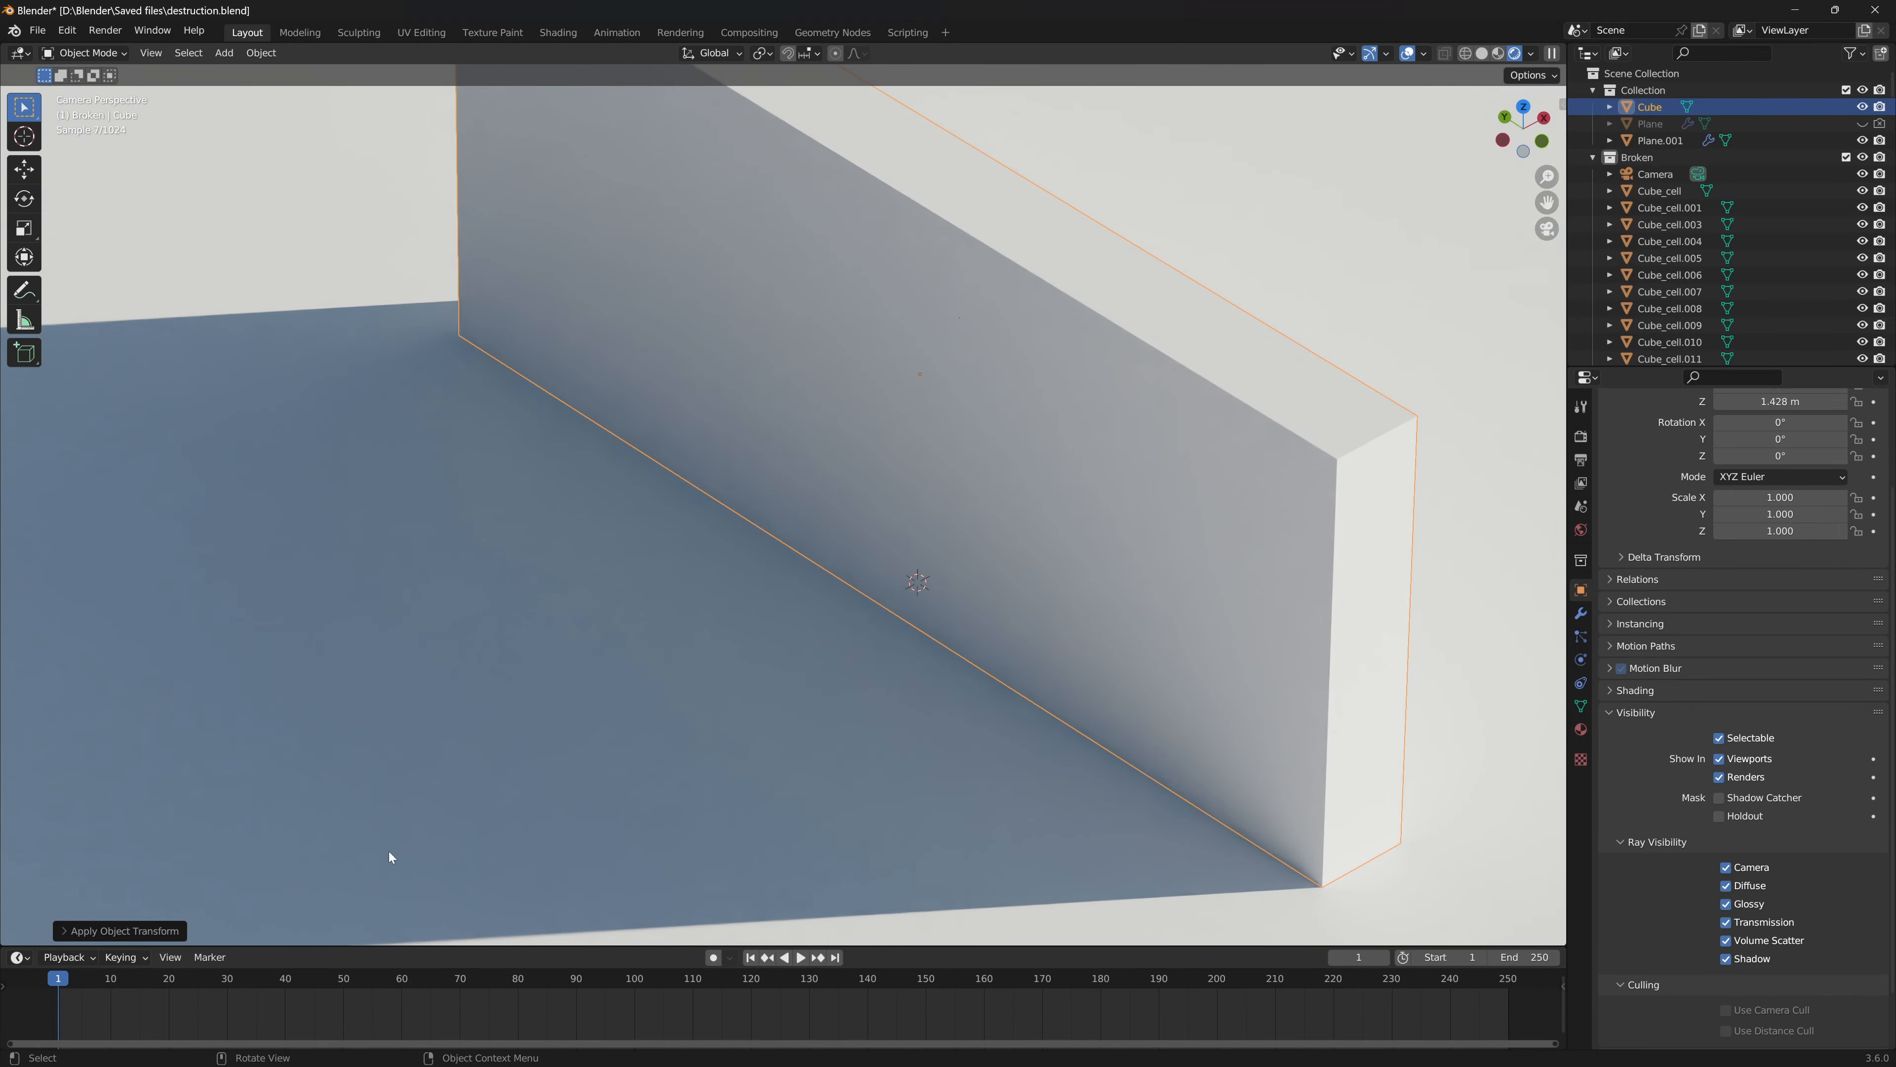
pyautogui.press('KP_0')
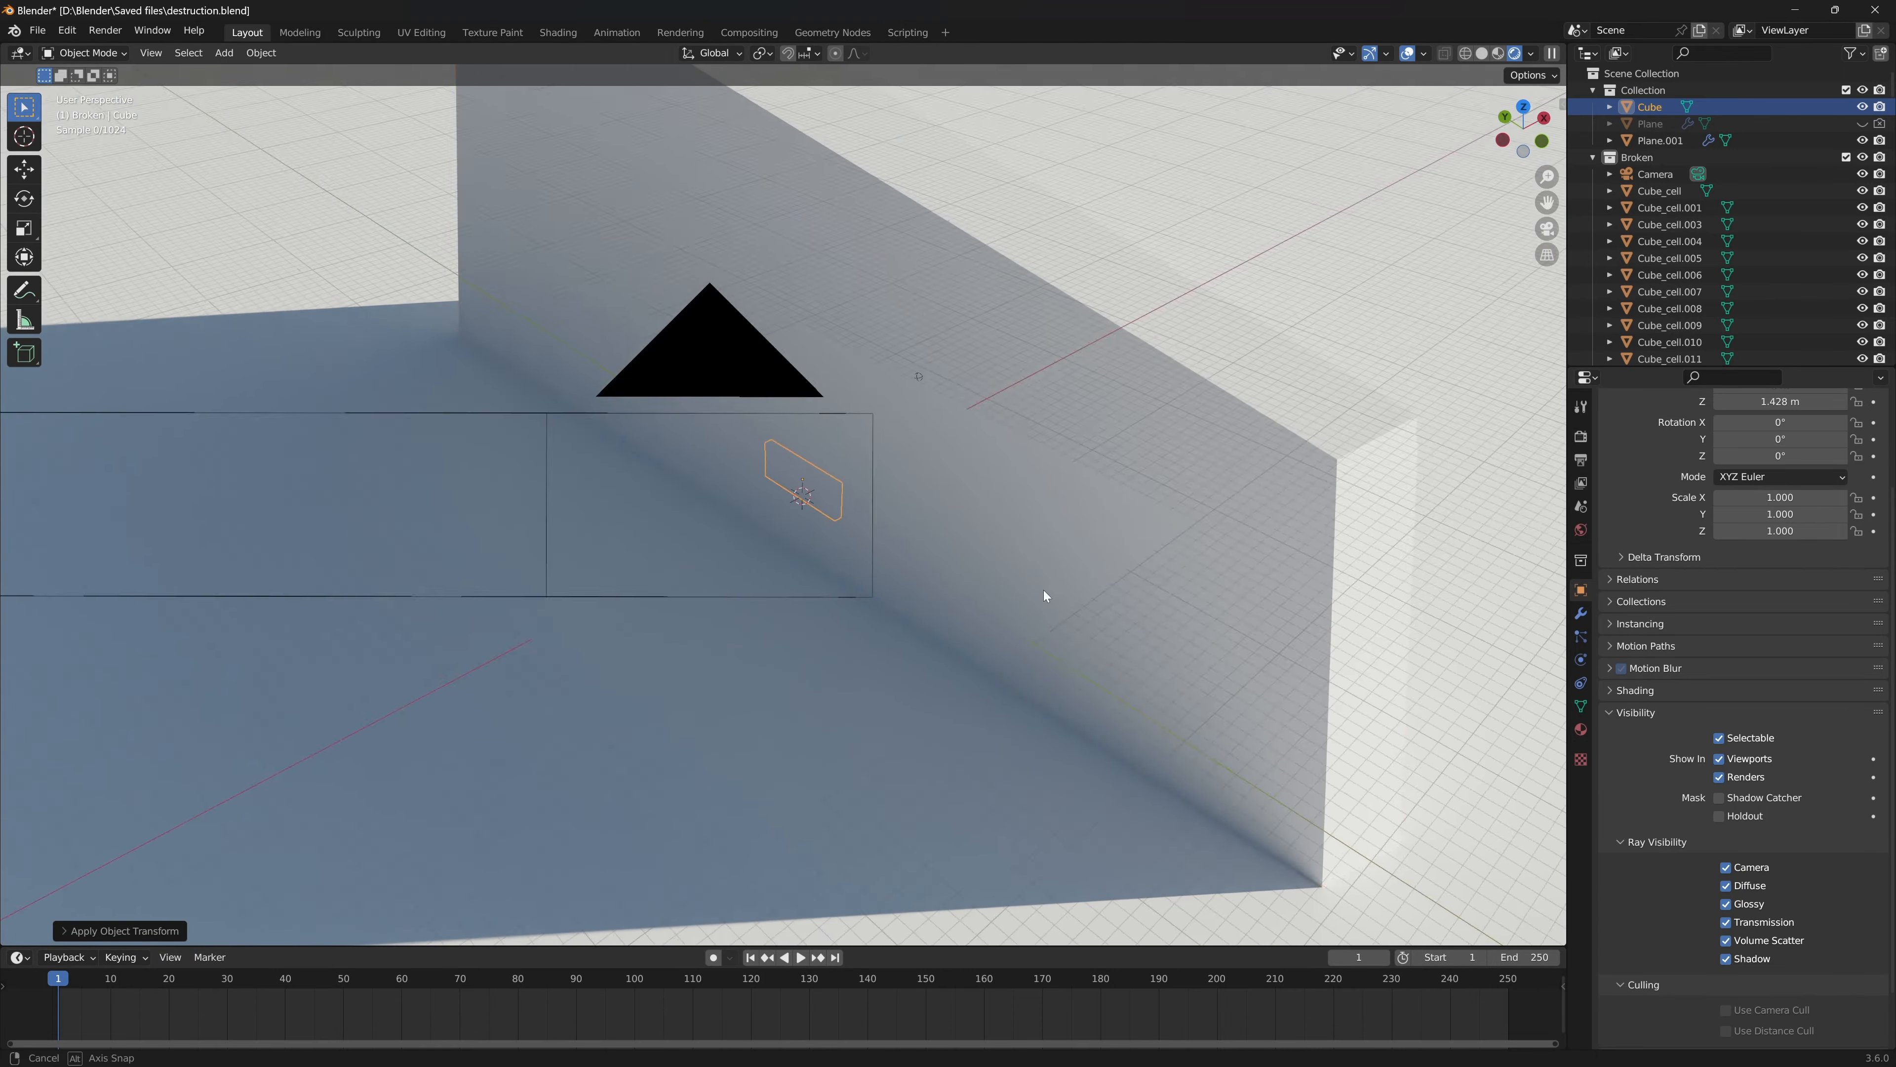
pyautogui.press('space')
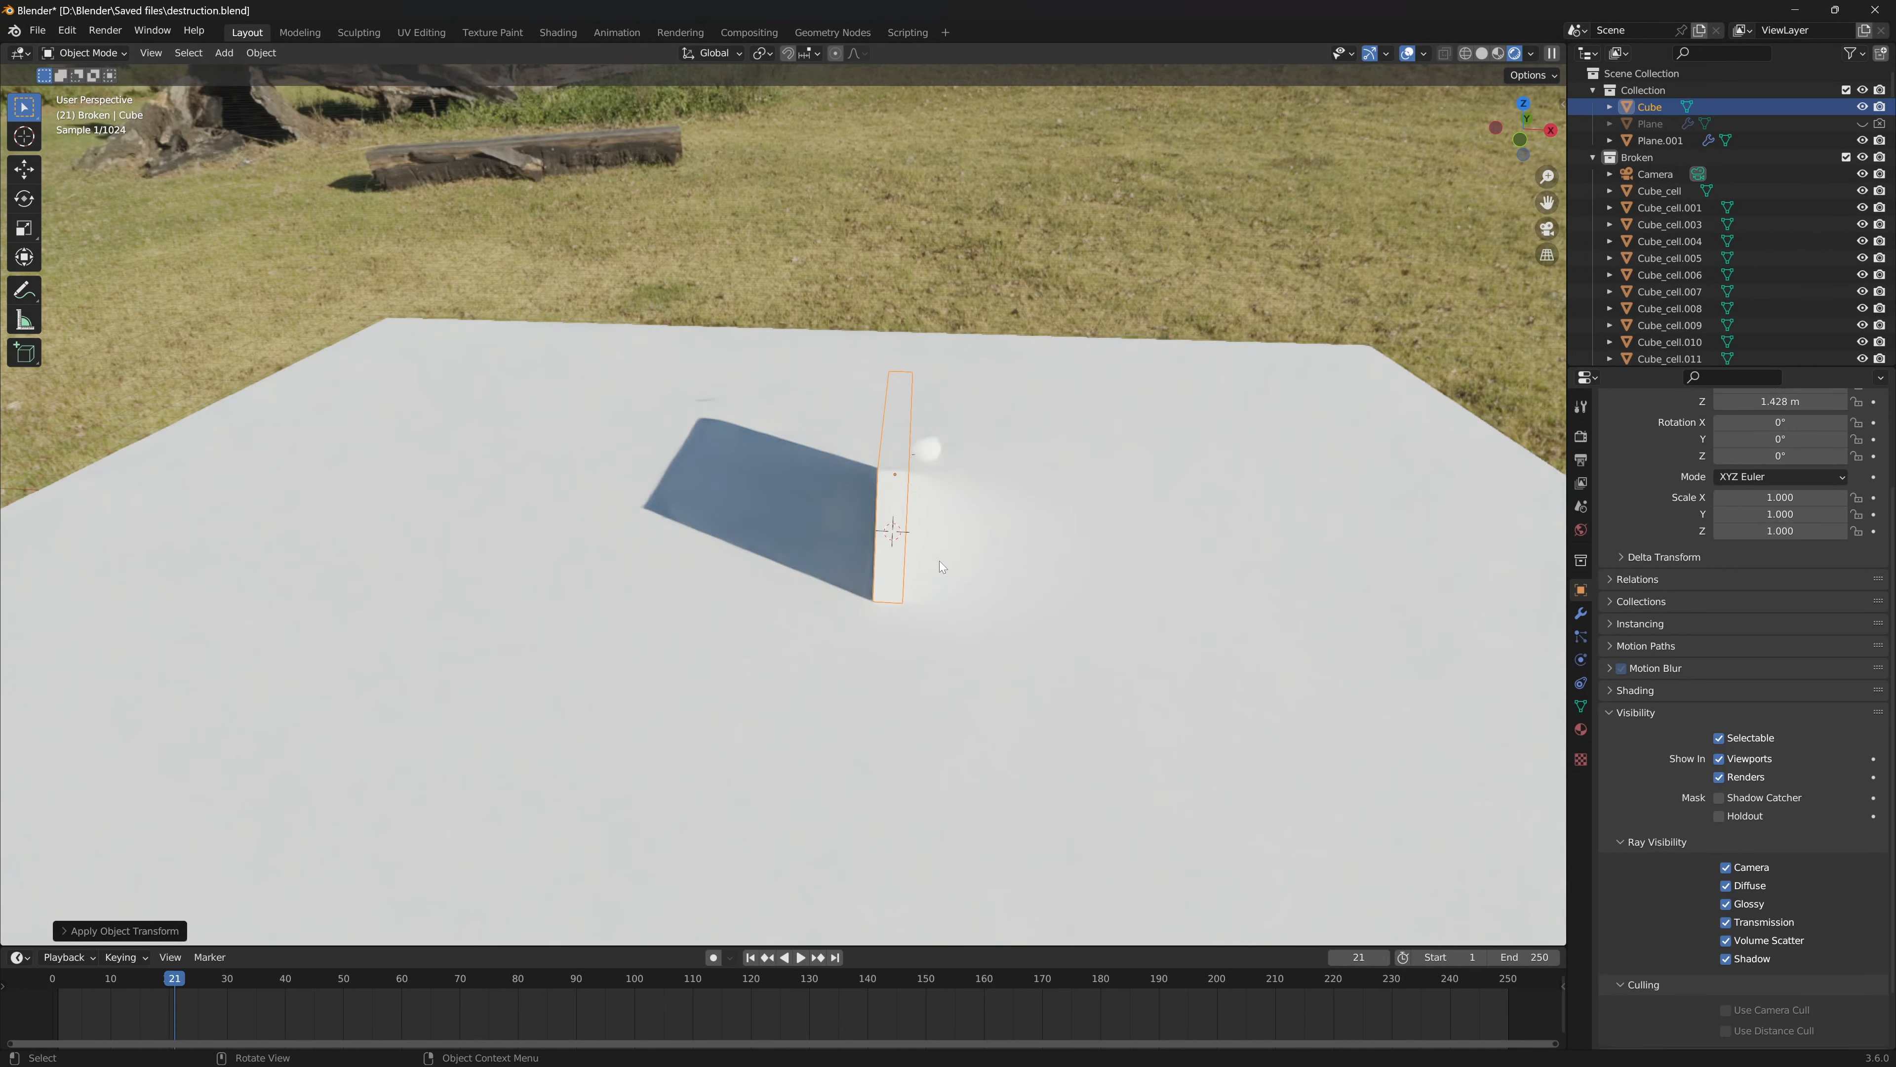
pyautogui.press('space')
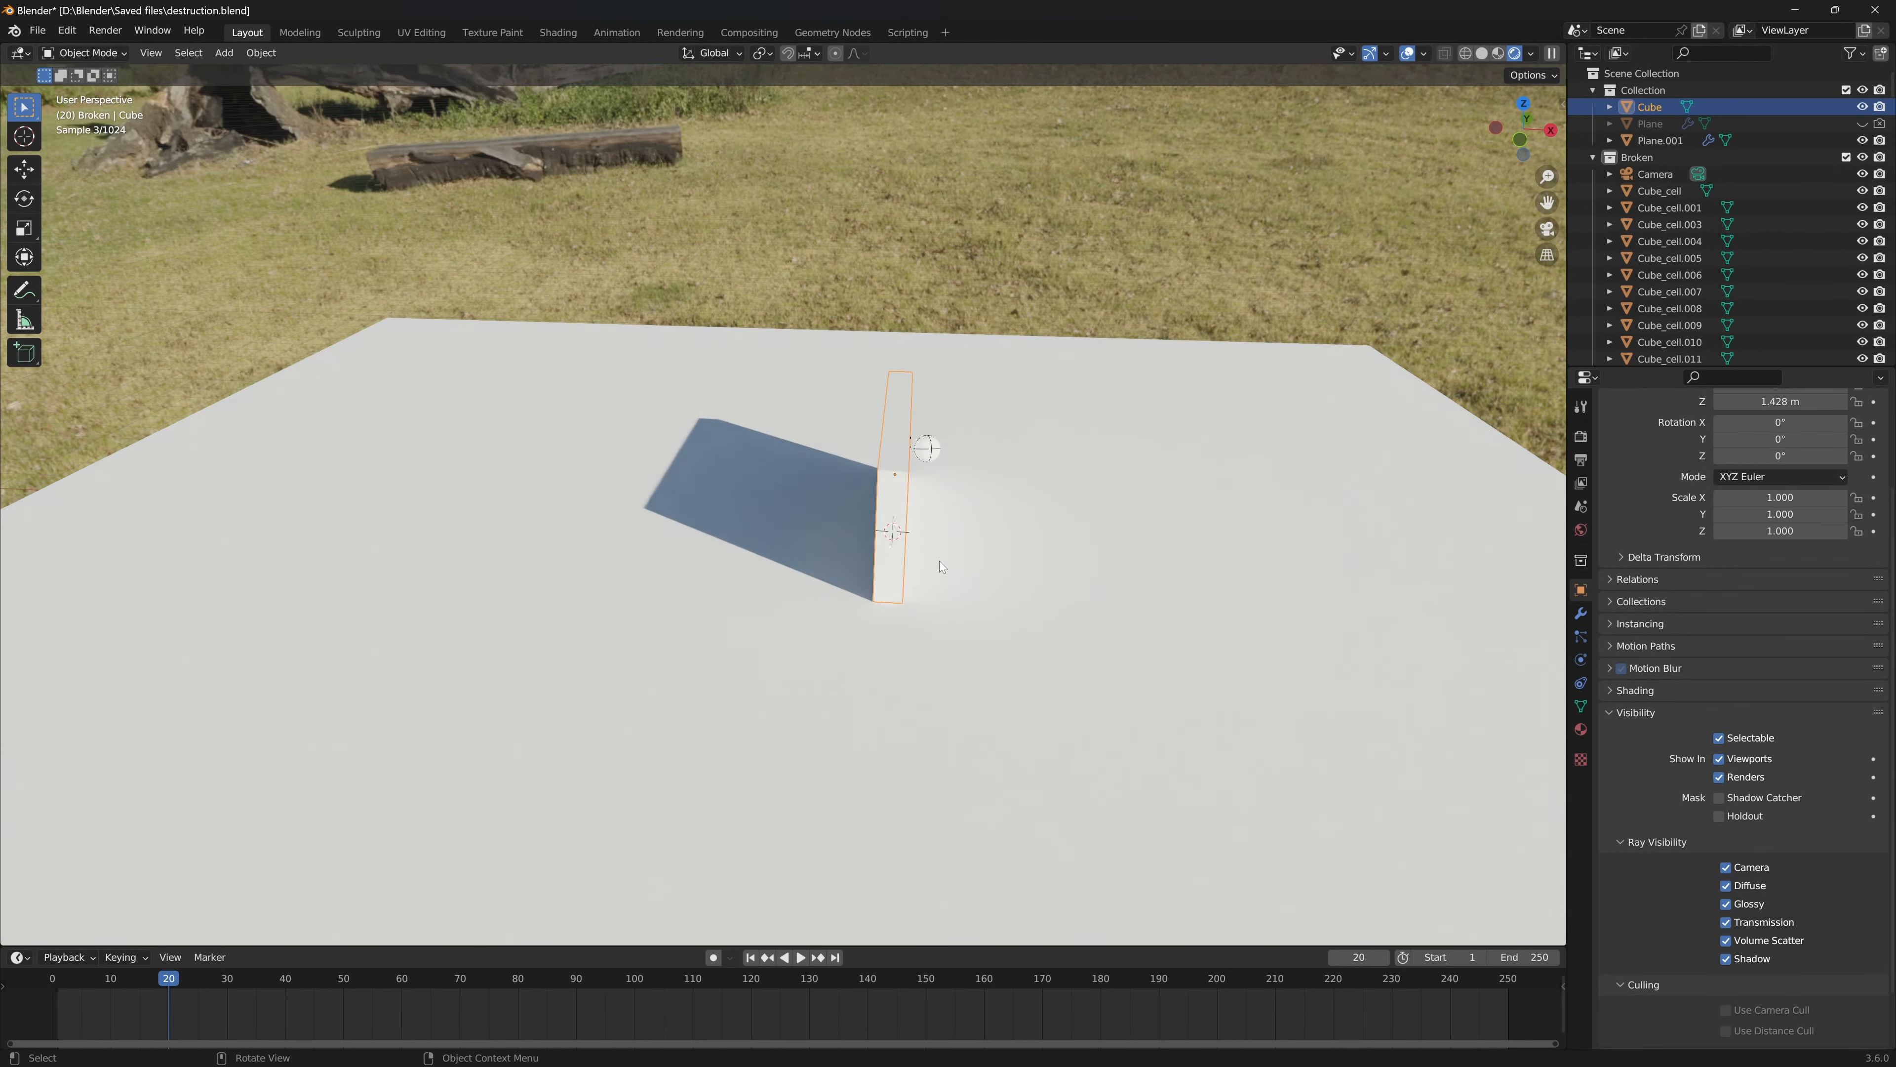
pyautogui.press('KP_0')
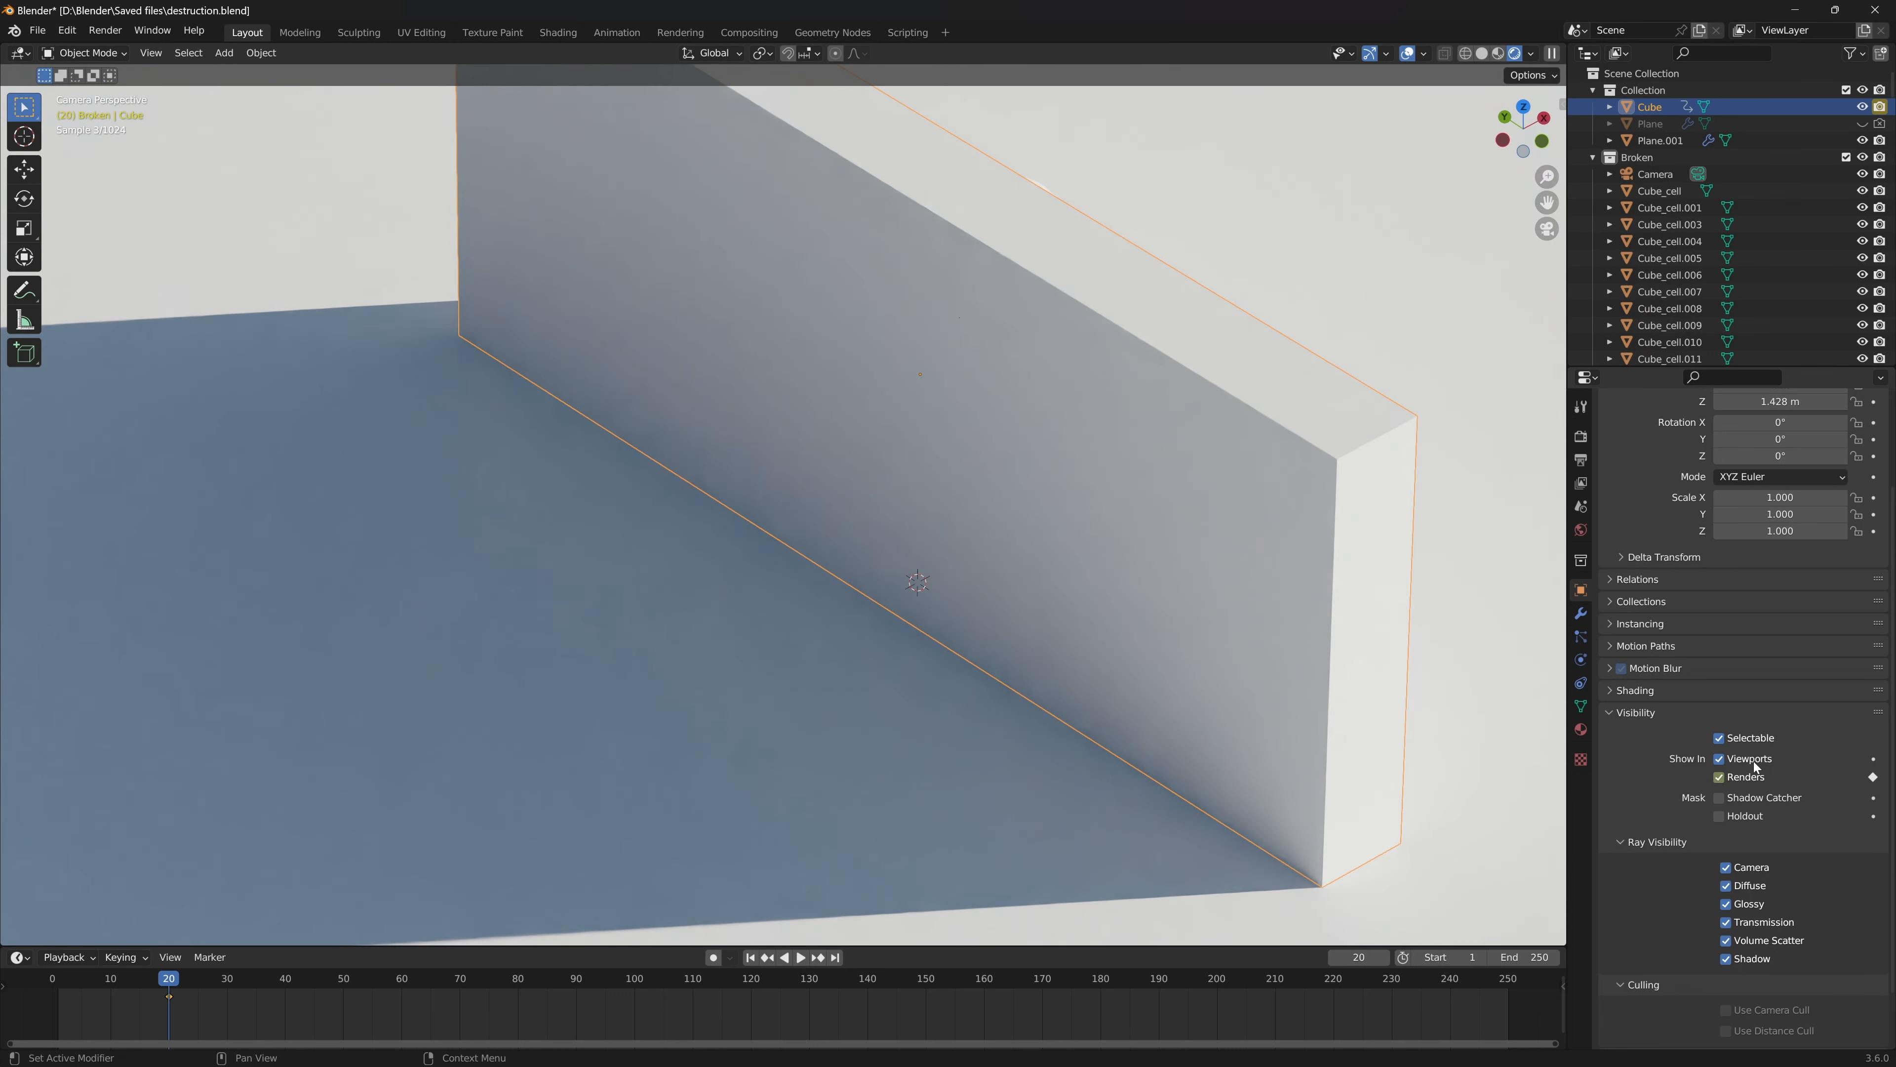
# - At frame 21, disable the Cube's Viewports and Renders visibility and keyframe both
pyautogui.press('Right')
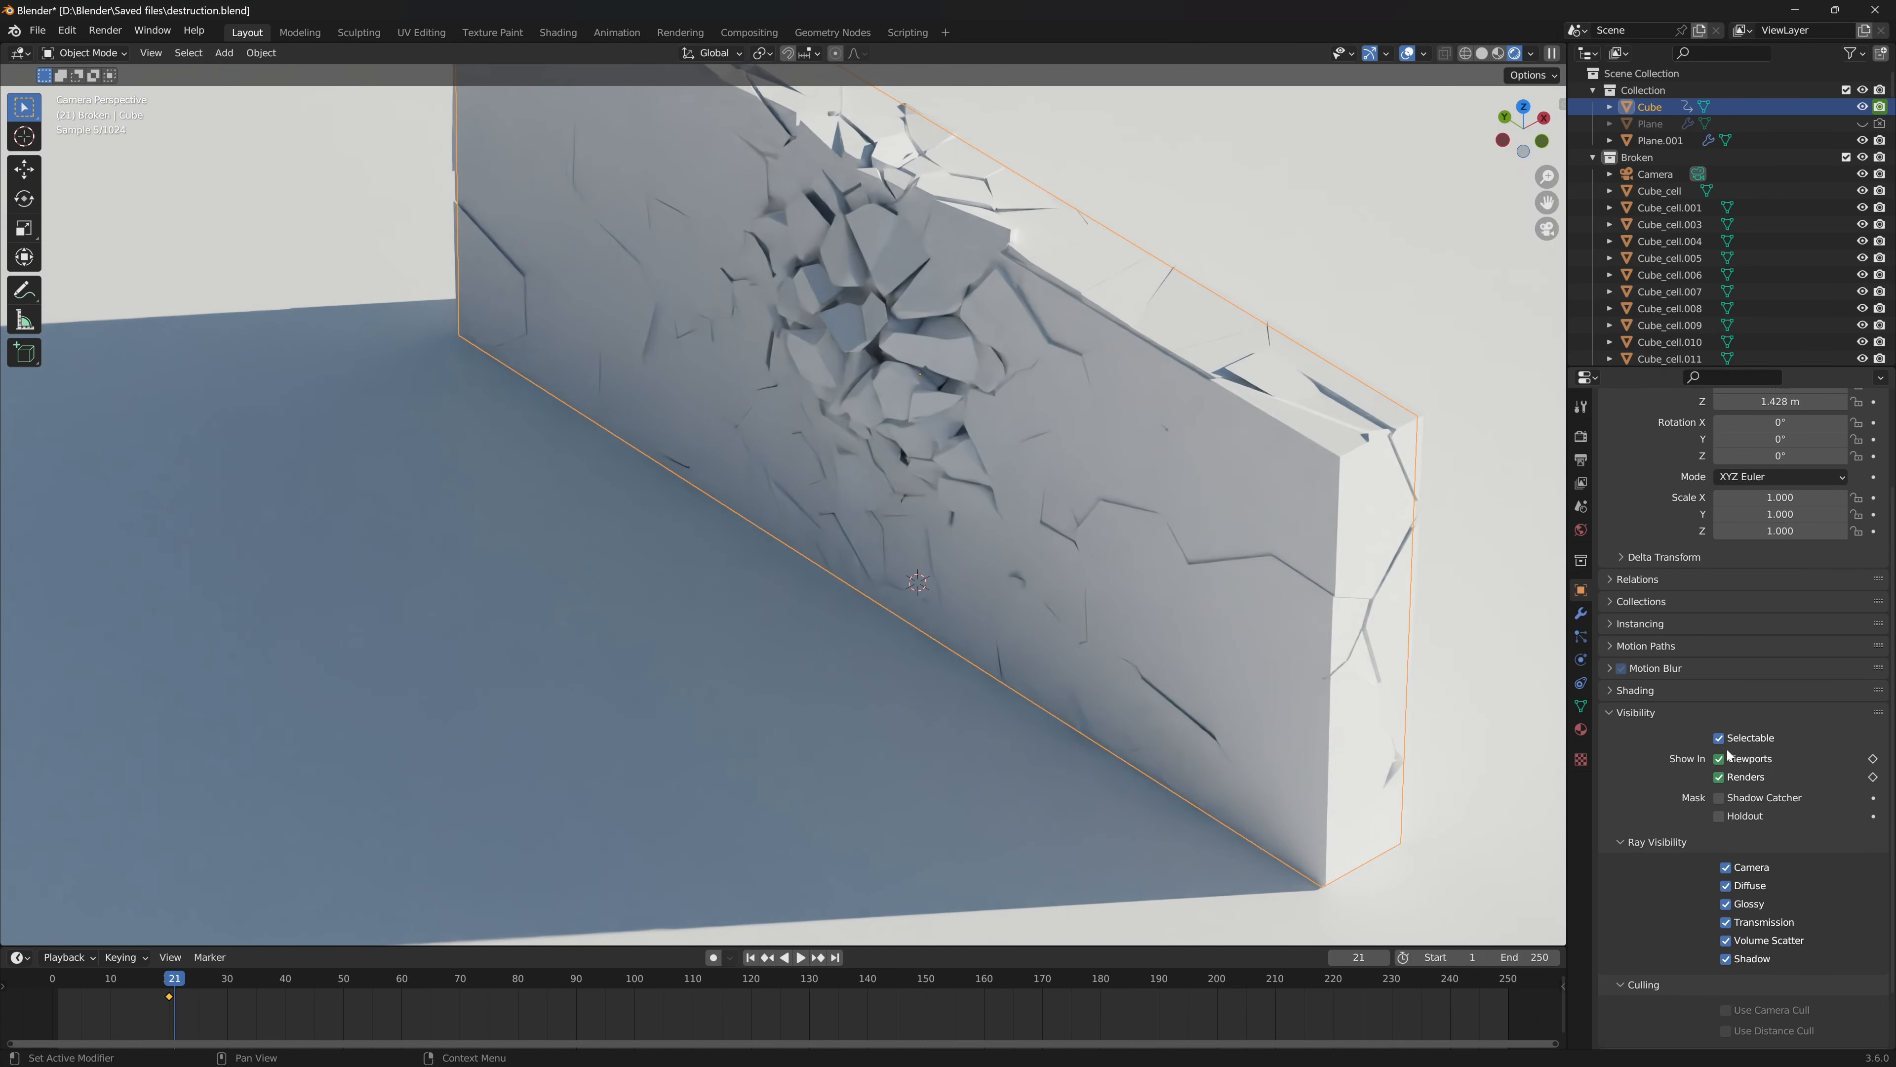
pyautogui.moveTo(1719, 759); pyautogui.dragTo(1720, 777)
pyautogui.click(1874, 759)
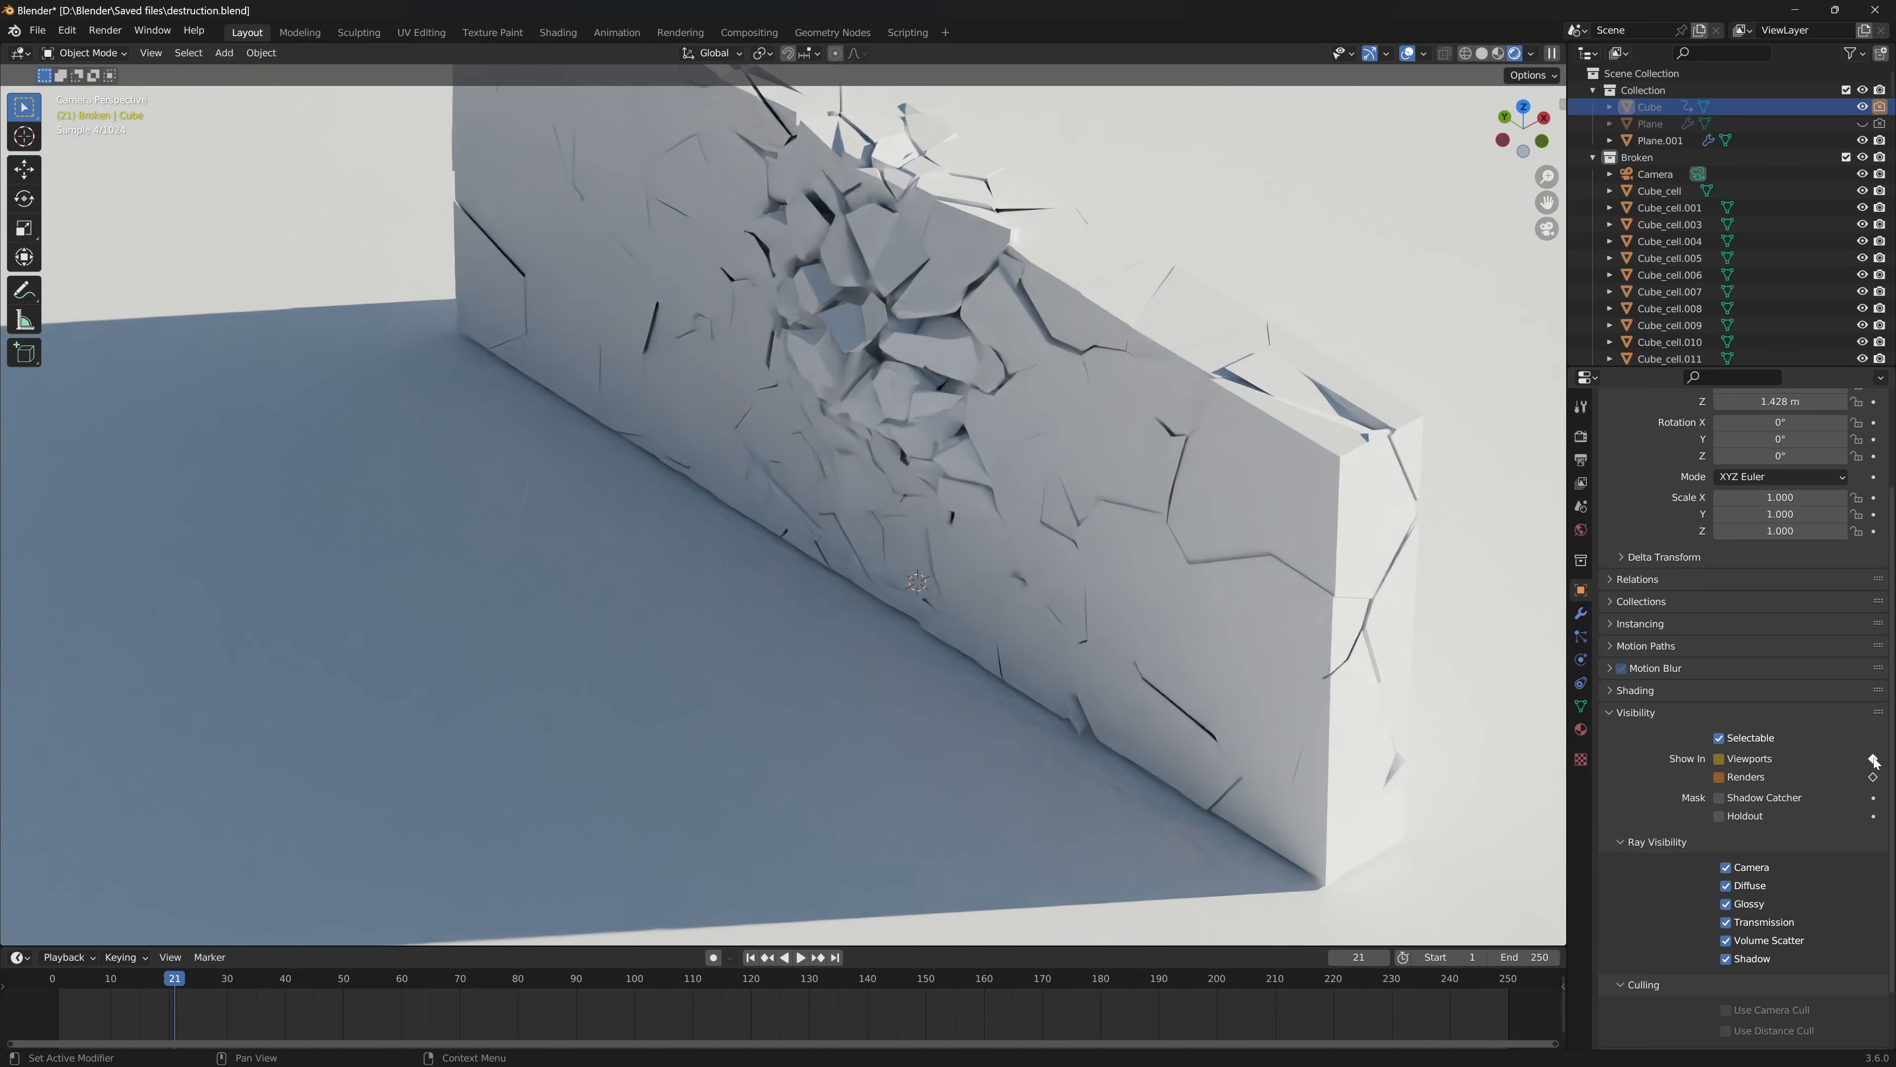
# - Play the animation in rendered and then solid shading to check the swap from intact wall to fractured pieces
pyautogui.press('space')
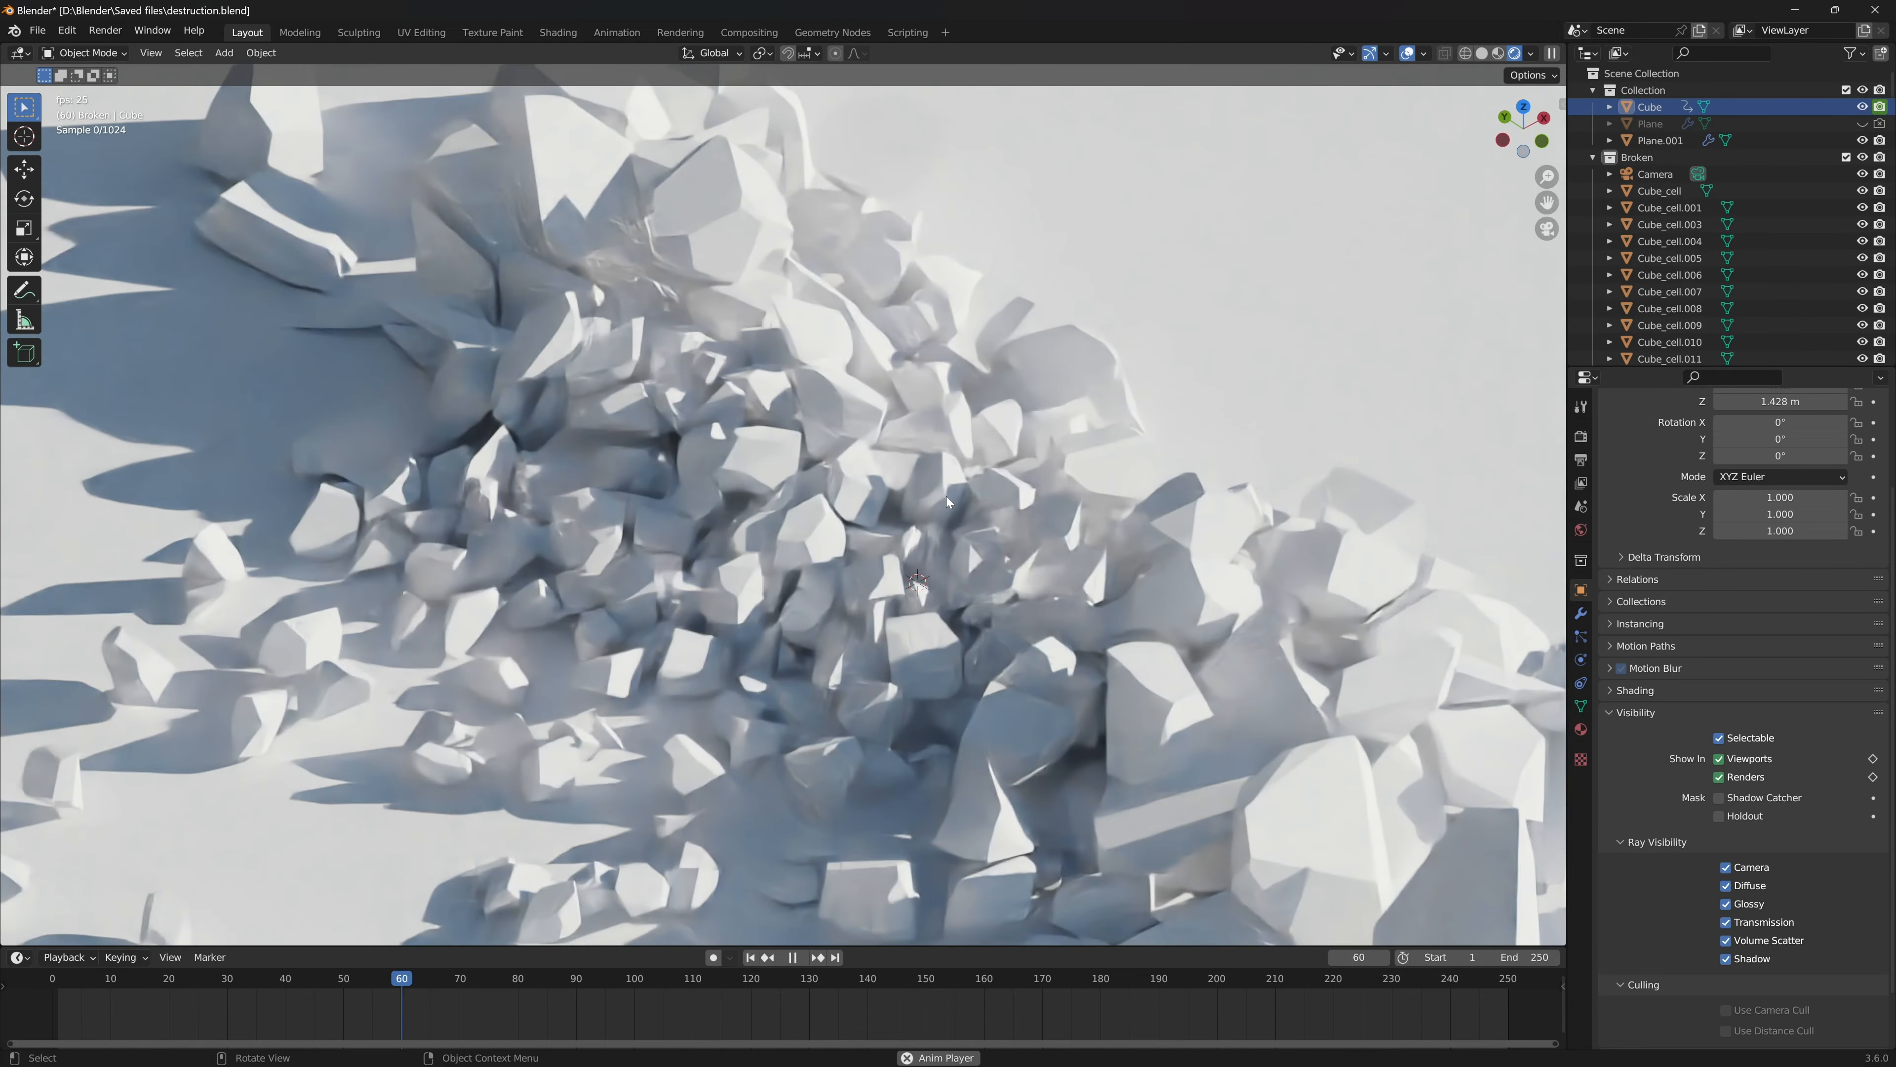
pyautogui.scroll(-5, 947, 496)
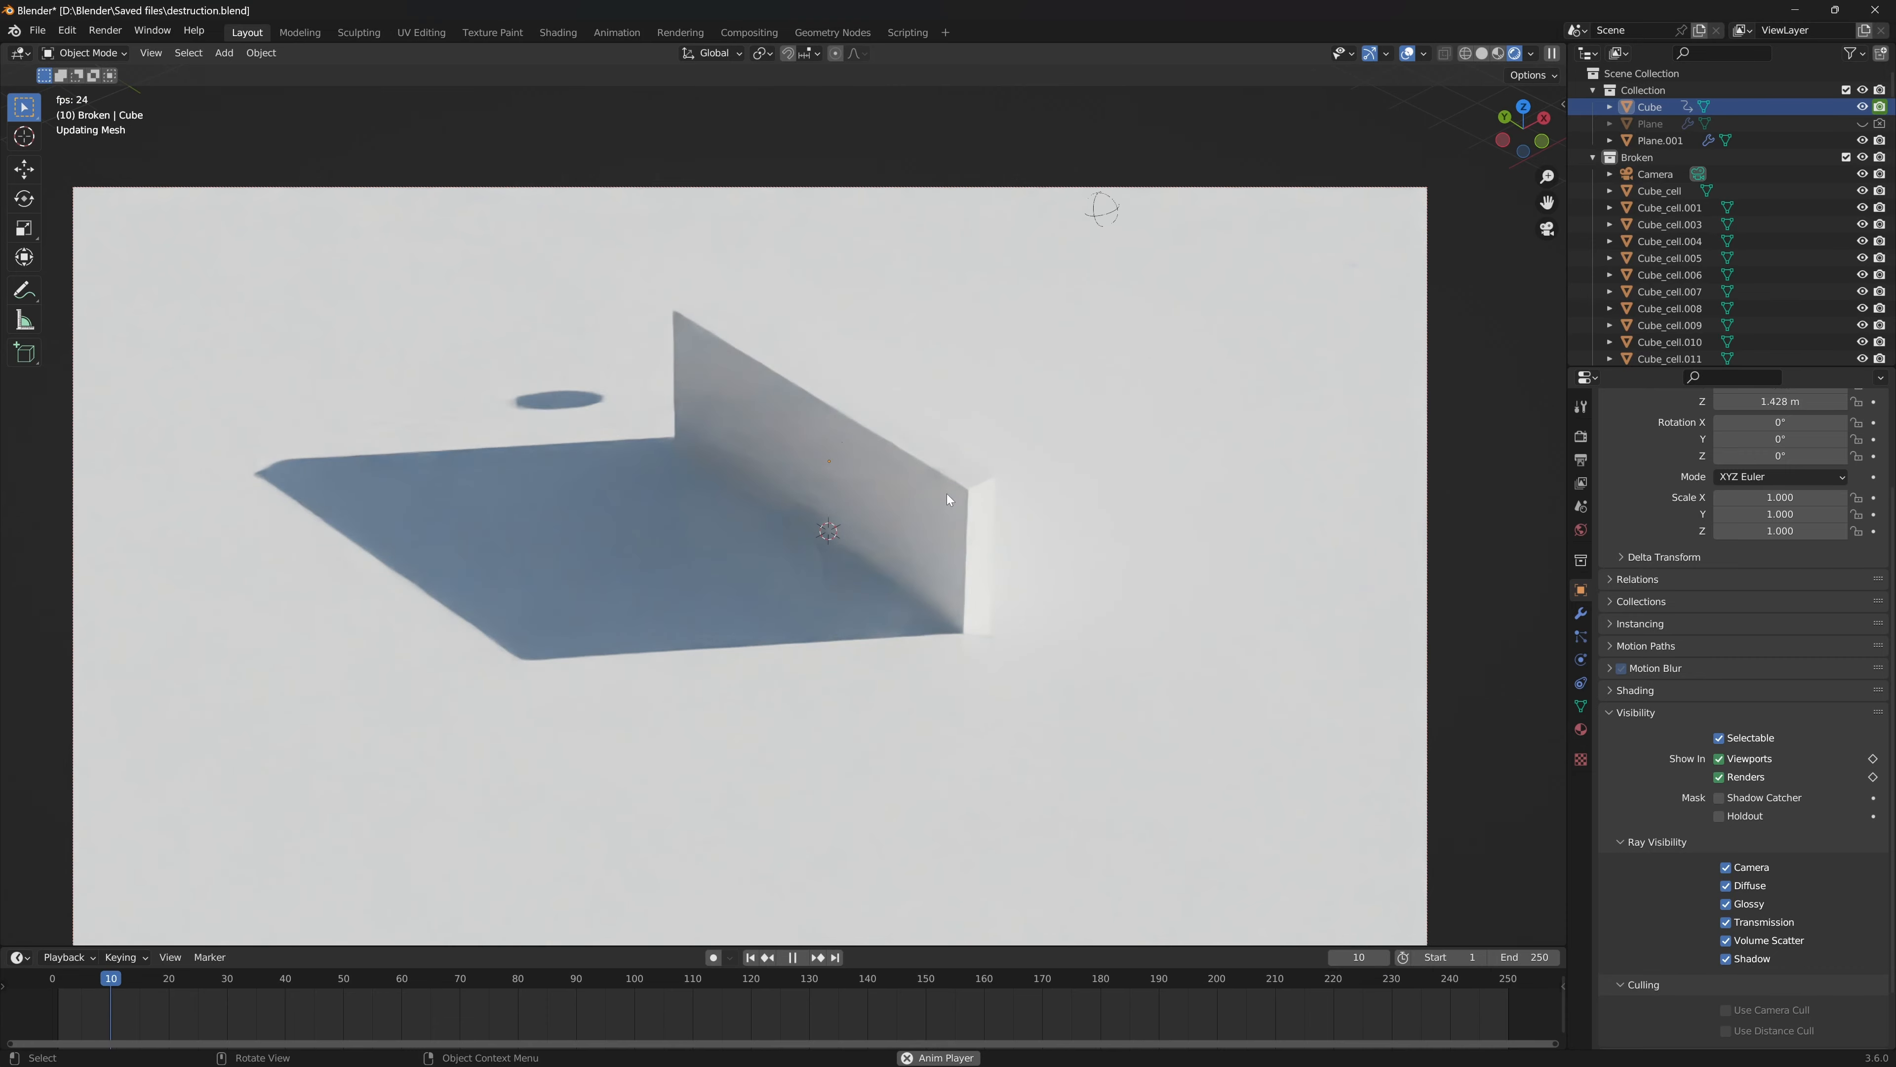
pyautogui.click(1482, 53)
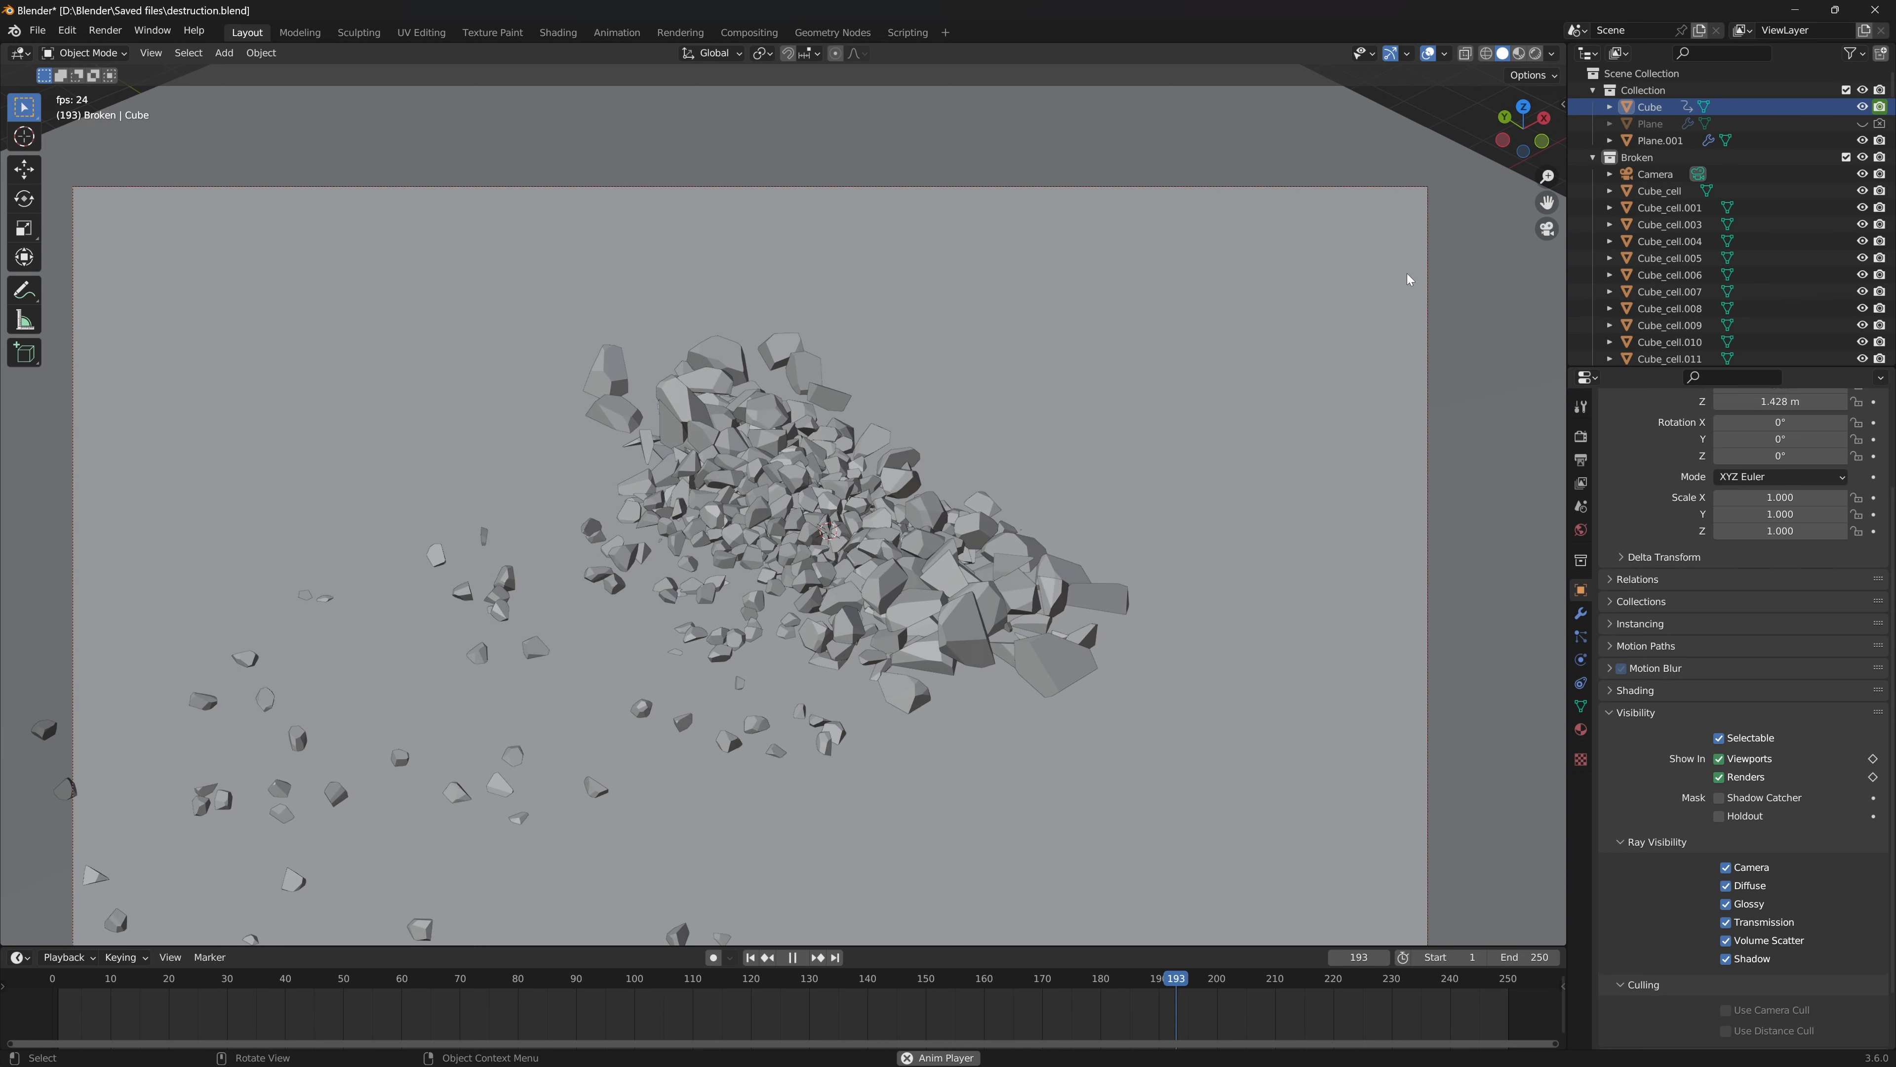
pyautogui.press('KP_0')
pyautogui.scroll(5, 746, 456)
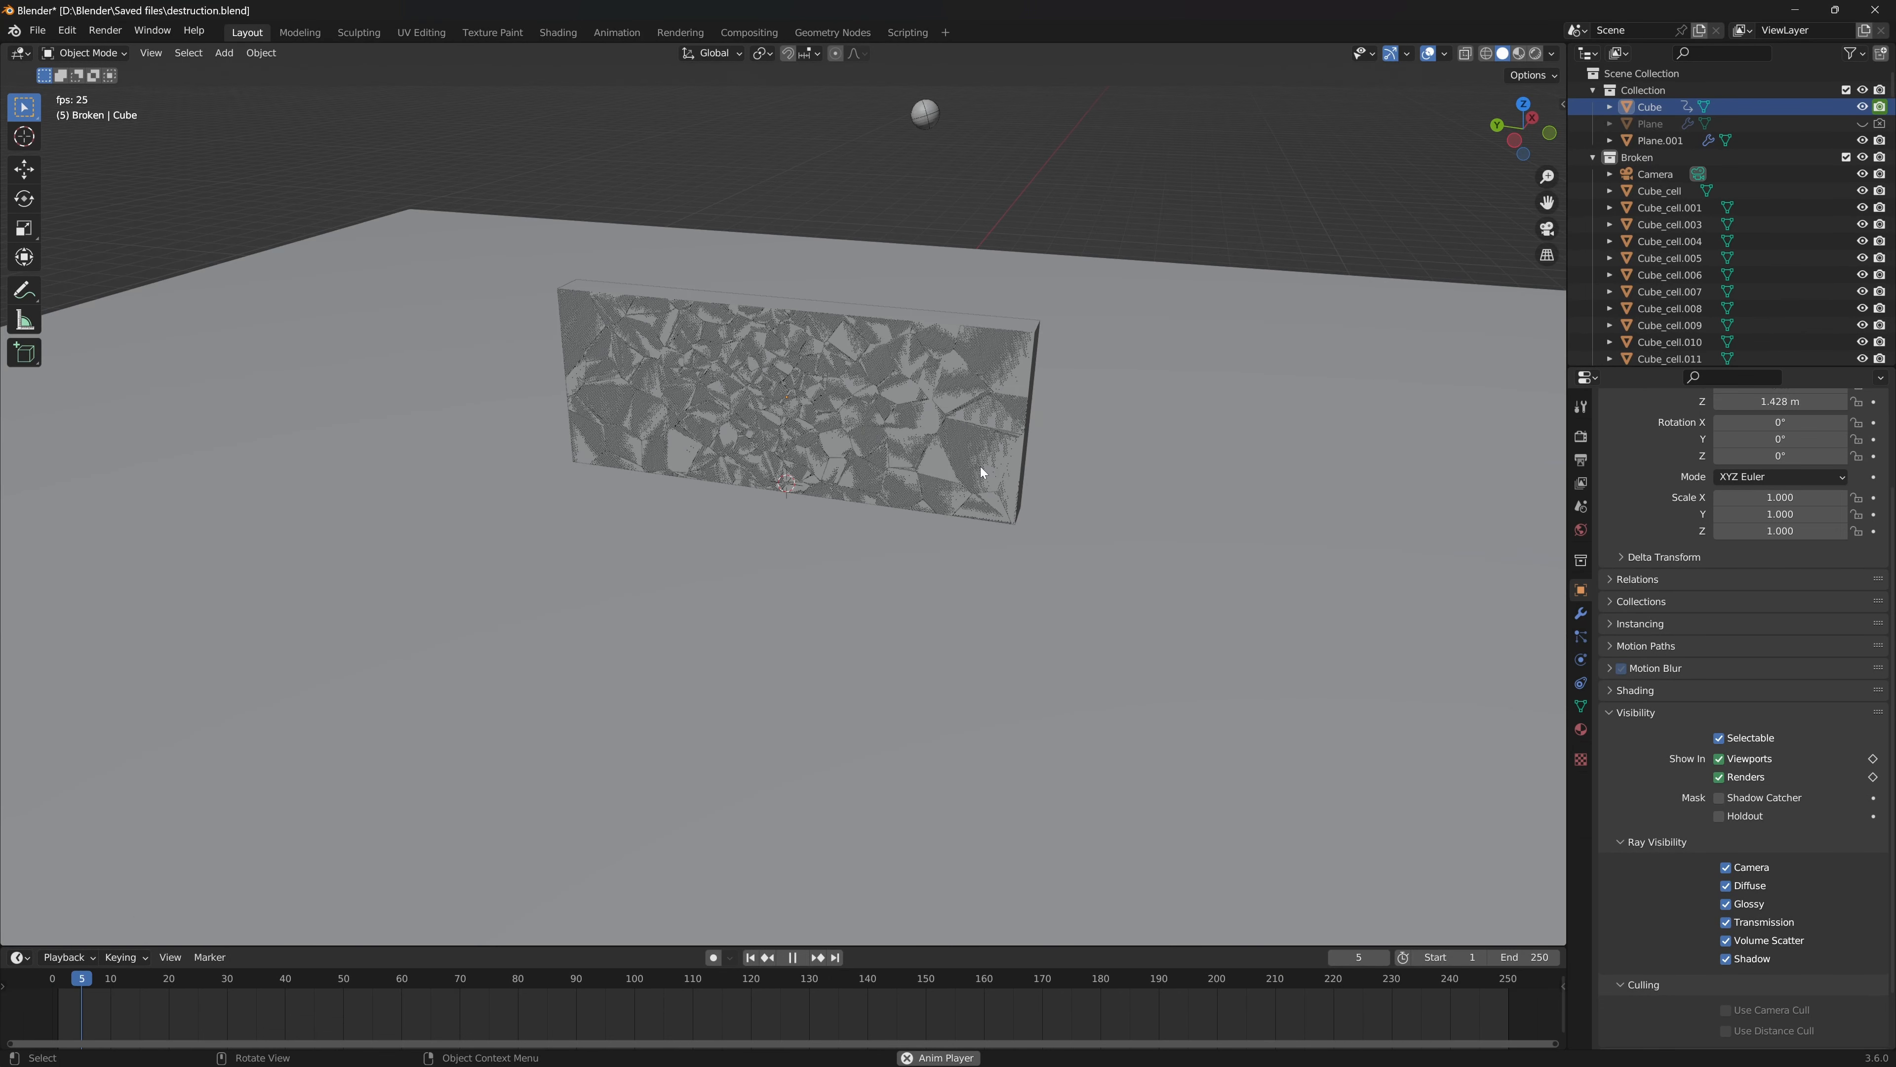
pyautogui.press('space')
pyautogui.press('c')
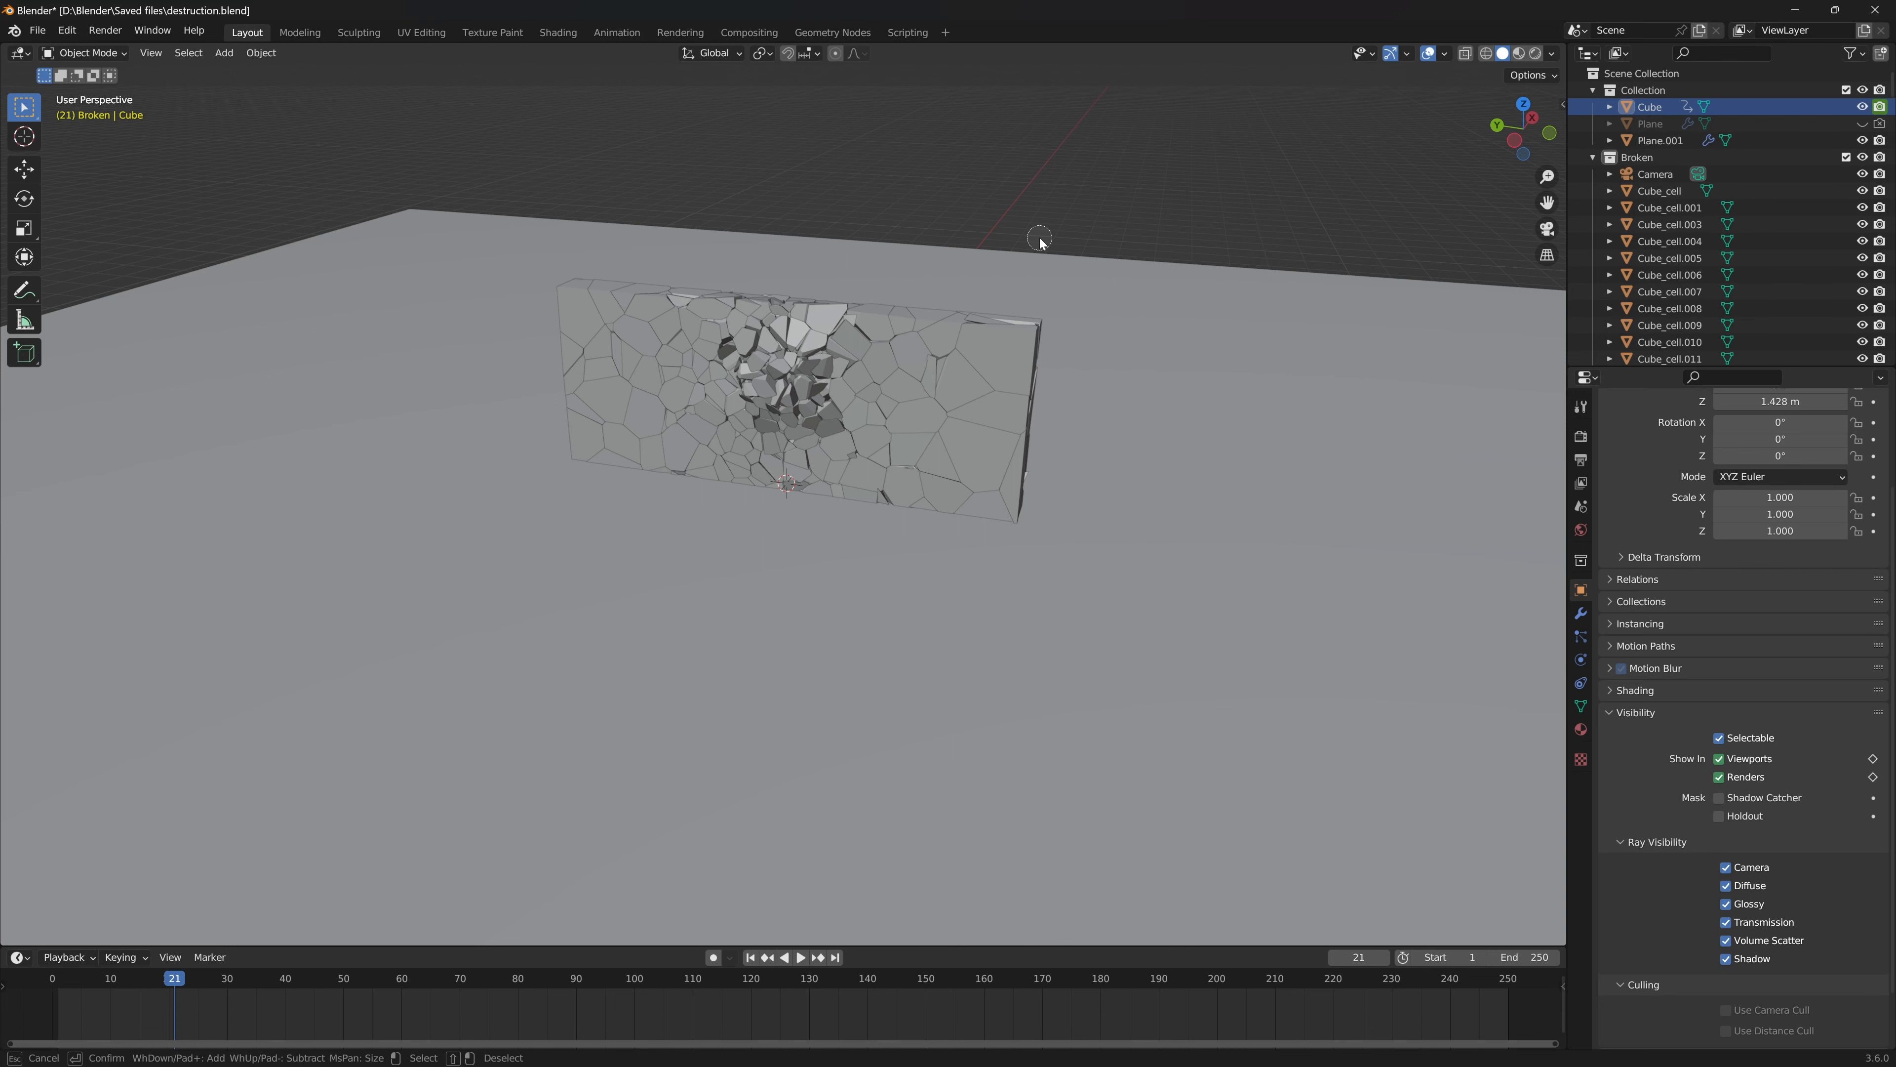
pyautogui.press('space')
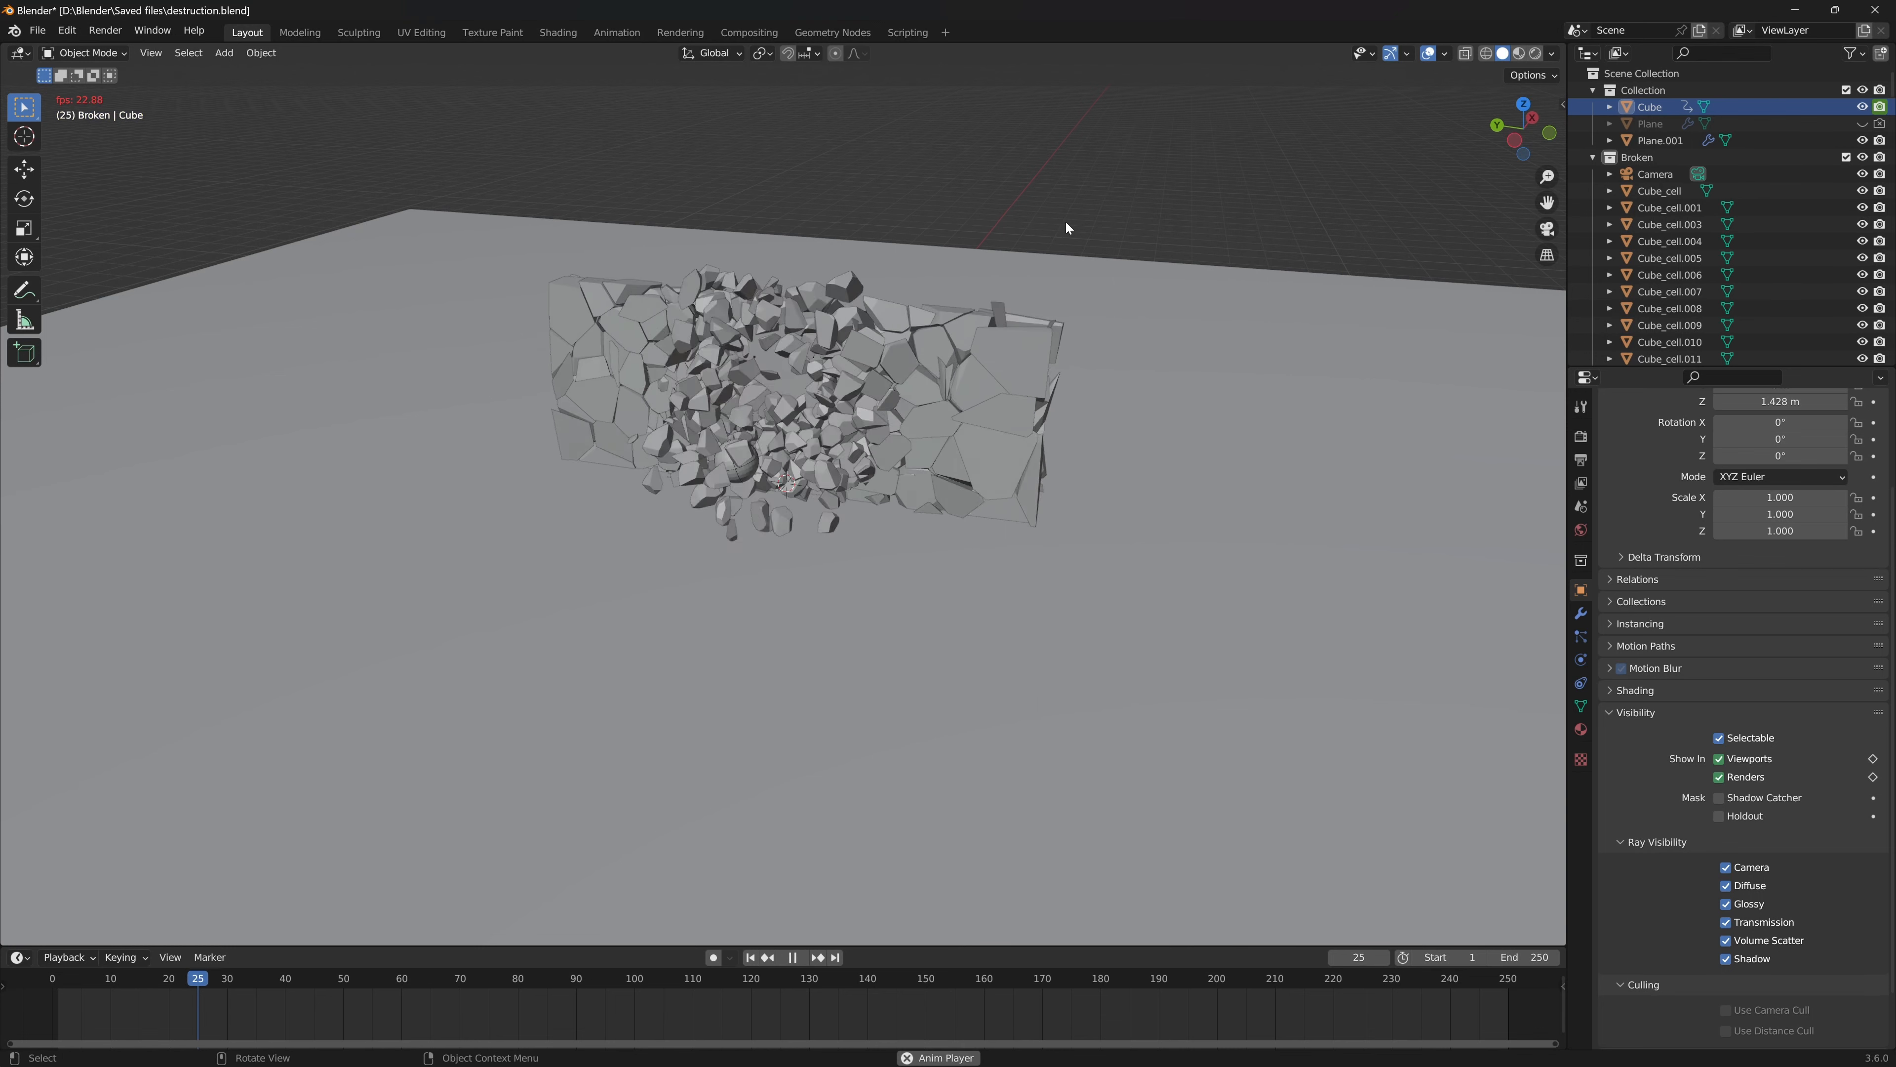
pyautogui.hotkey('shift', 'Left')
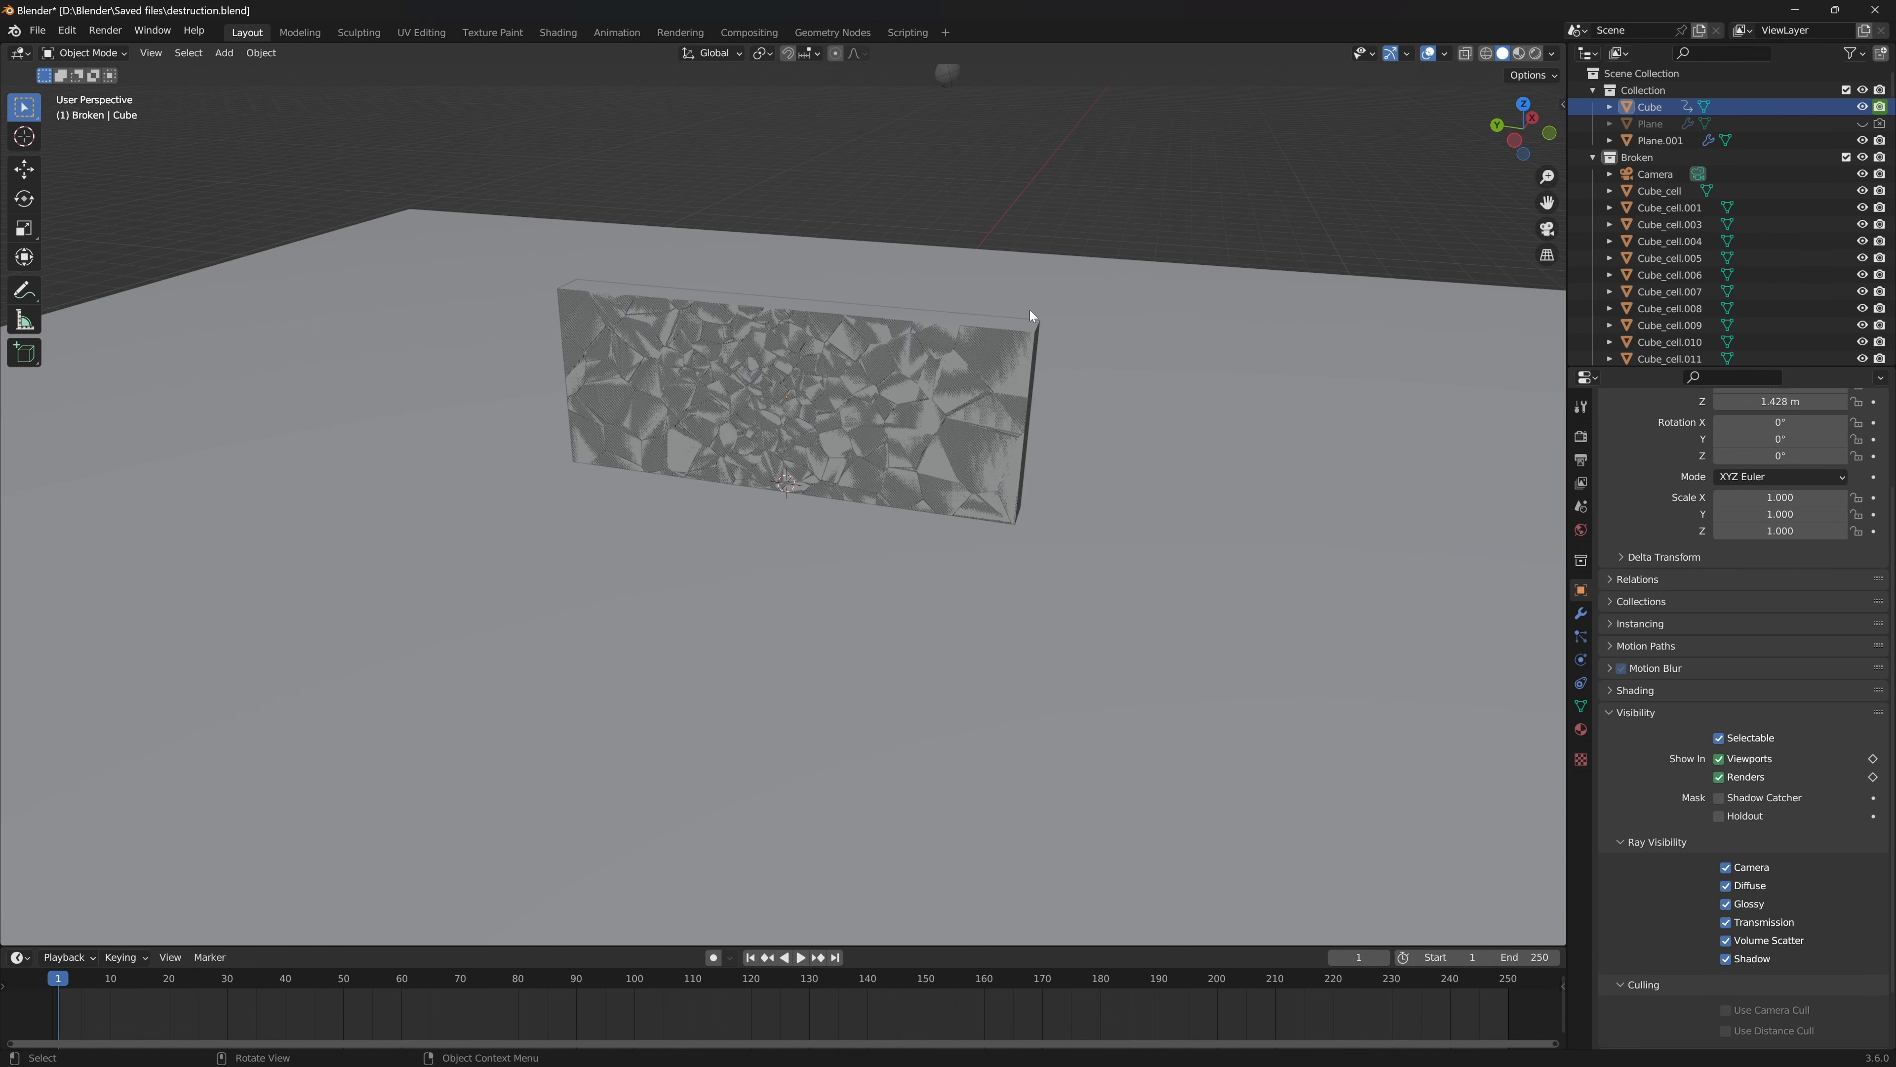
# - Unhide and select the particle emitter Plane, and play the simulation to frame 32 to check its emission direction
pyautogui.click(1837, 140)
pyautogui.click(1863, 124)
pyautogui.click(1831, 124)
pyautogui.moveTo(1120, 433); pyautogui.dragTo(1165, 472, button='middle')
pyautogui.press('space')
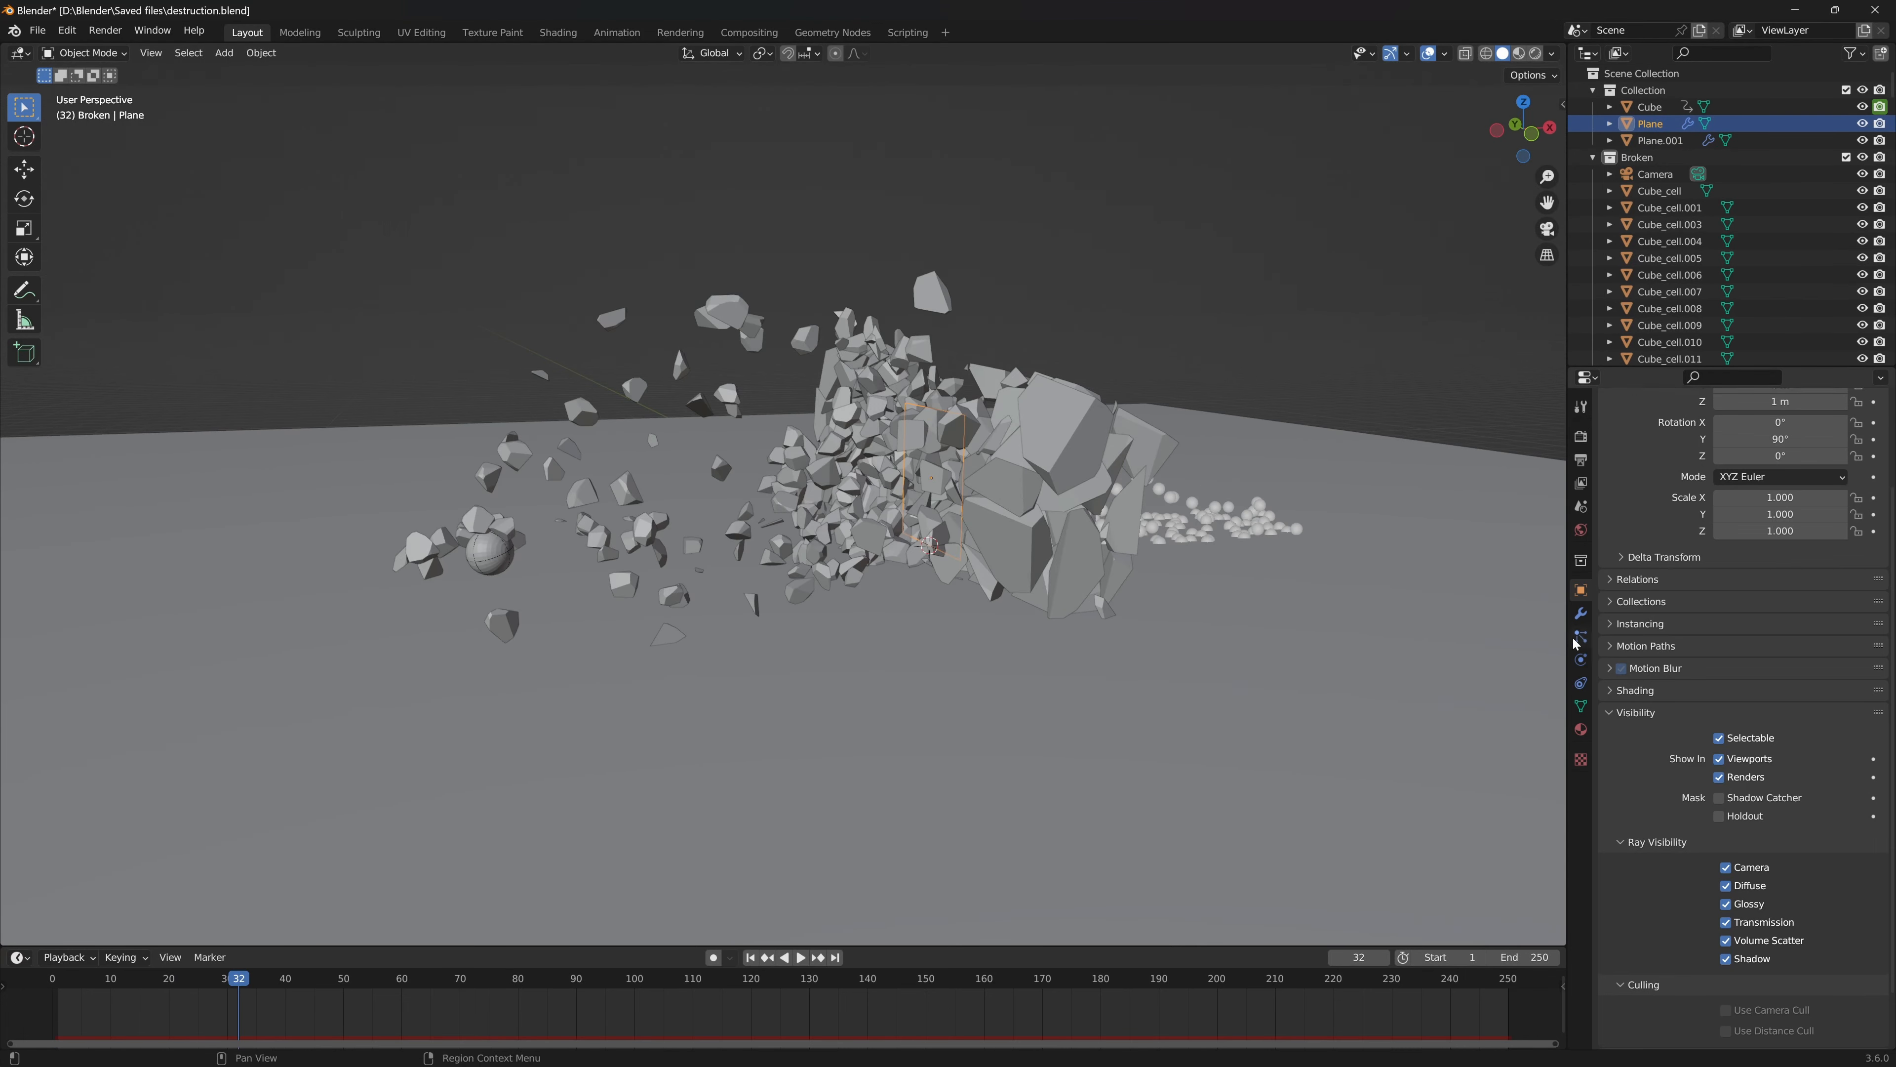
# - From the first frame, set the Plane particle system's Normal velocity to -10 m/s
pyautogui.click(1580, 613)
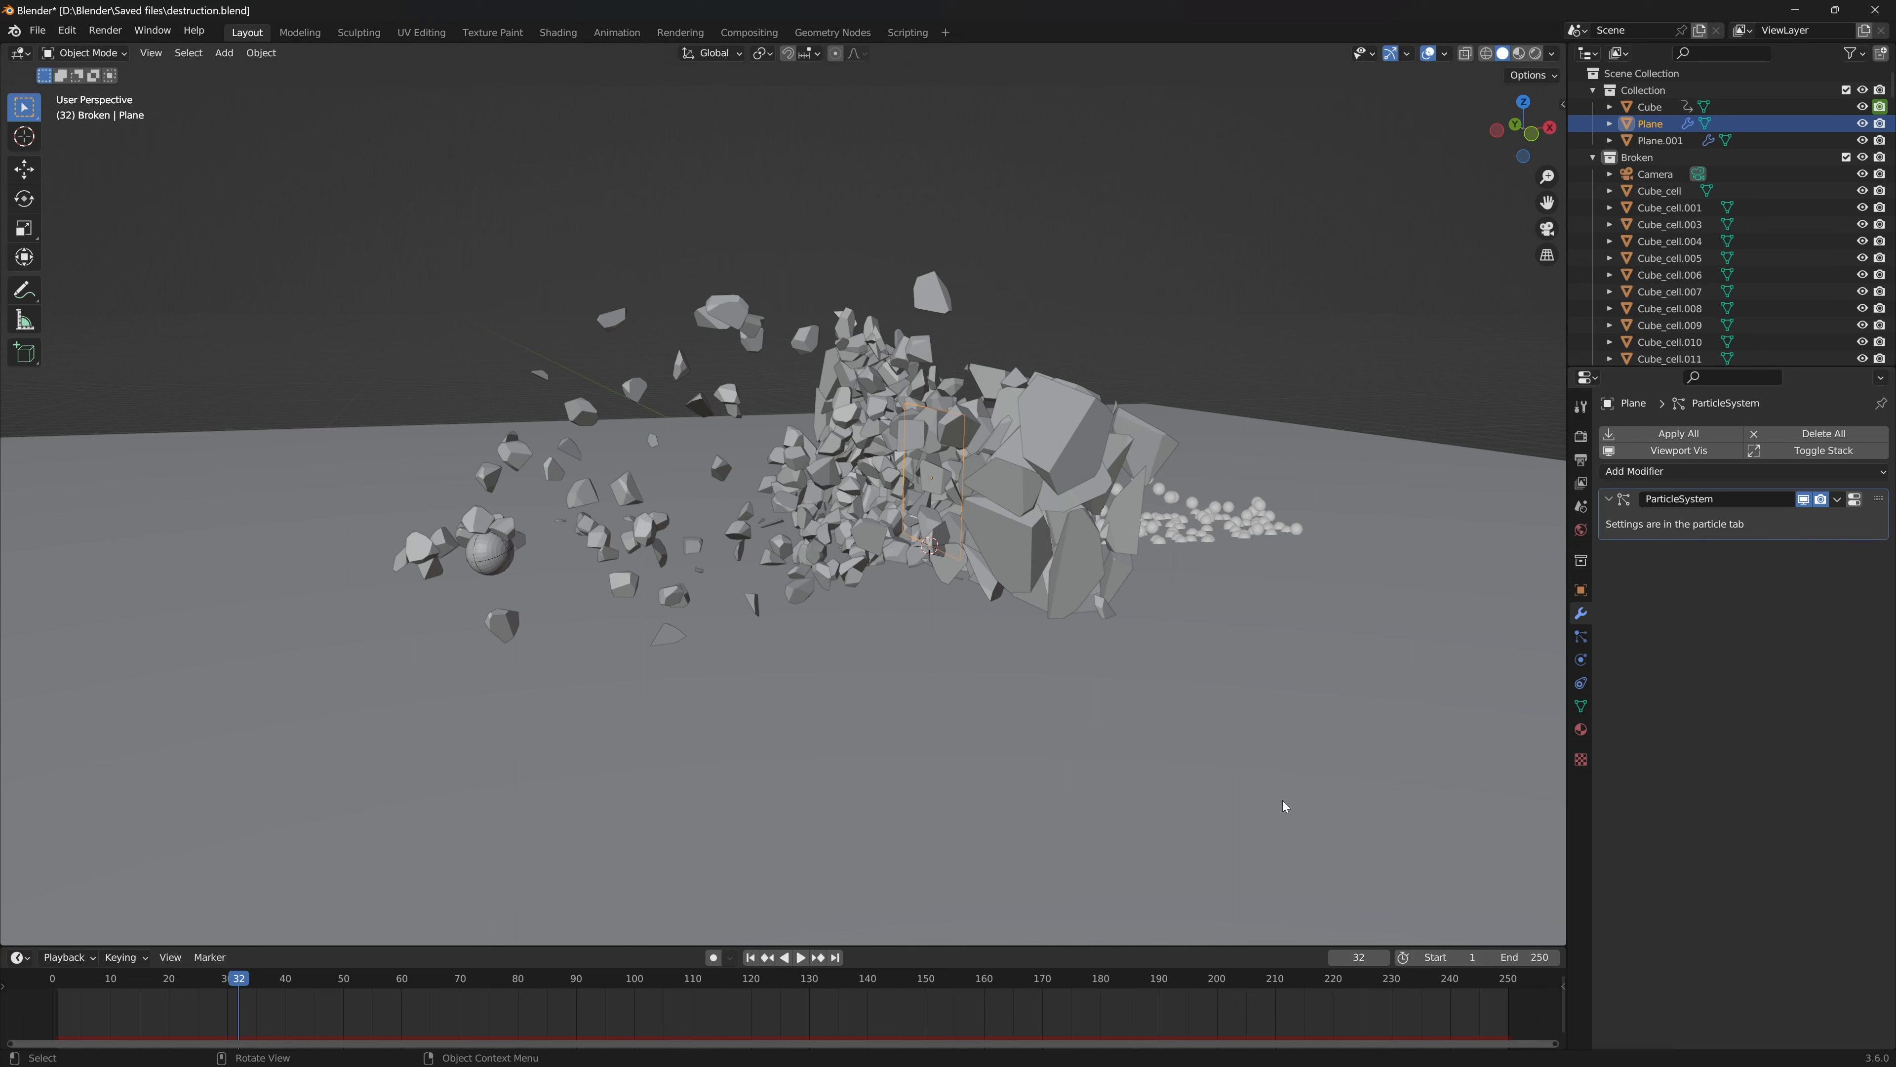
pyautogui.click(1581, 636)
pyautogui.scroll(-5, 1686, 739)
pyautogui.scroll(-3, 1683, 739)
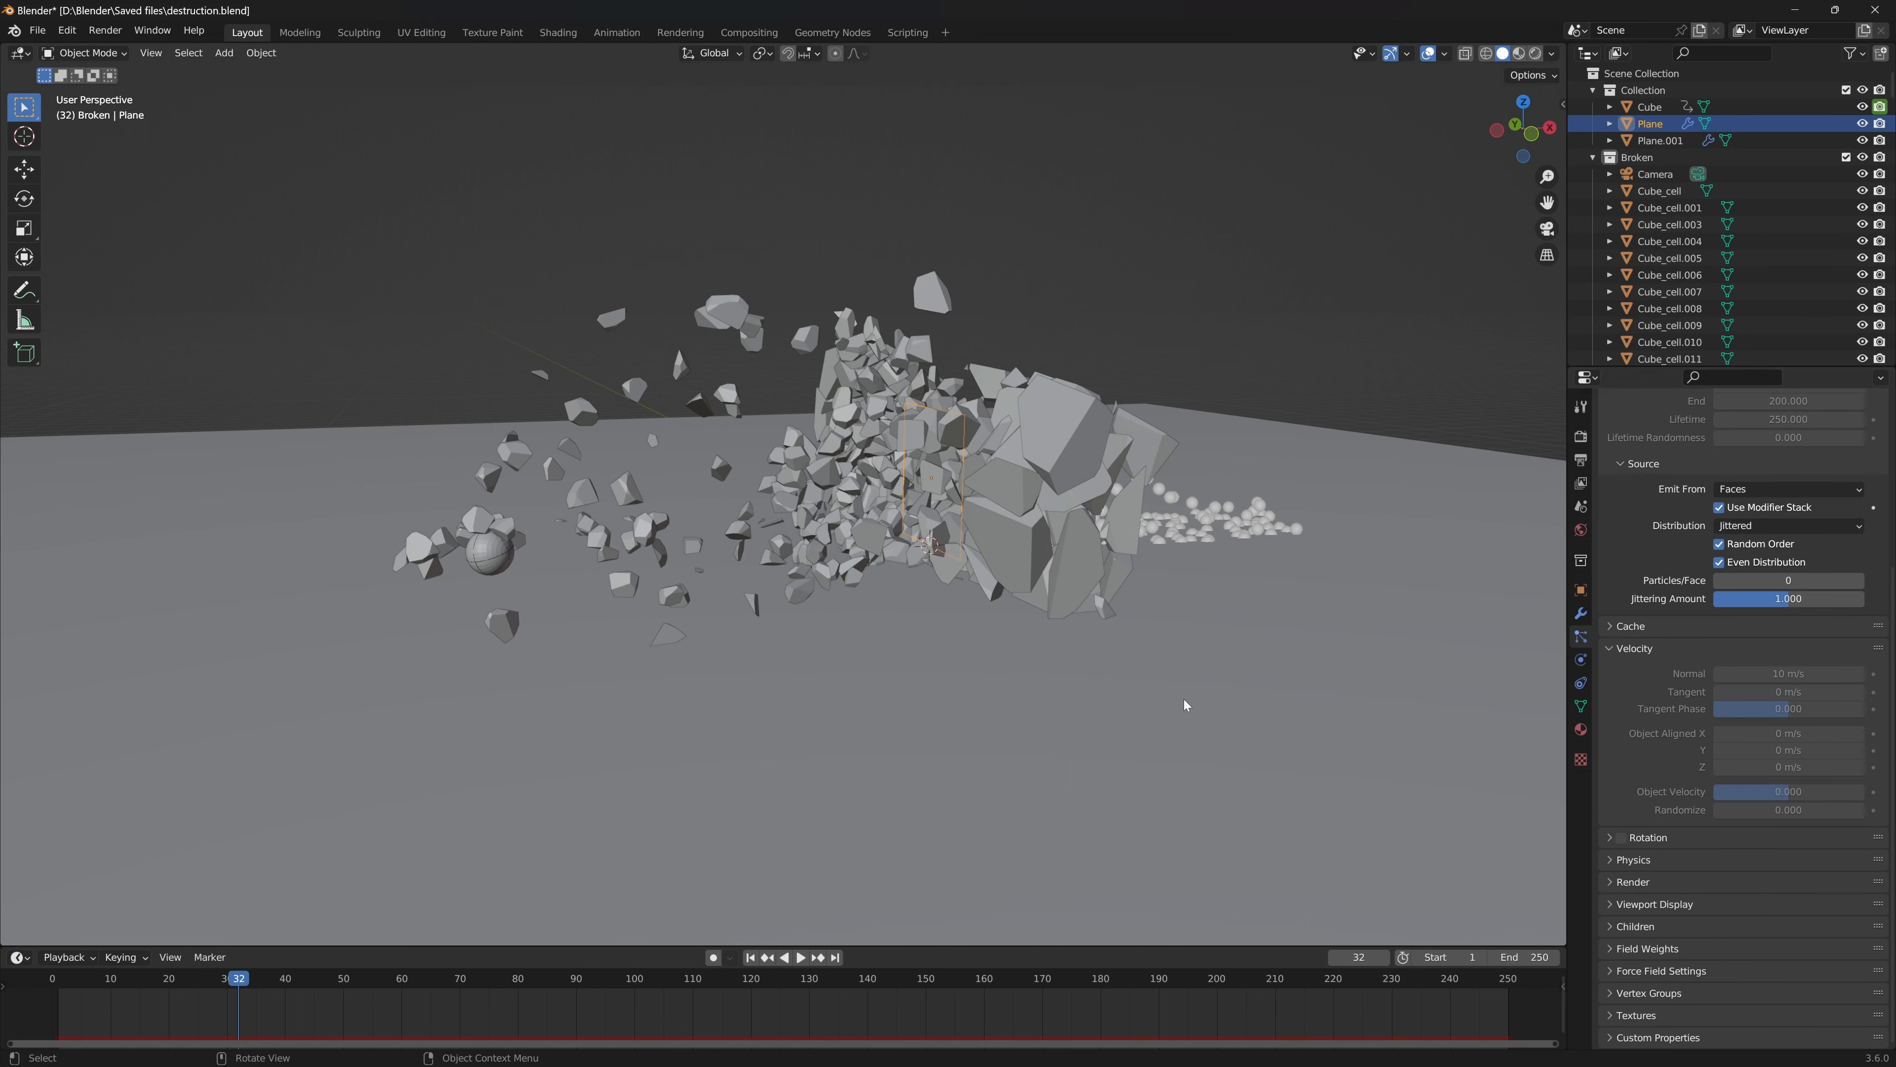
pyautogui.hotkey('shift', 'Left')
pyautogui.scroll(7, 1723, 596)
pyautogui.click(1580, 436)
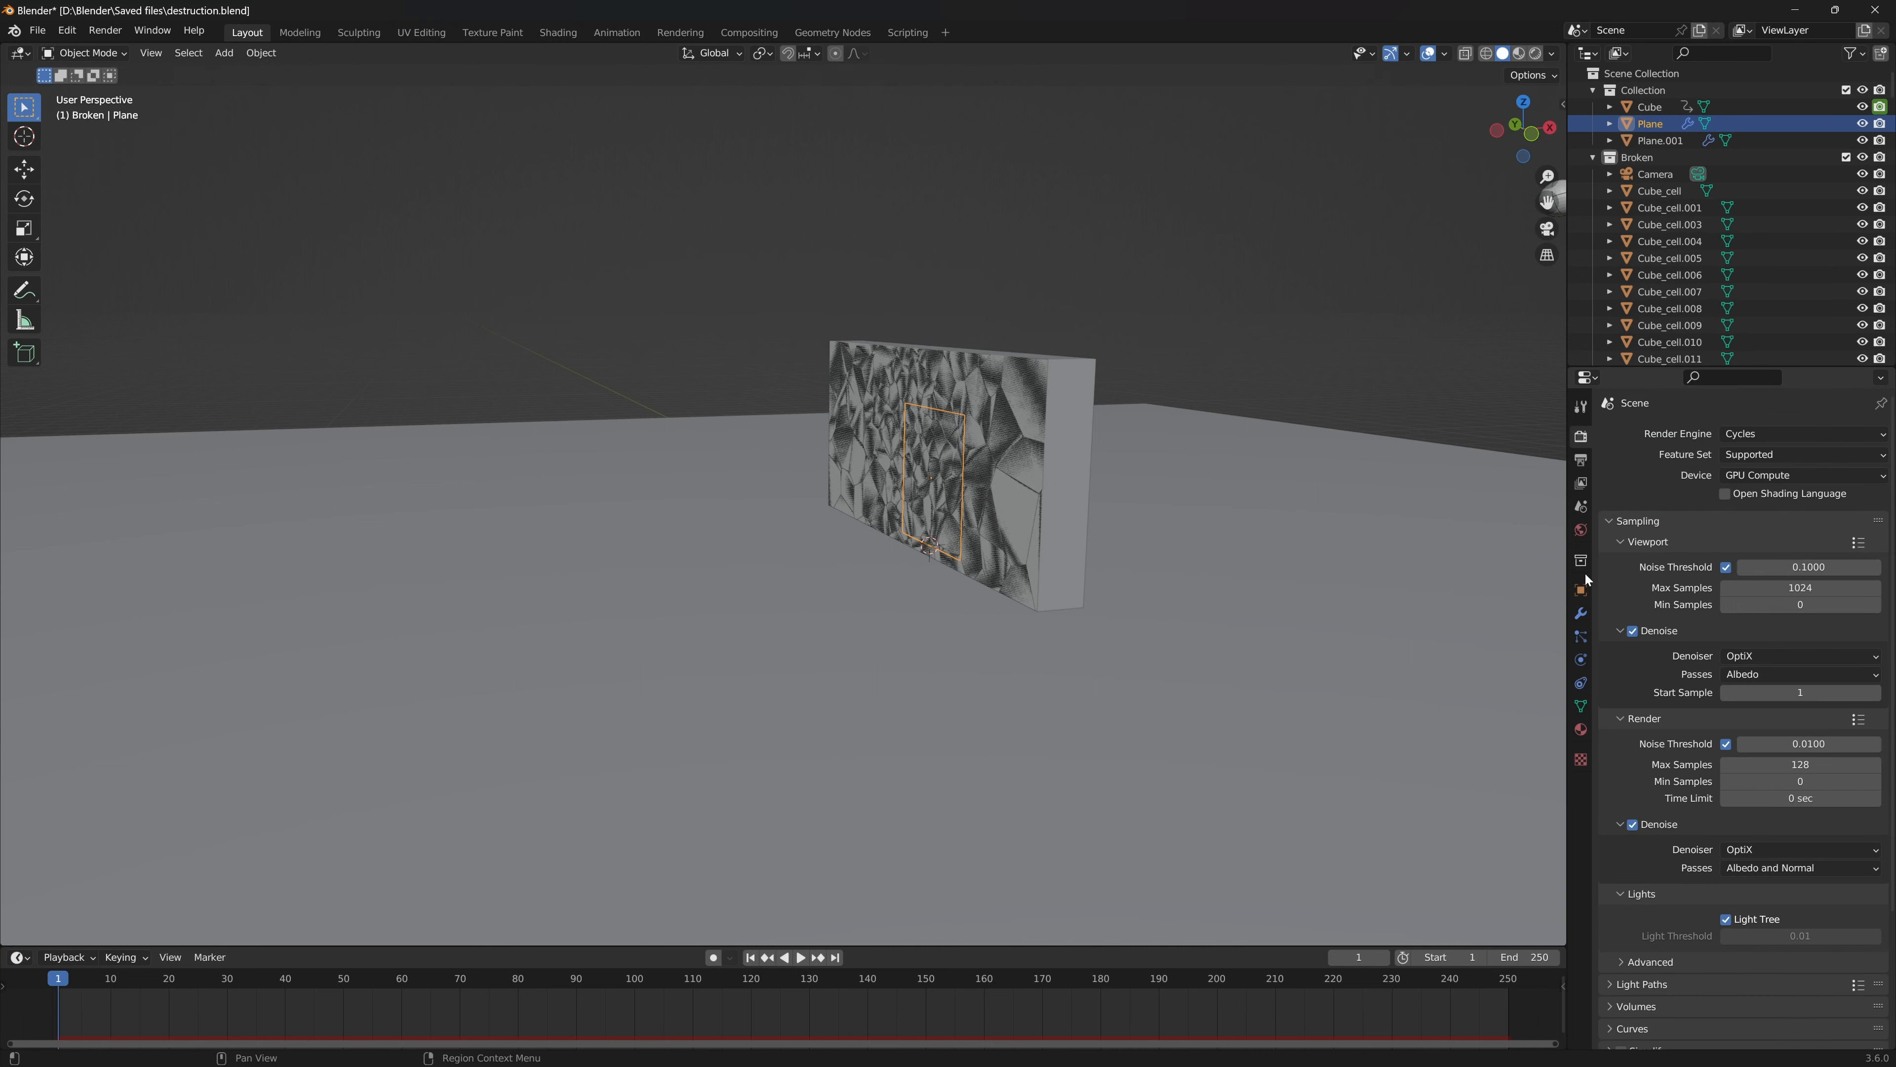
pyautogui.click(1580, 637)
pyautogui.scroll(-6, 1717, 672)
pyautogui.doubleClick(1788, 895)
pyautogui.write('-10')
pyautogui.press('Return')
# - Check the impact frames in front view and set the particle emission's Frame Start to 21 and End to 26
pyautogui.press('space')
pyautogui.press('KP_1')
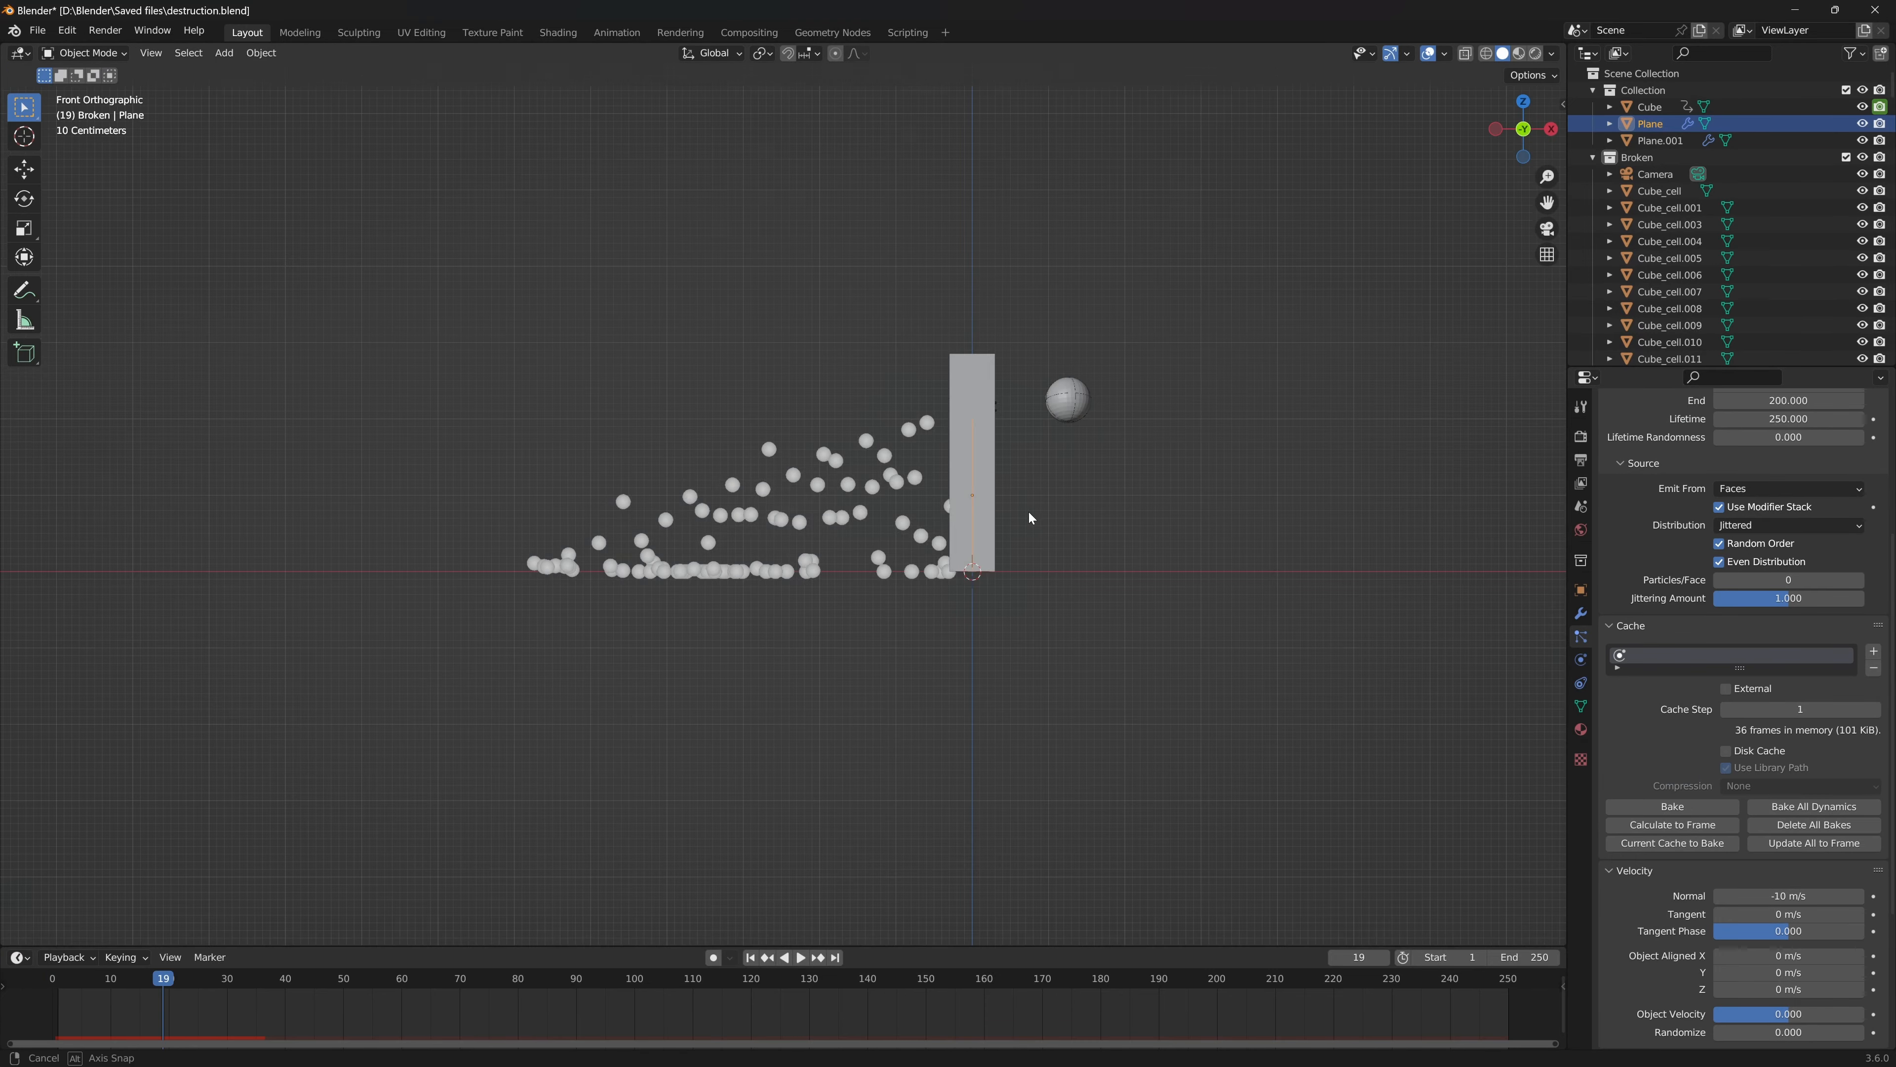
pyautogui.press('Right')
pyautogui.press('Right')
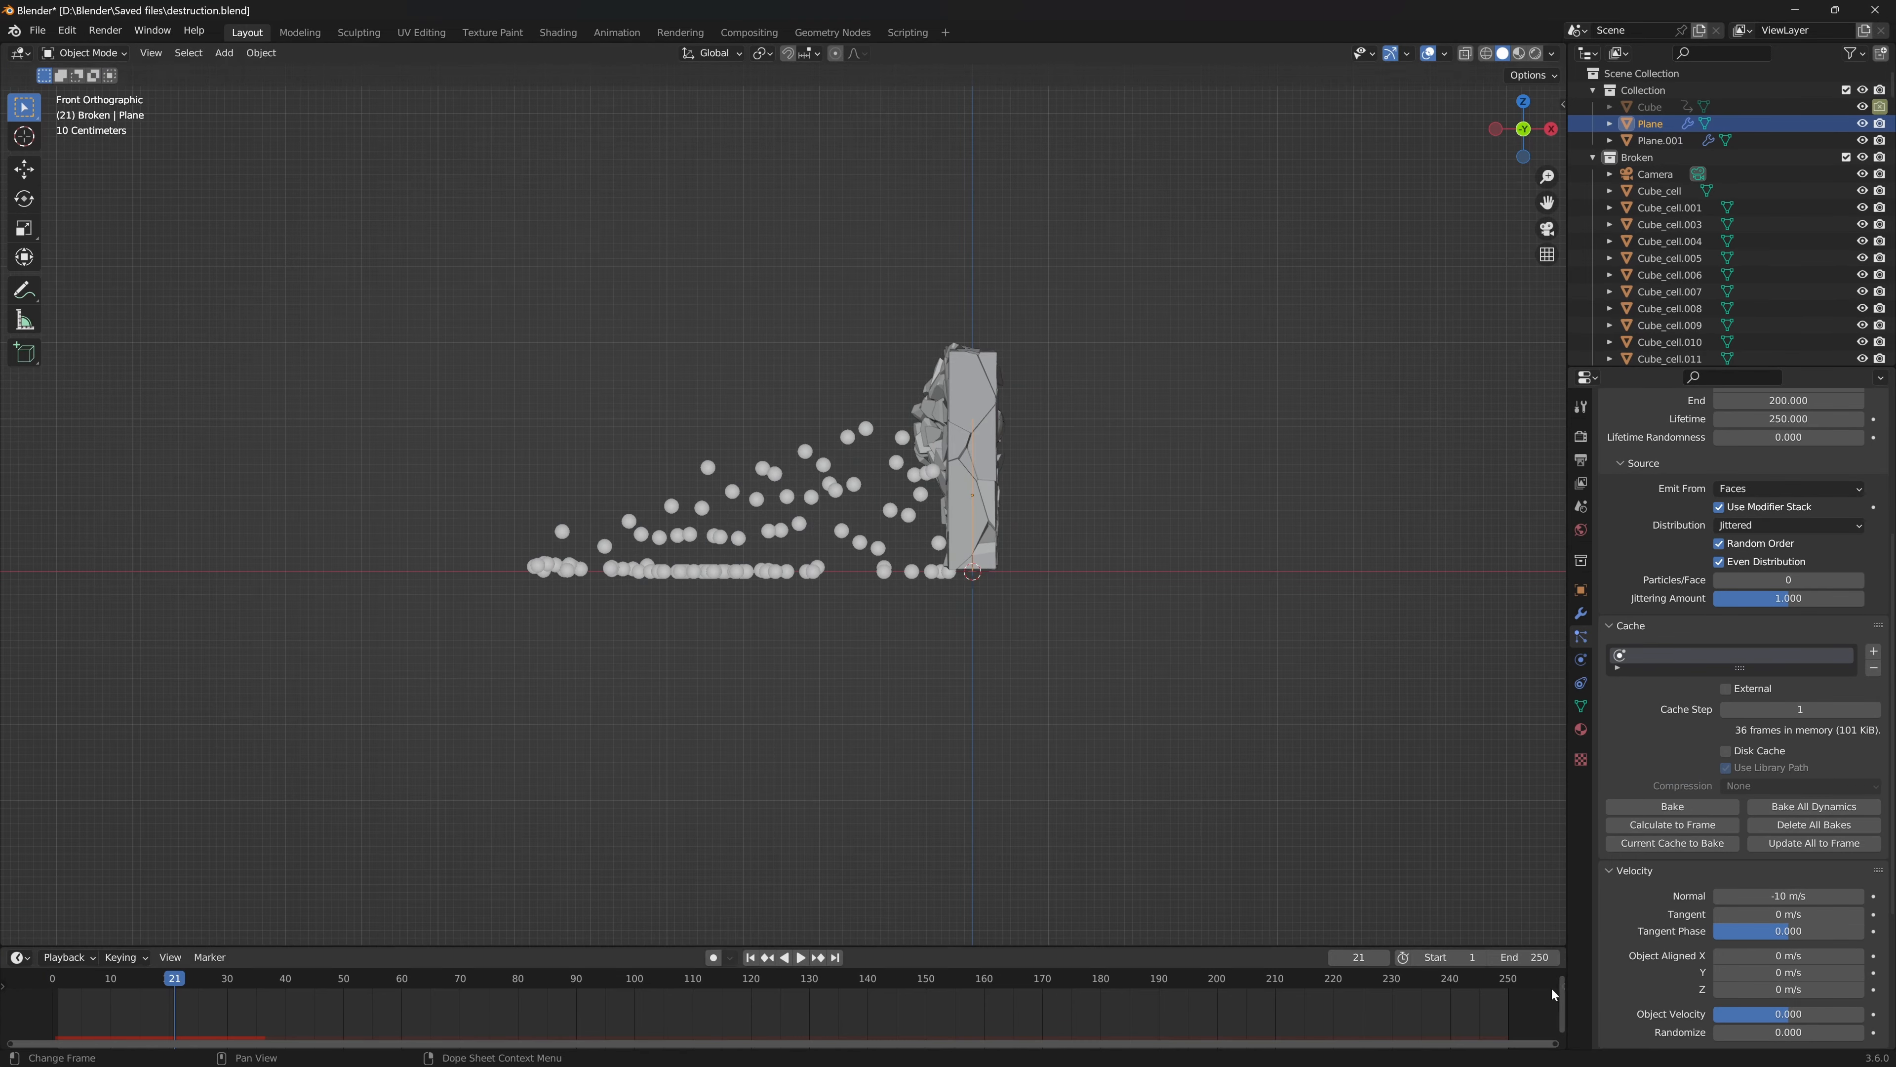
pyautogui.press('space')
pyautogui.press('Right')
pyautogui.press('Right')
pyautogui.press('Right')
pyautogui.doubleClick(1788, 618)
pyautogui.write('26')
pyautogui.press('Return')
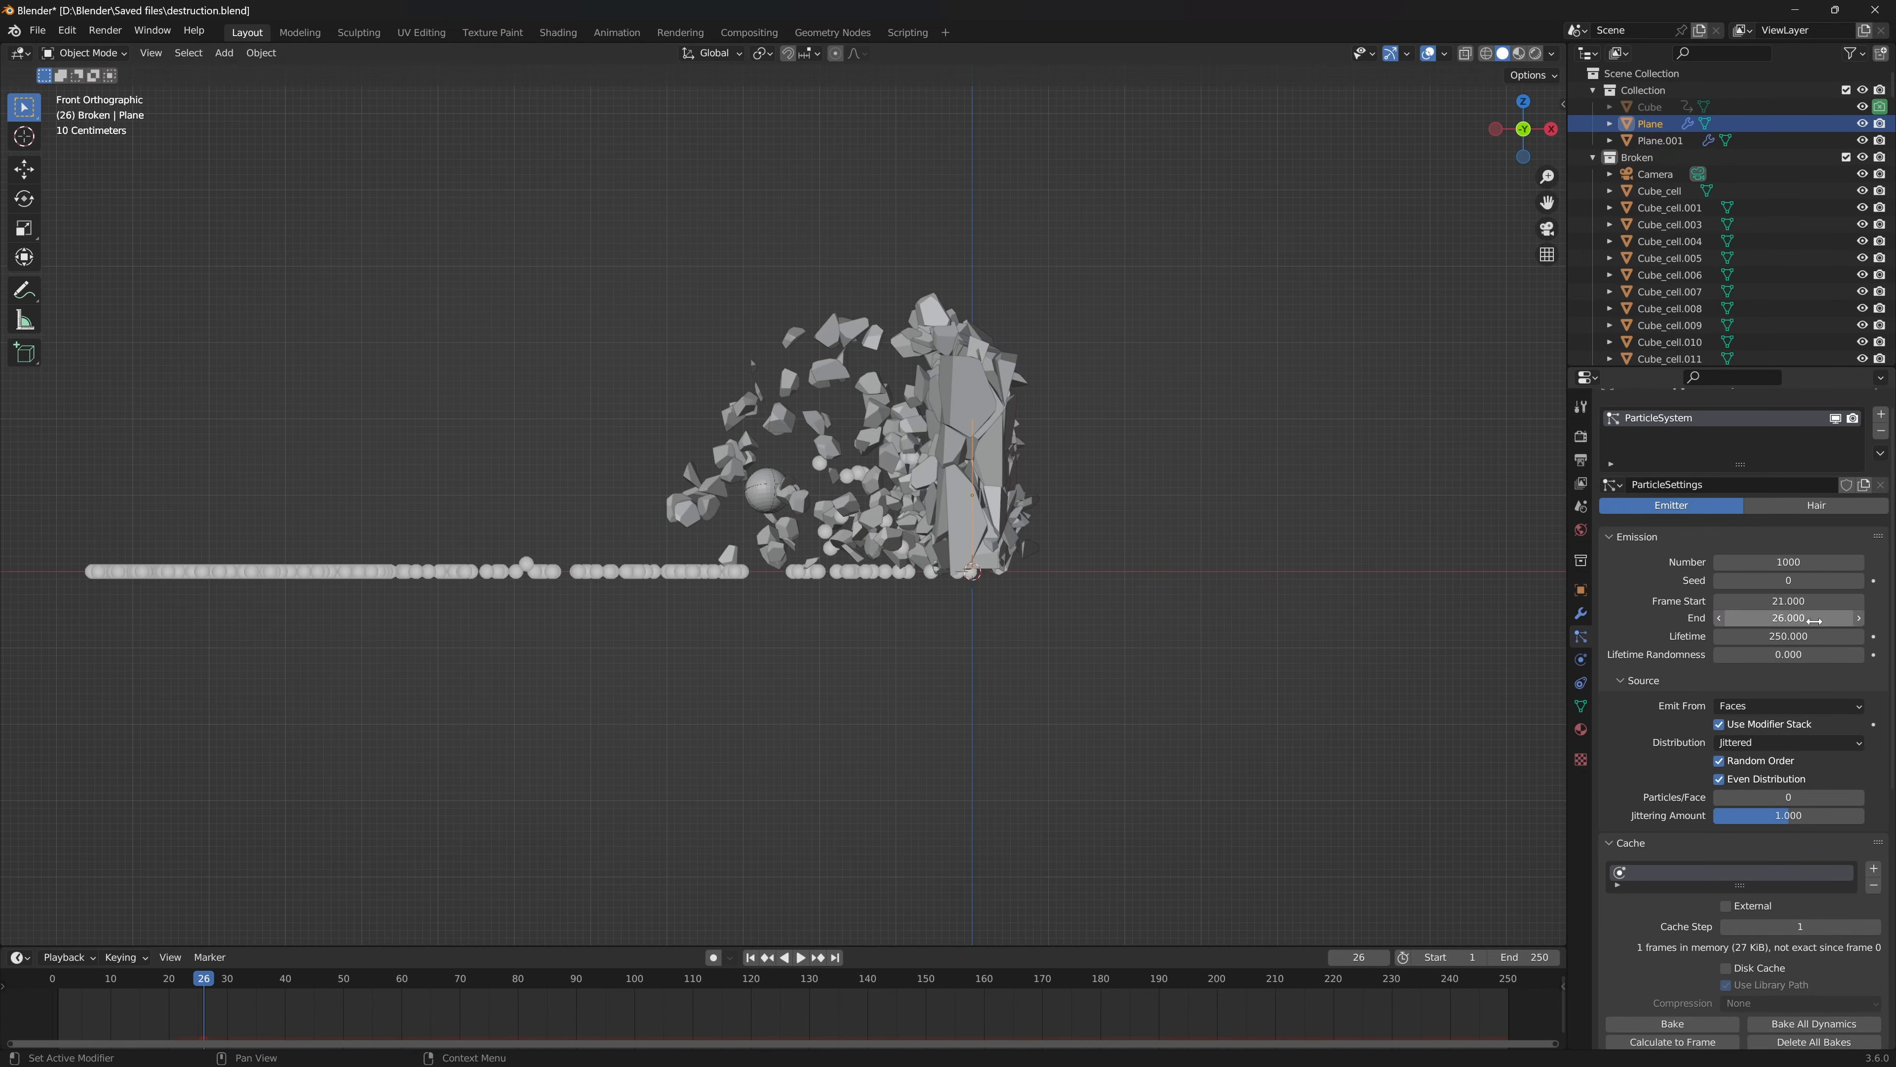
# - Replay the simulation from the first frame and check how the particles burst out with the wall debris
pyautogui.hotkey('shift', 'Left')
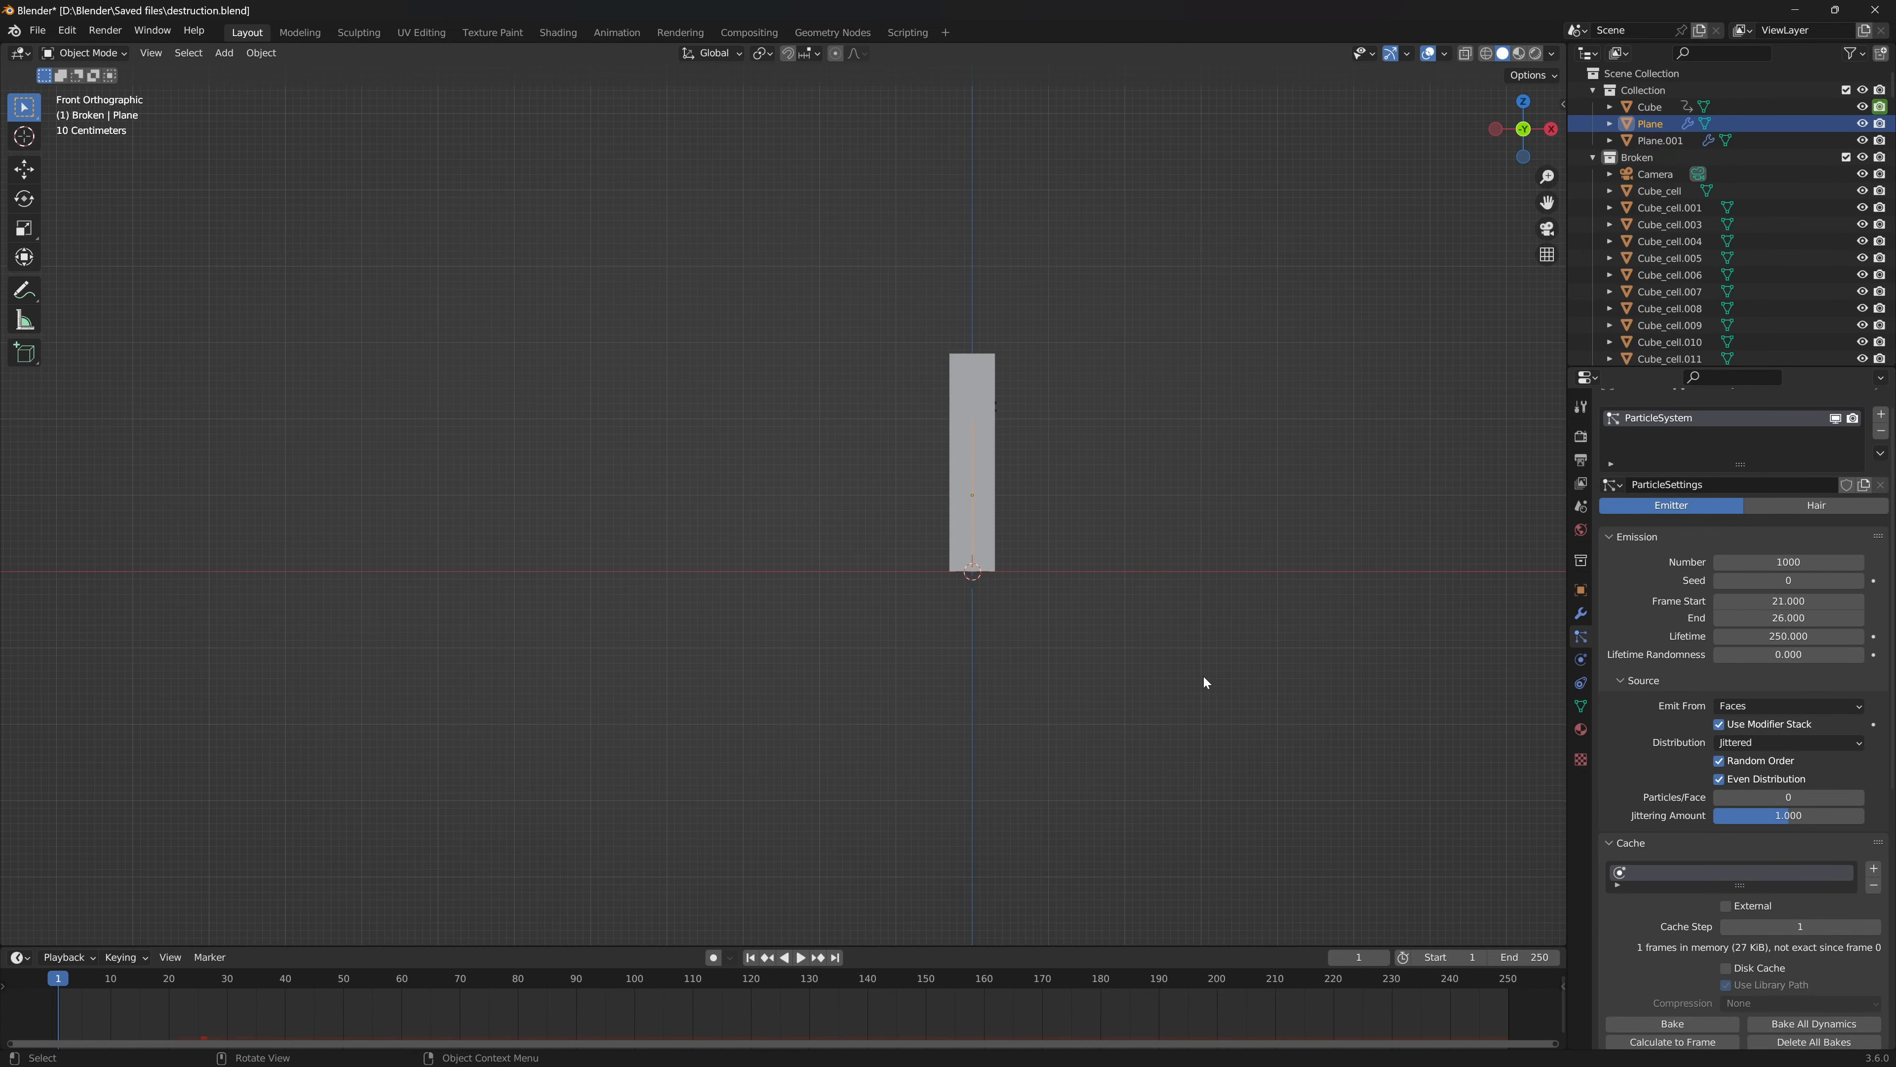
pyautogui.press('space')
pyautogui.moveTo(1203, 678); pyautogui.dragTo(862, 702, button='middle')
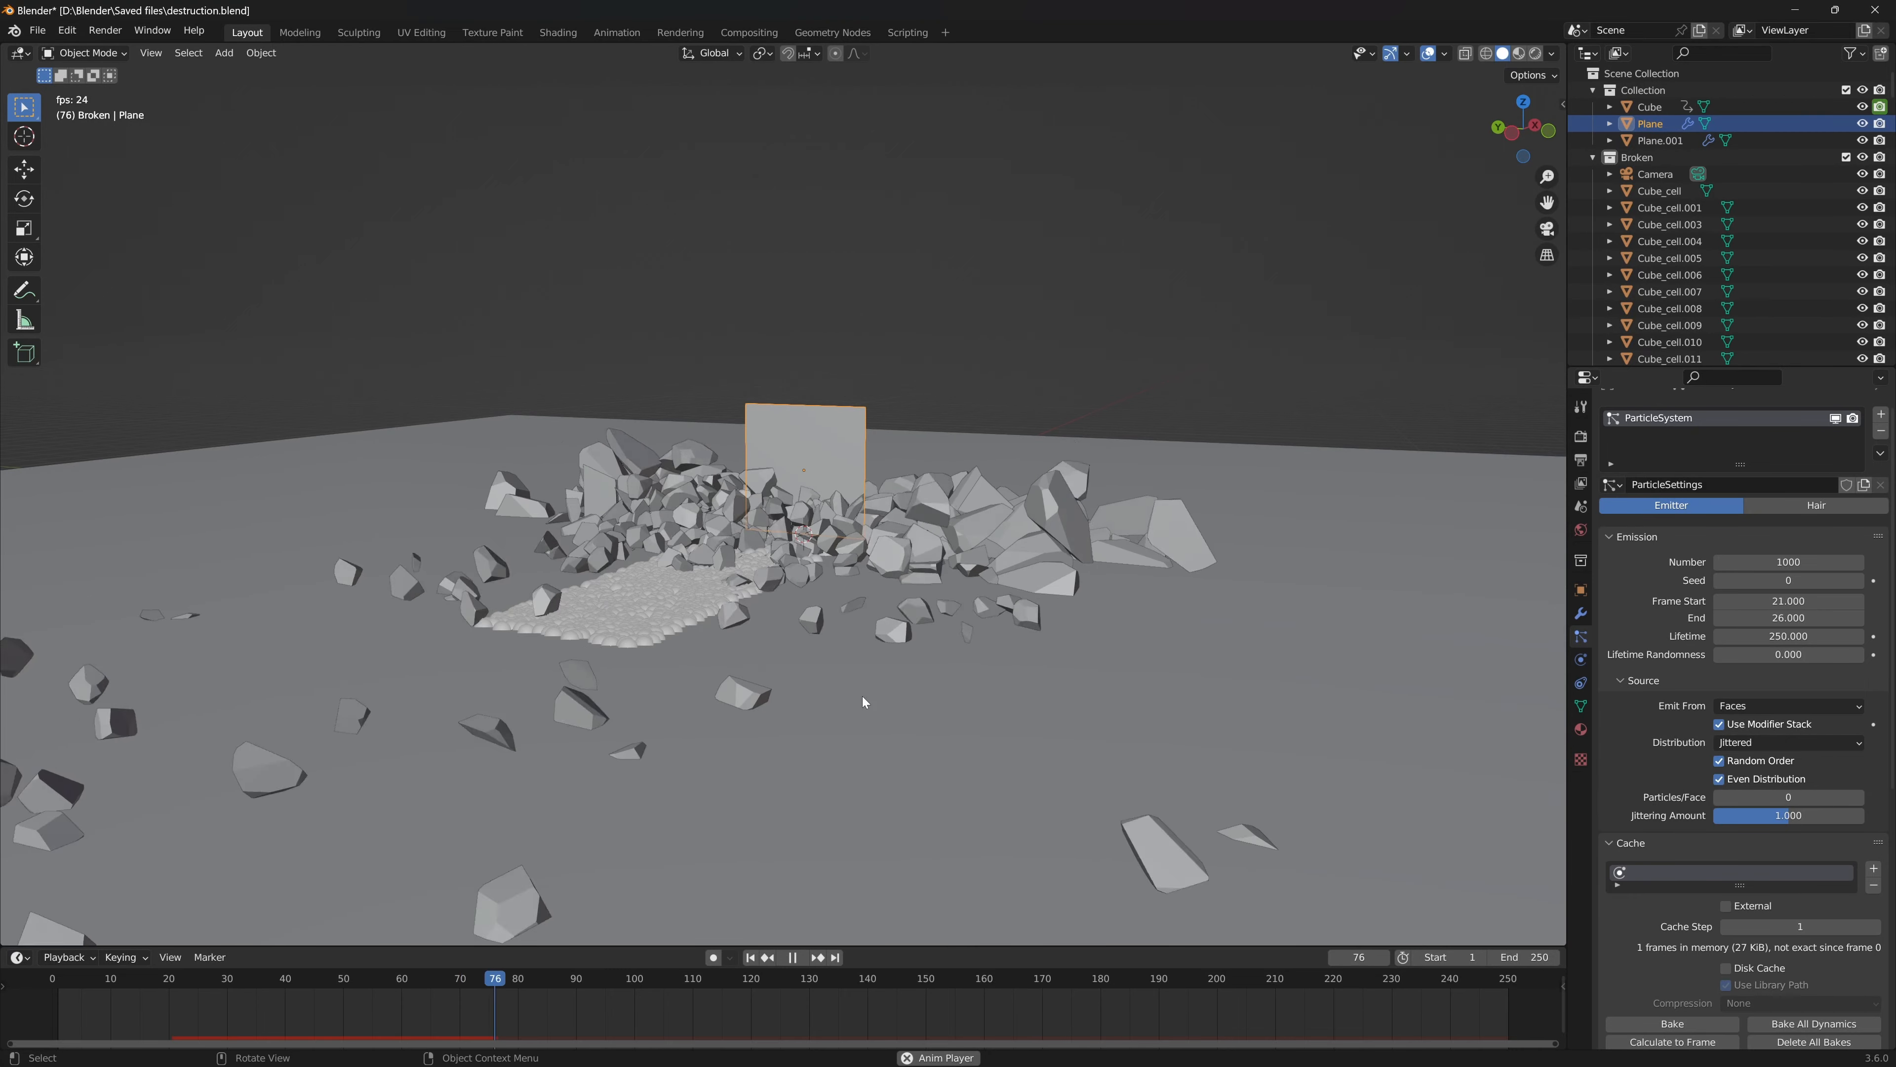
pyautogui.hotkey('shift', 'Left')
pyautogui.press('space')
pyautogui.moveTo(932, 580); pyautogui.dragTo(981, 577, button='middle')
# - In right view at frame 23, move the emitter Plane up about 0.52 m over the impact area and scale it up slightly
pyautogui.press('KP_1')
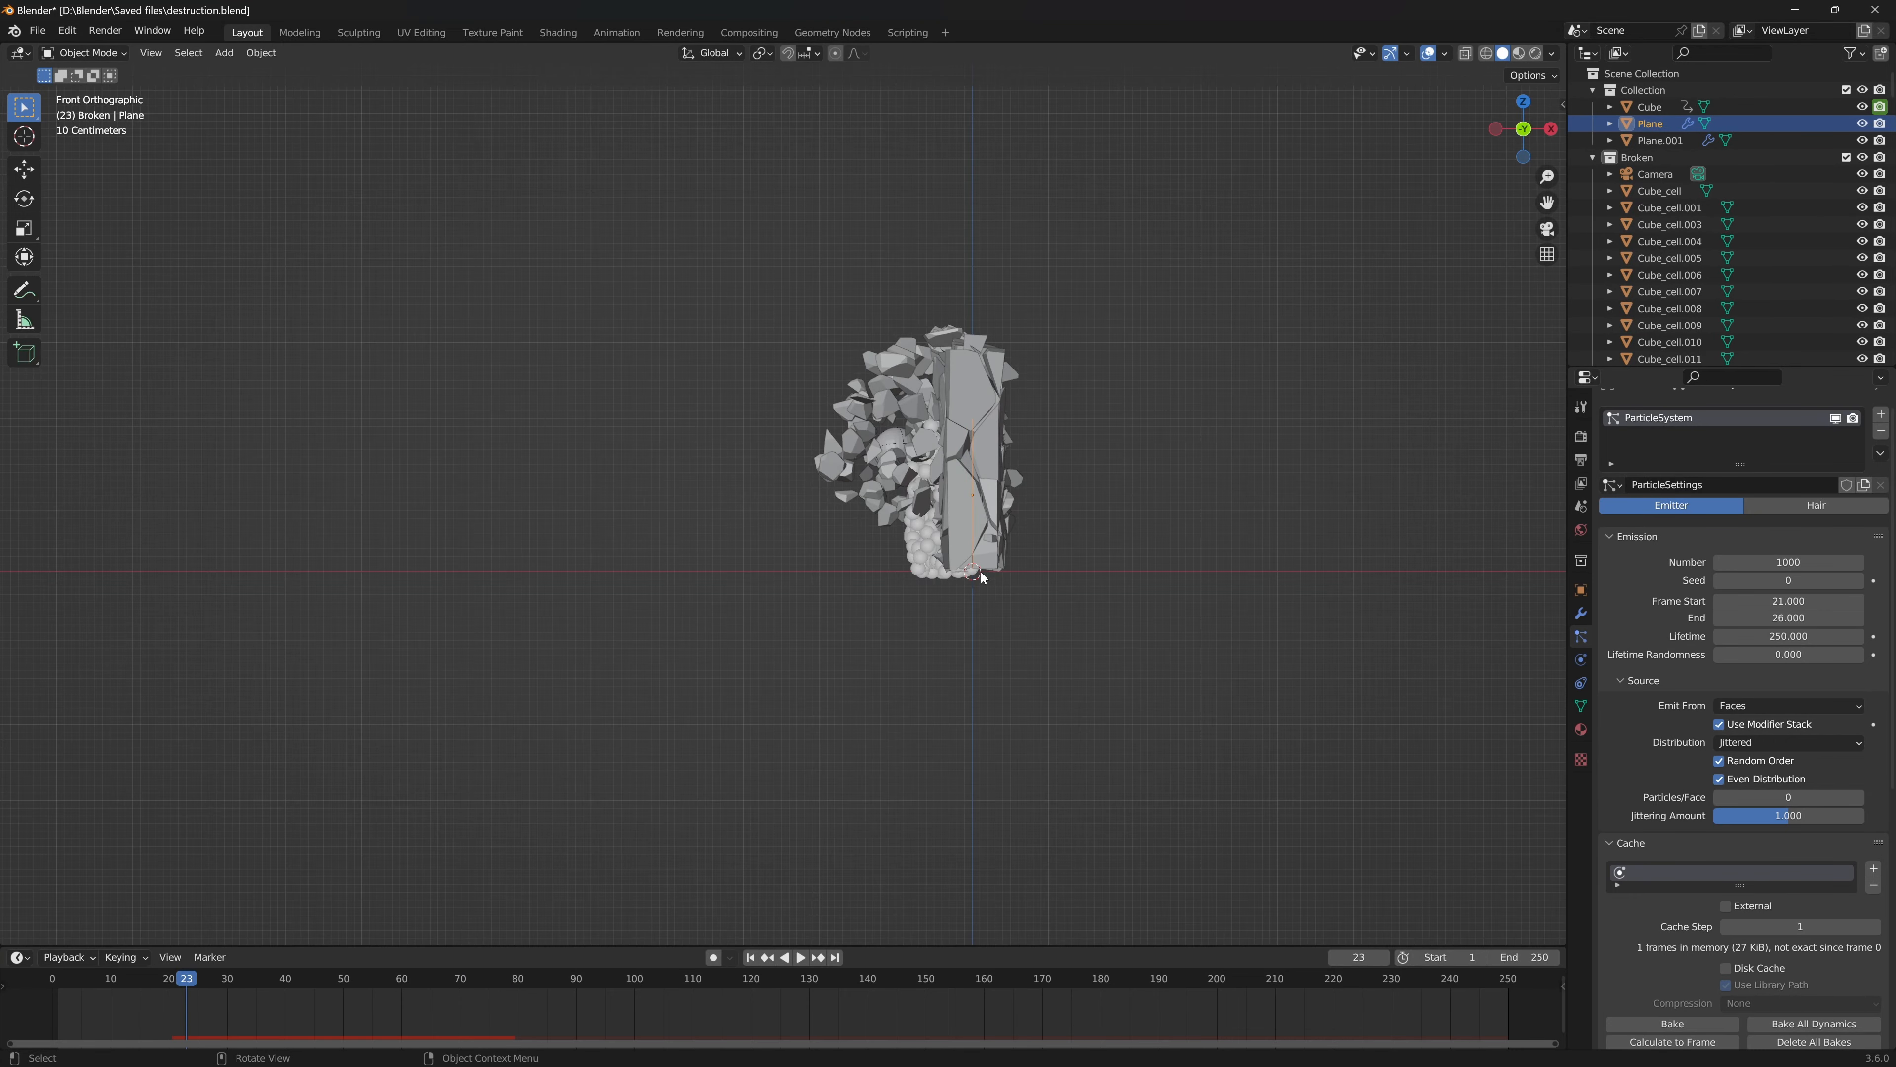
pyautogui.press('KP_3')
pyautogui.press('g')
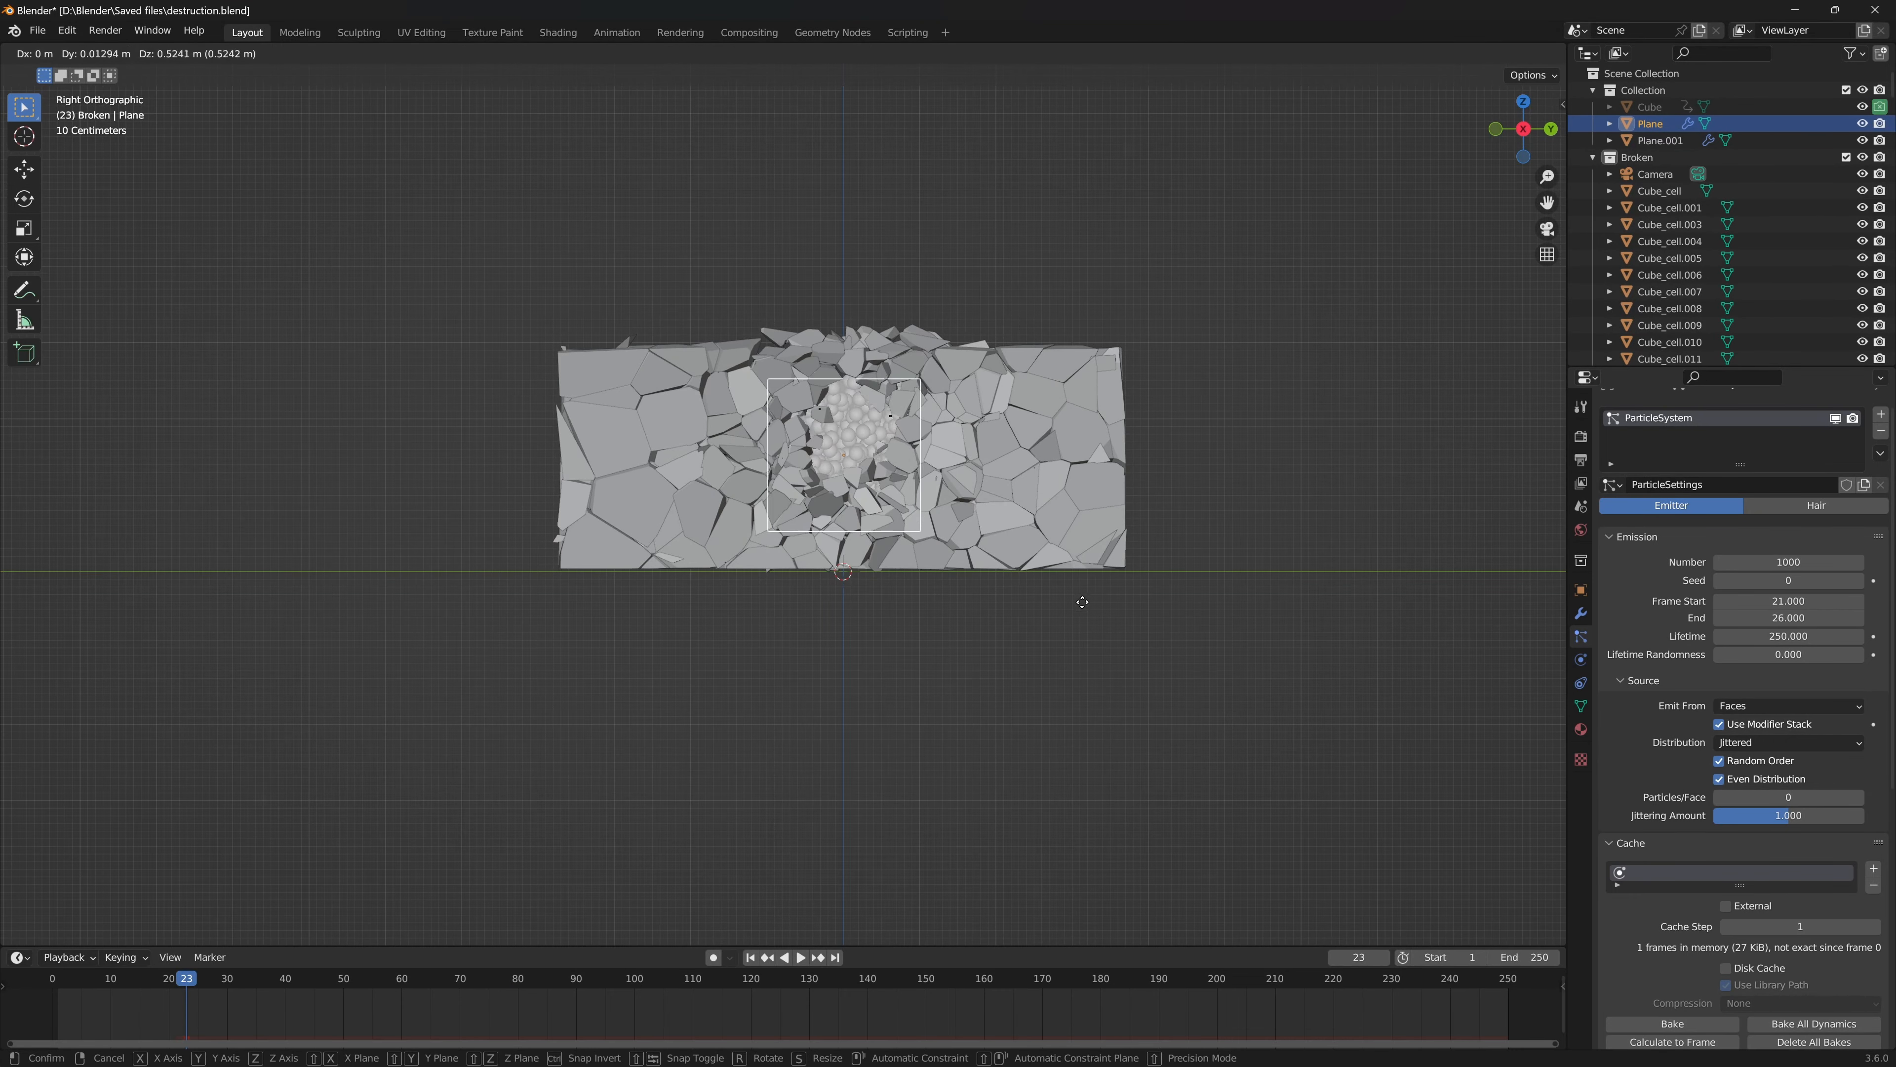
pyautogui.click(1109, 618)
pyautogui.press('s')
pyautogui.click(1180, 642)
# - Stretch the emitter Plane along the Y axis so it covers more of the wall's broken width
pyautogui.press('s')
pyautogui.press('x')
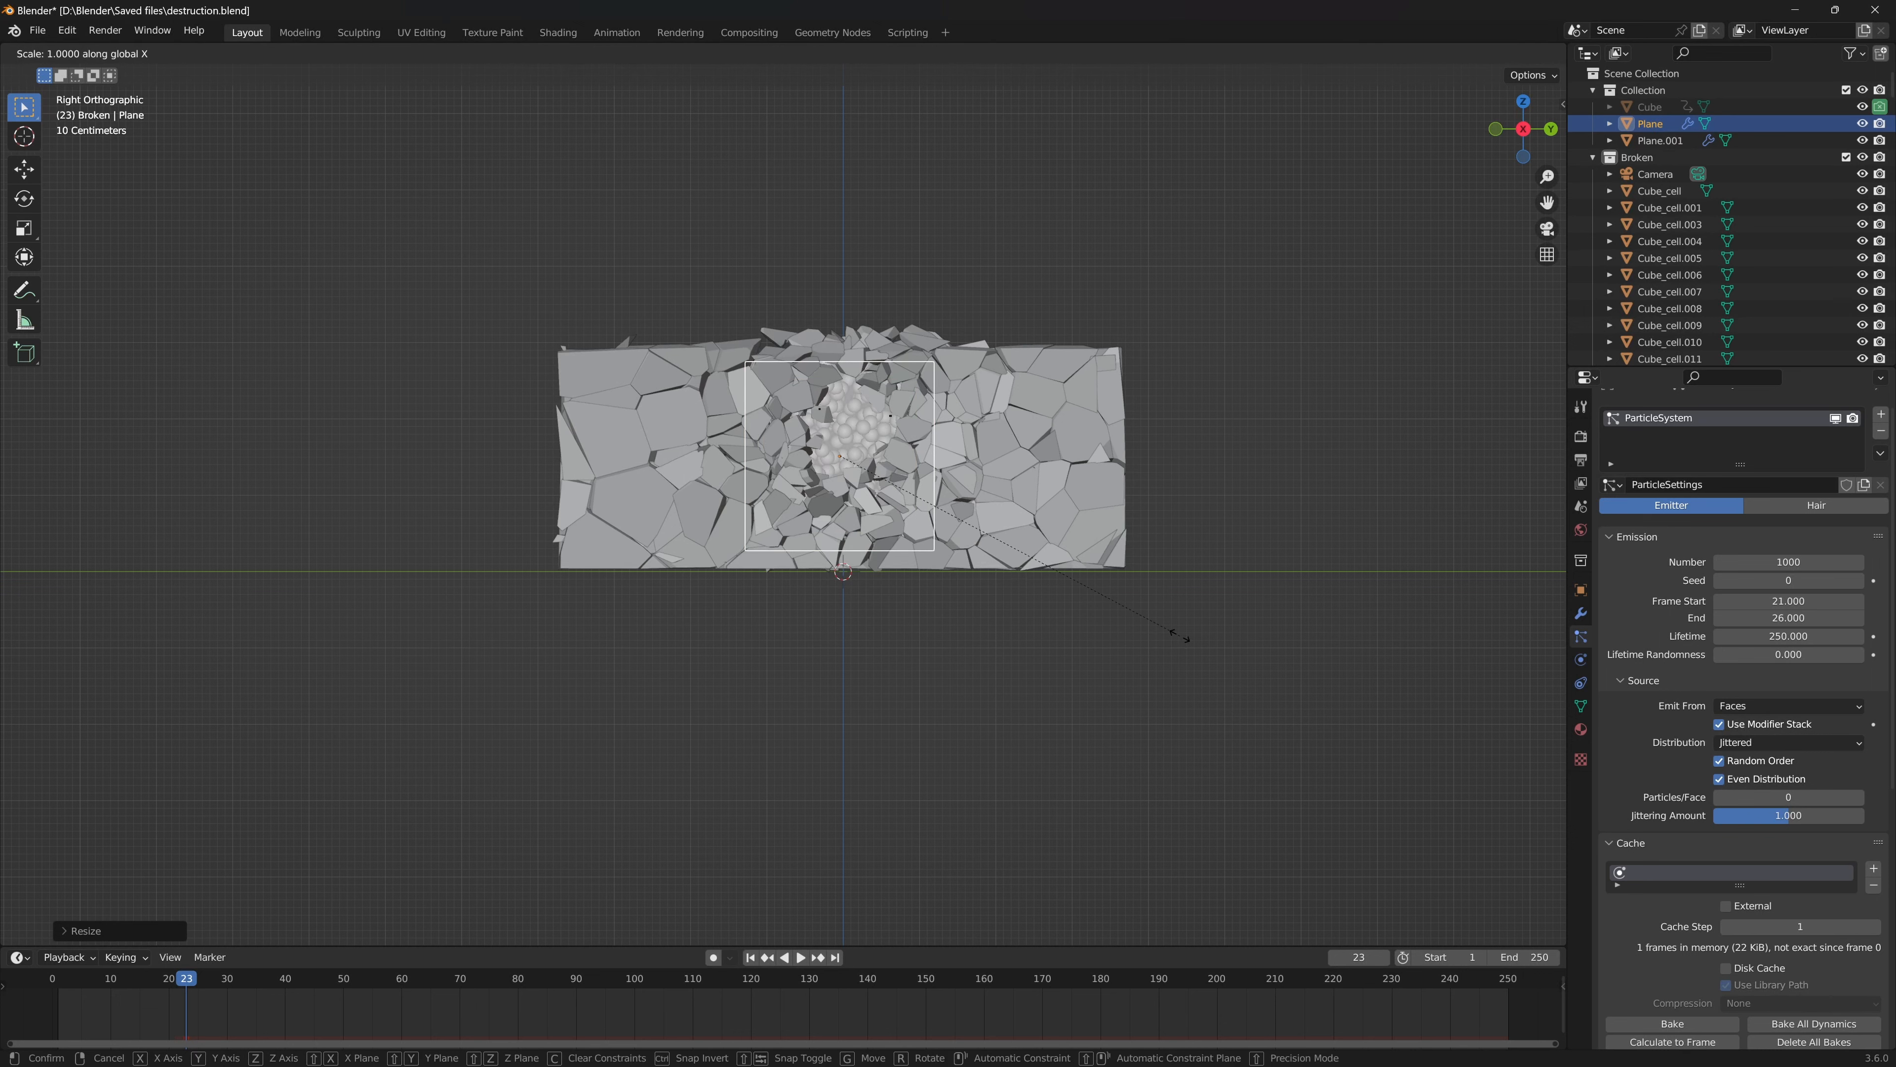
pyautogui.press('y')
pyautogui.click(1294, 661)
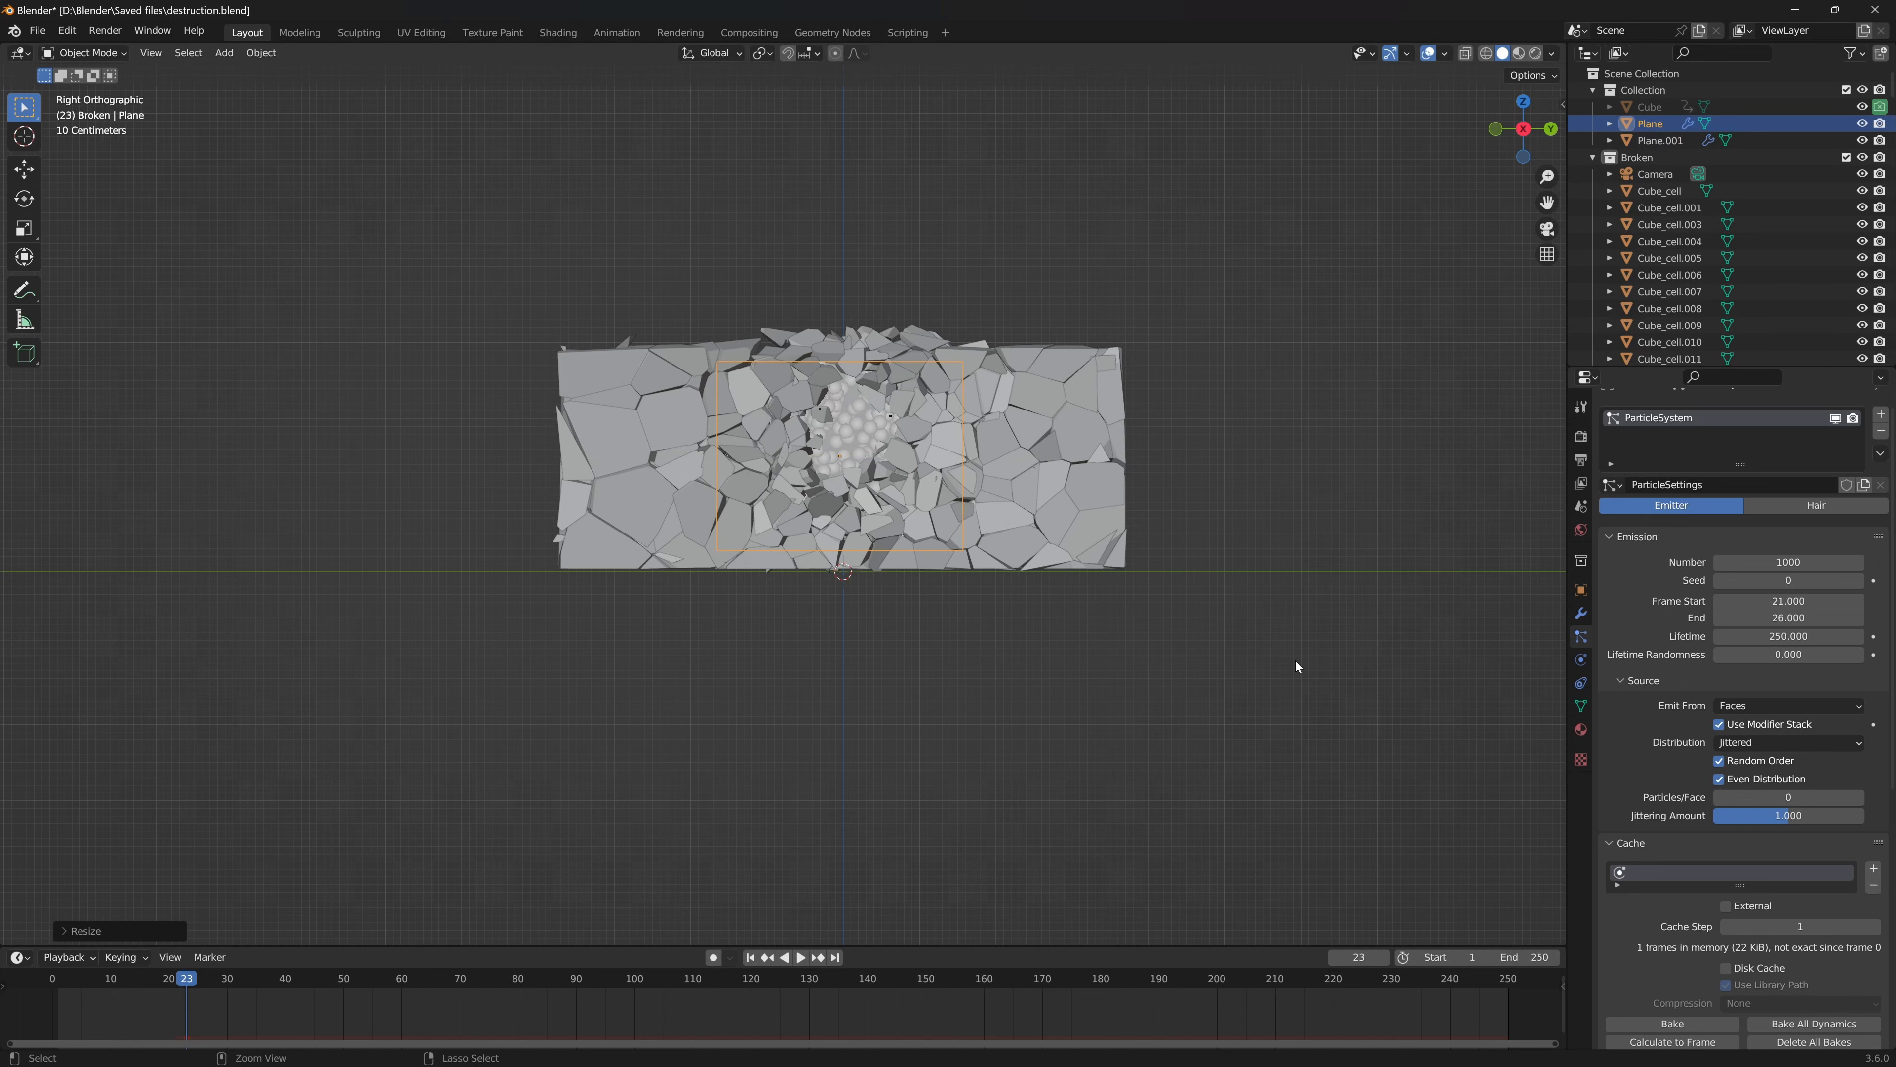
# - Apply the emitter Plane's transforms and replay the impact from a perspective view
pyautogui.hotkey('ctrl', 'a')
pyautogui.click(1295, 659)
pyautogui.press('space')
pyautogui.moveTo(1294, 658); pyautogui.dragTo(978, 690, button='middle')
pyautogui.hotkey('shift', 'Left')
pyautogui.hotkey('shift', 'Left')
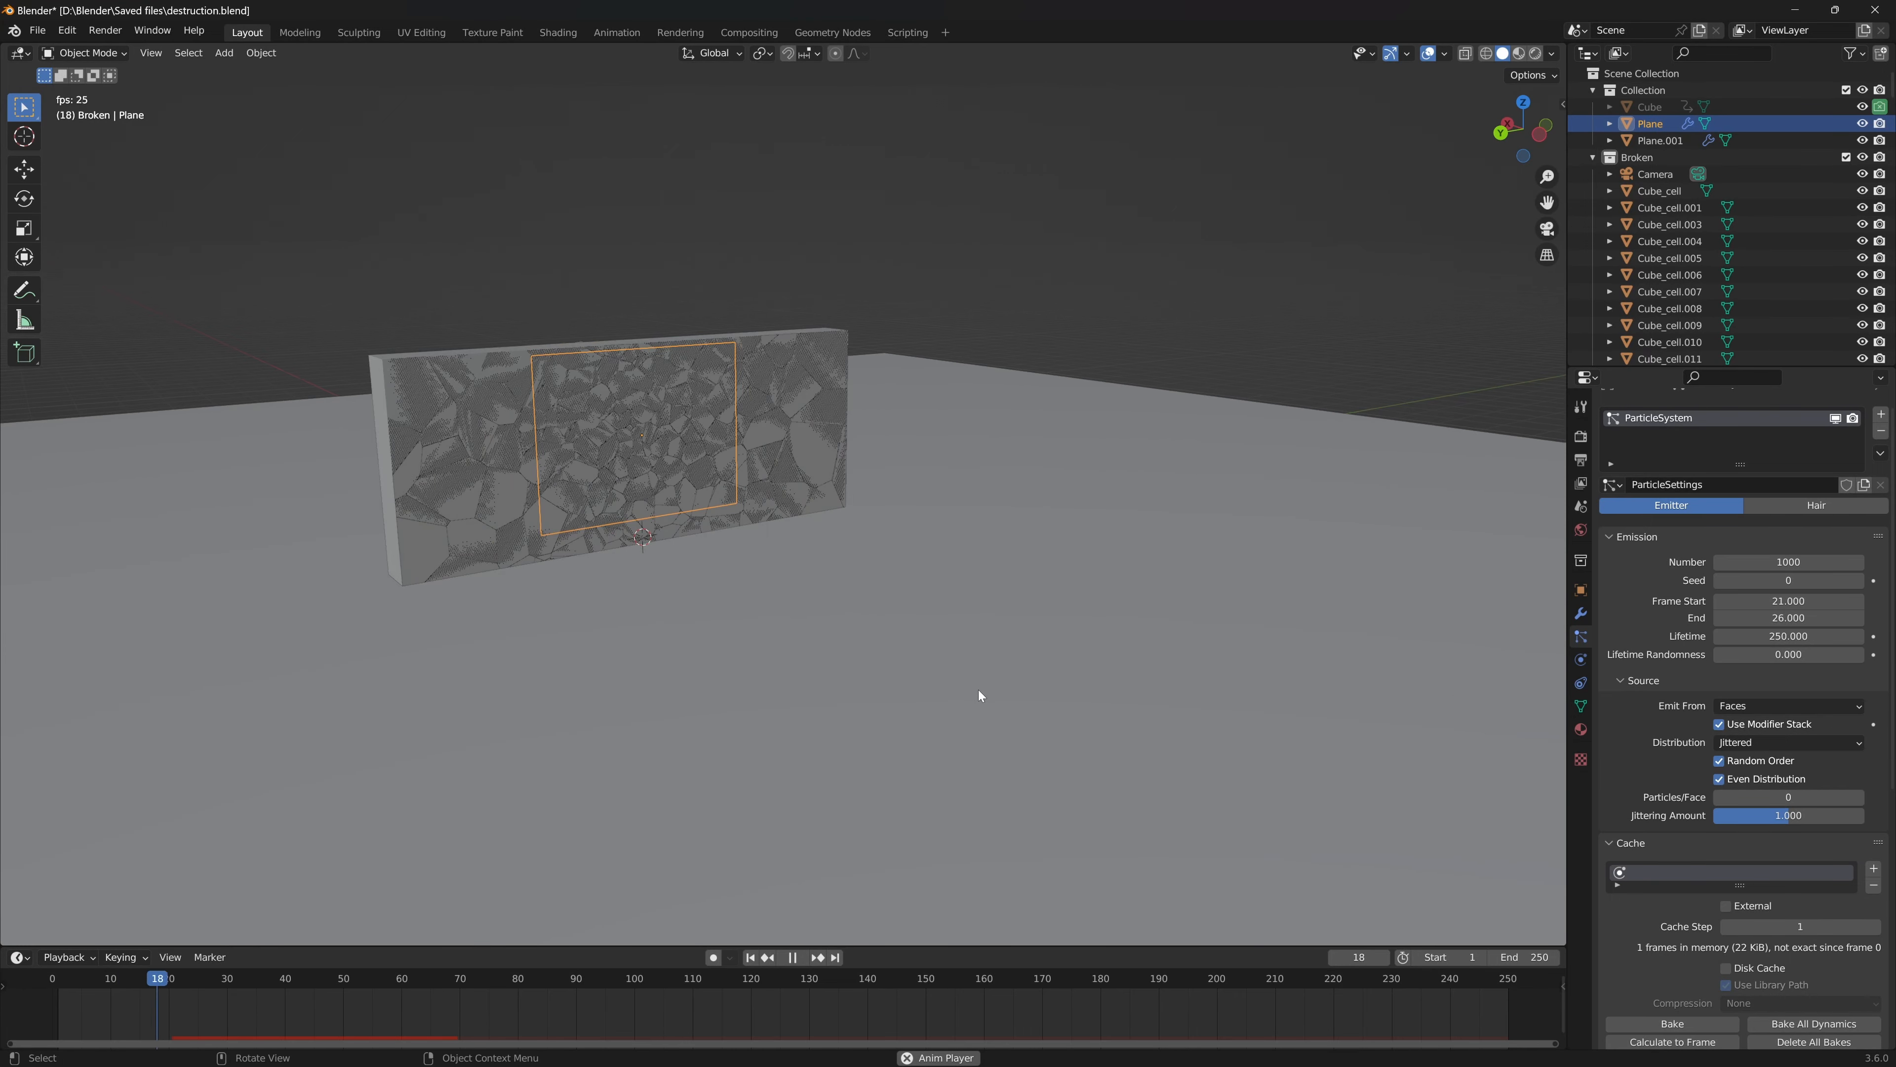
pyautogui.press('Escape')
# - Keep the particle source's Distribution on Jittered, set its Jittering Amount to 2, and replay the simulation
pyautogui.scroll(-5, 1874, 677)
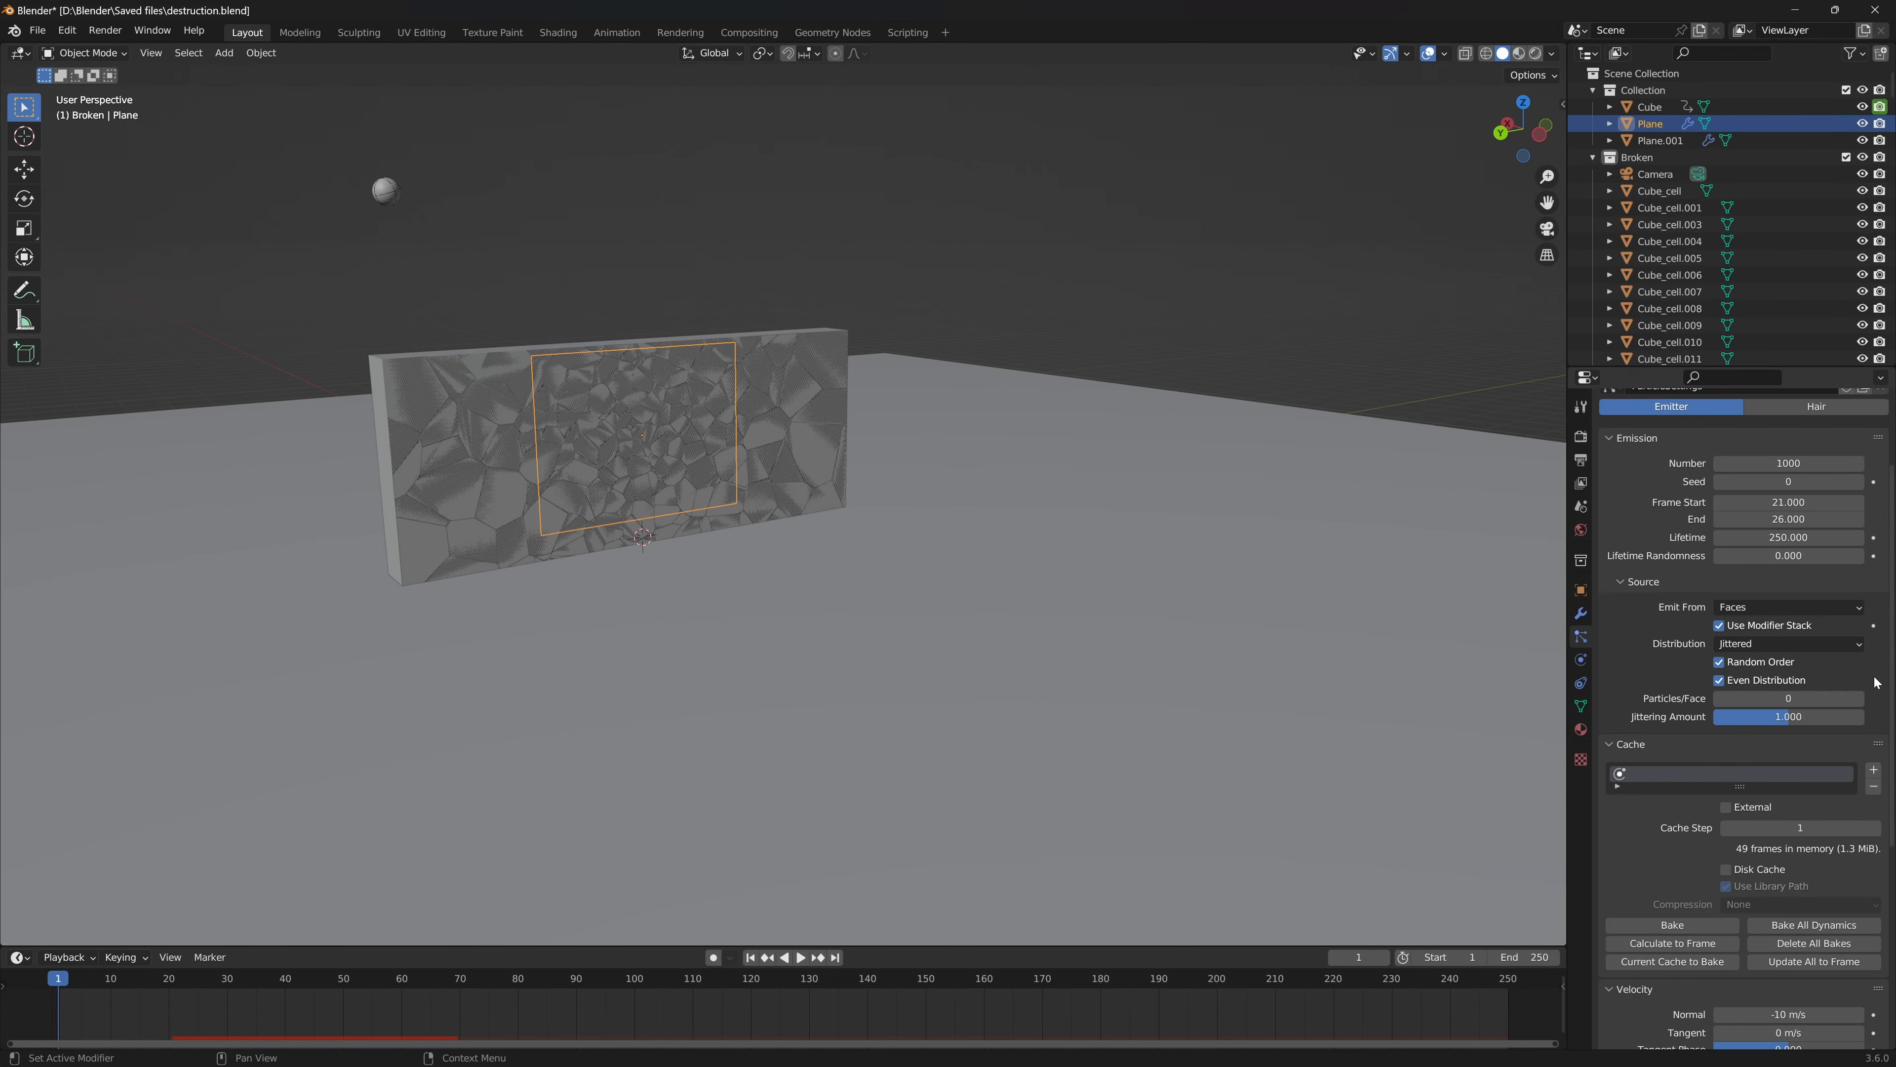
pyautogui.click(1762, 646)
pyautogui.click(1761, 661)
pyautogui.scroll(-5, 1700, 778)
pyautogui.moveTo(1784, 618); pyautogui.dragTo(1870, 619)
pyautogui.press('space')
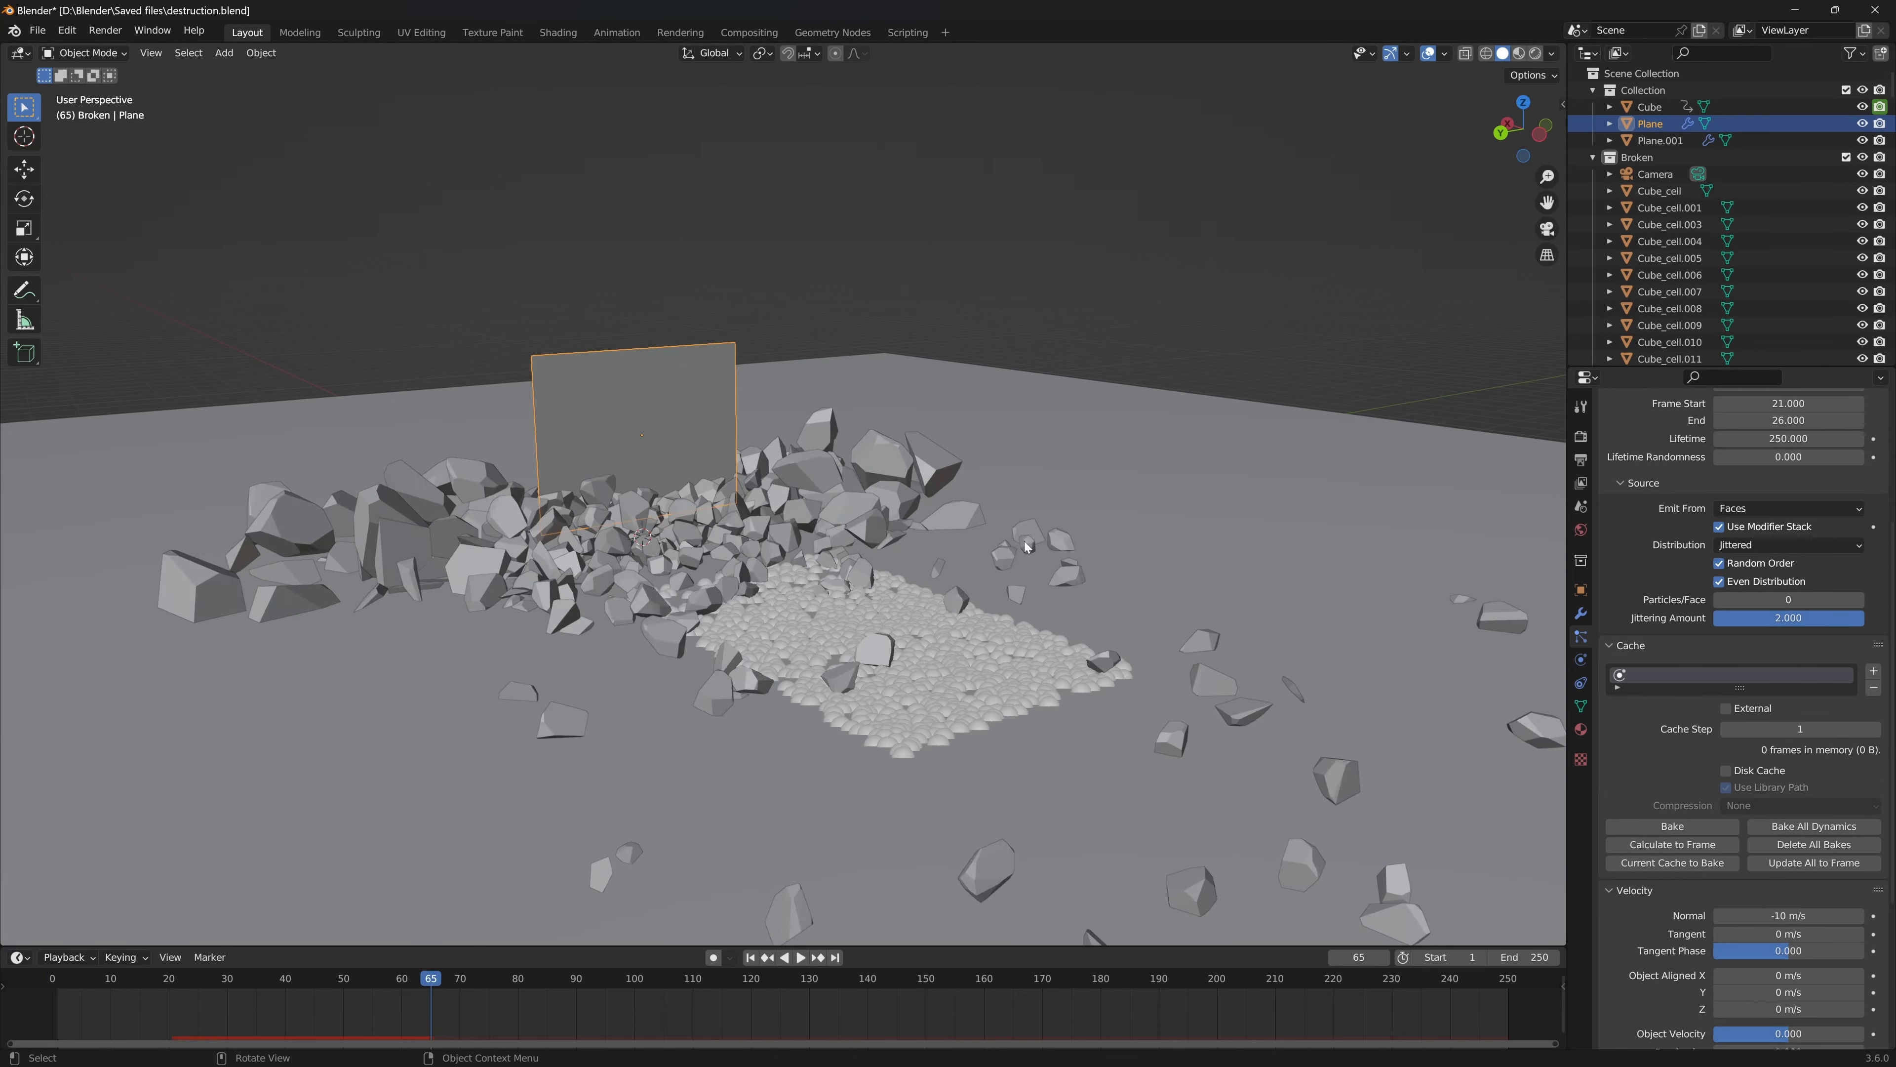
pyautogui.press('Escape')
# - Set the ground plane's particle collision Damping to 0.552 and replay the simulation to check how the particles settle
pyautogui.click(1550, 622)
pyautogui.click(1581, 659)
pyautogui.click(1810, 894)
pyautogui.scroll(-5, 1818, 825)
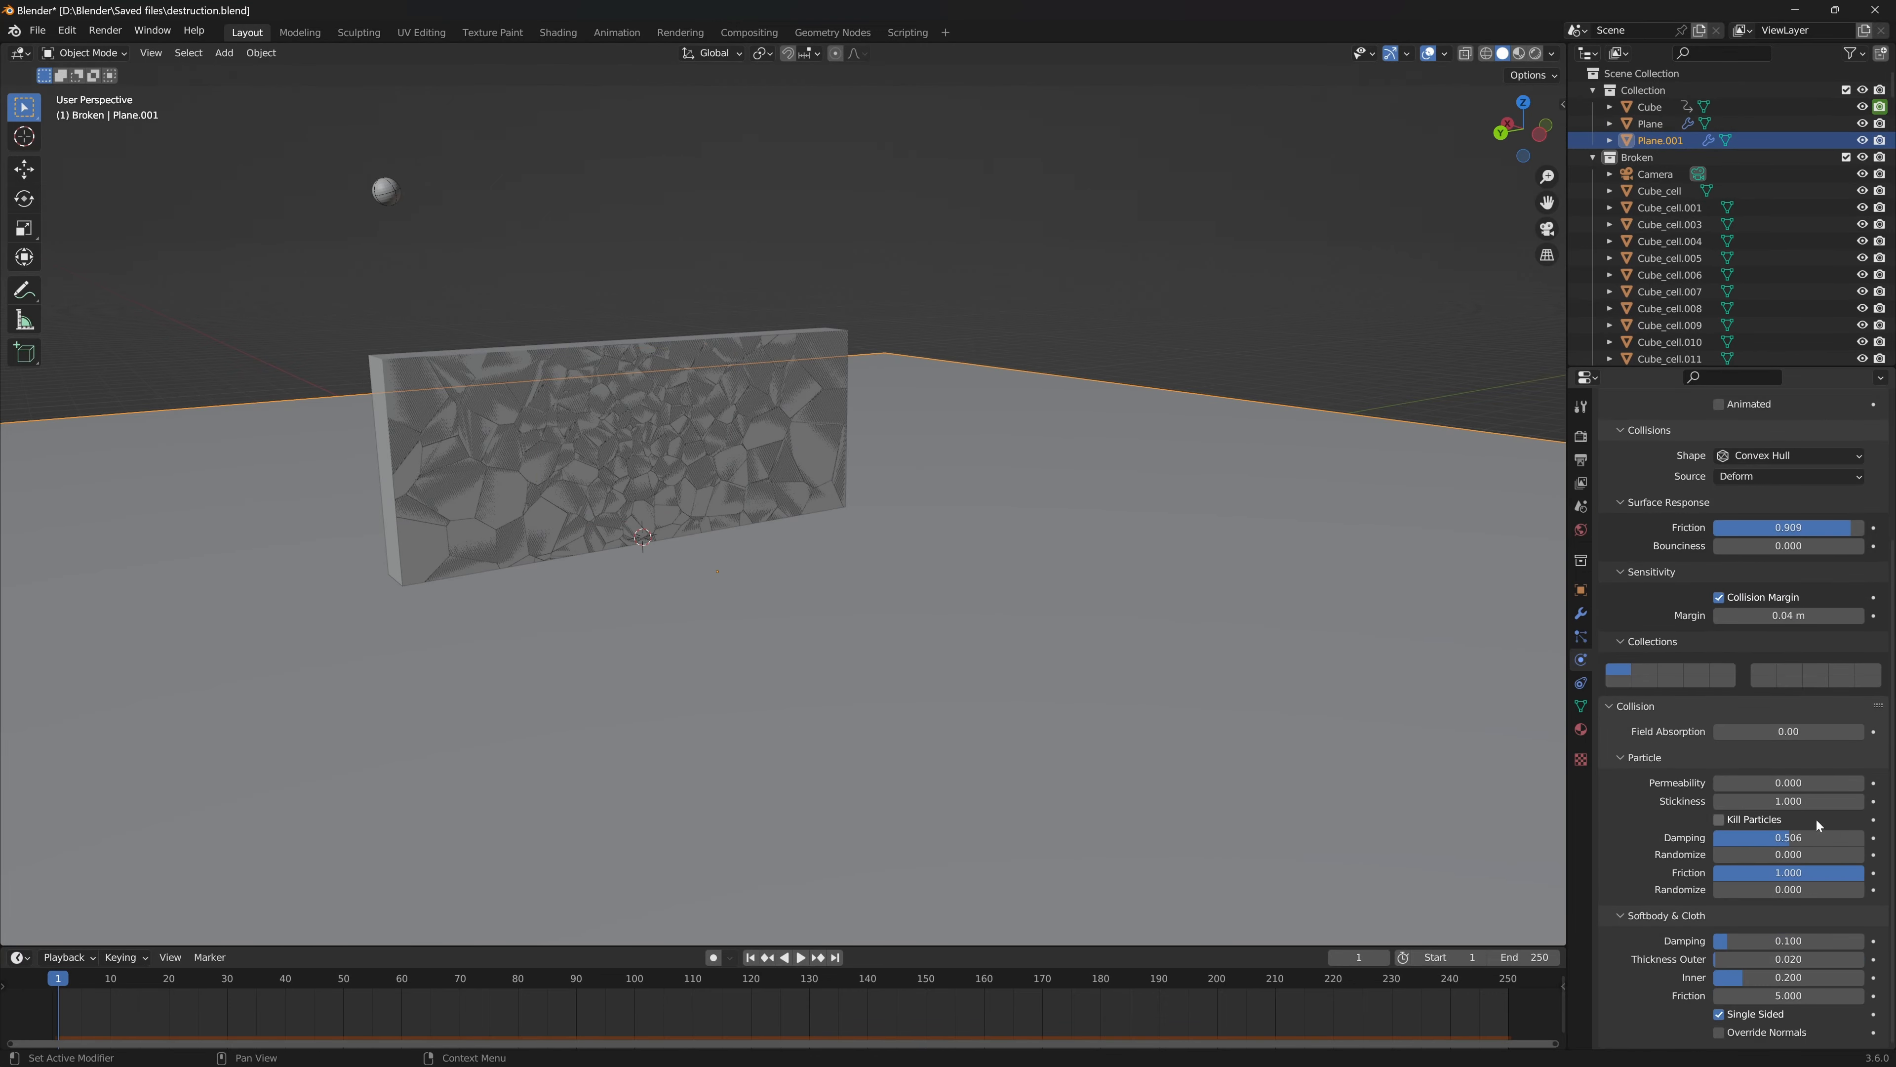
pyautogui.press('space')
pyautogui.press('Escape')
pyautogui.press('space')
pyautogui.press('space')
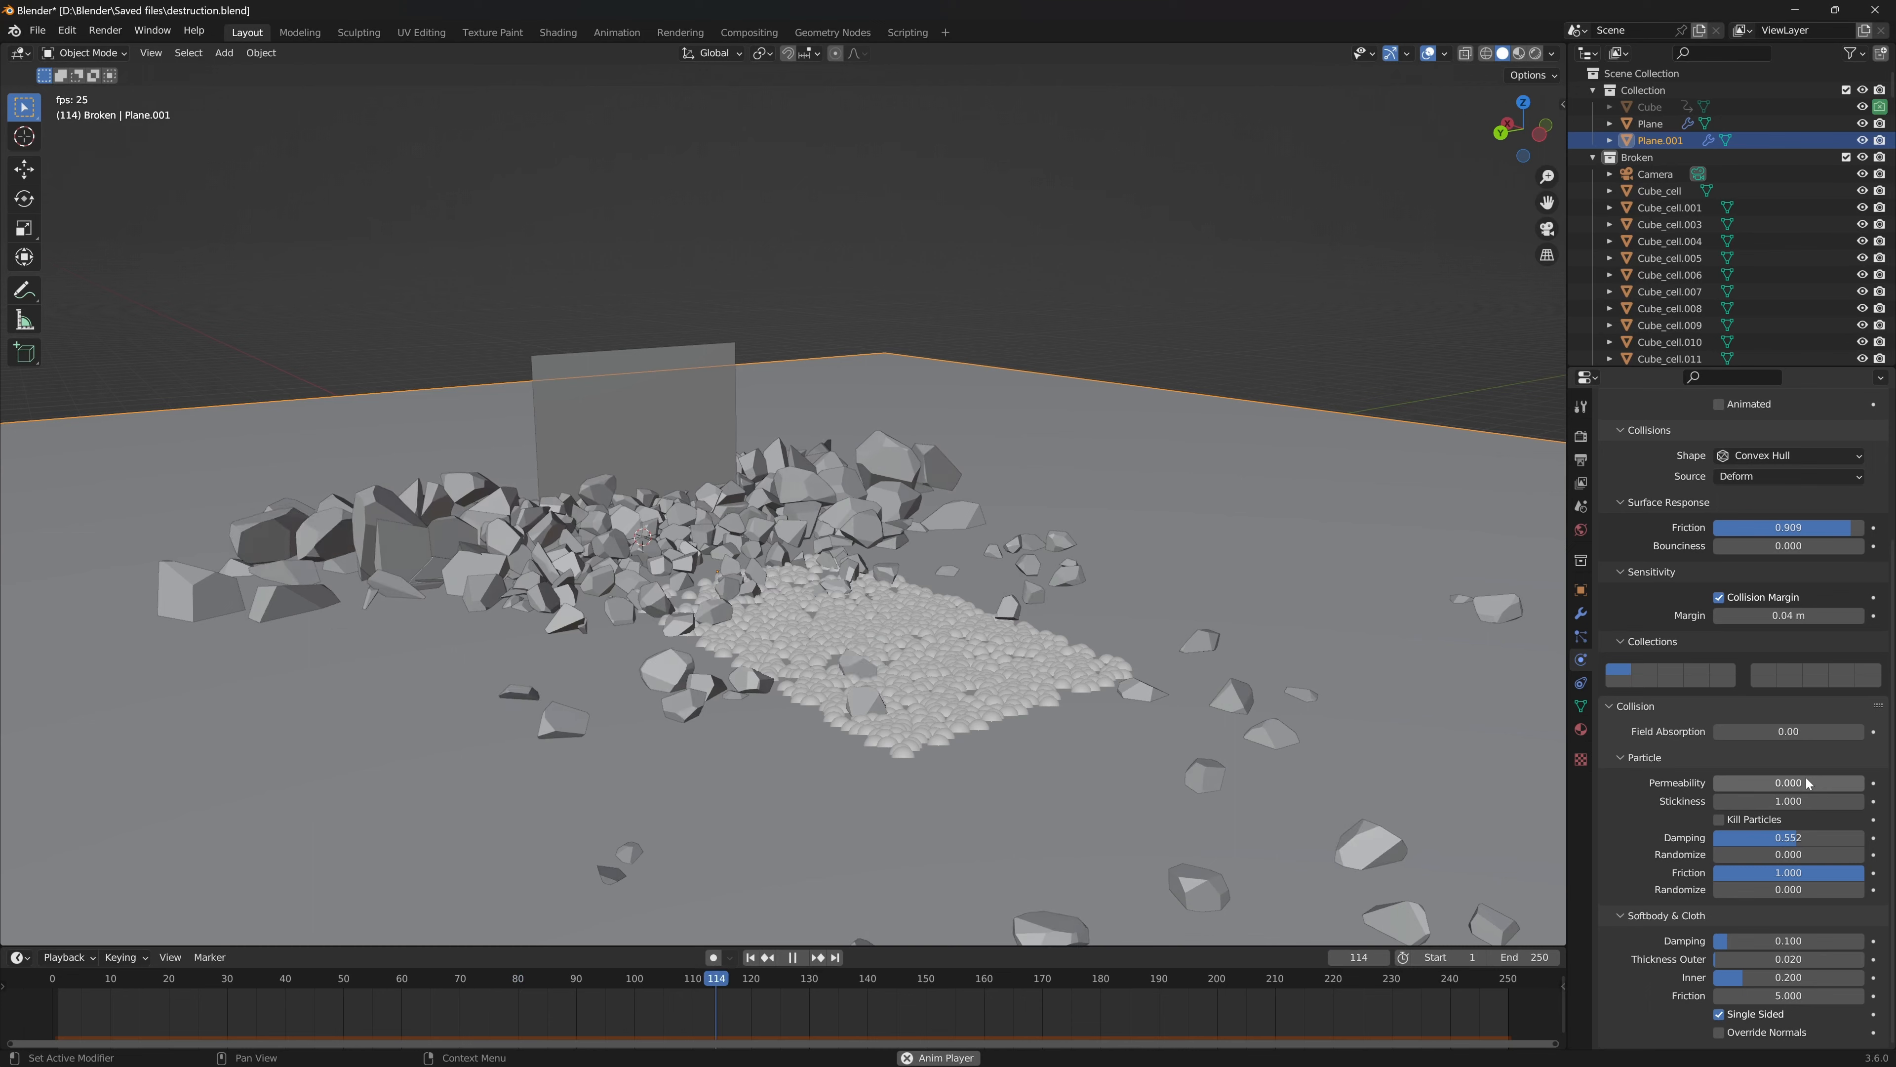
pyautogui.press('space')
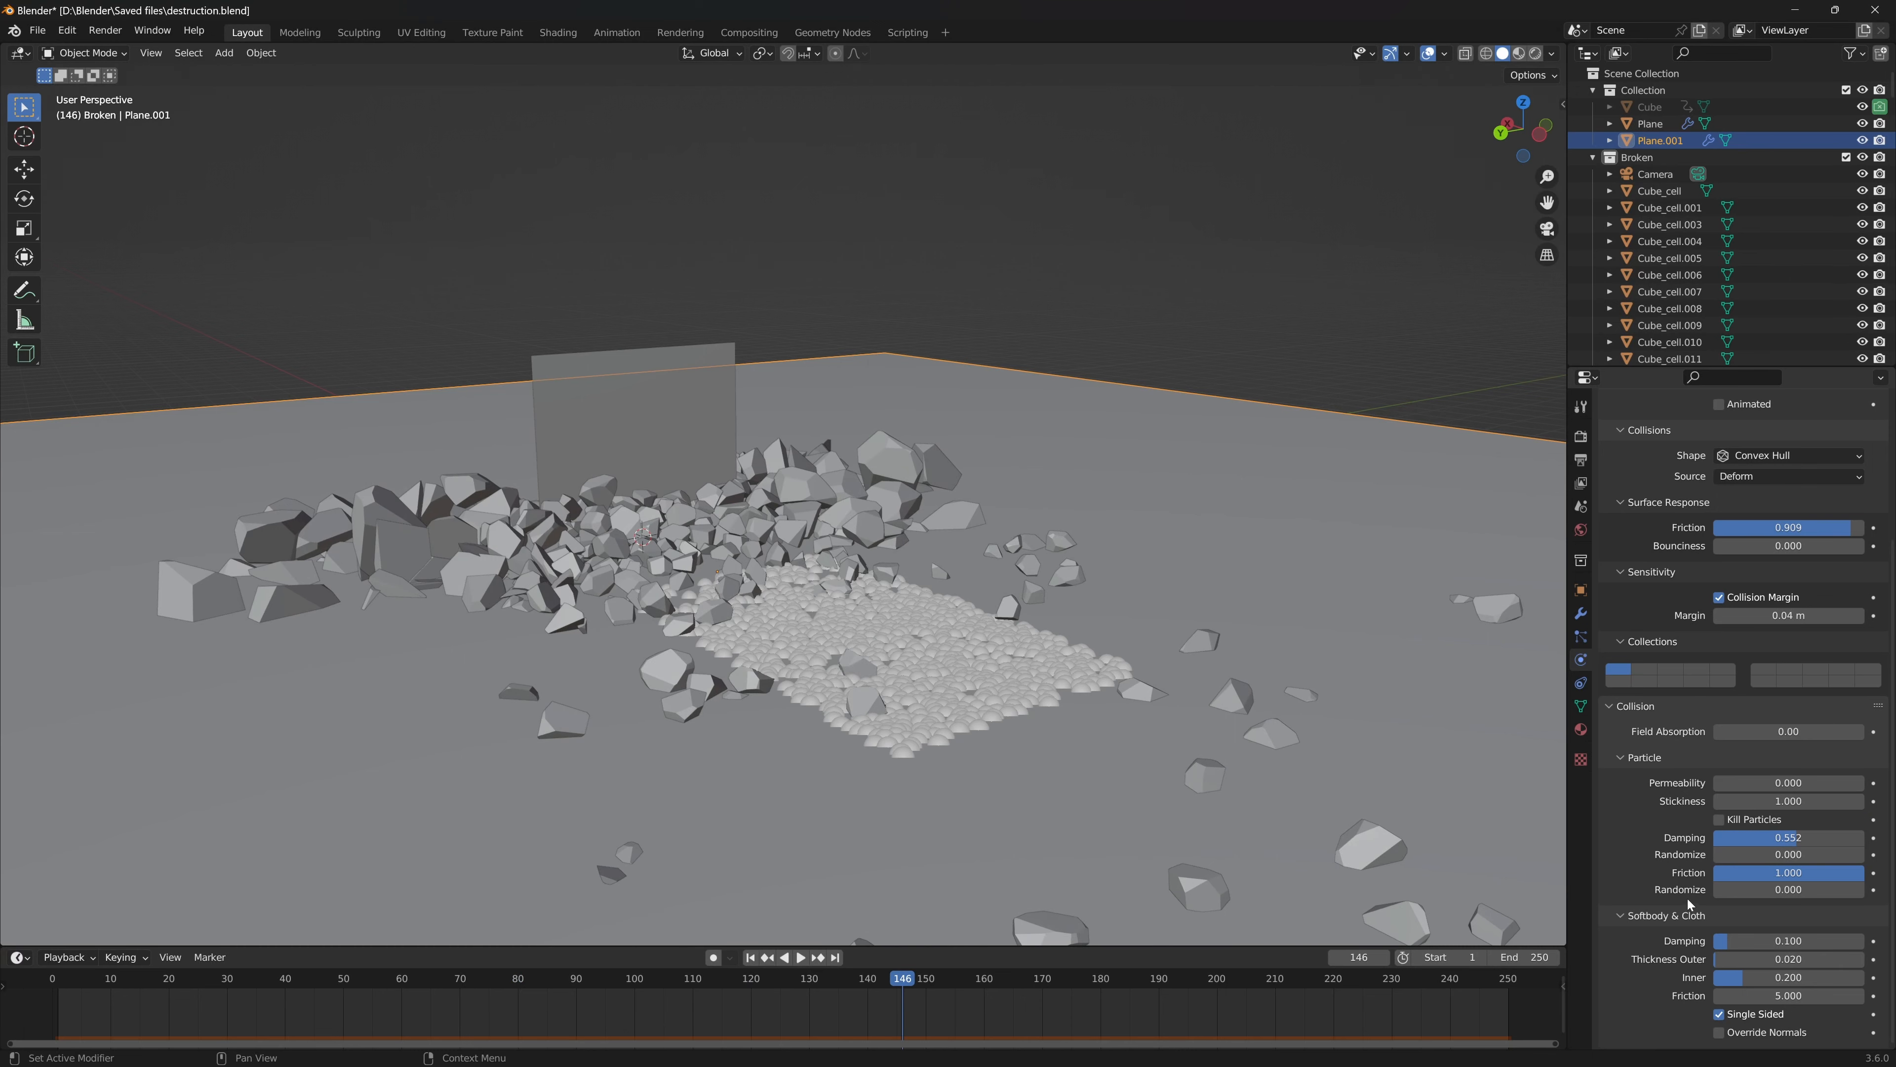
# - Duplicate three small broken wall pieces and, at frame 1, place the copies well away from the wall
pyautogui.moveTo(1142, 635); pyautogui.dragTo(1098, 687, button='middle')
pyautogui.scroll(4, 1109, 652)
pyautogui.click(963, 665)
pyautogui.scroll(-2, 1164, 597)
pyautogui.moveTo(1169, 594); pyautogui.dragTo(927, 504, button='middle')
pyautogui.scroll(4, 1030, 677)
pyautogui.keyDown('shift'); pyautogui.click(891, 521); pyautogui.keyUp('shift')
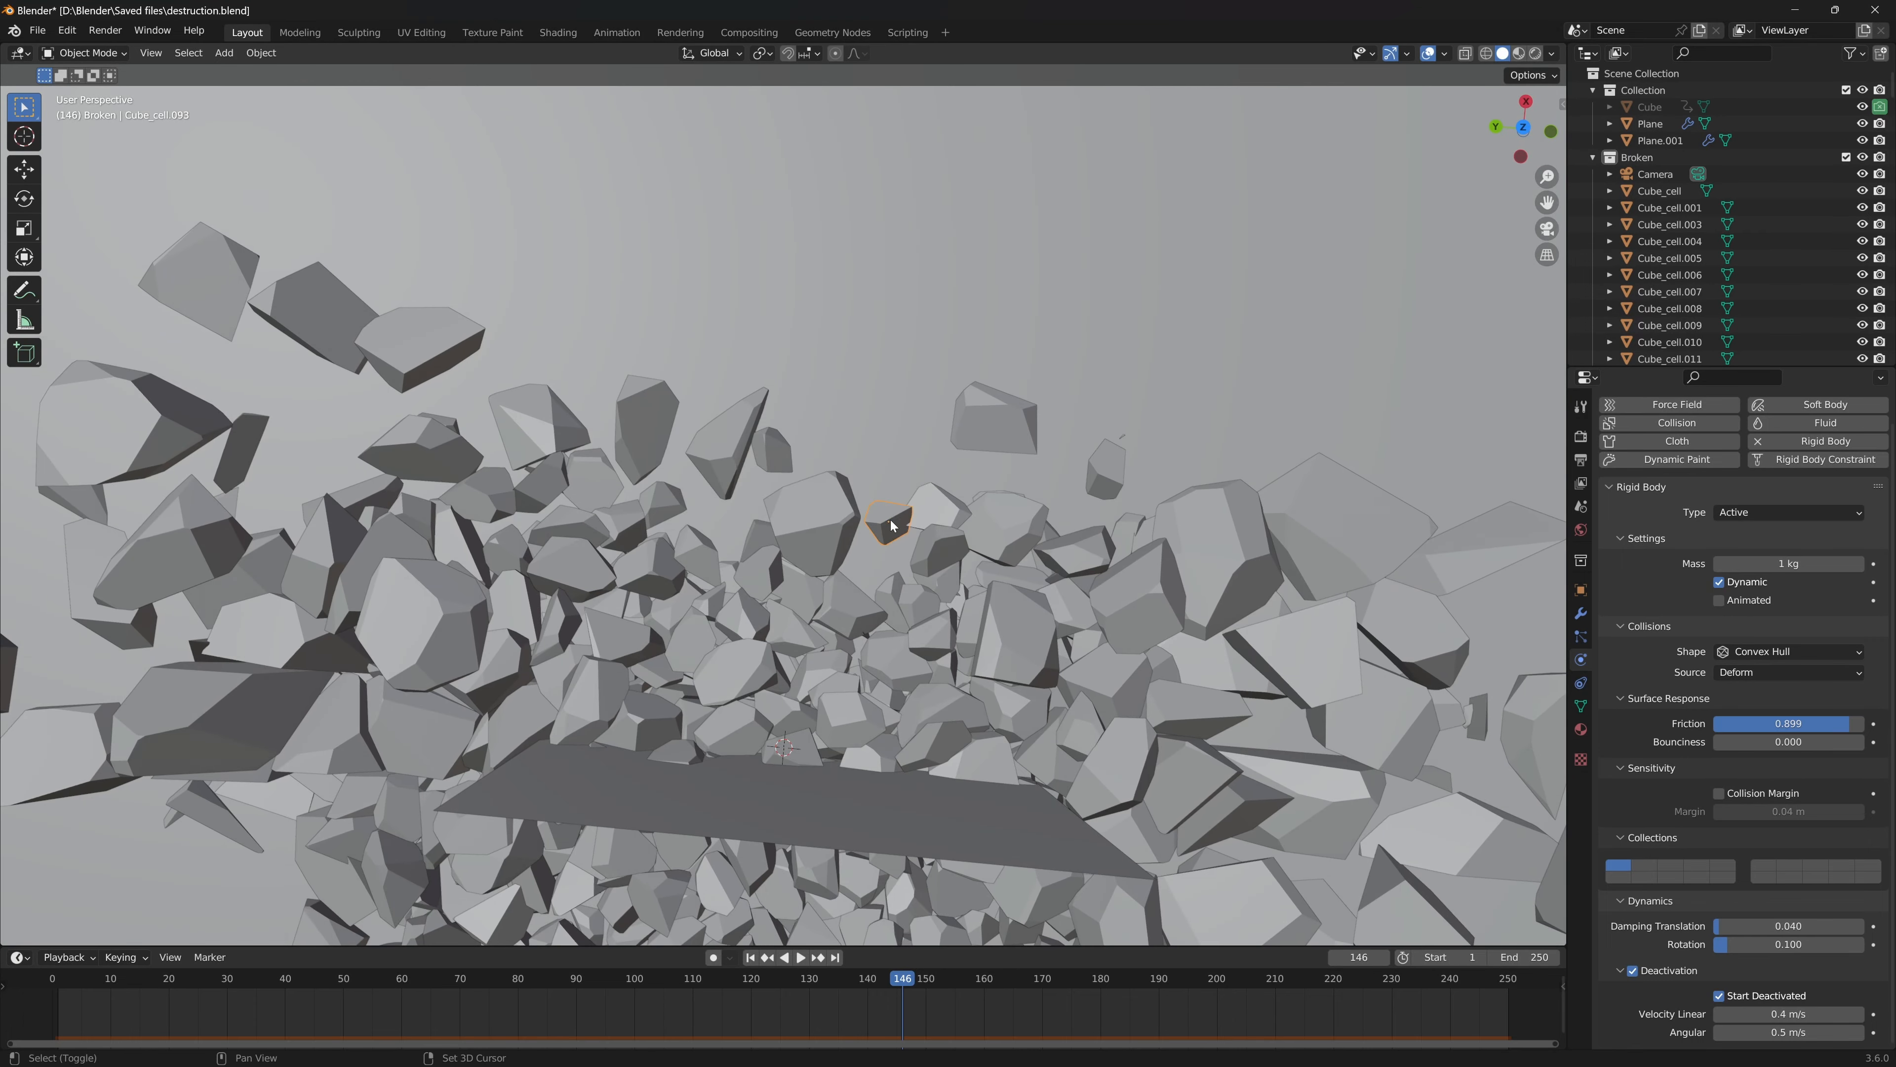
pyautogui.keyDown('shift'); pyautogui.click(1109, 457); pyautogui.keyUp('shift')
pyautogui.scroll(-9, 1143, 594)
pyautogui.keyDown('shift'); pyautogui.moveTo(1144, 595); pyautogui.dragTo(982, 471, button='middle'); pyautogui.keyUp('shift')
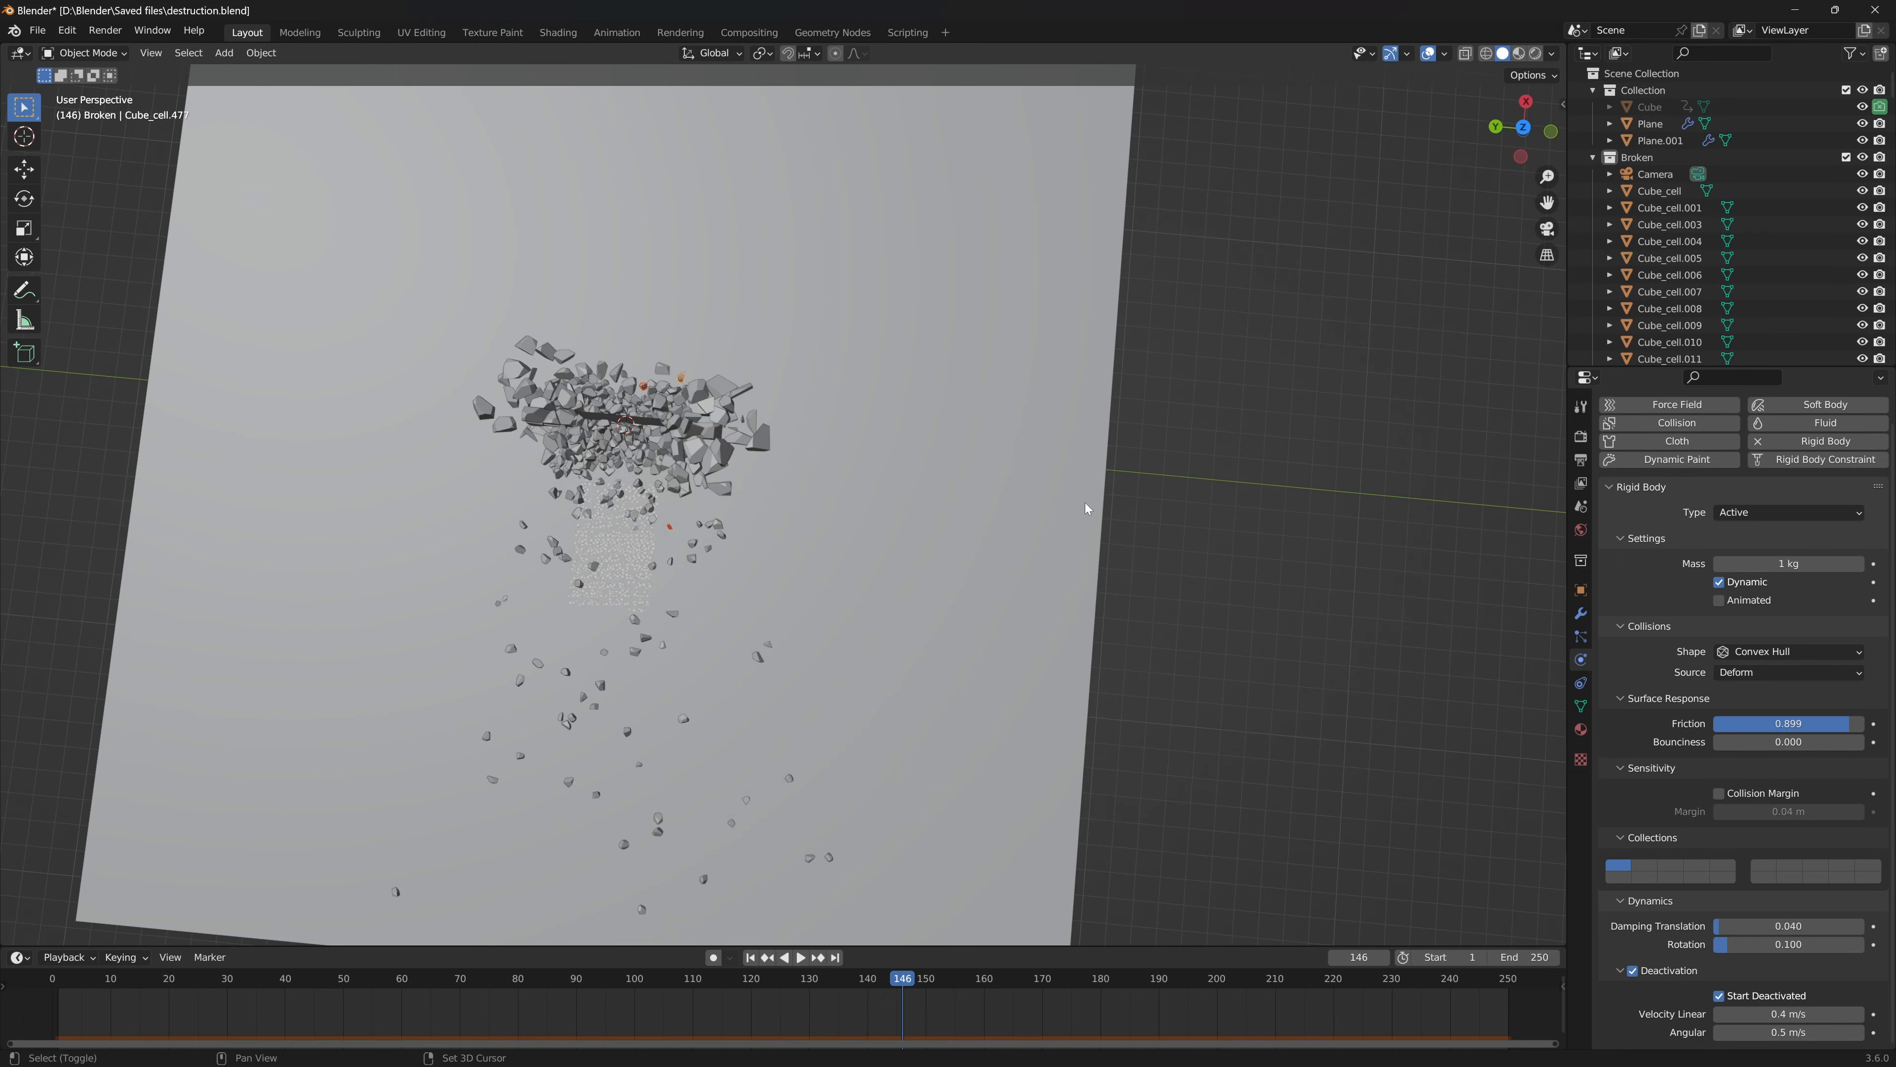
pyautogui.hotkey('shift', 'Left')
pyautogui.press('g')
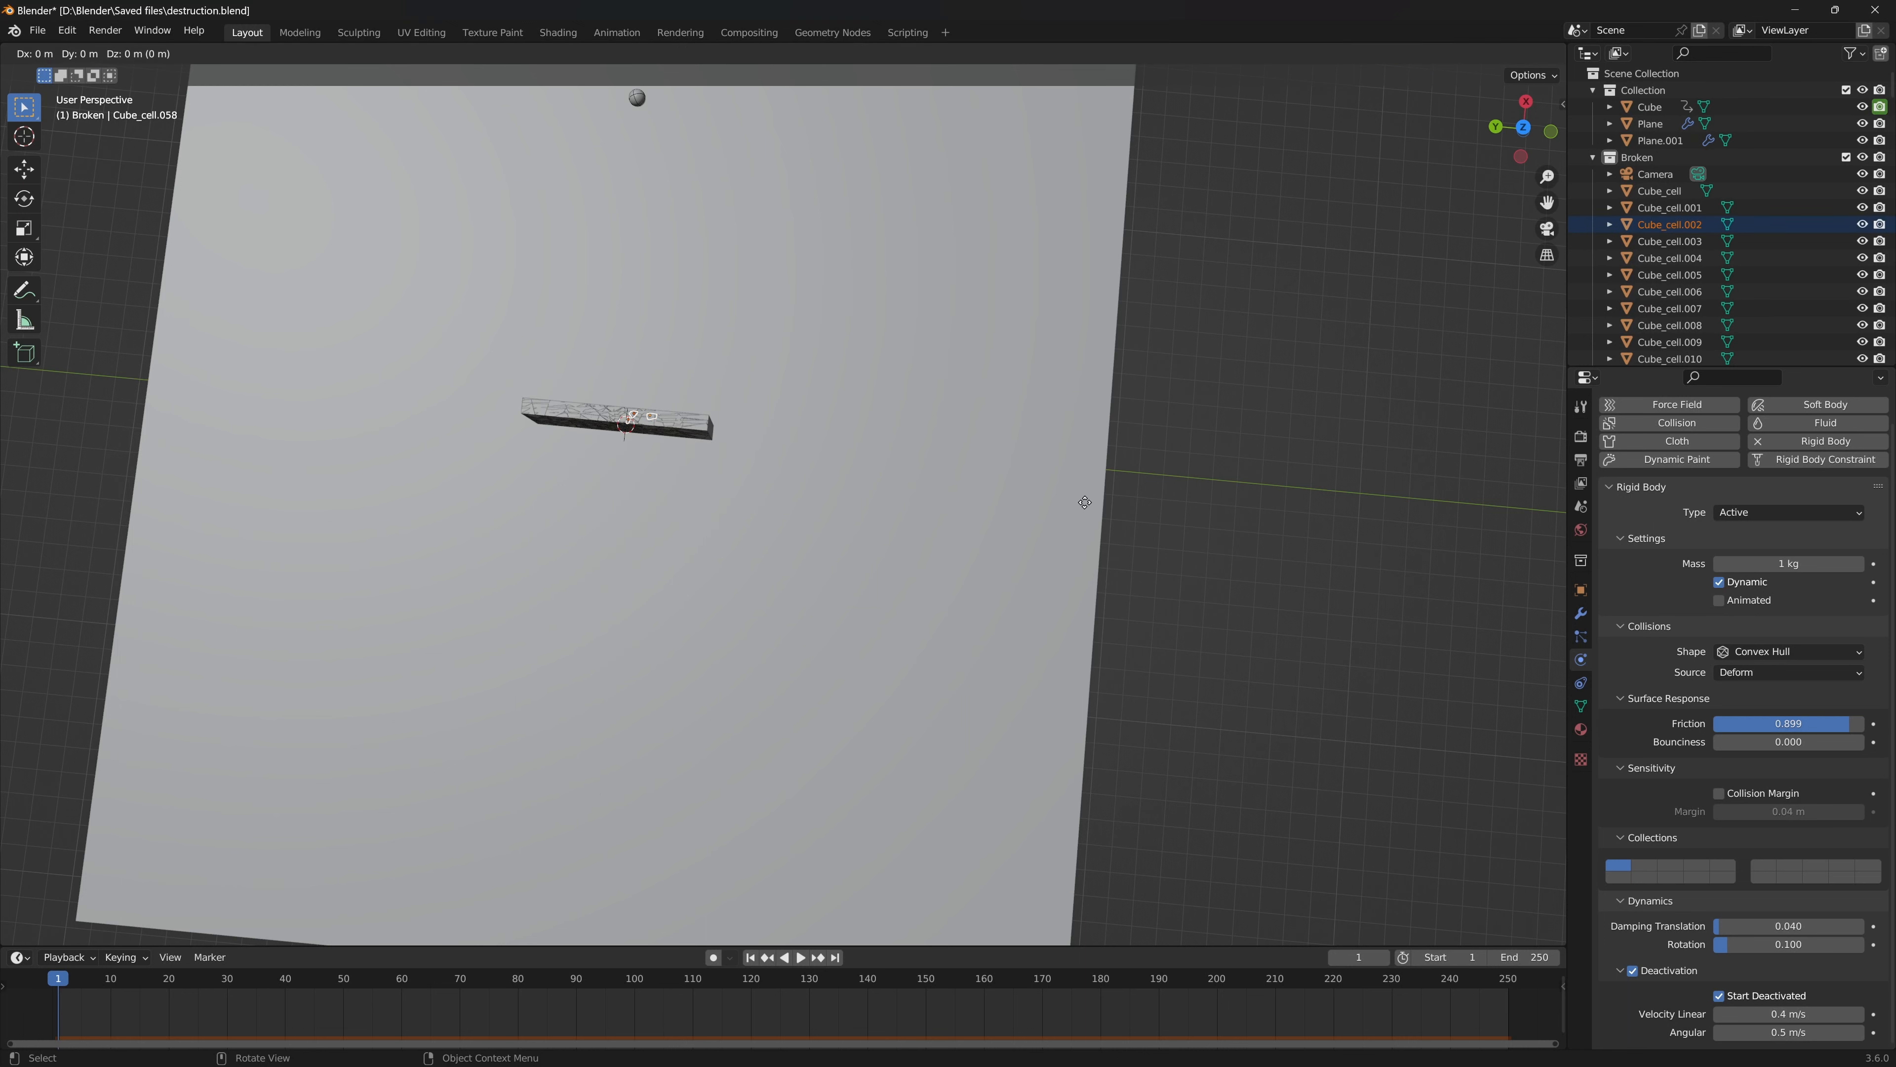
pyautogui.click(104, 530)
pyautogui.press('KP_Decimal')
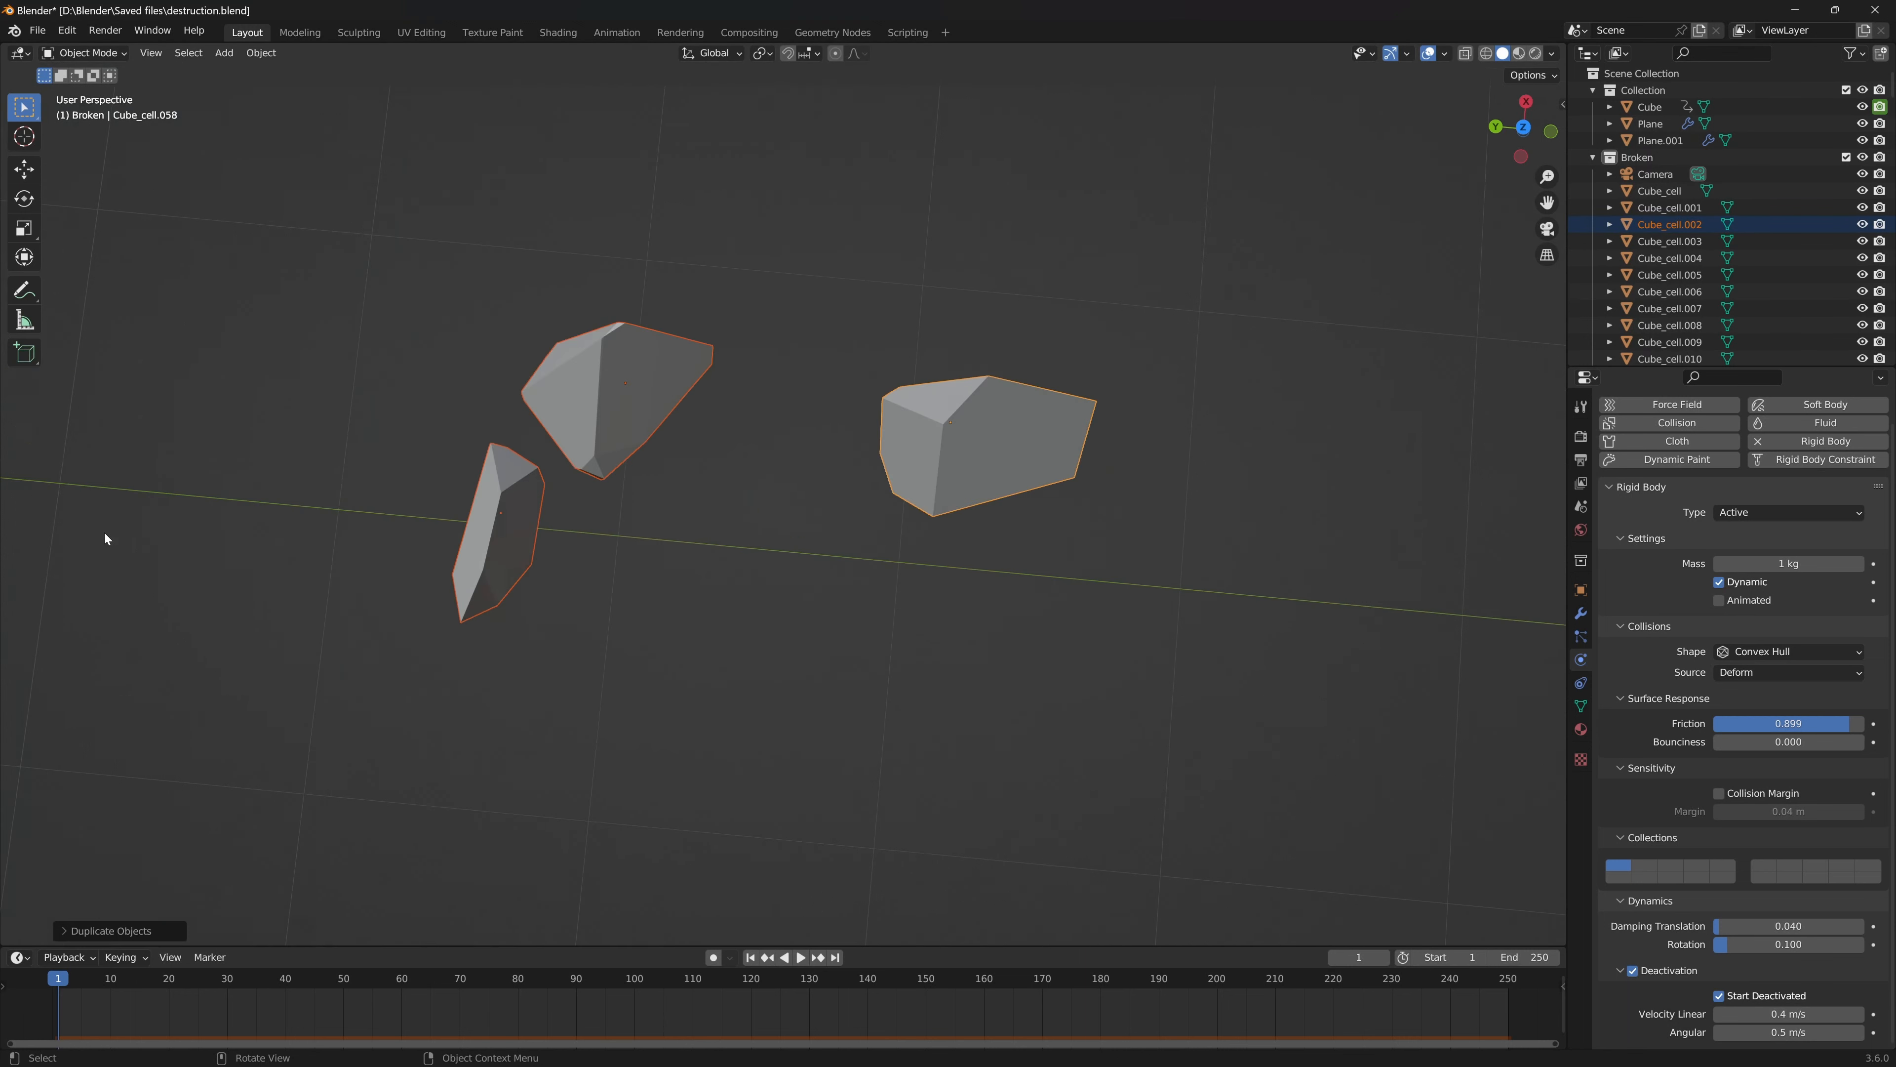
# - Remove the rigid body physics from the three duplicated pieces
pyautogui.scroll(-5, 802, 619)
pyautogui.moveTo(802, 620); pyautogui.dragTo(839, 439, button='middle')
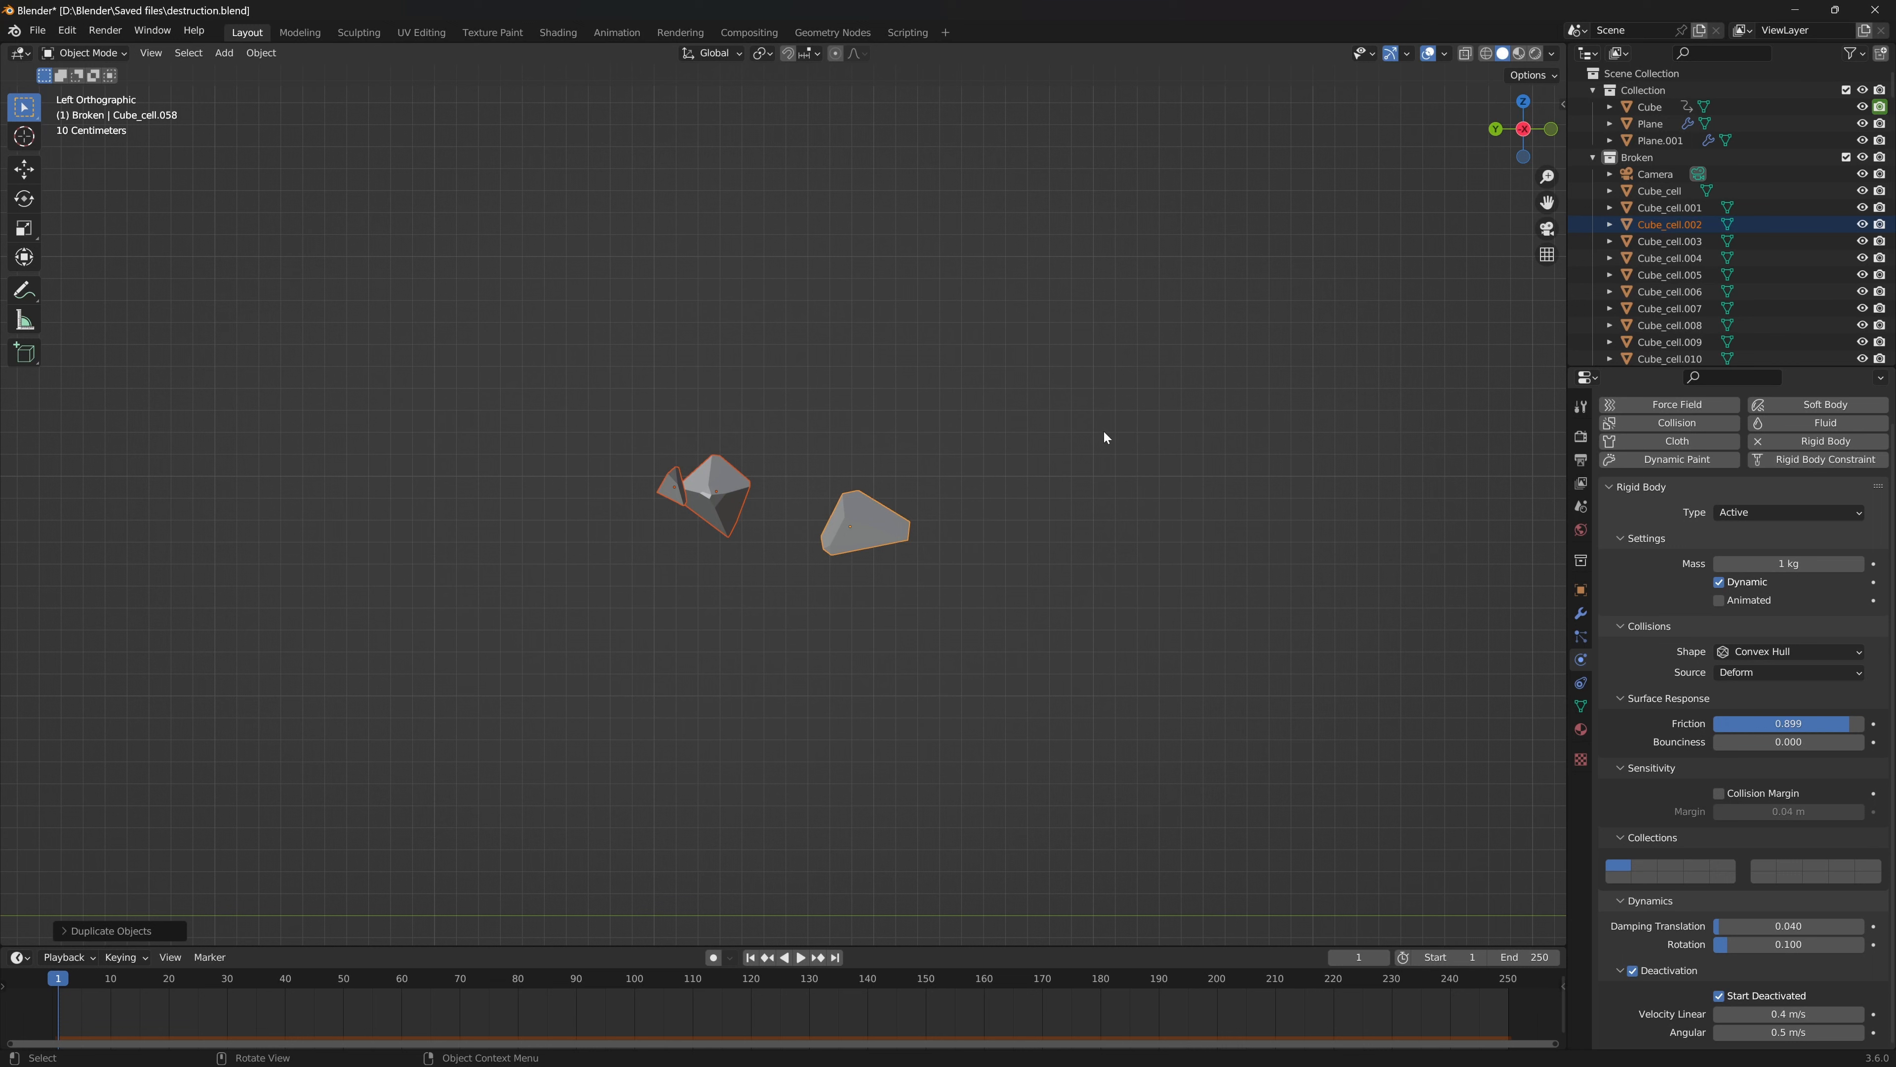
pyautogui.moveTo(1058, 376); pyautogui.dragTo(77, 637)
pyautogui.moveTo(1082, 372); pyautogui.dragTo(538, 538)
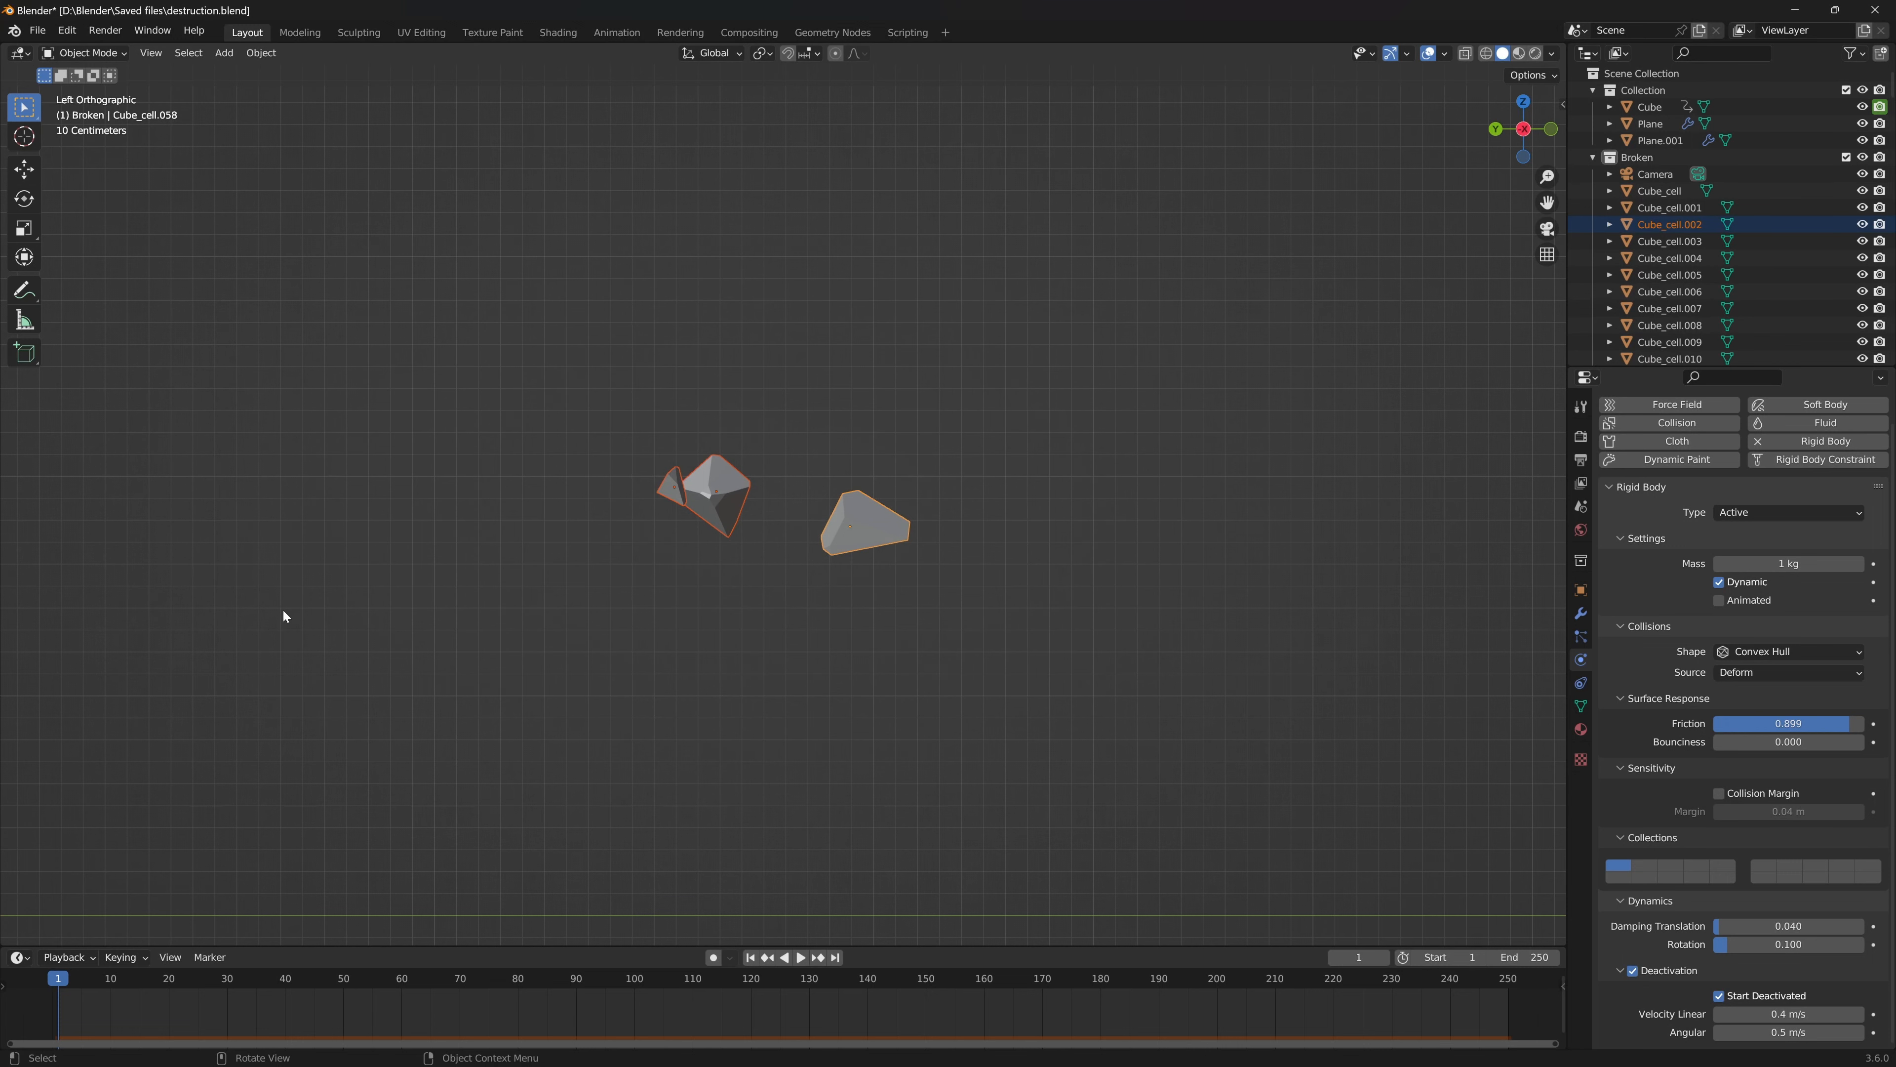
pyautogui.click(259, 51)
pyautogui.moveTo(336, 495)
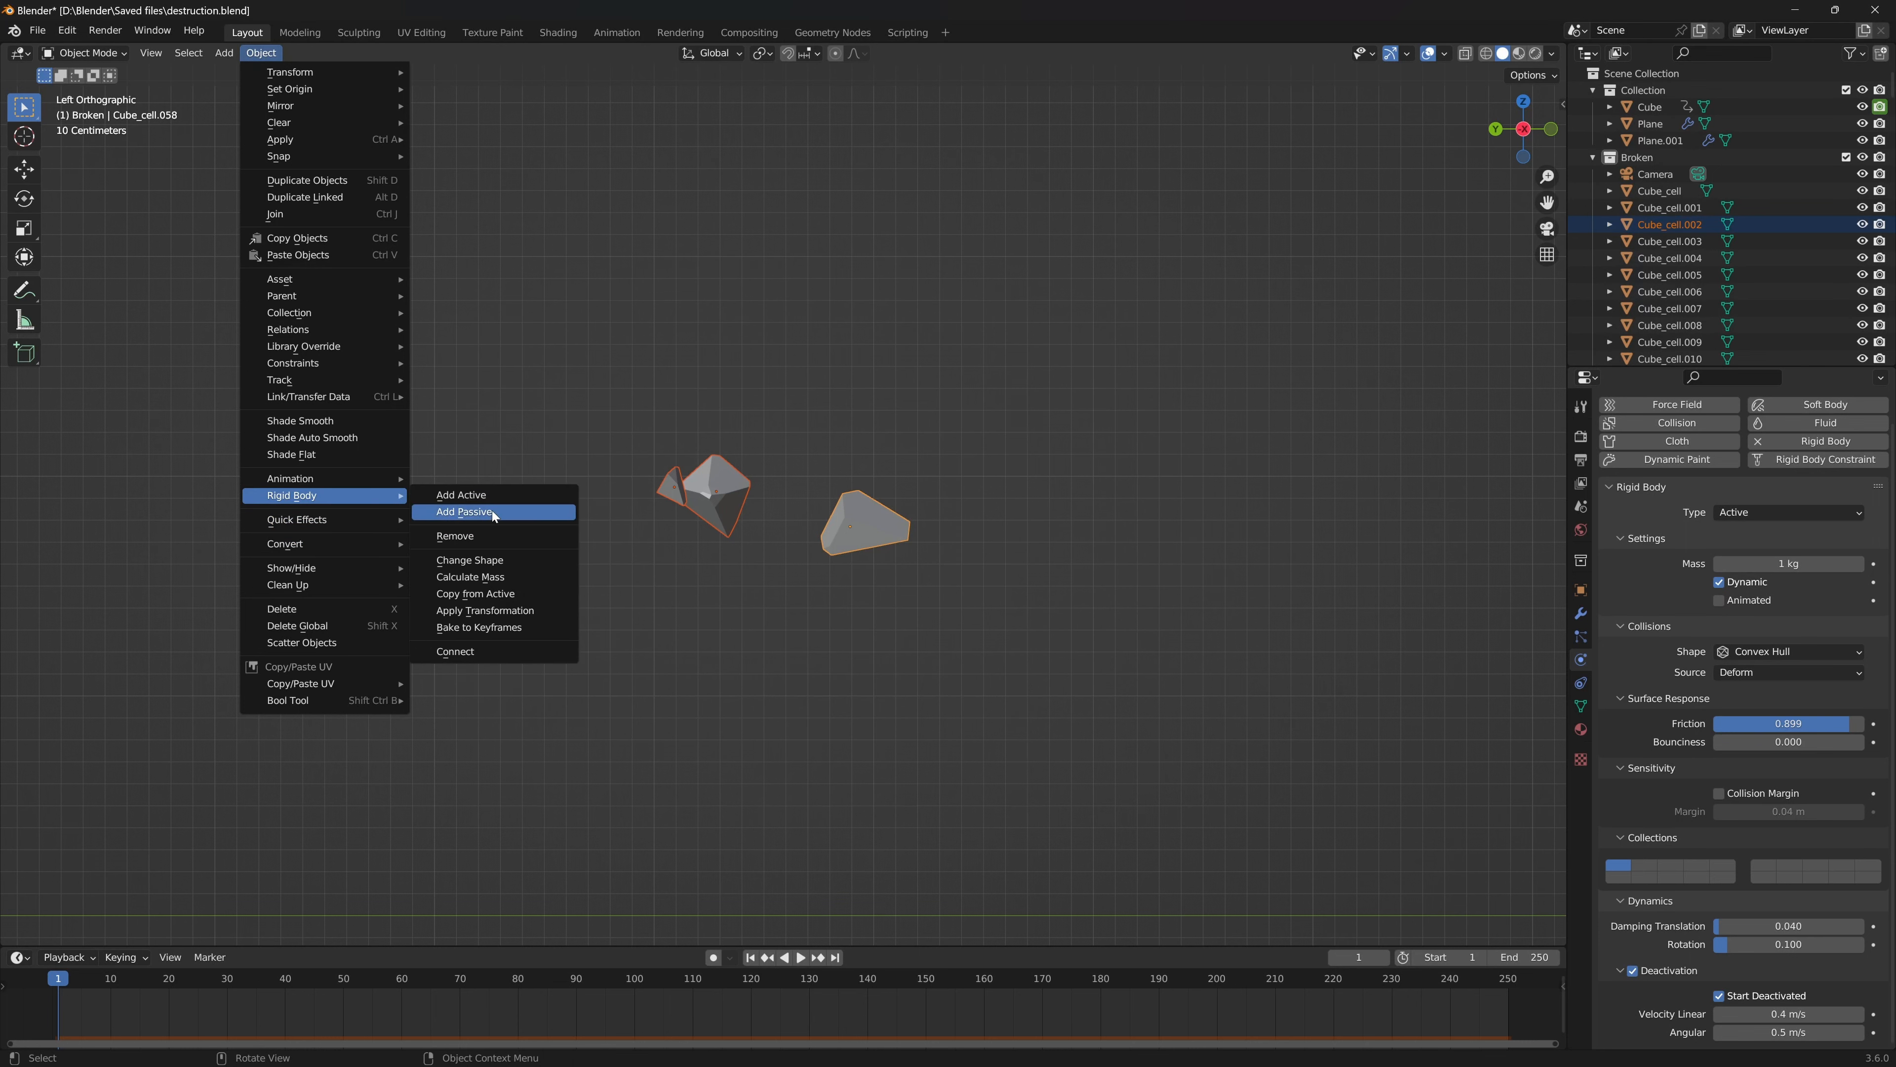
pyautogui.click(505, 537)
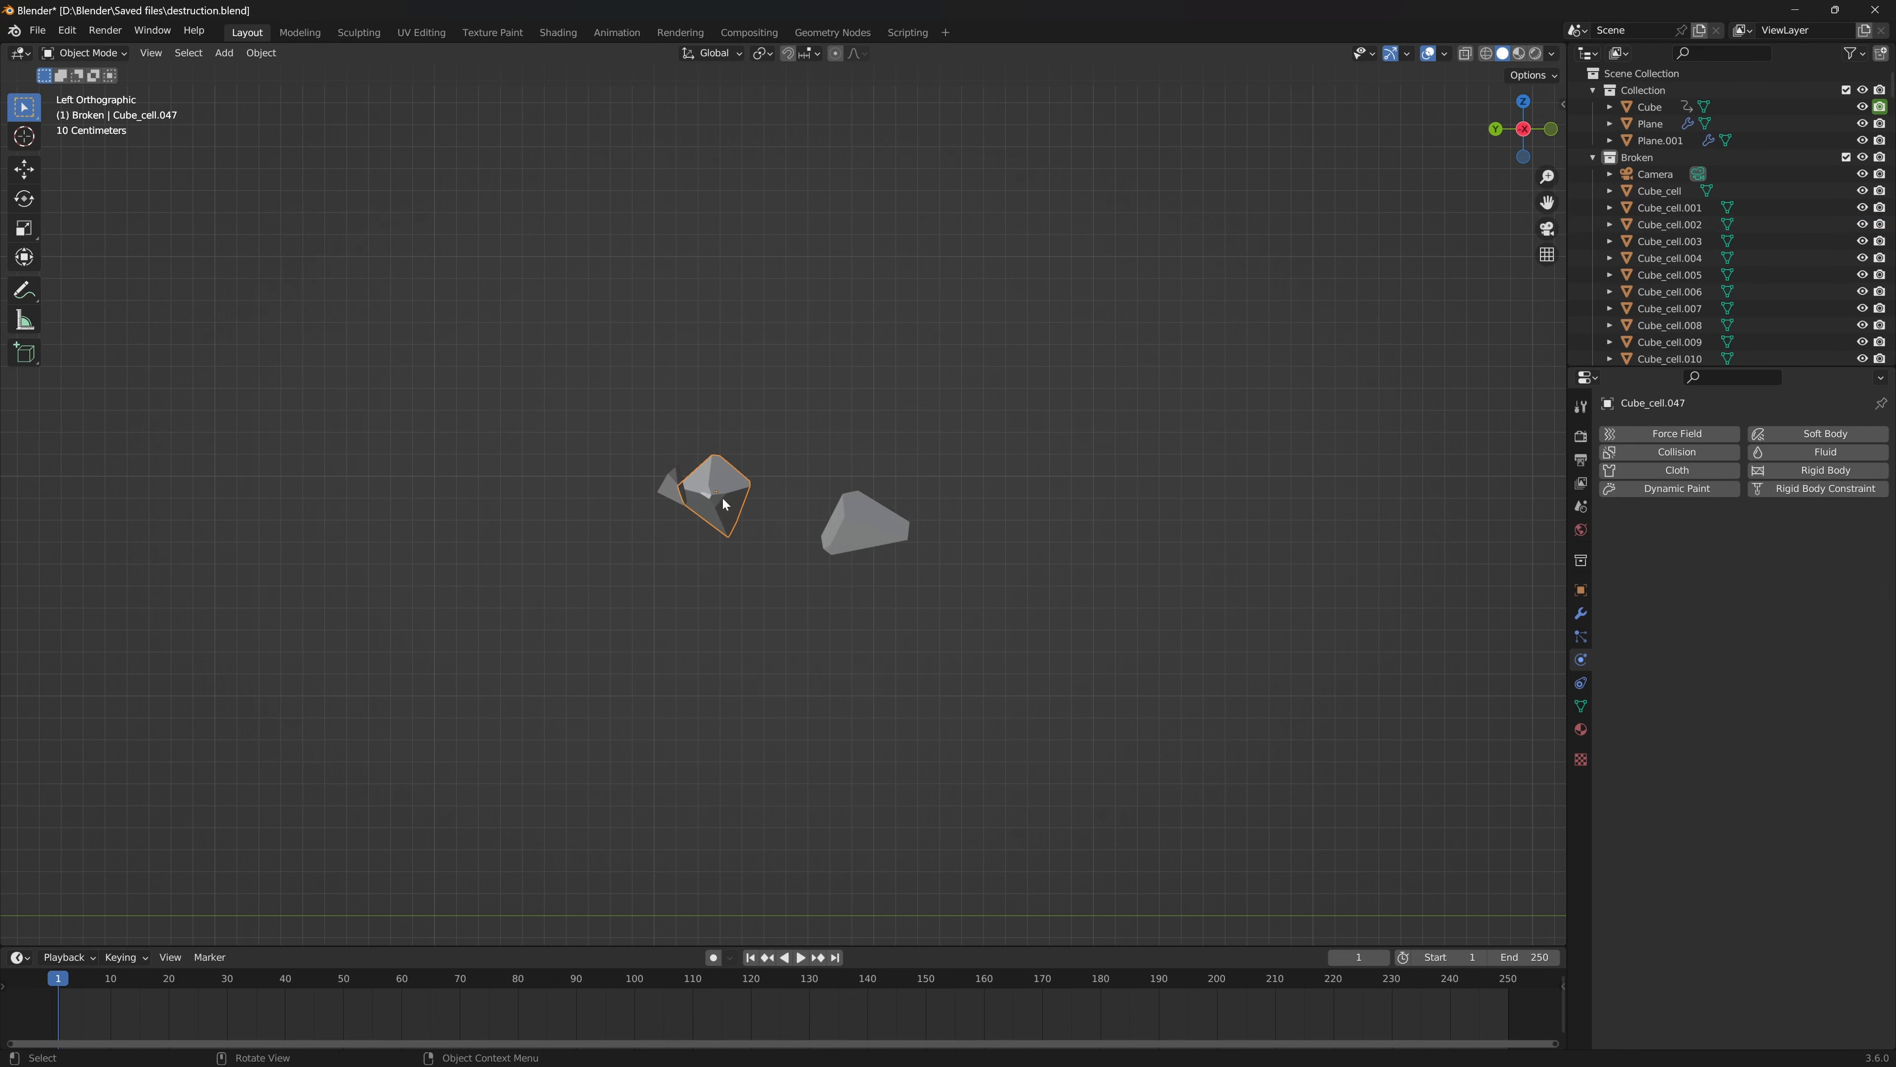
# - Check the three duplicated pieces individually and in playback, and save the file
pyautogui.click(709, 490)
pyautogui.click(709, 491)
pyautogui.click(848, 516)
pyautogui.moveTo(848, 516); pyautogui.dragTo(1049, 412, button='middle')
pyautogui.scroll(-8, 576, 503)
pyautogui.press('space')
pyautogui.press('space')
pyautogui.hotkey('shift', 'Left')
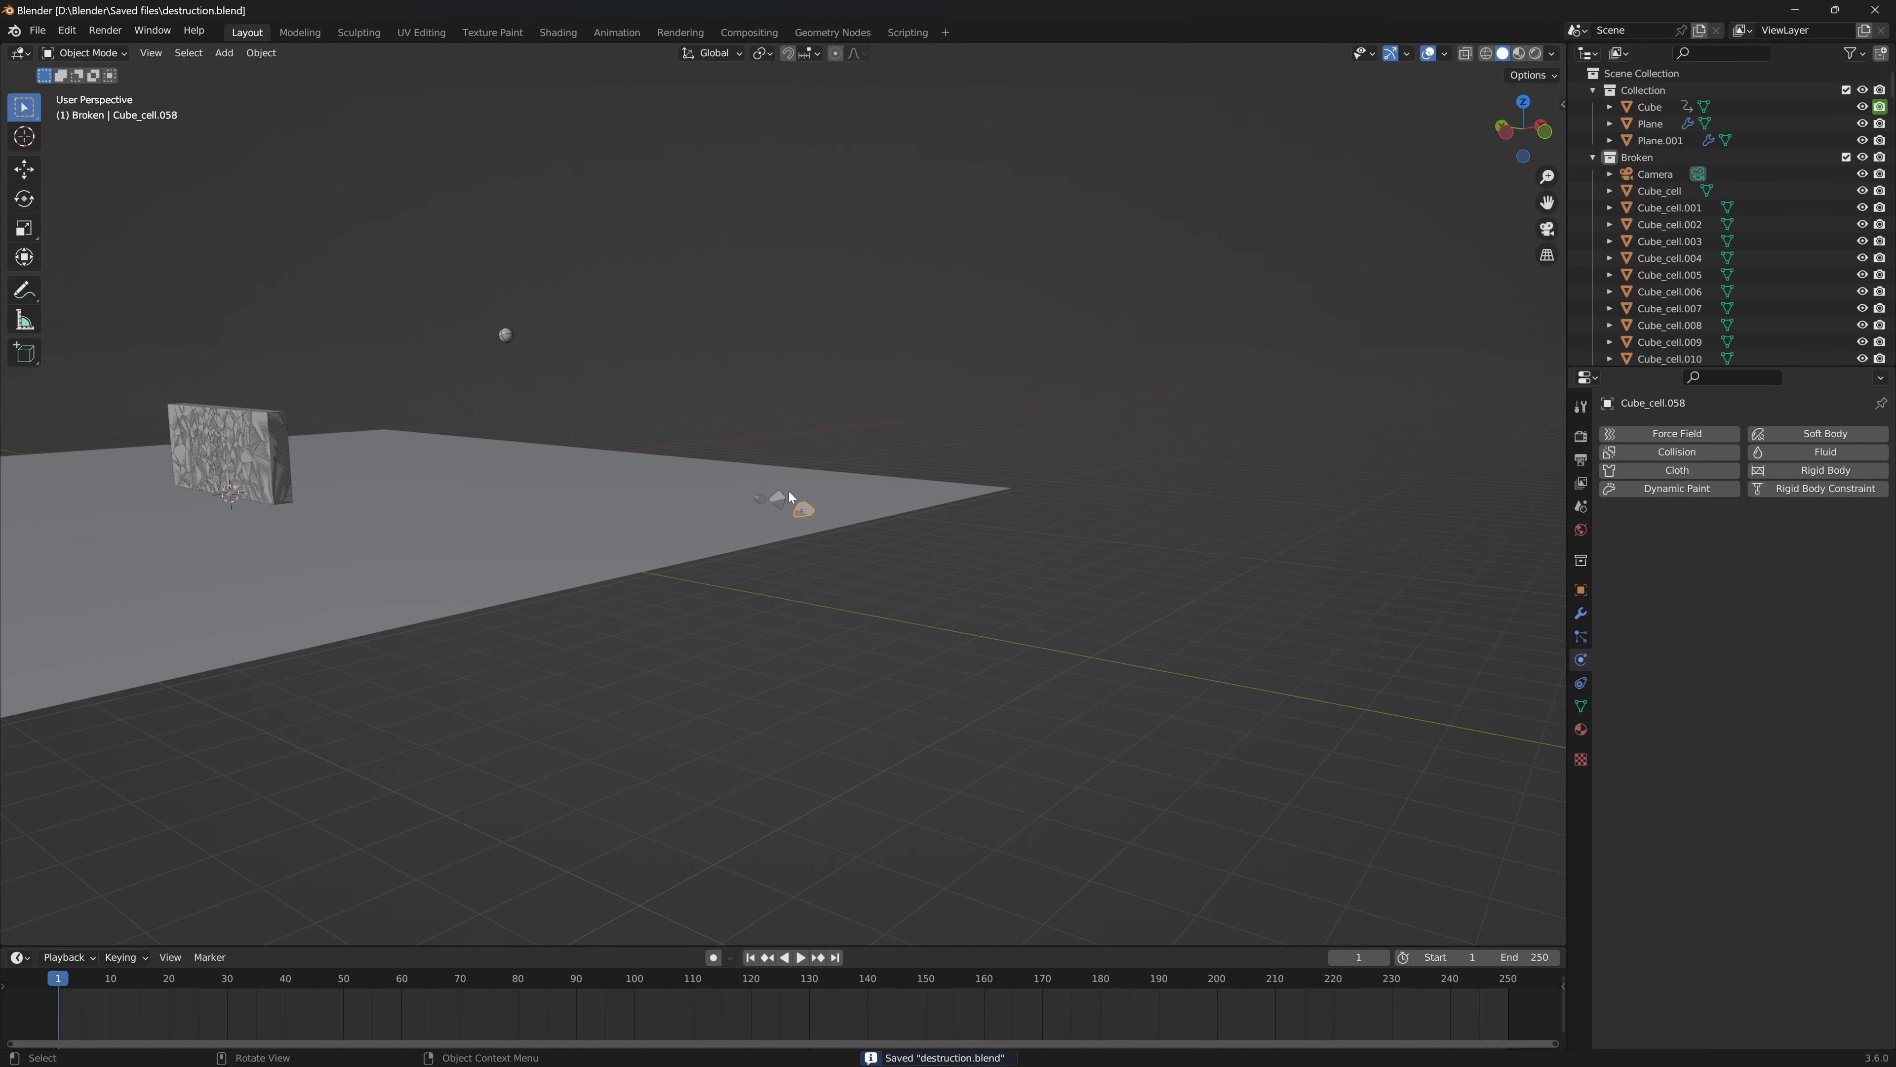
# - Move the three duplicated pieces into a new collection named dEBRIS and collapse the Broken and dEBRIS collections in the outliner
pyautogui.press('KP_Decimal')
pyautogui.moveTo(788, 490); pyautogui.dragTo(873, 533, button='middle')
pyautogui.moveTo(1026, 356); pyautogui.dragTo(536, 527)
pyautogui.press('m')
pyautogui.click(822, 557)
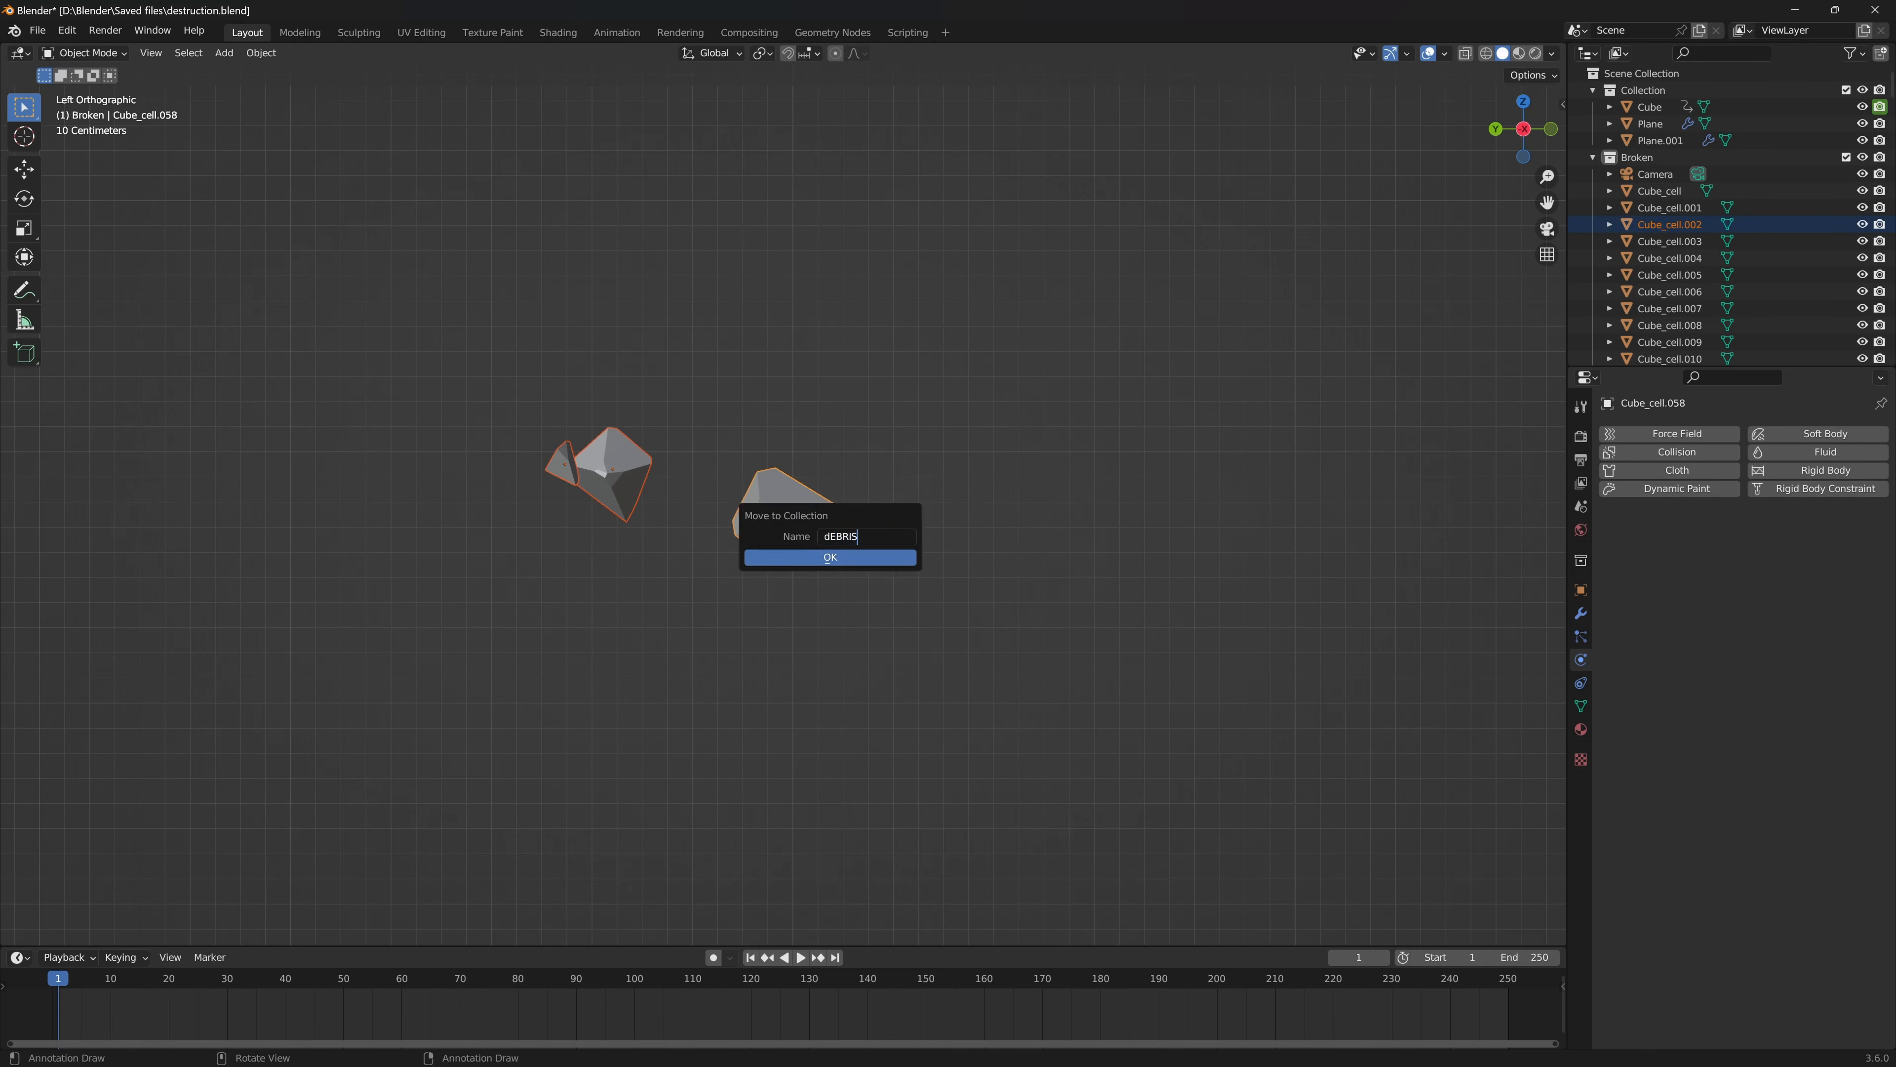
pyautogui.press('Return')
pyautogui.press('Return')
pyautogui.moveTo(831, 507); pyautogui.dragTo(771, 526, button='middle')
pyautogui.click(1593, 157)
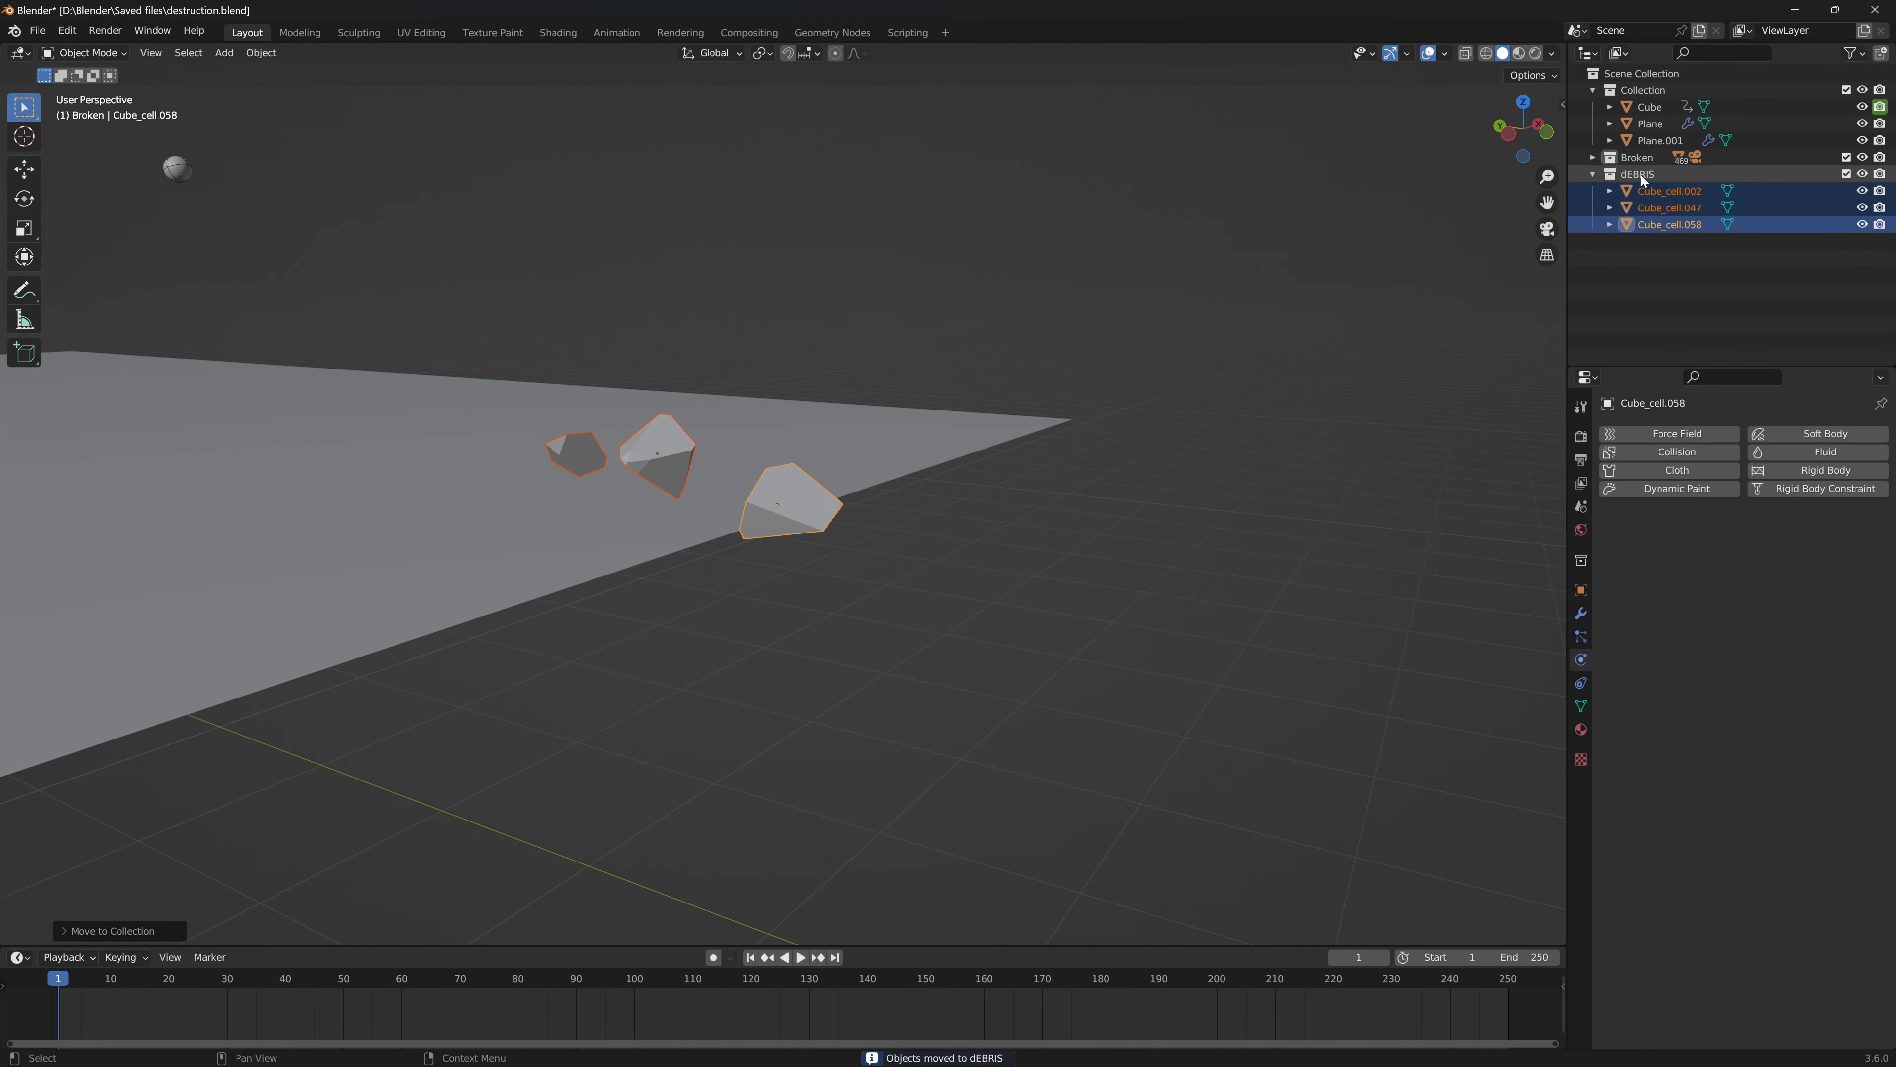
pyautogui.click(1593, 174)
pyautogui.click(1645, 176)
# - Run the simulation to frame 47 to expose the emitter Plane inside the wall, select it, and return to frame 1
pyautogui.scroll(-11, 381, 437)
pyautogui.press('KP_3')
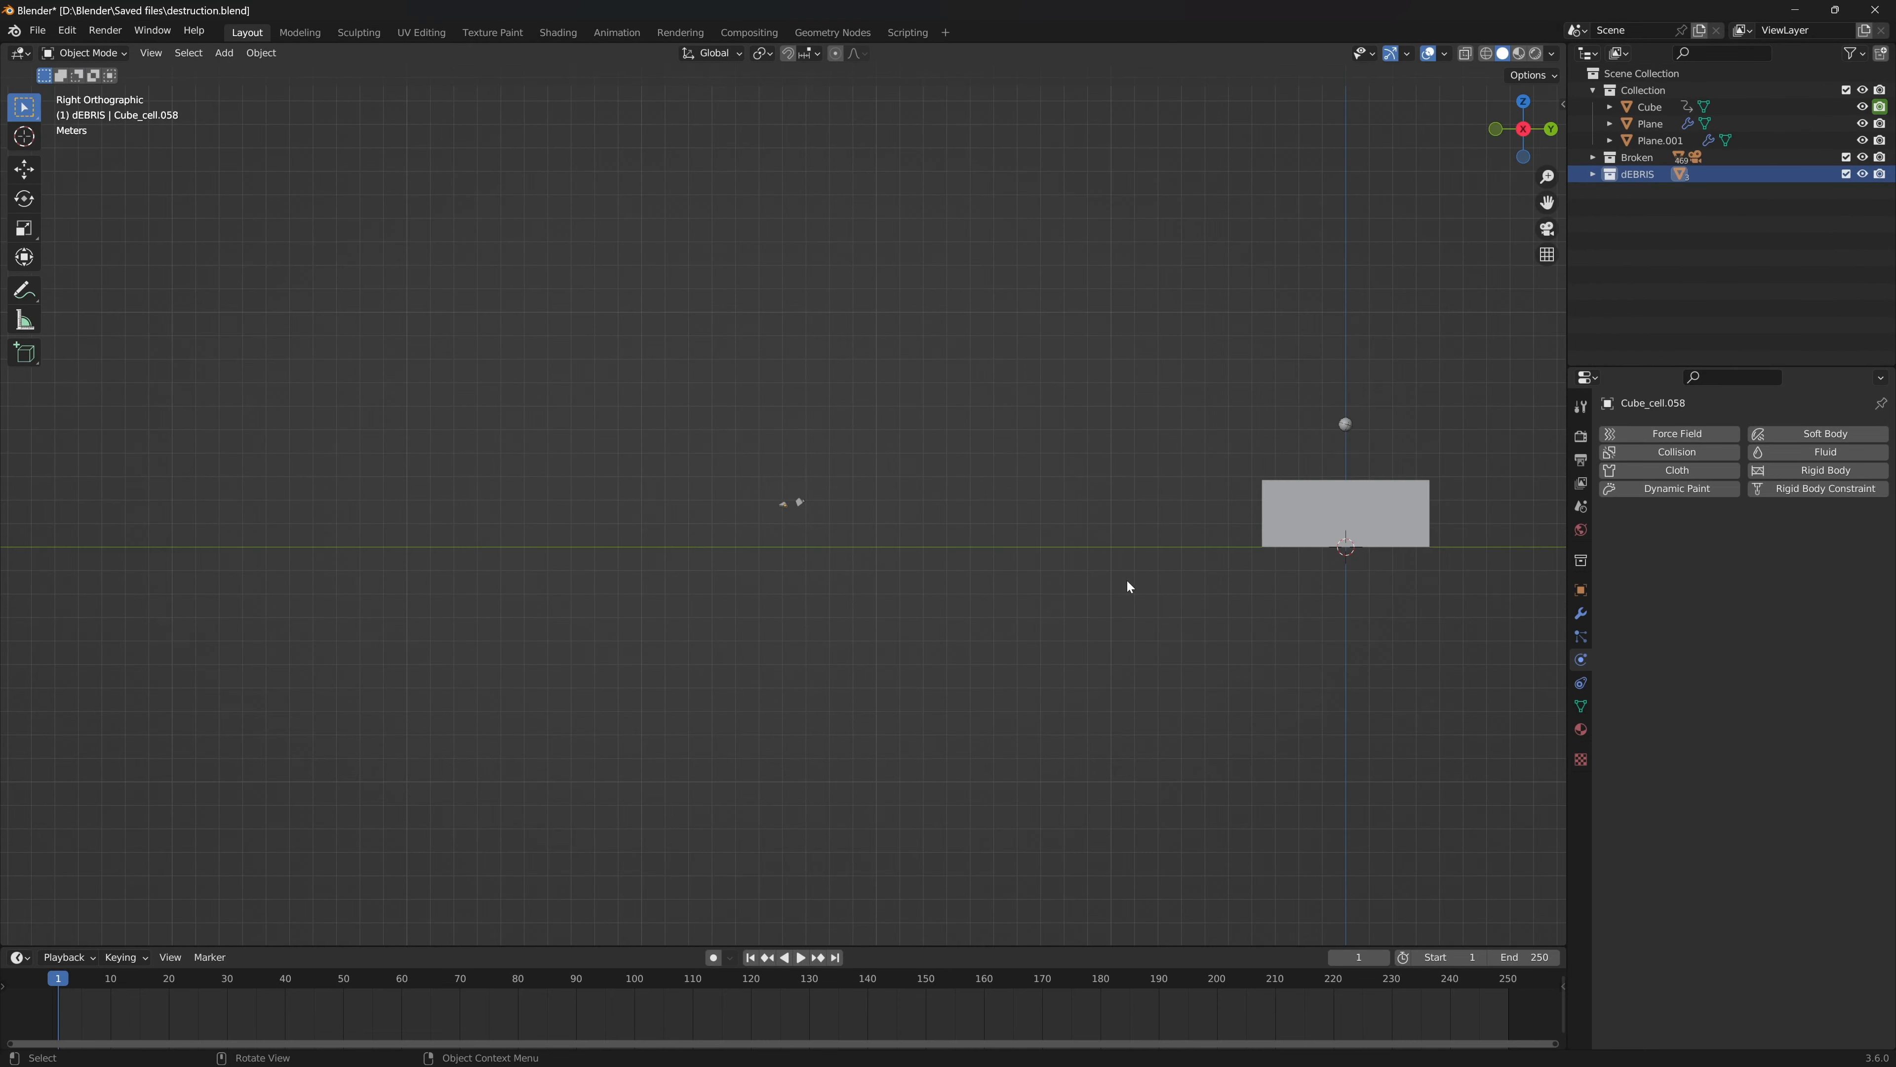
pyautogui.keyDown('shift'); pyautogui.moveTo(1202, 557); pyautogui.dragTo(718, 590, button='middle'); pyautogui.keyUp('shift')
pyautogui.press('ctrl+KP_3')
pyautogui.scroll(11, 718, 590)
pyautogui.keyDown('shift'); pyautogui.moveTo(579, 762); pyautogui.dragTo(1064, 532, button='middle'); pyautogui.keyUp('shift')
pyautogui.scroll(-6, 1064, 532)
pyautogui.press('space')
pyautogui.press('space')
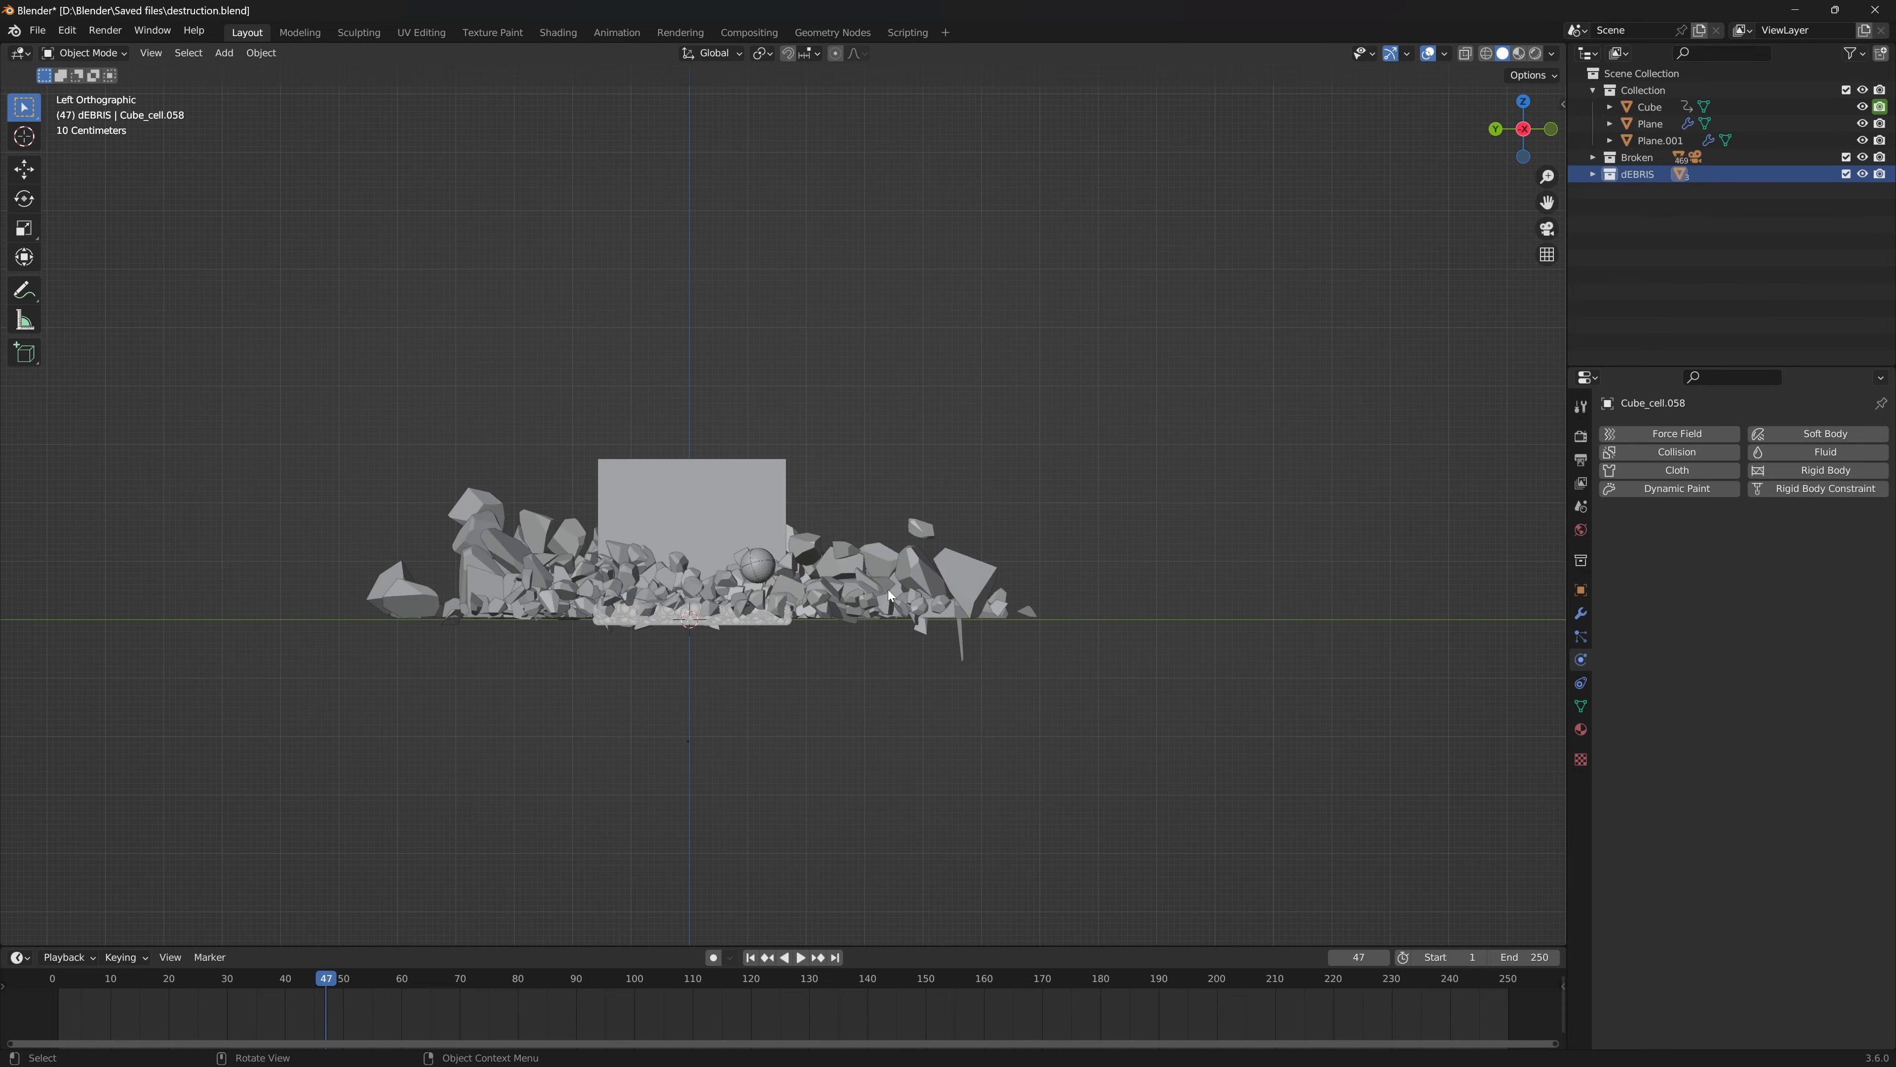
pyautogui.keyDown('shift'); pyautogui.moveTo(888, 590); pyautogui.dragTo(989, 527, button='middle'); pyautogui.keyUp('shift')
pyautogui.scroll(4, 960, 510)
pyautogui.click(920, 385)
pyautogui.moveTo(926, 373); pyautogui.dragTo(927, 409, button='middle')
pyautogui.hotkey('shift', 'Left')
pyautogui.scroll(-4, 927, 409)
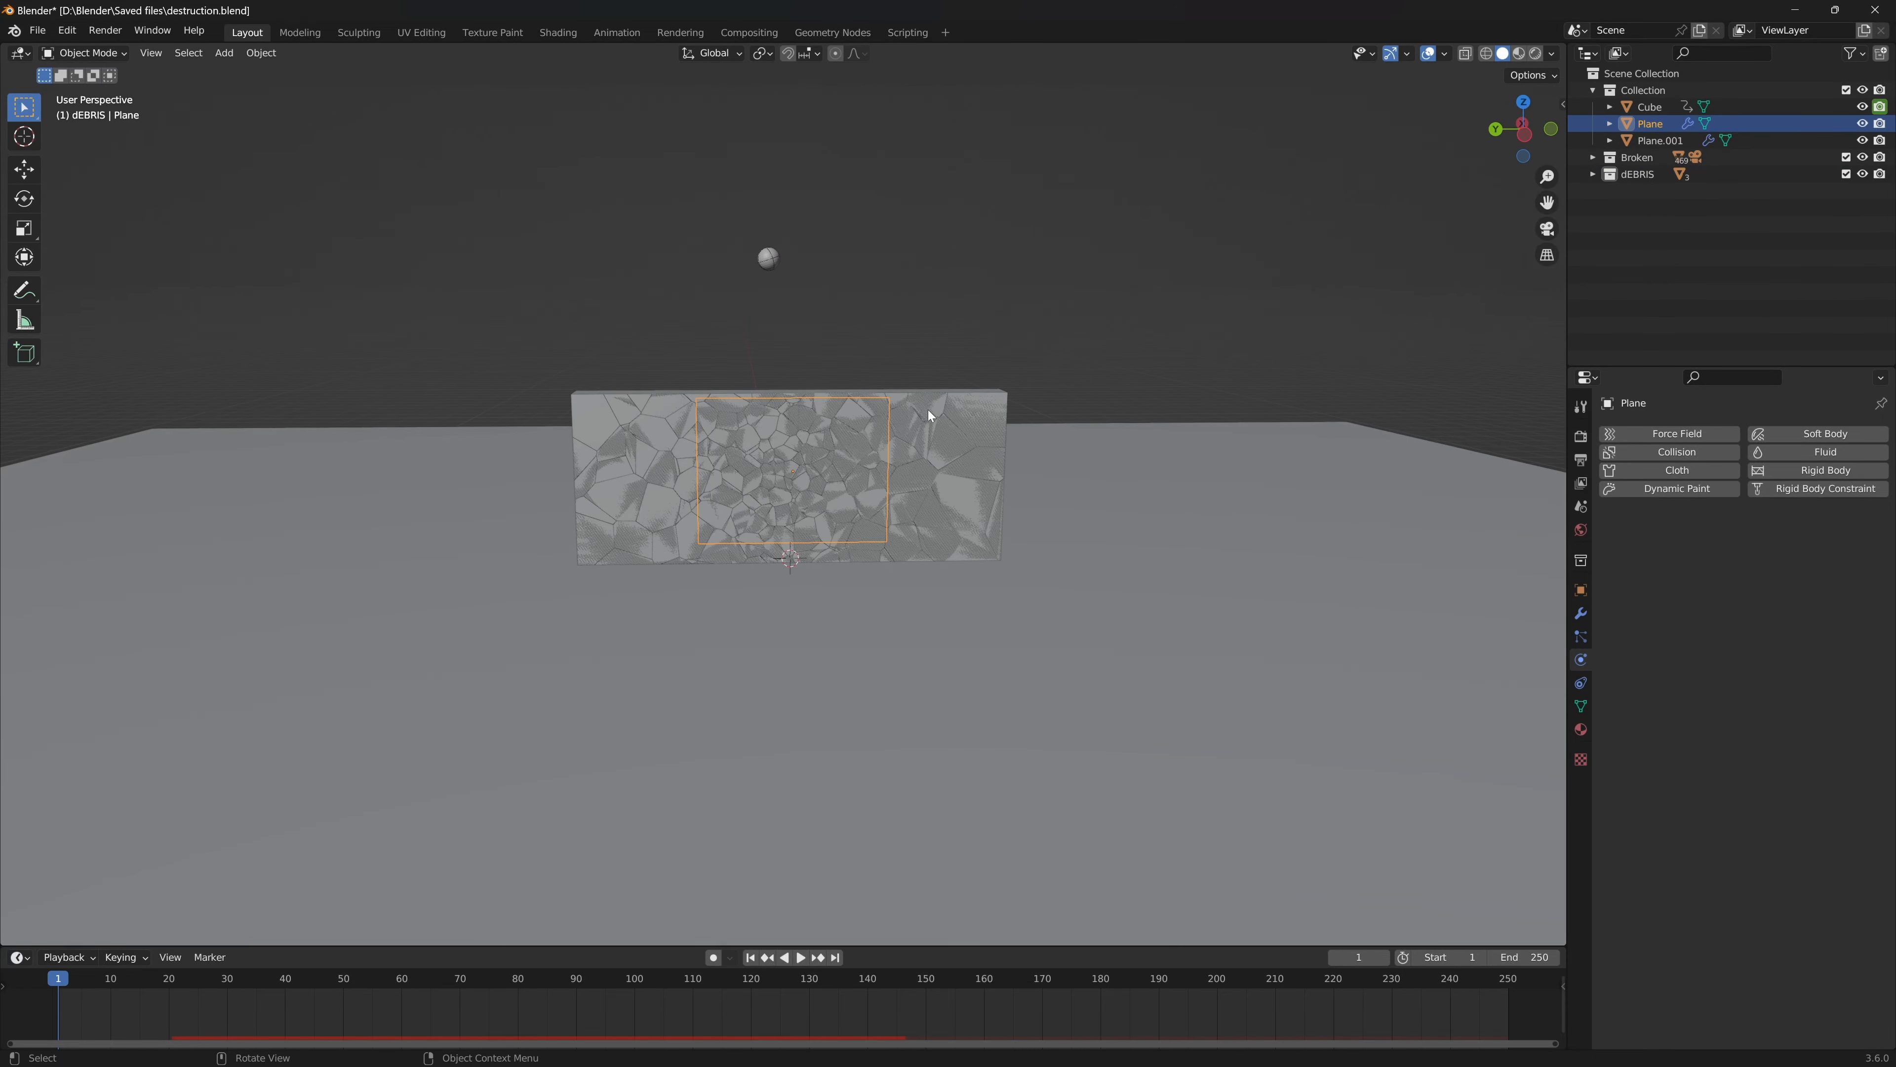
# - Set the emitter's particles to render as Object and turn off Show Emitter for both render and viewport display
pyautogui.click(1580, 635)
pyautogui.scroll(-5, 1674, 733)
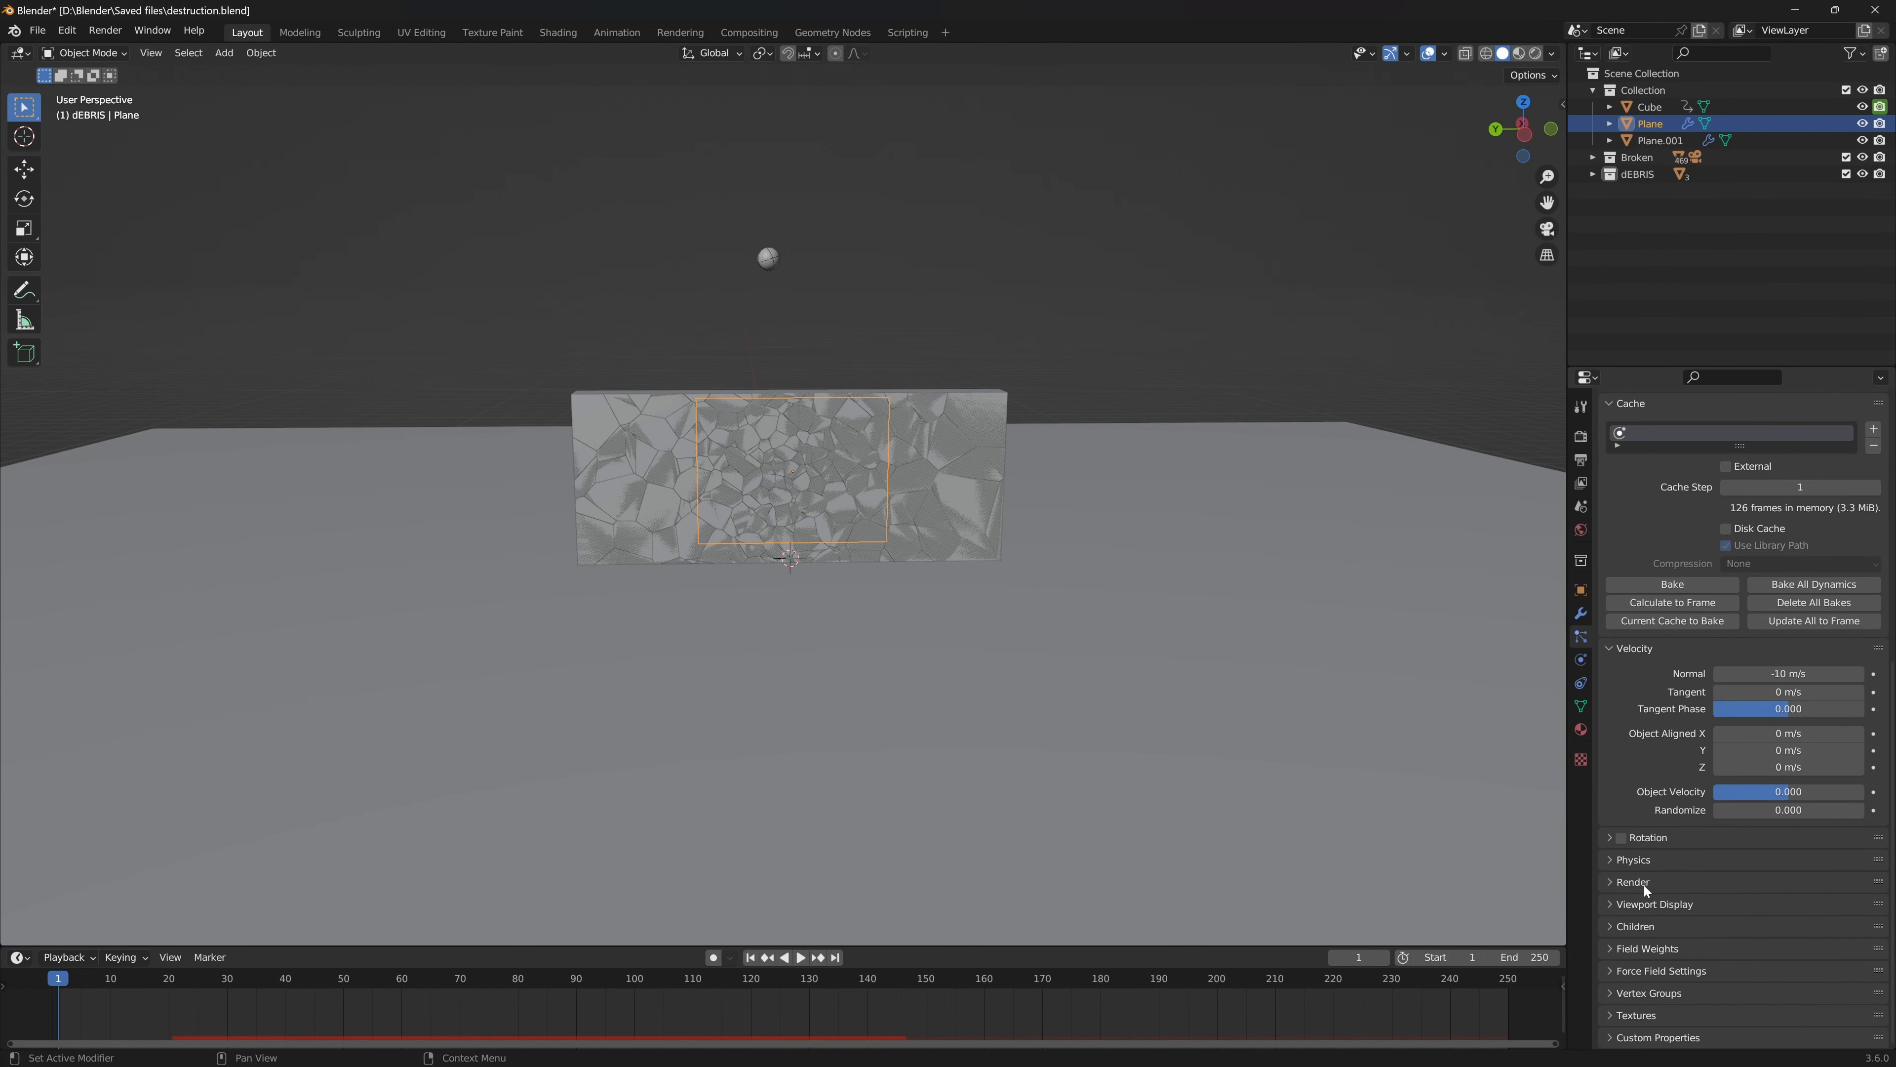
pyautogui.click(1645, 883)
pyautogui.click(1788, 906)
pyautogui.click(1761, 985)
pyautogui.click(1762, 909)
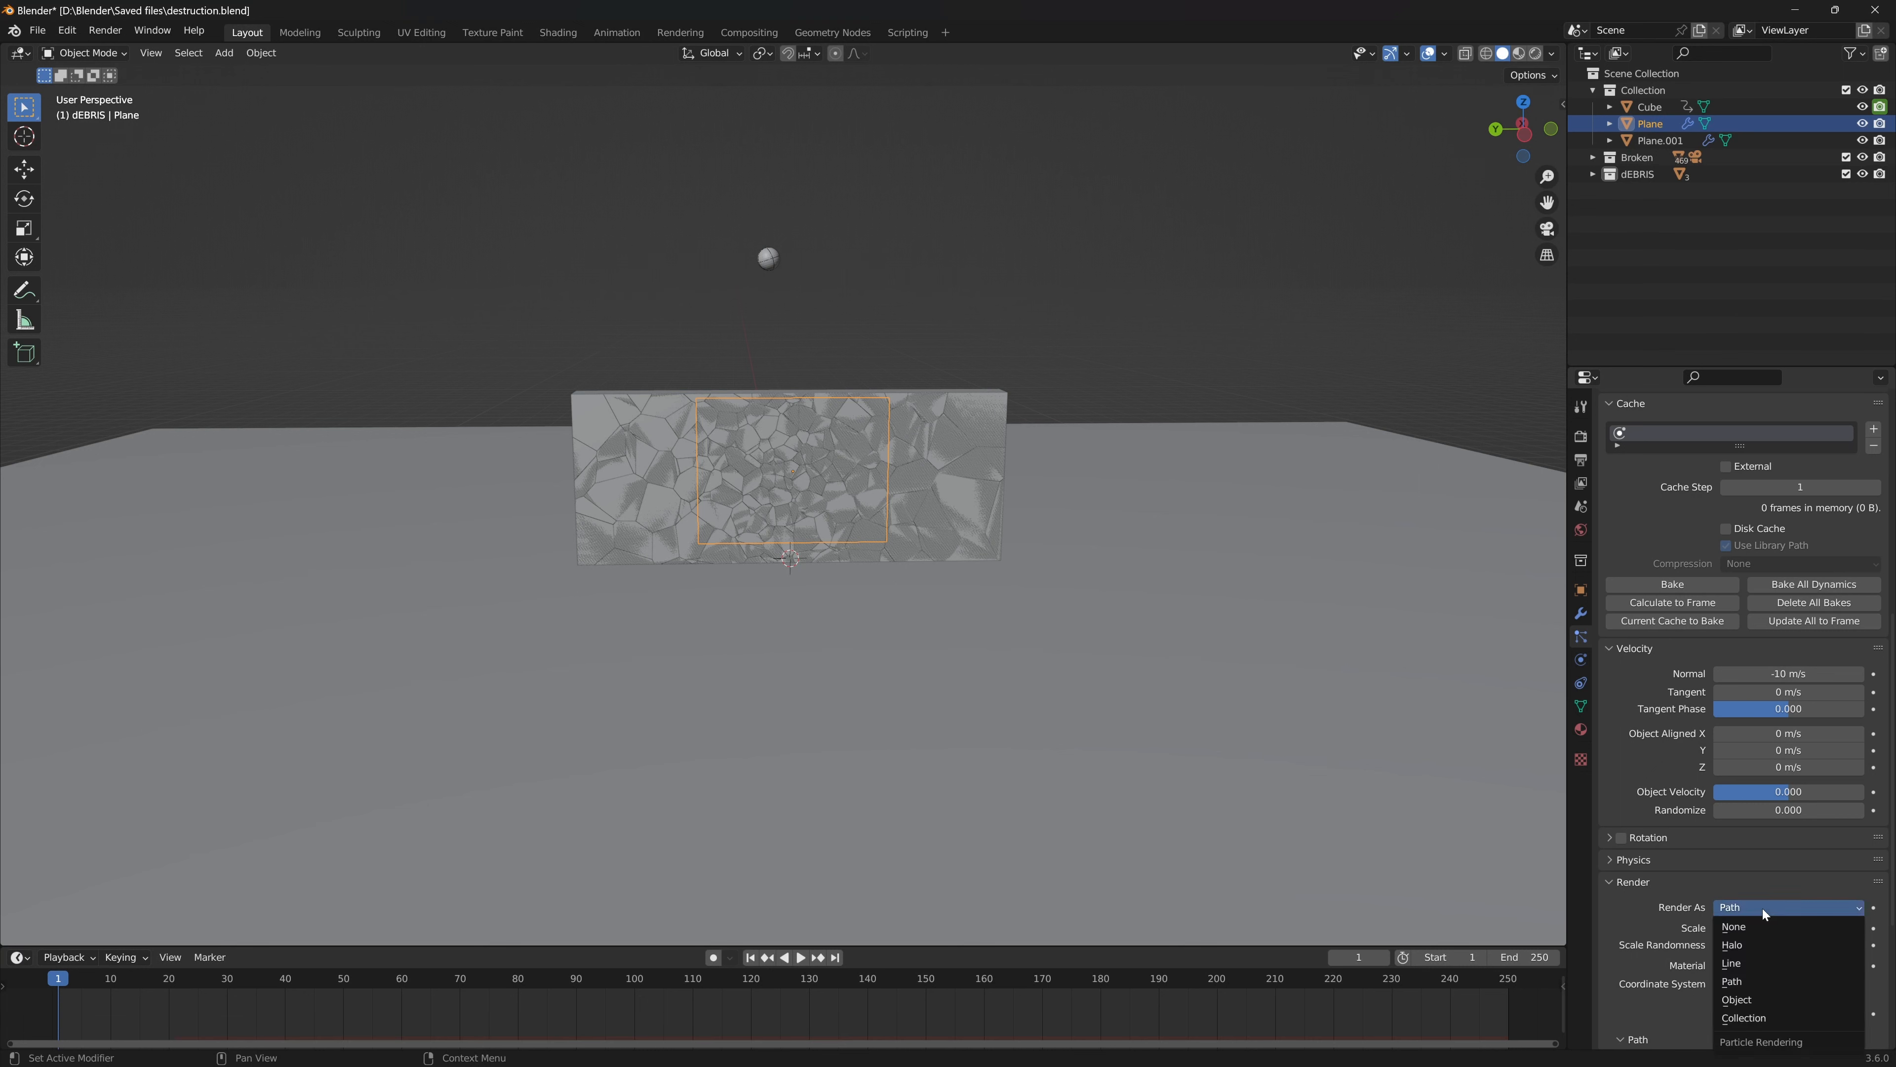
pyautogui.click(1761, 1001)
pyautogui.scroll(-3, 1750, 956)
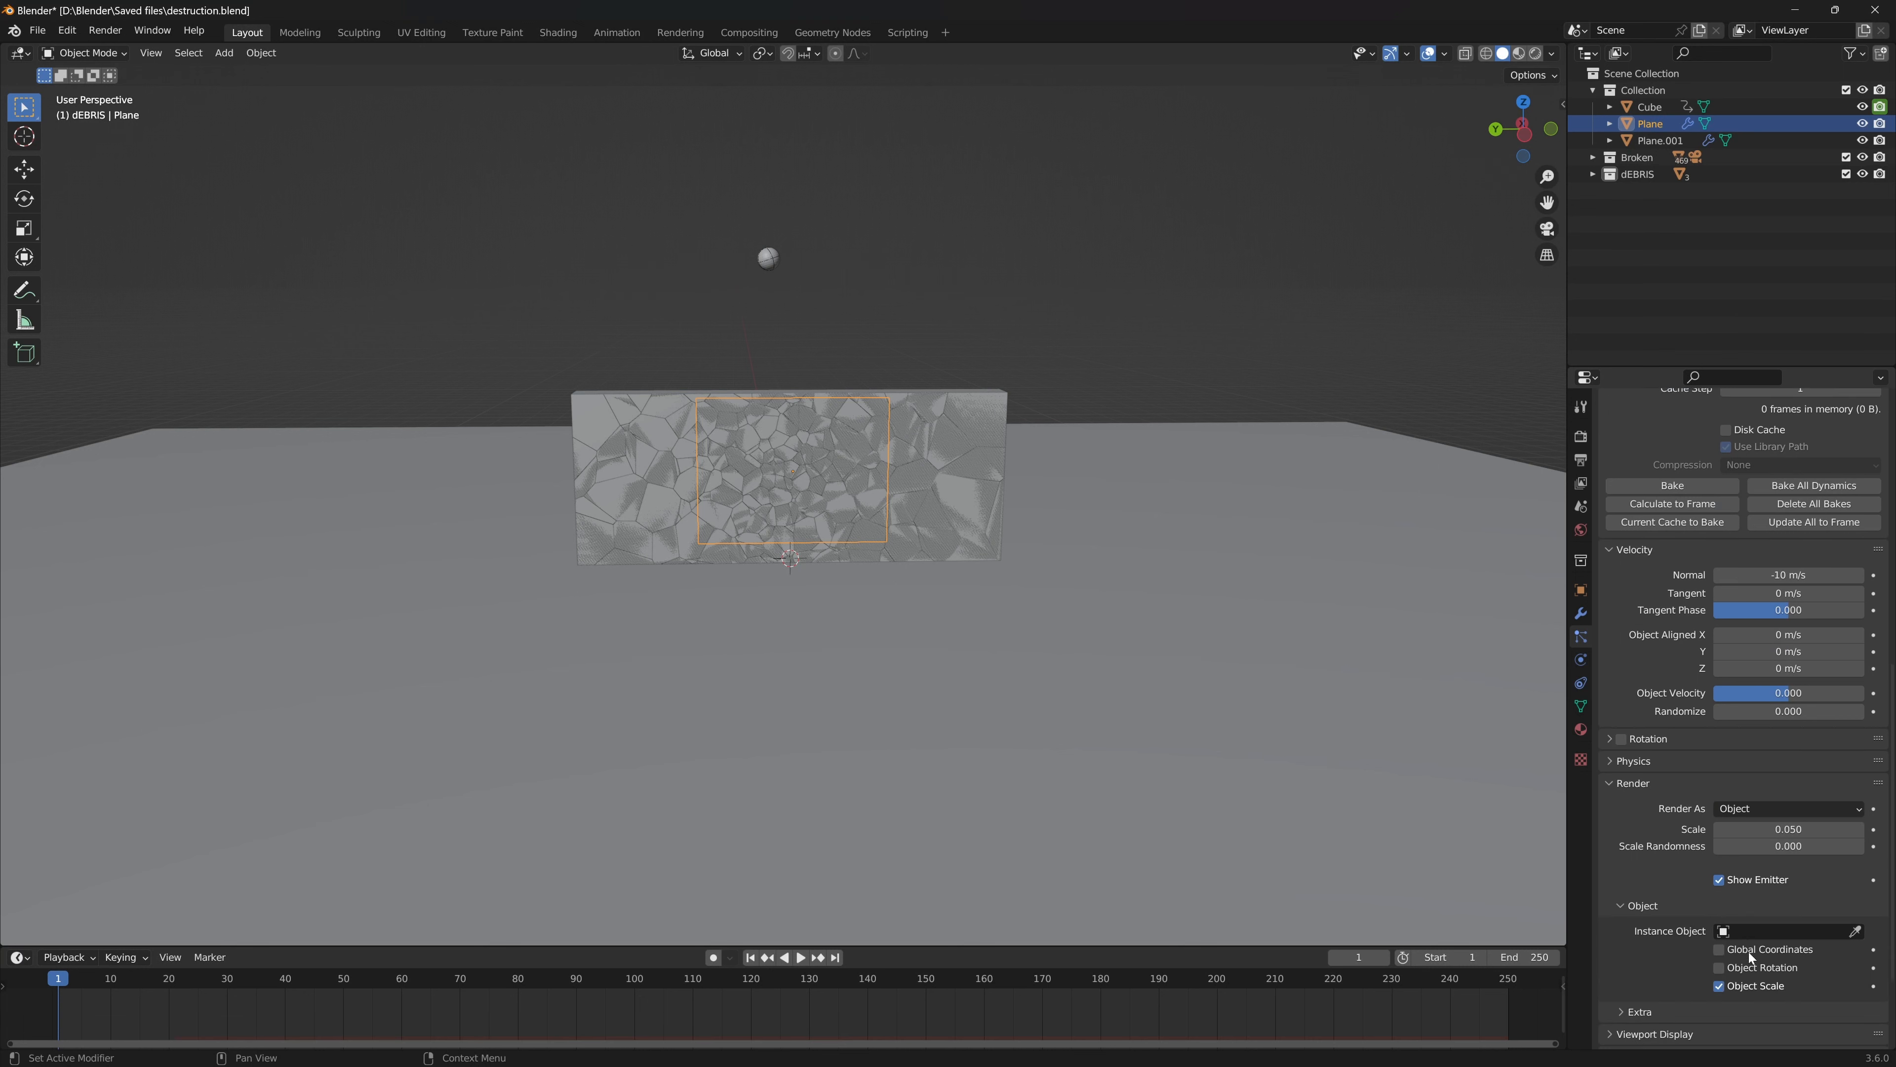
pyautogui.click(1659, 761)
pyautogui.click(1660, 760)
pyautogui.scroll(-8, 1650, 1020)
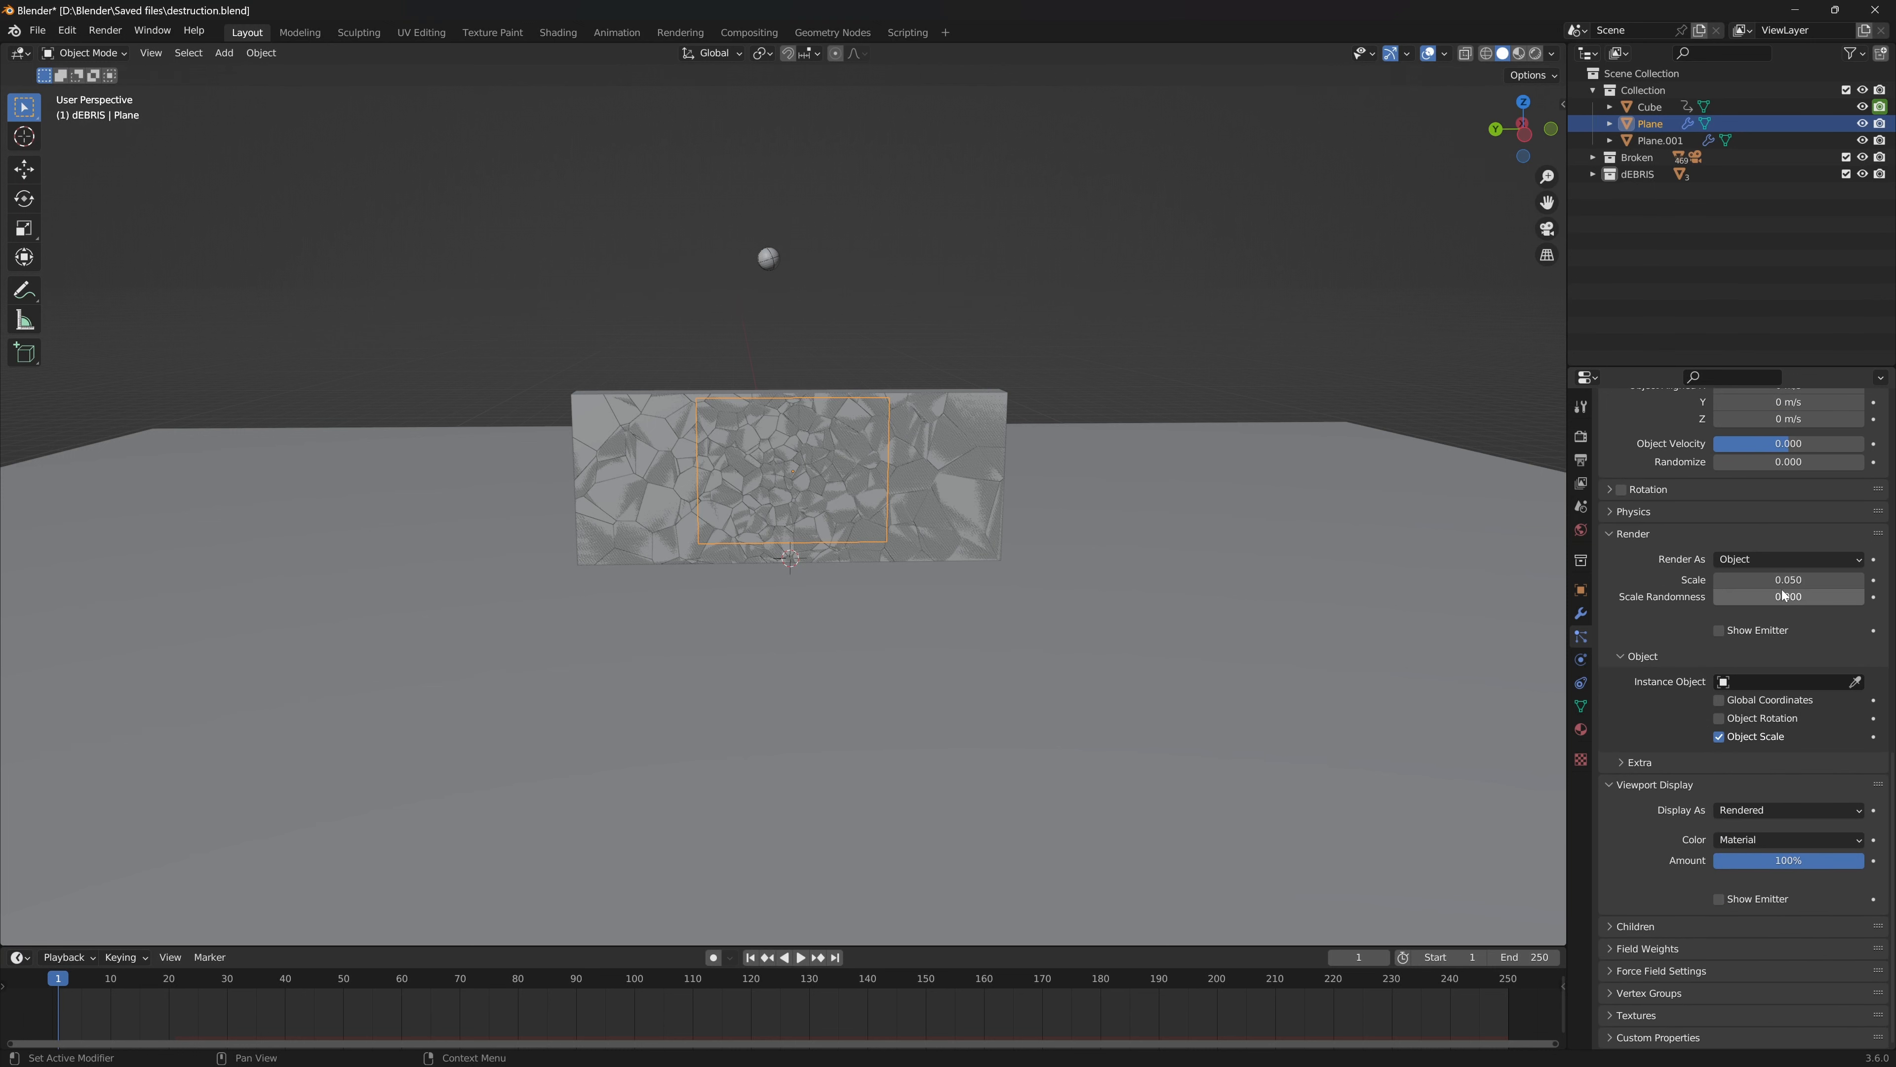
# - Render the particles as Collection and assign dEBRIS as the instance collection
pyautogui.click(1782, 561)
pyautogui.click(1786, 557)
pyautogui.click(1785, 557)
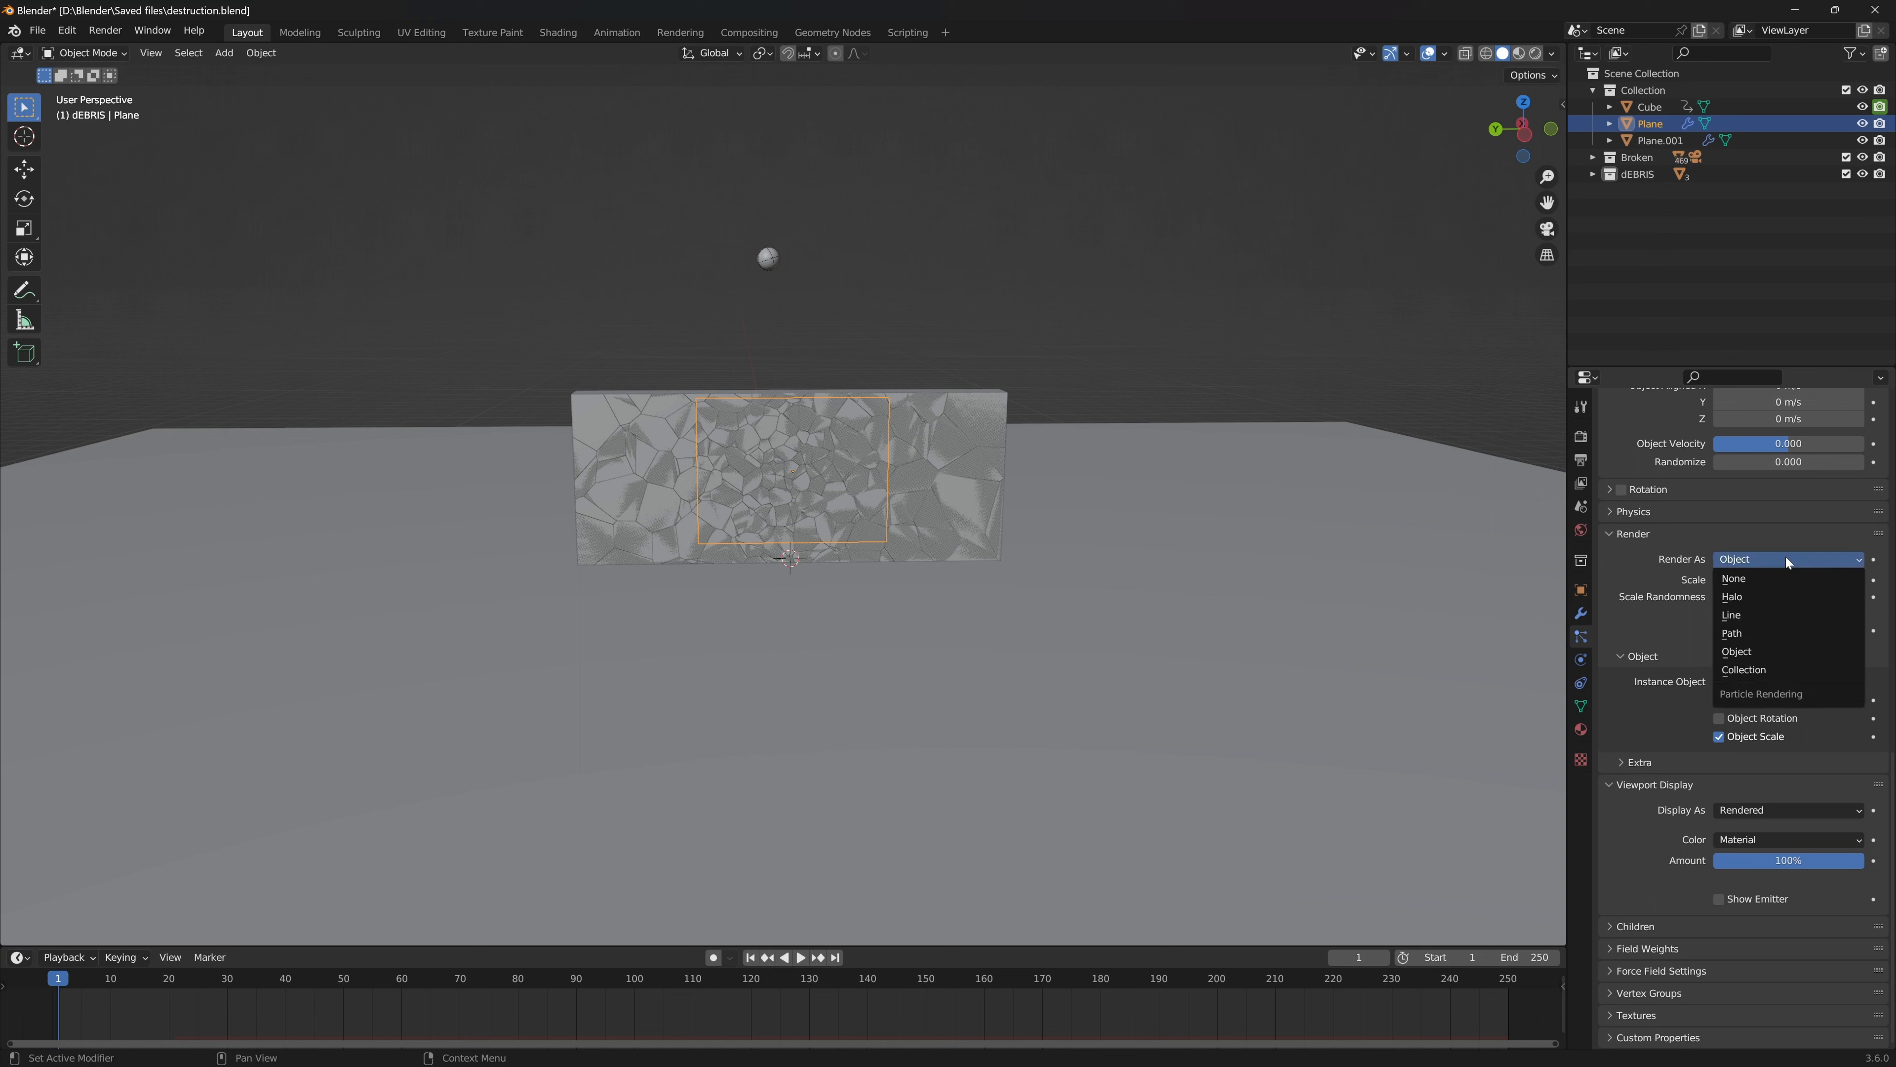
pyautogui.click(1764, 667)
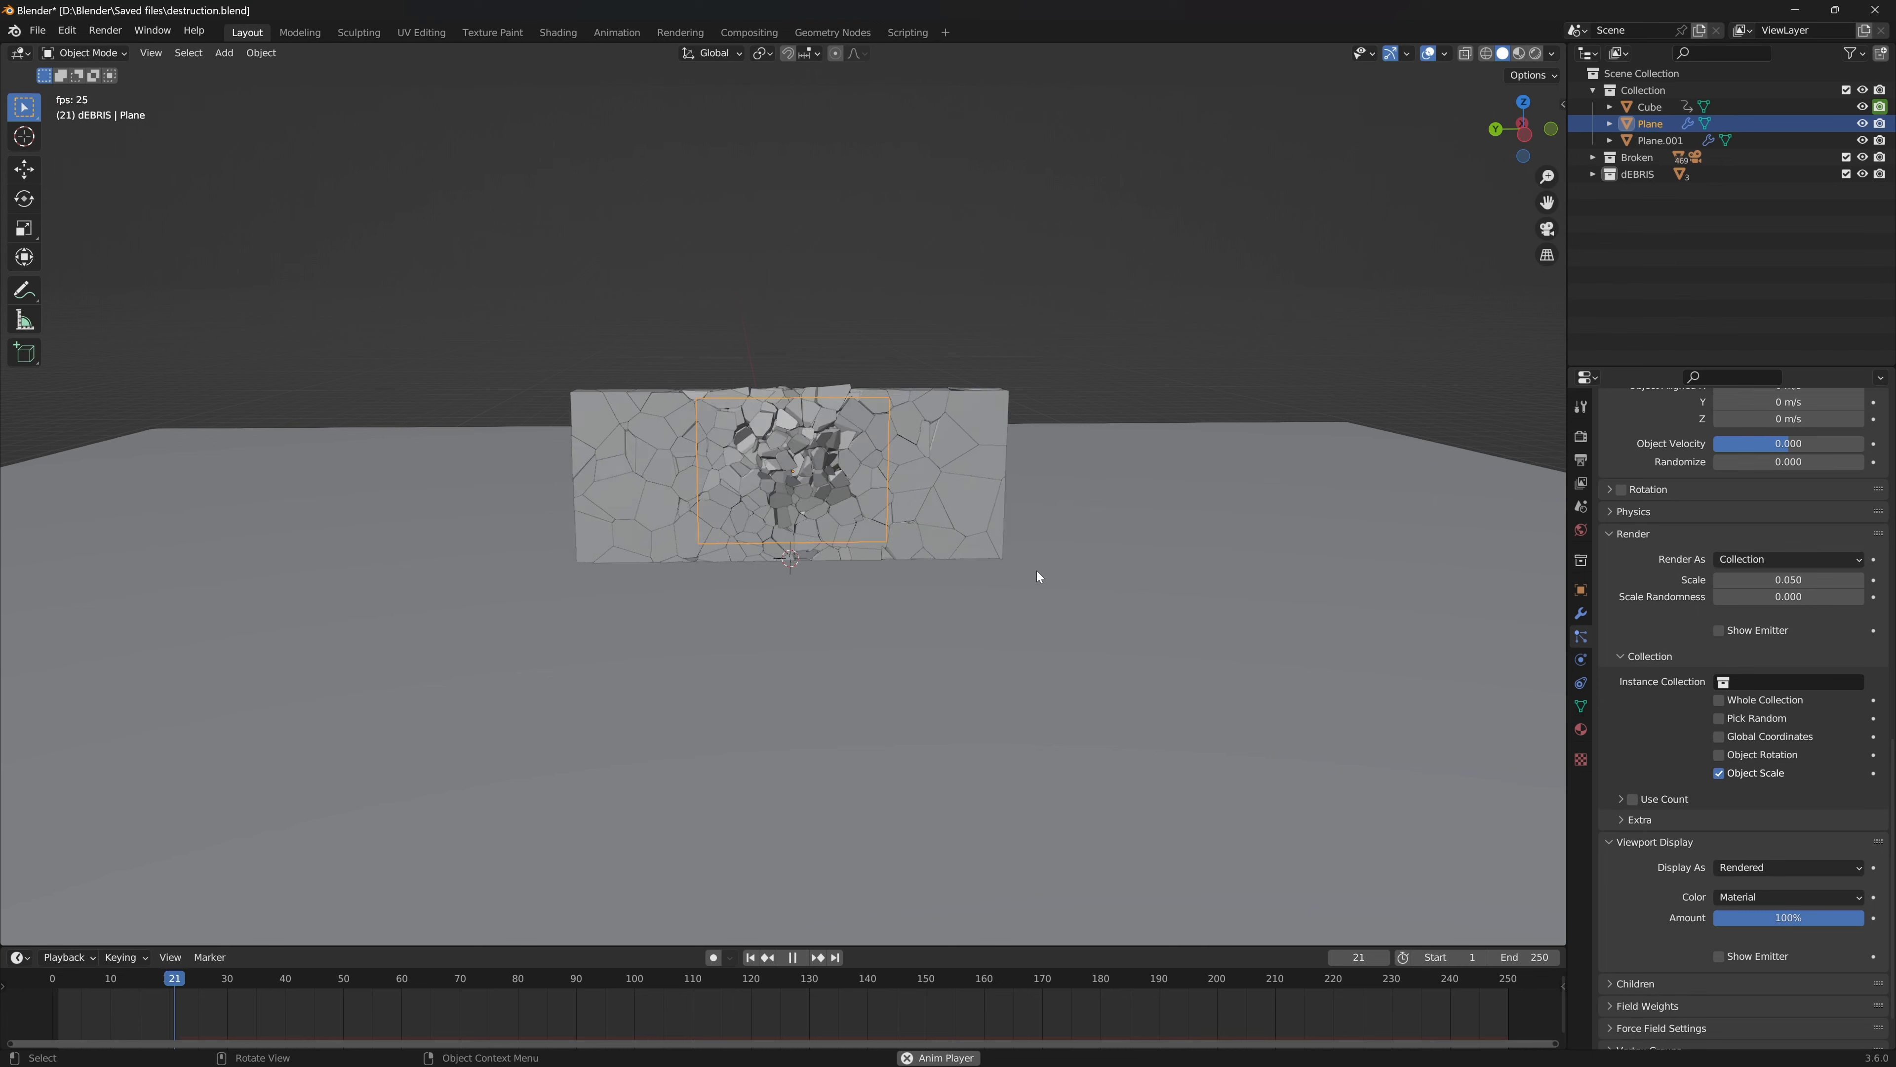
pyautogui.press('space')
pyautogui.hotkey('shift', 'Left')
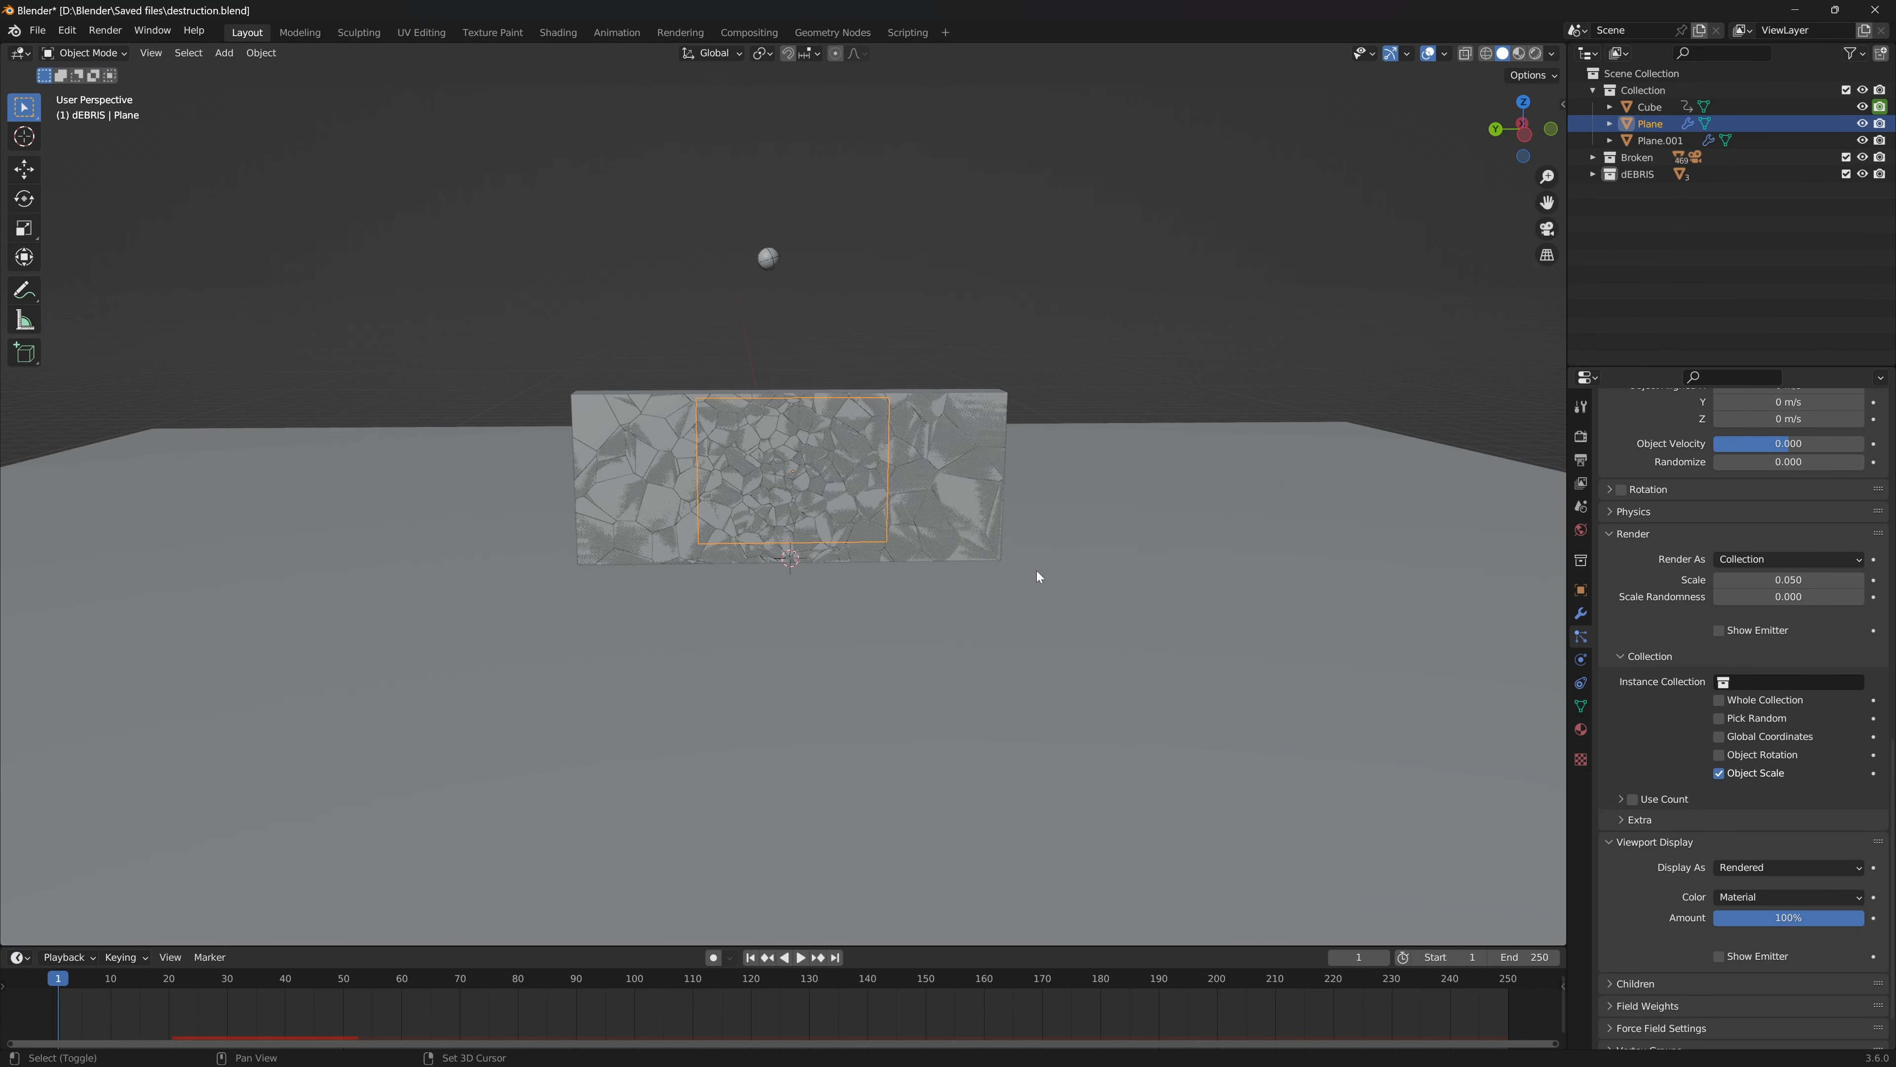
pyautogui.click(1782, 680)
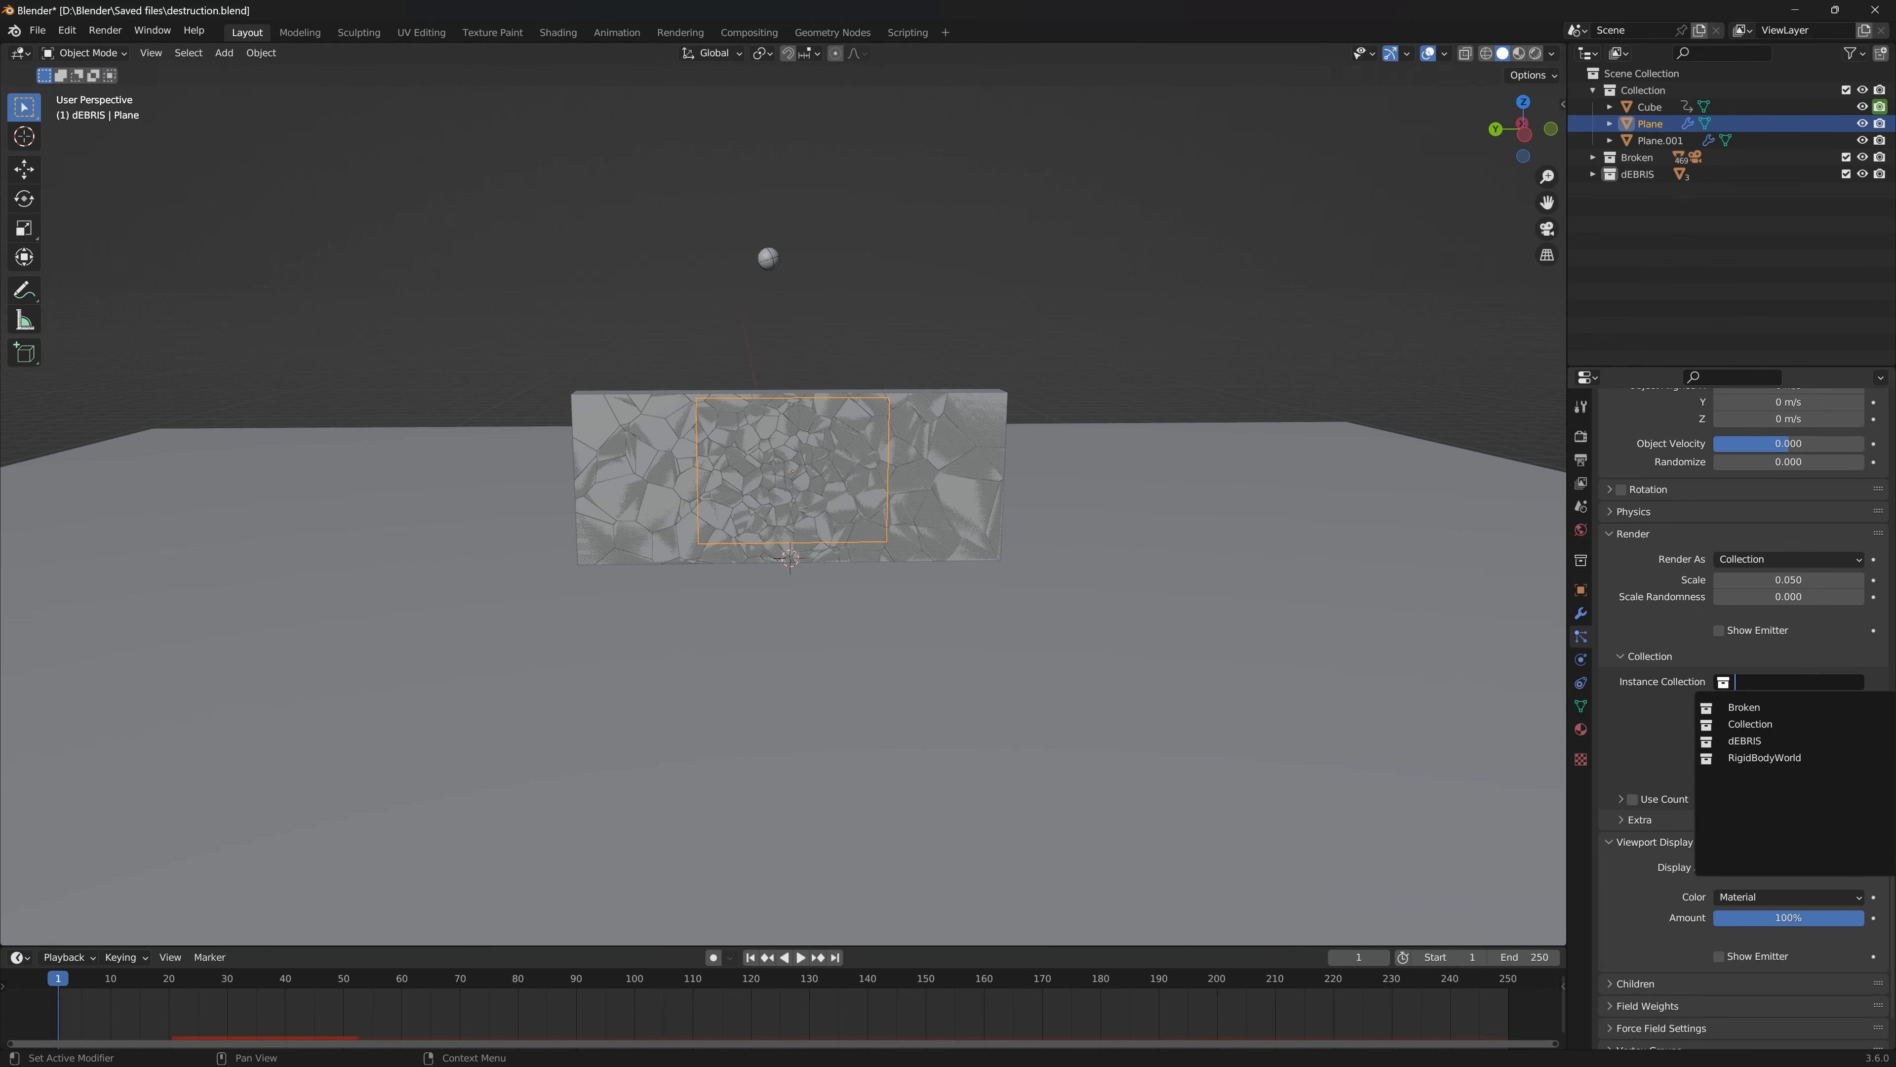
pyautogui.click(1750, 739)
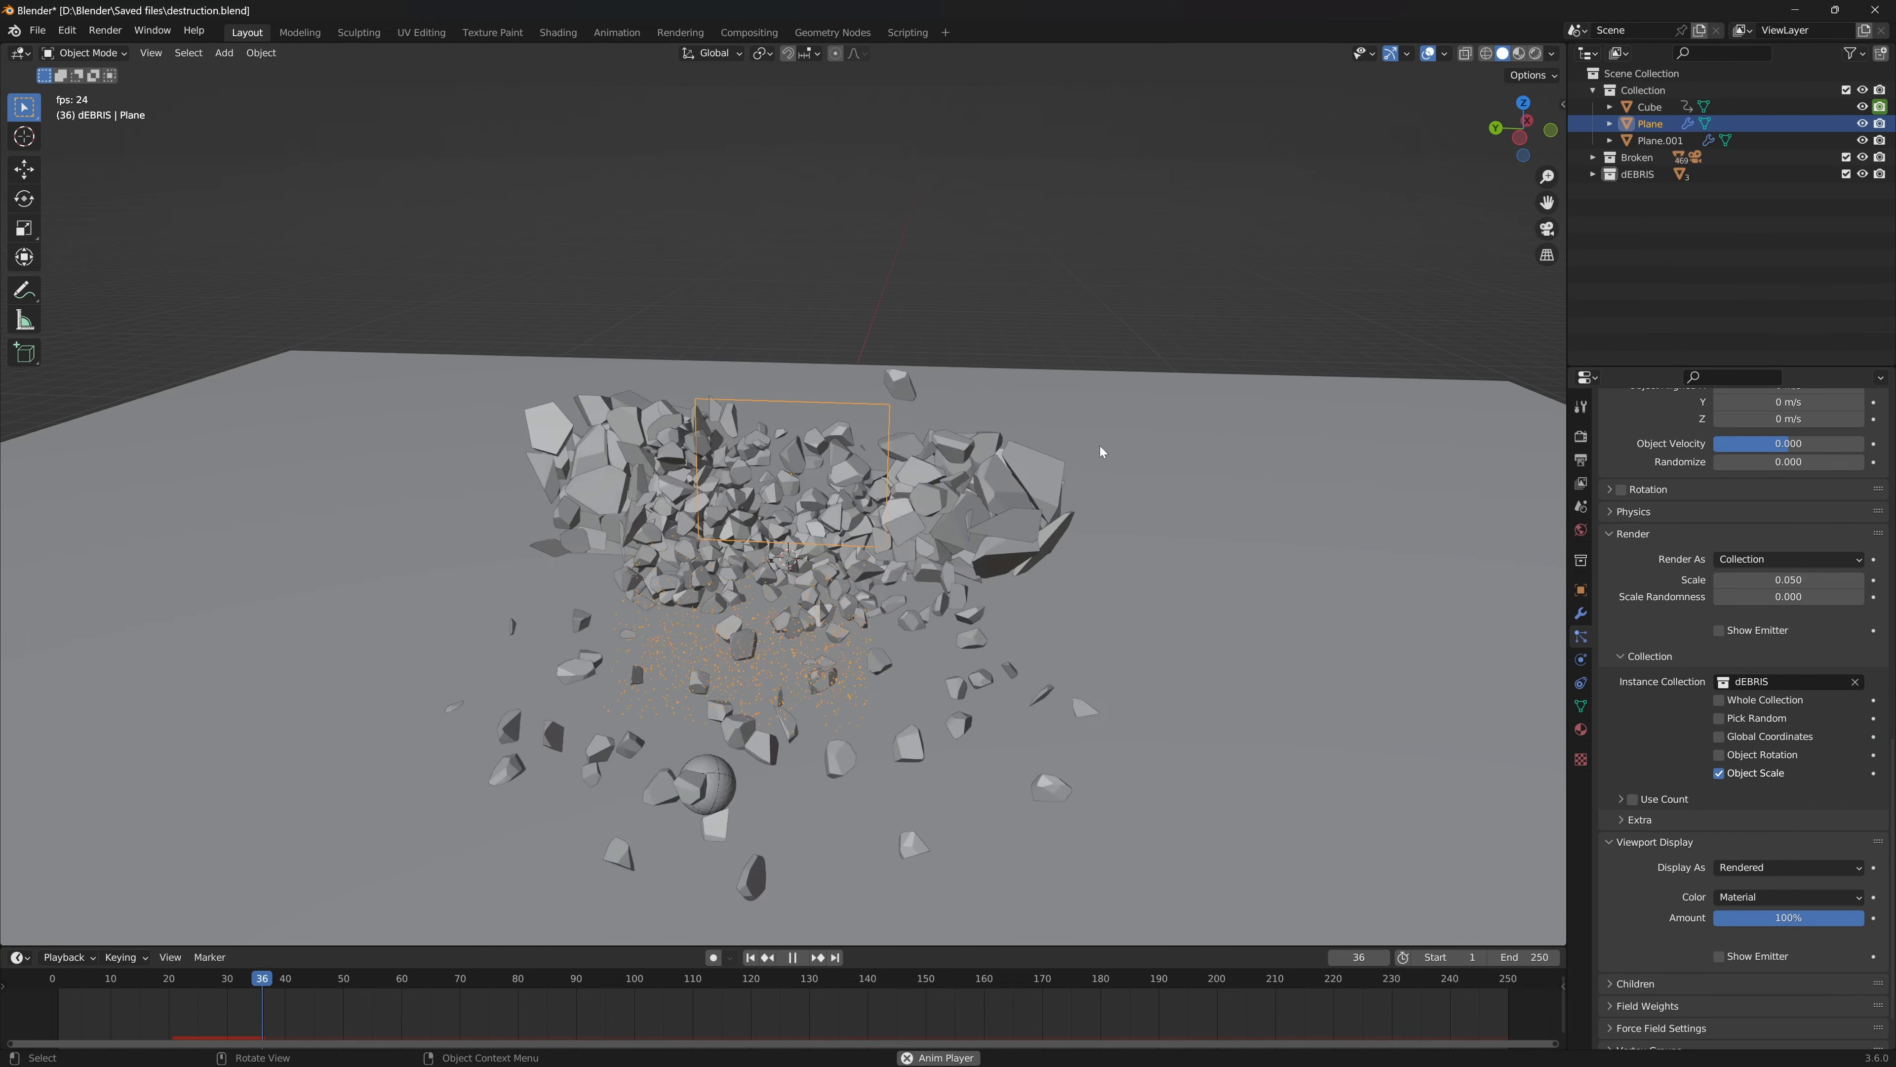
# - Replay the destruction to inspect the small debris particles, and select the emitter Plane to review its velocity settings
pyautogui.click(1060, 261)
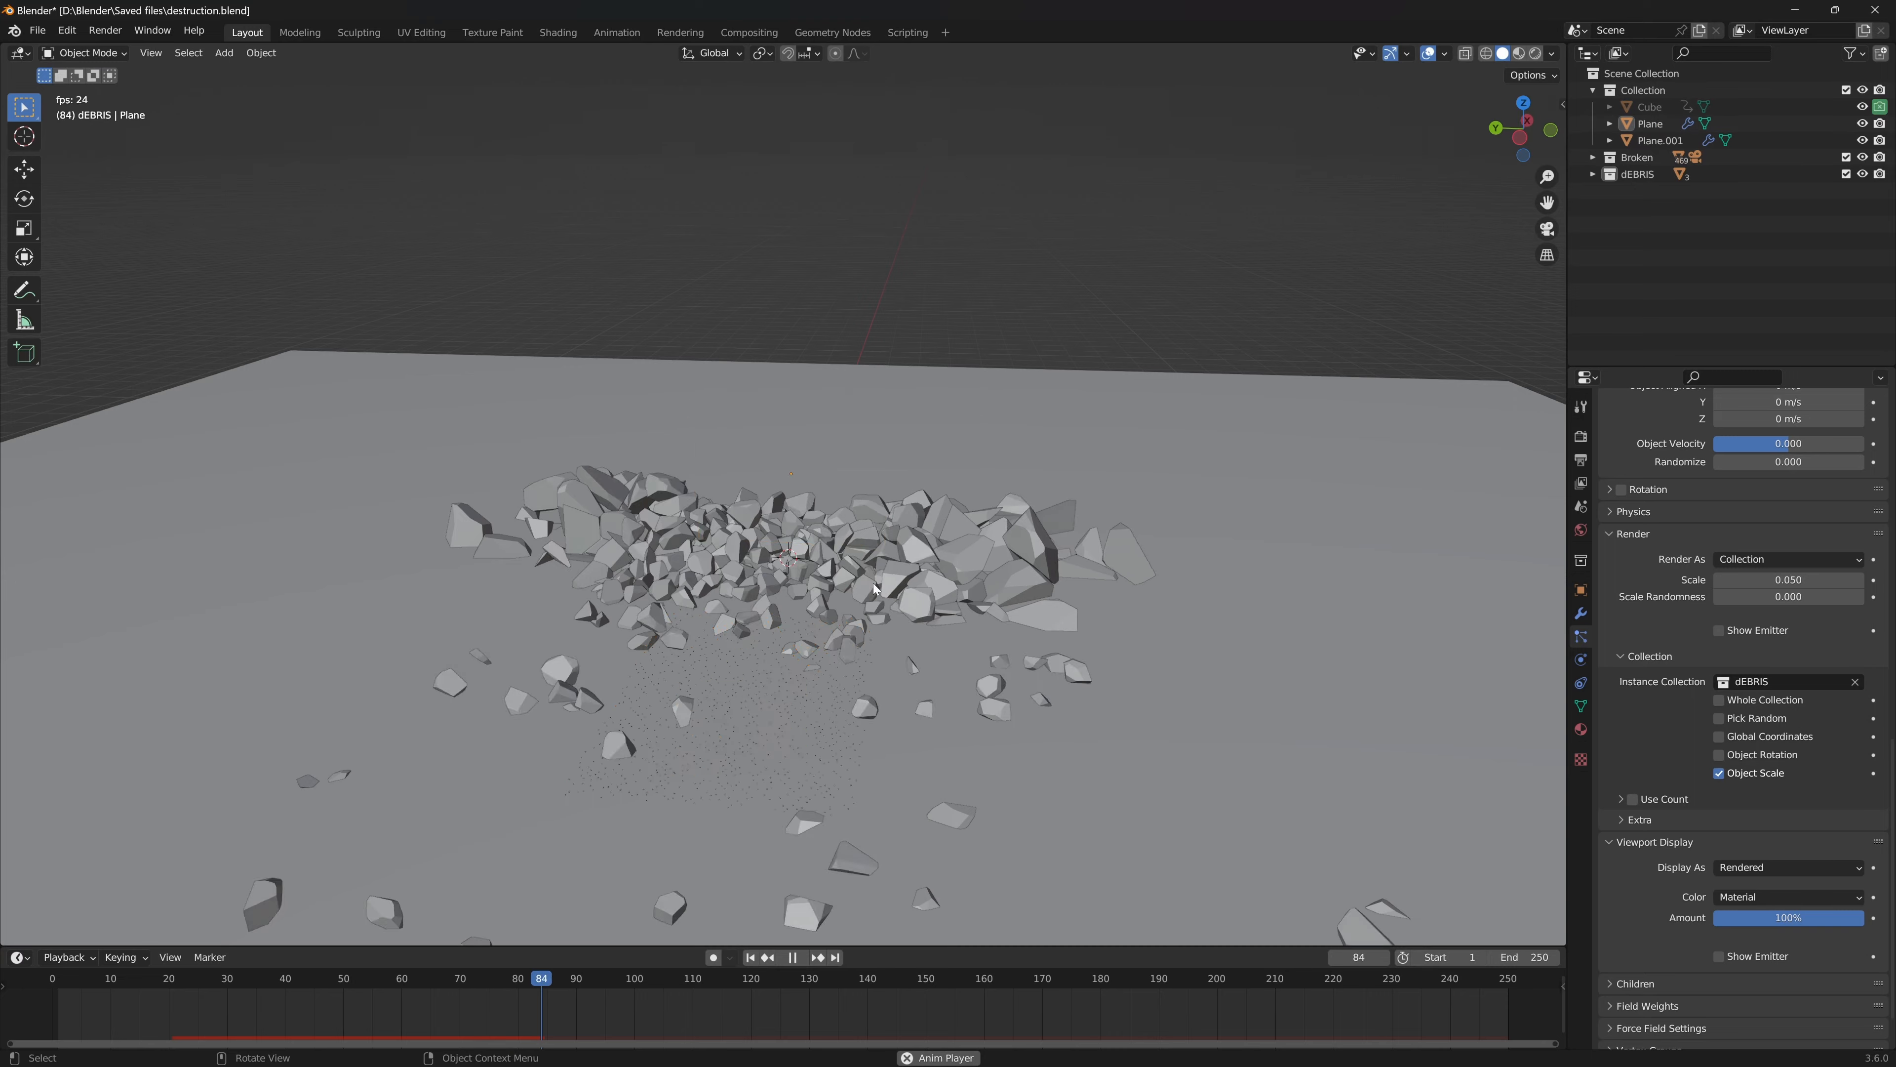
pyautogui.moveTo(869, 621); pyautogui.dragTo(820, 621, button='middle')
pyautogui.click(596, 687)
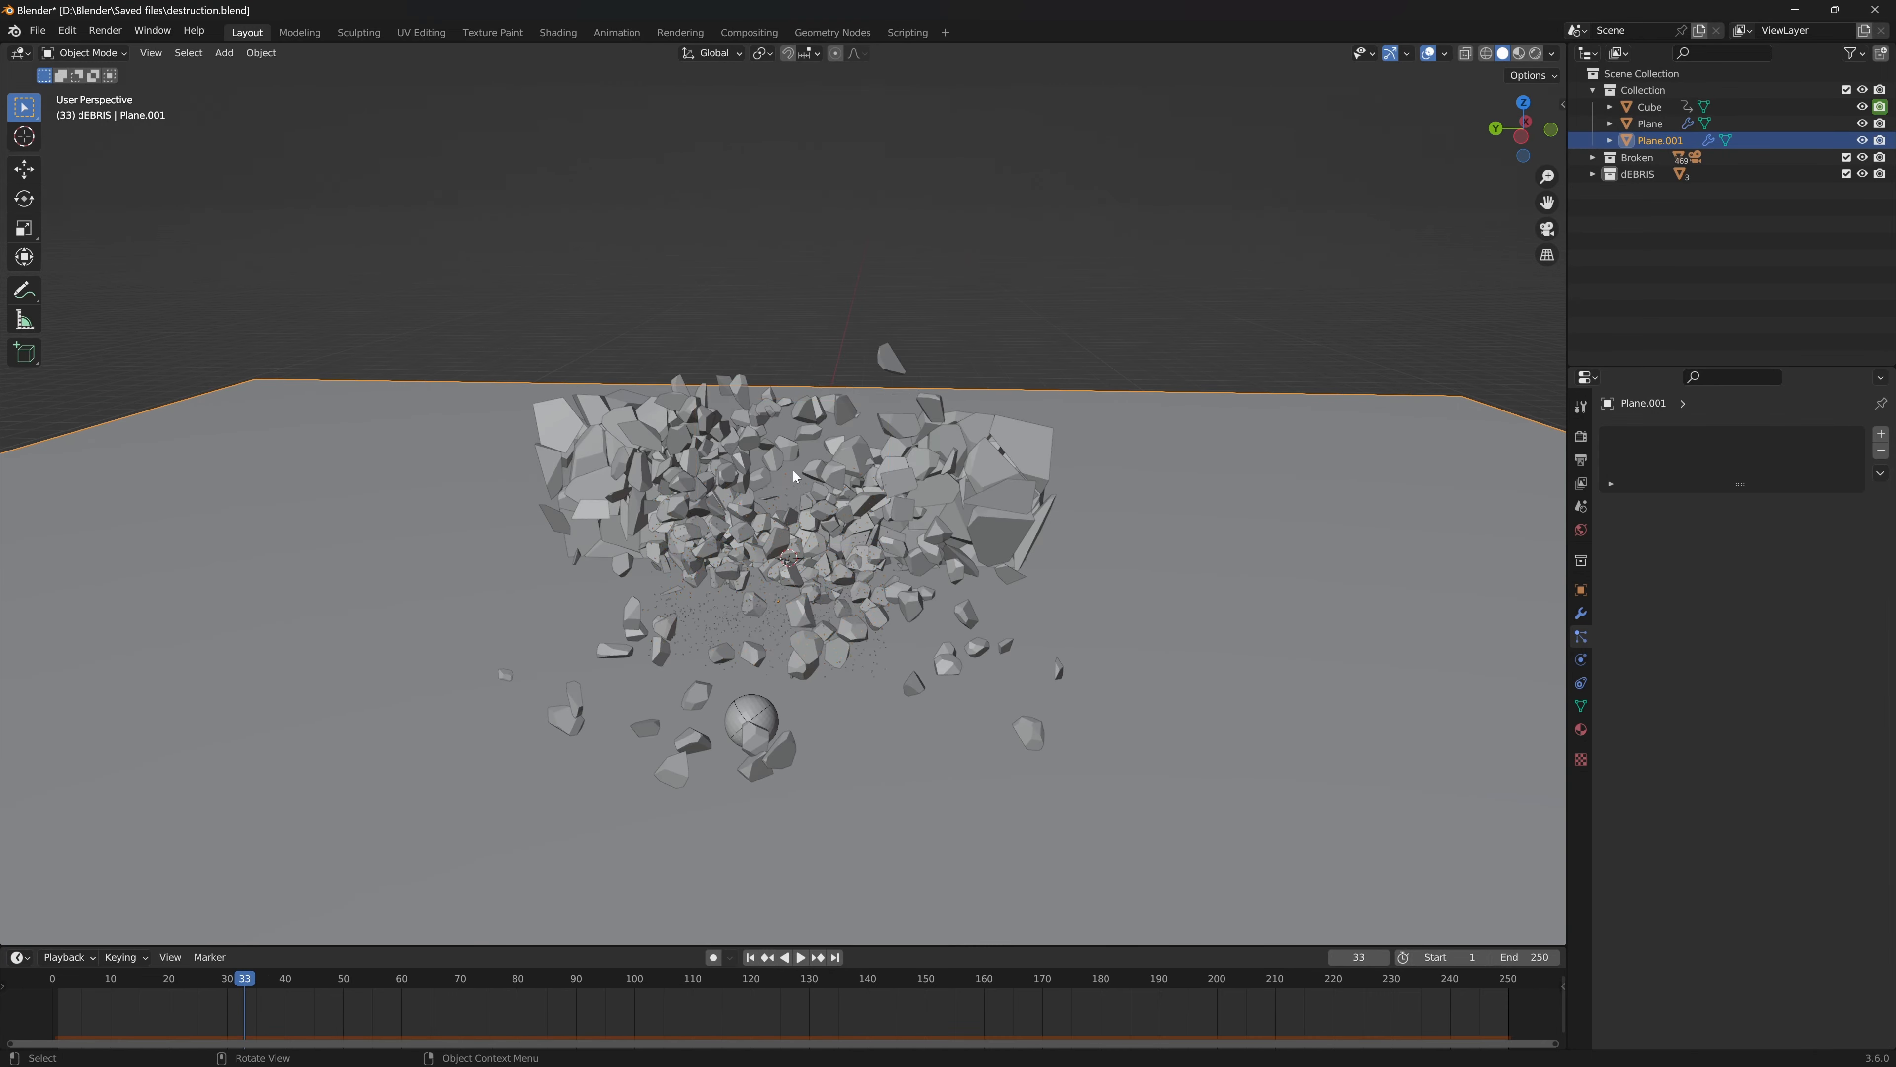
pyautogui.click(793, 469)
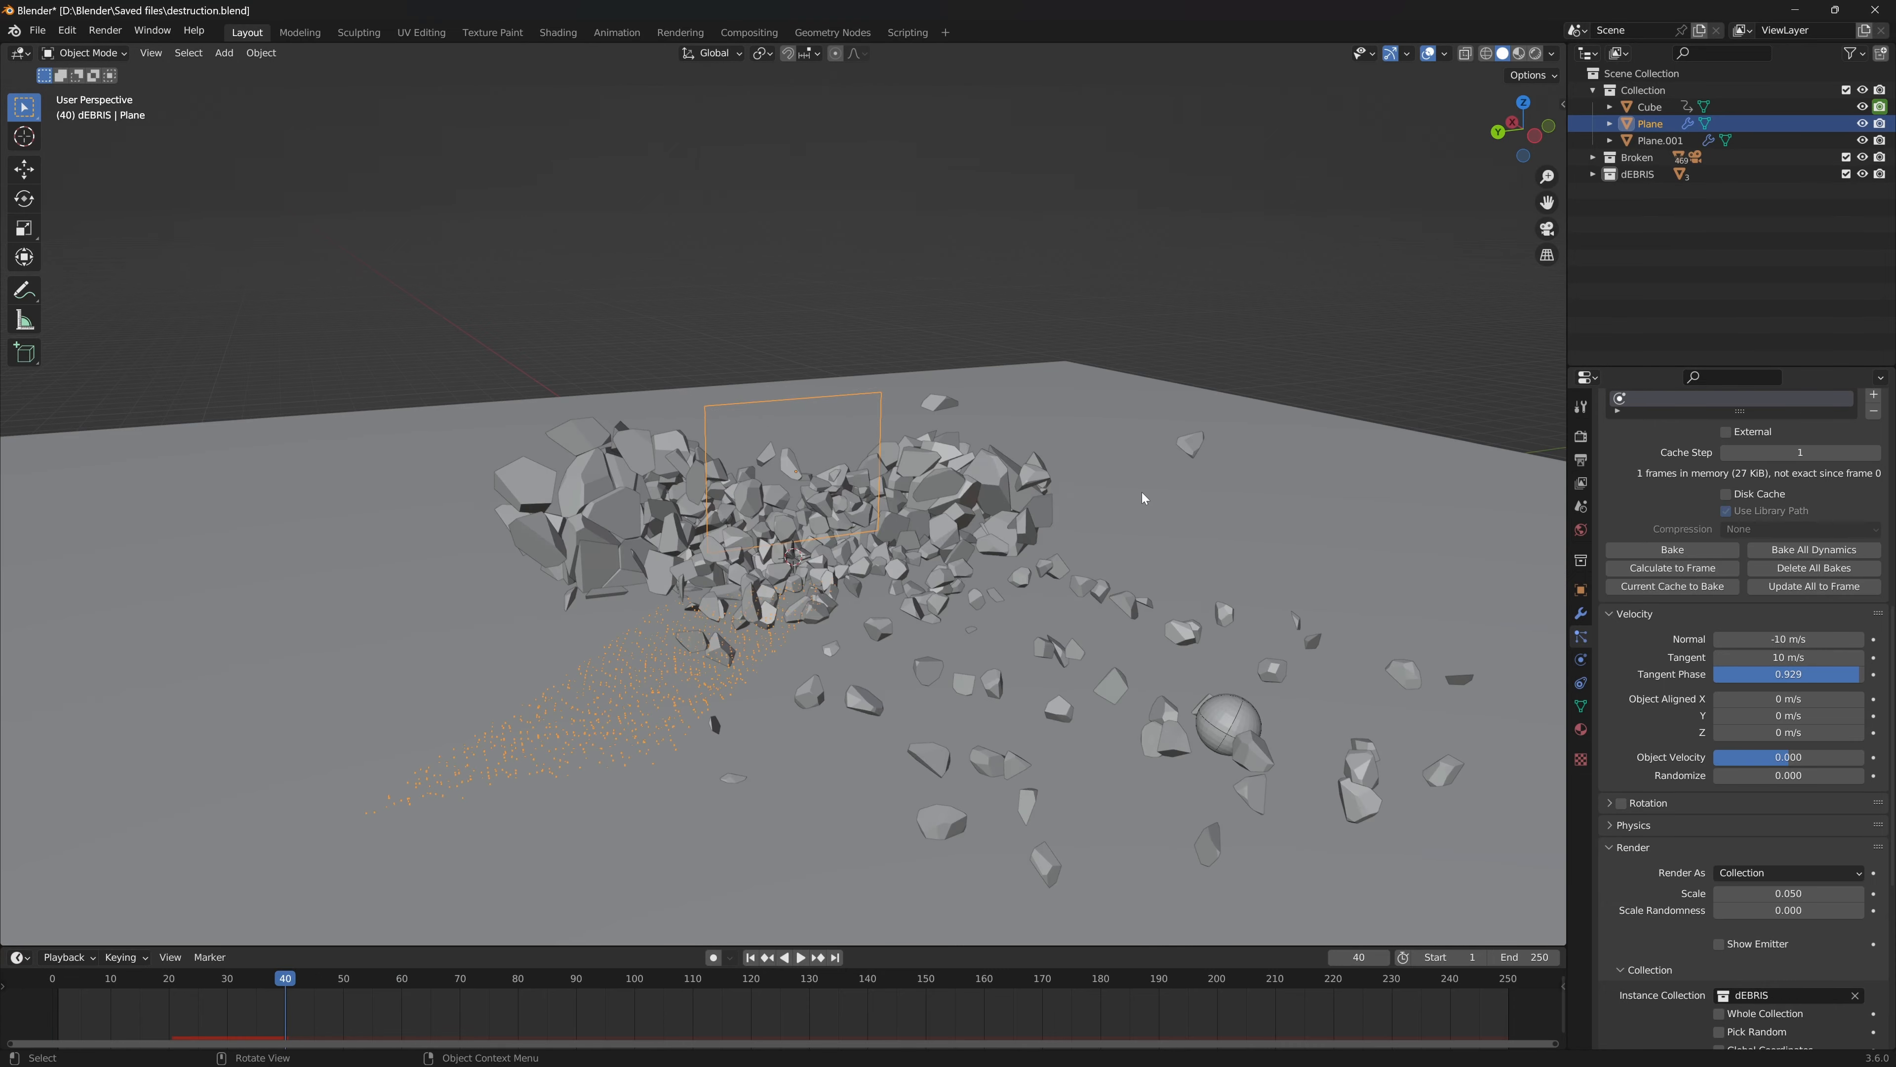
pyautogui.scroll(-3, 1660, 735)
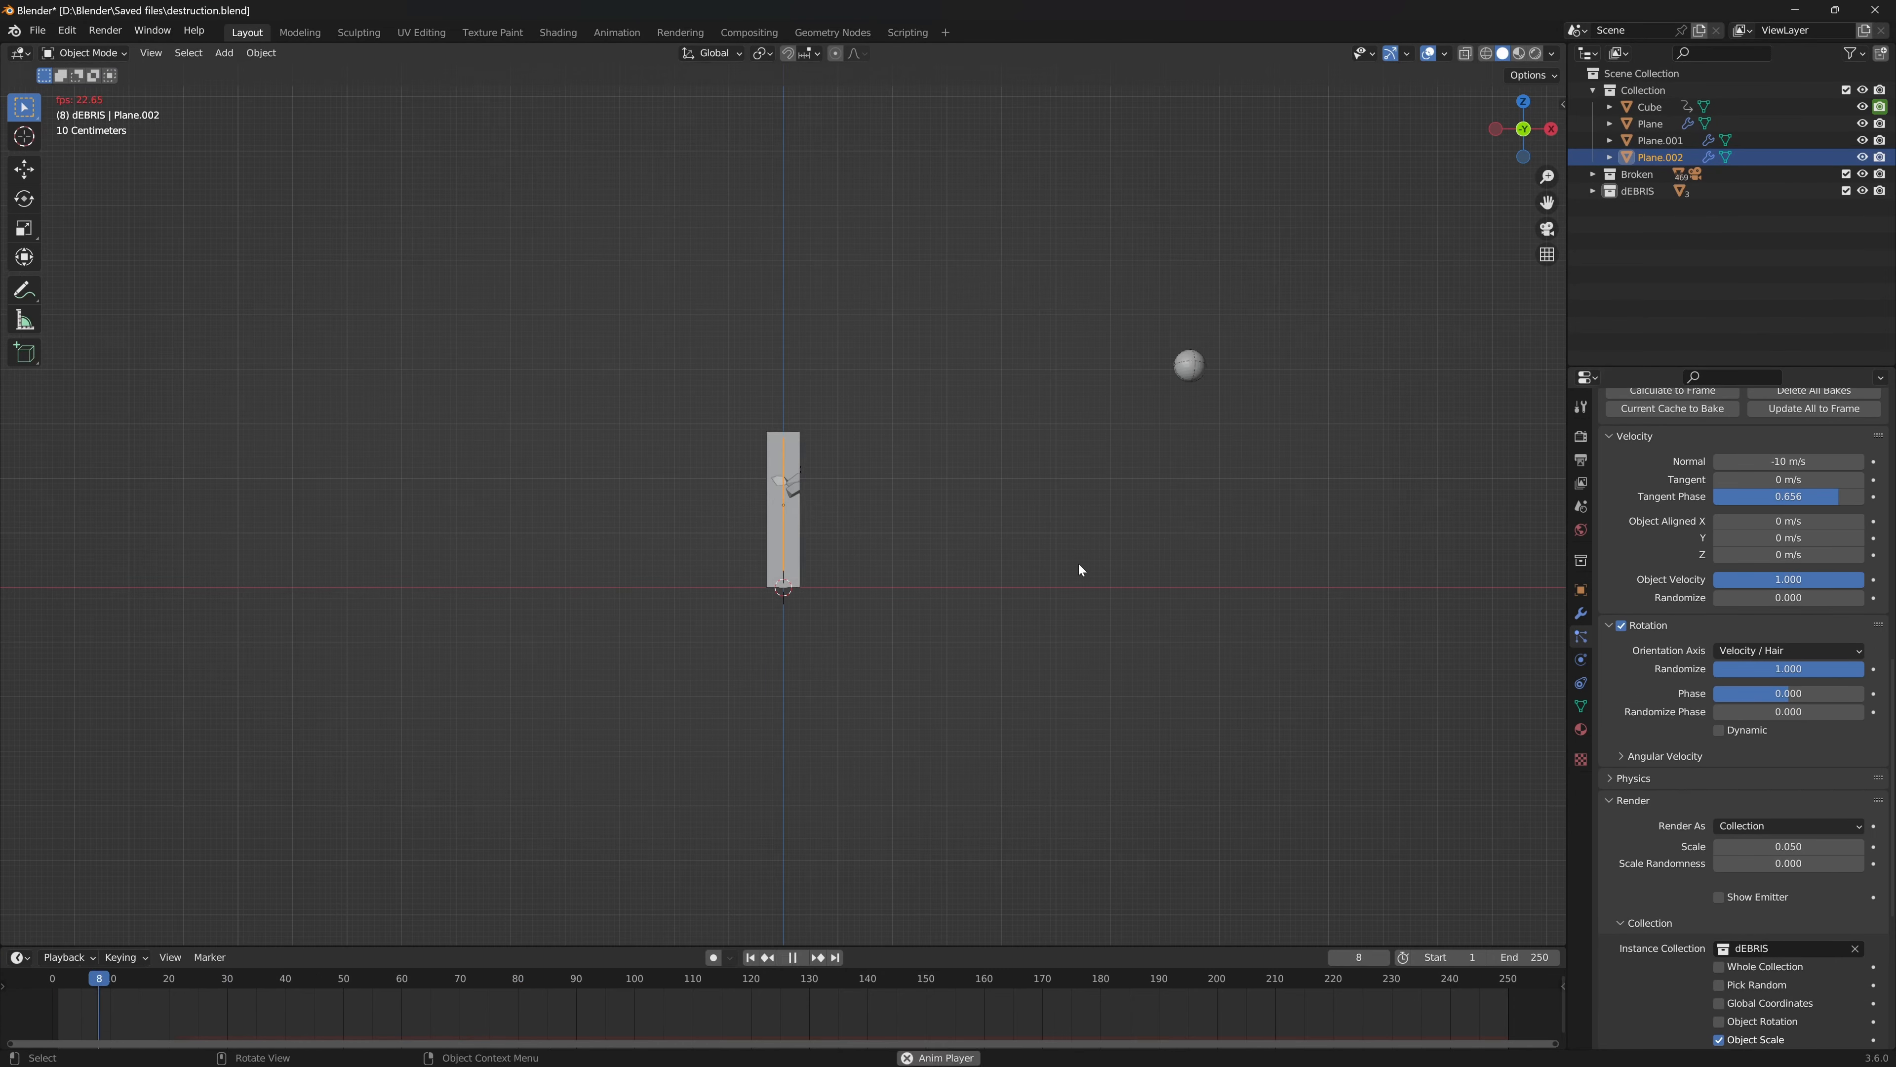
# - Set the particle velocity's Randomize value to 5
pyautogui.doubleClick(1788, 597)
pyautogui.write('1')
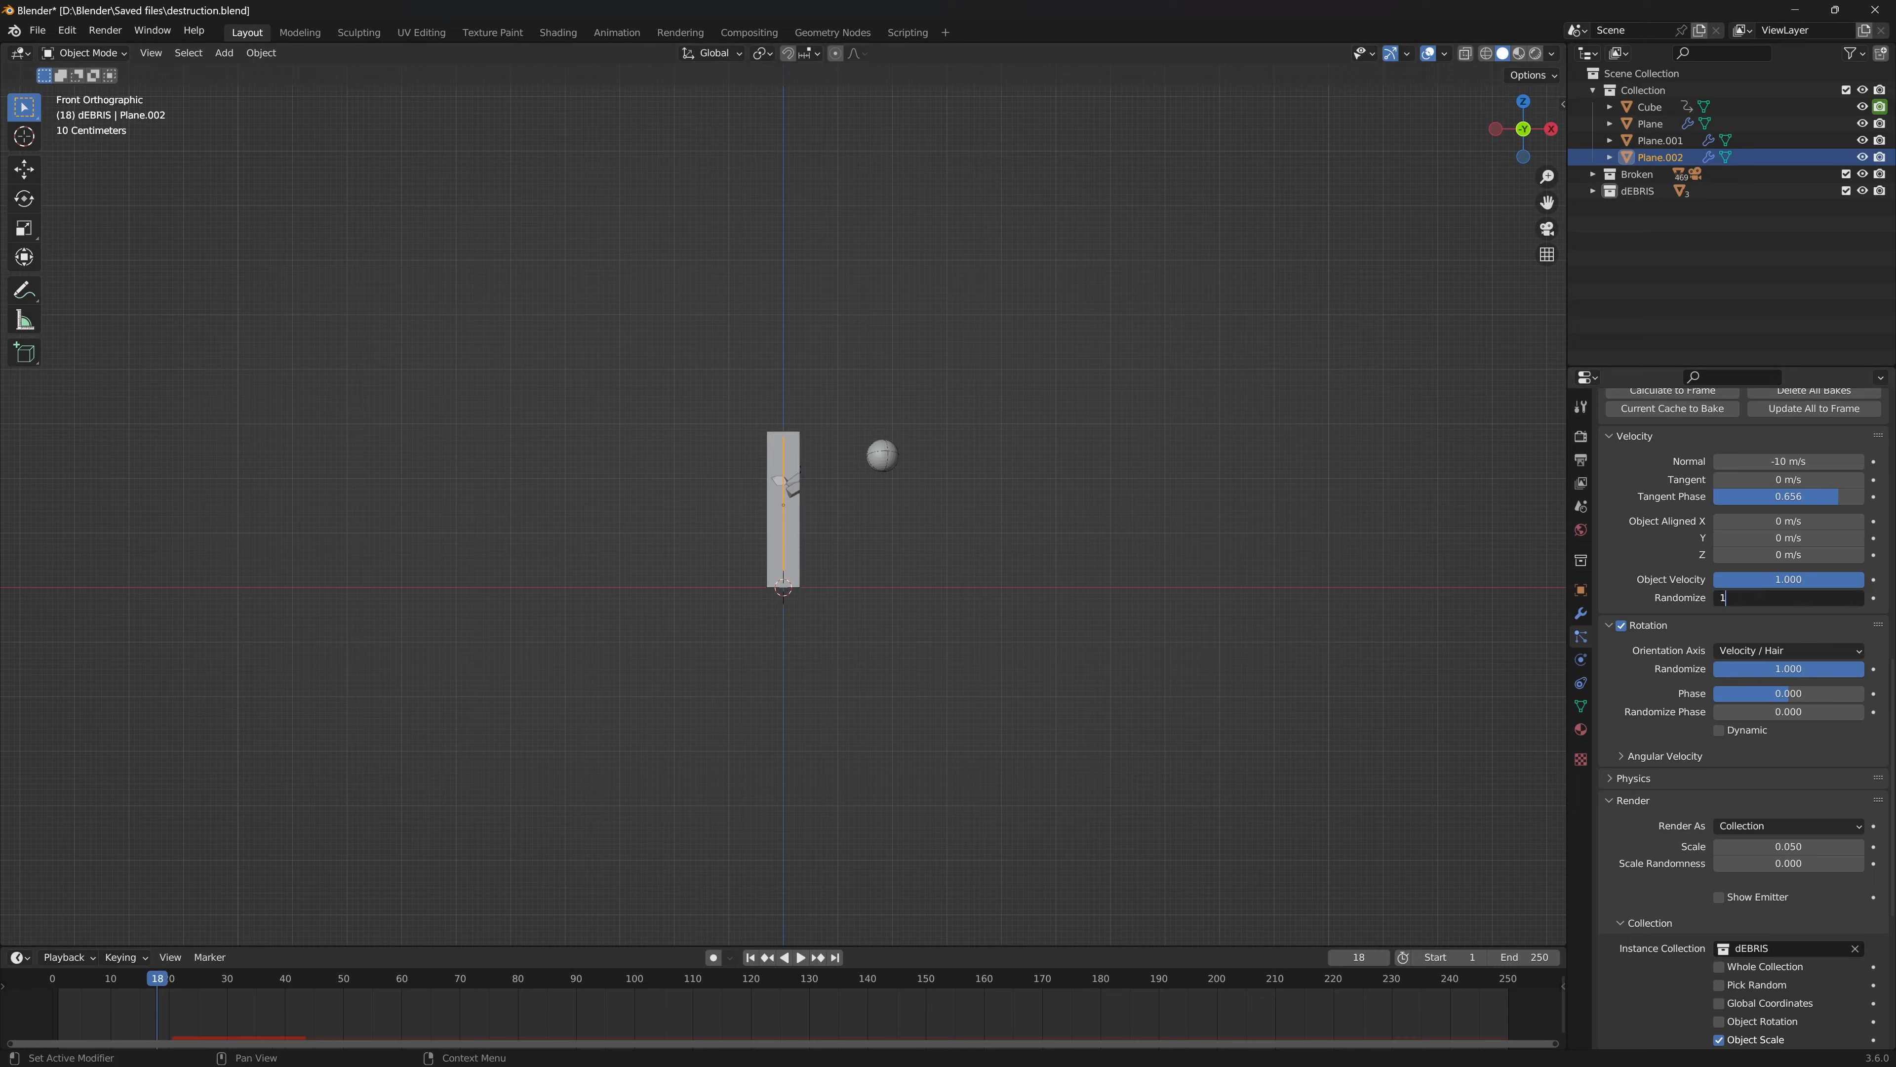
pyautogui.press('BackSpace')
pyautogui.write('5')
pyautogui.press('Return')
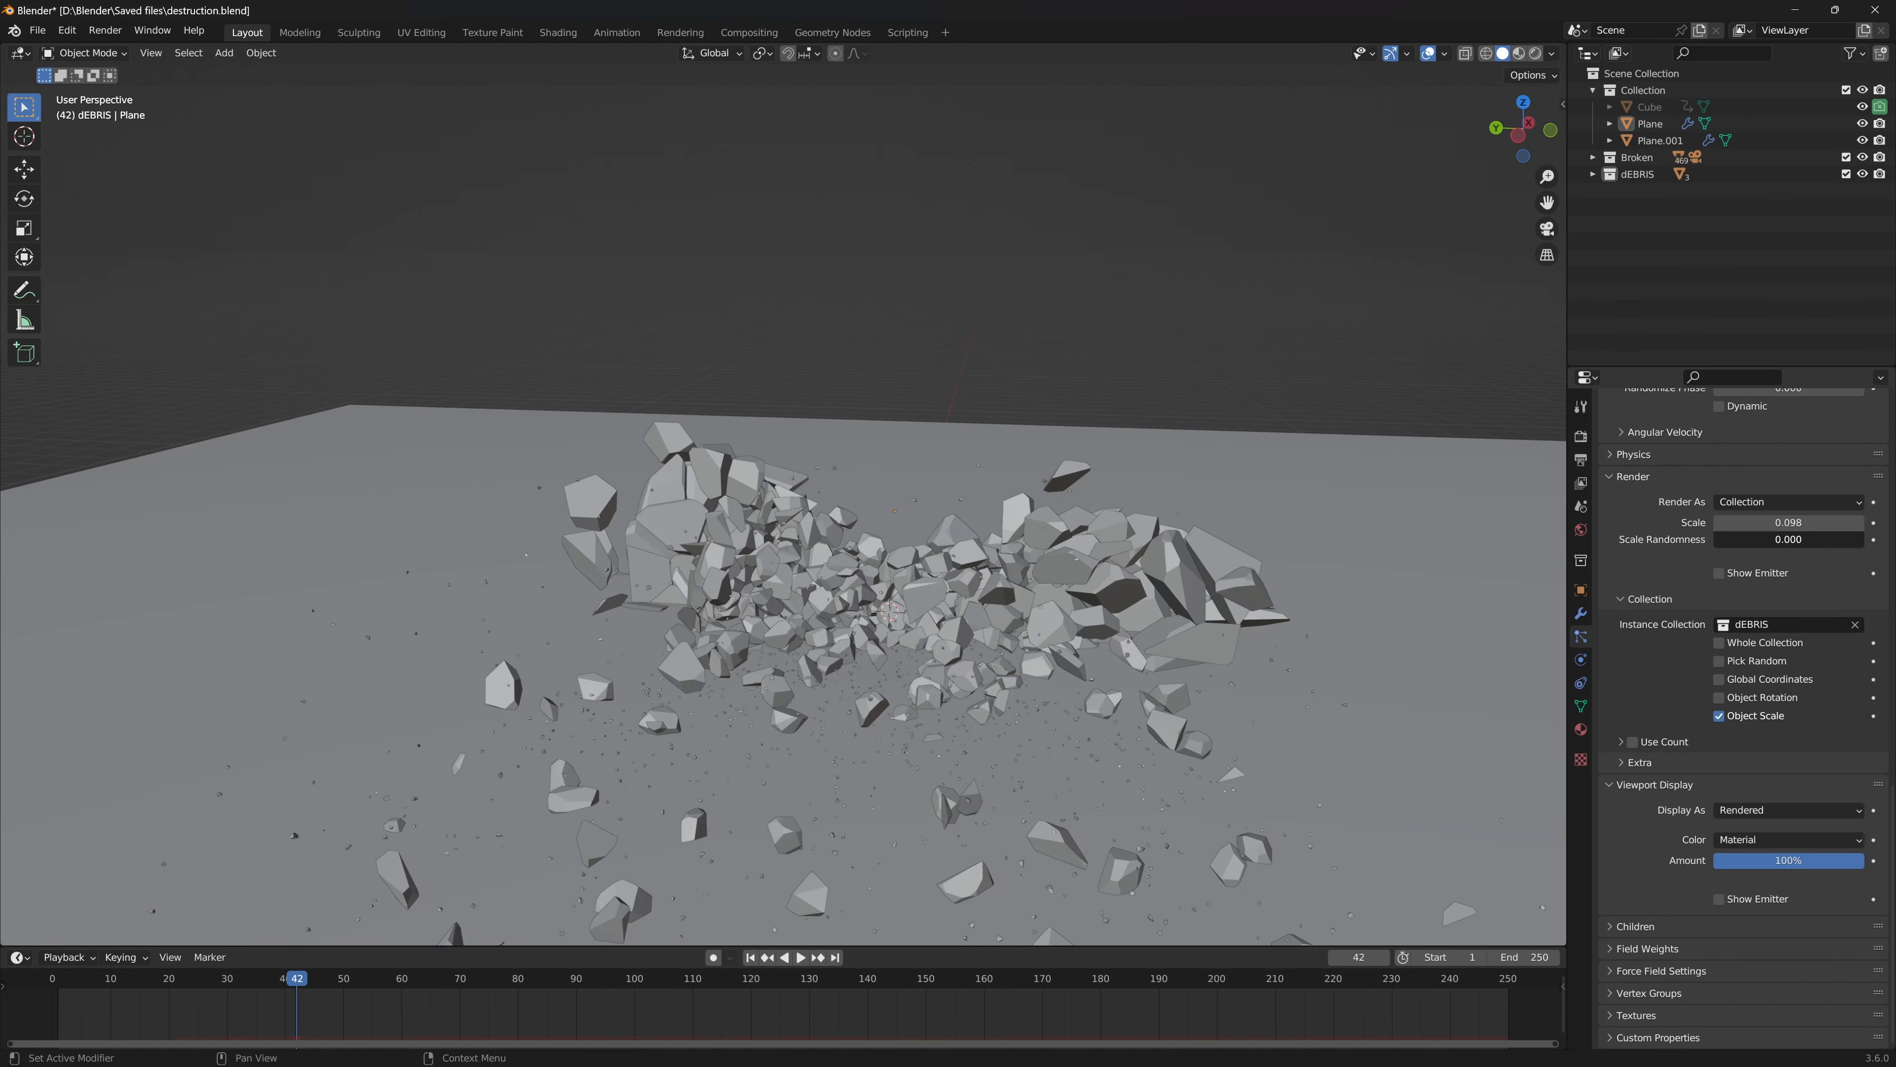
# - Set the emitter's particle render scale to 0.128 and its scale randomness to 0.390
pyautogui.moveTo(1754, 522)
pyautogui.mouseDown()
pyautogui.moveTo(1829, 522)
pyautogui.moveTo(1740, 522)
pyautogui.moveTo(1774, 522)
pyautogui.mouseUp()
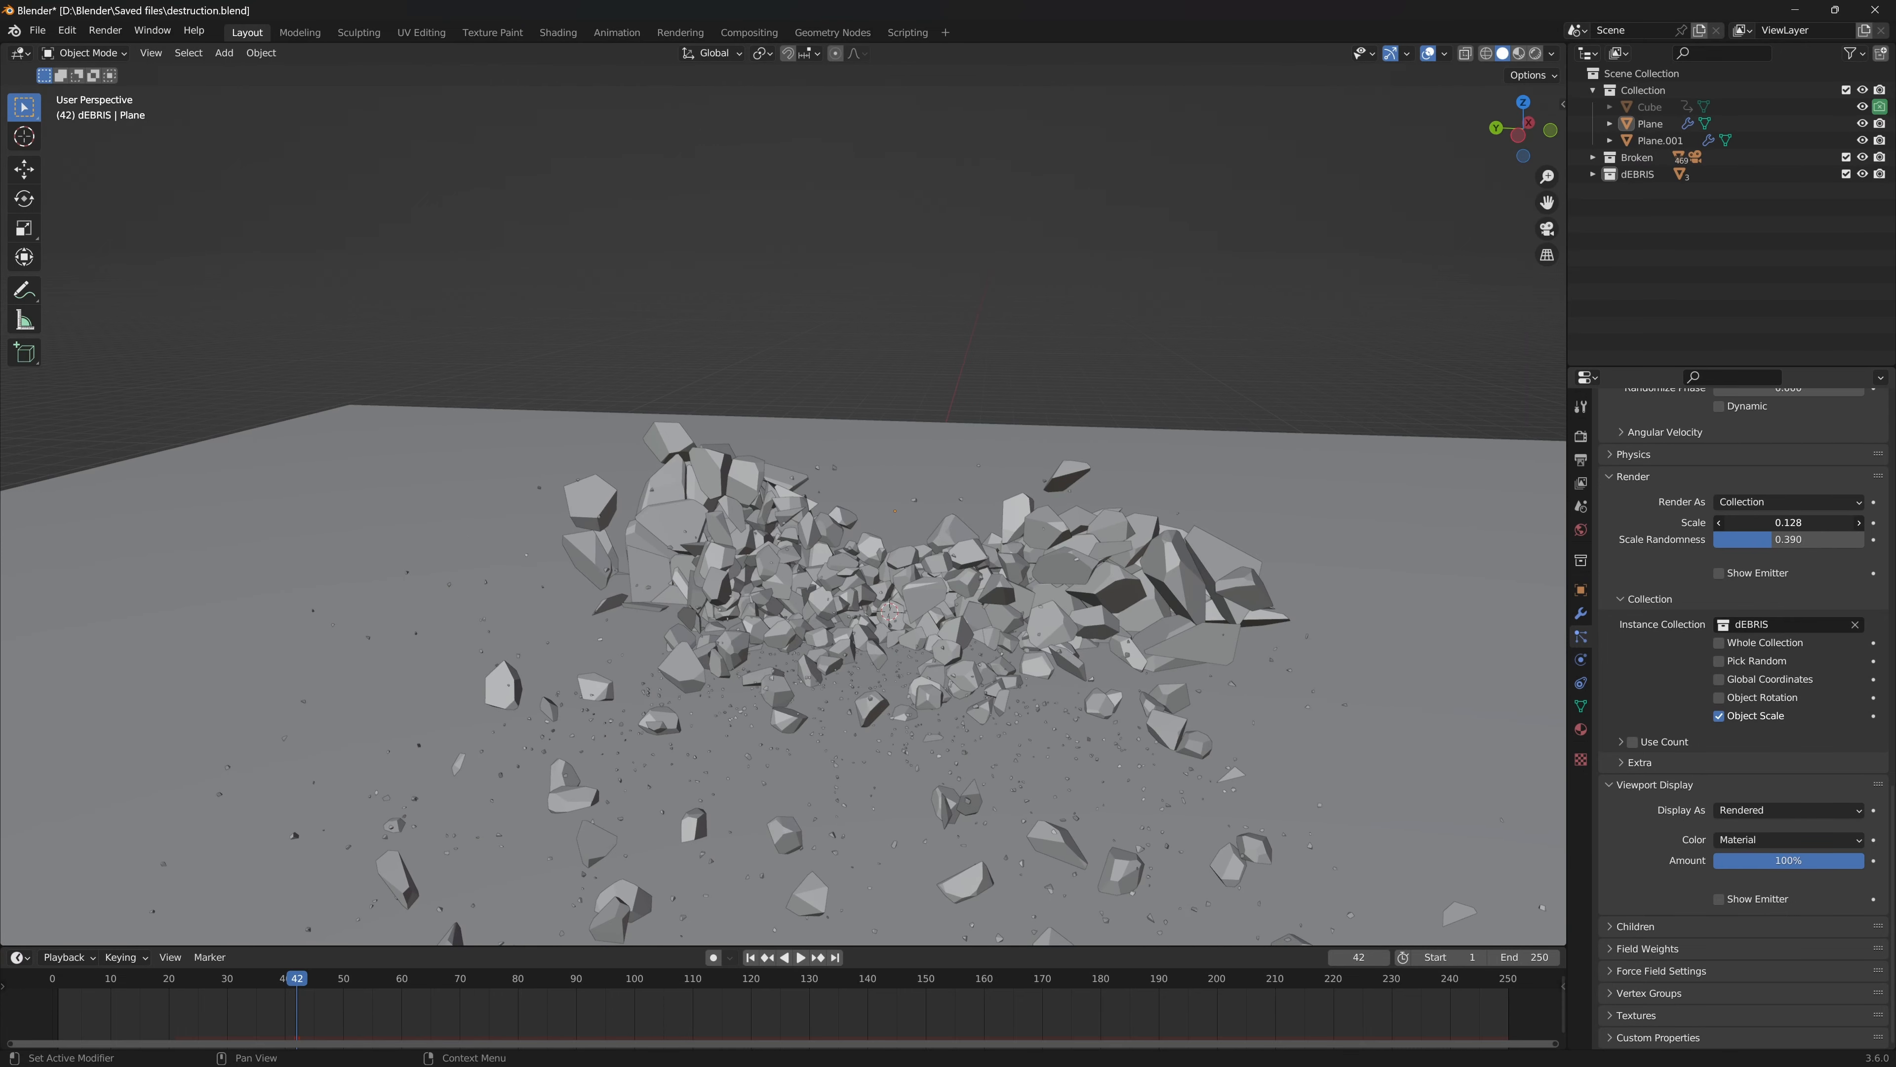
pyautogui.scroll(12, 1776, 606)
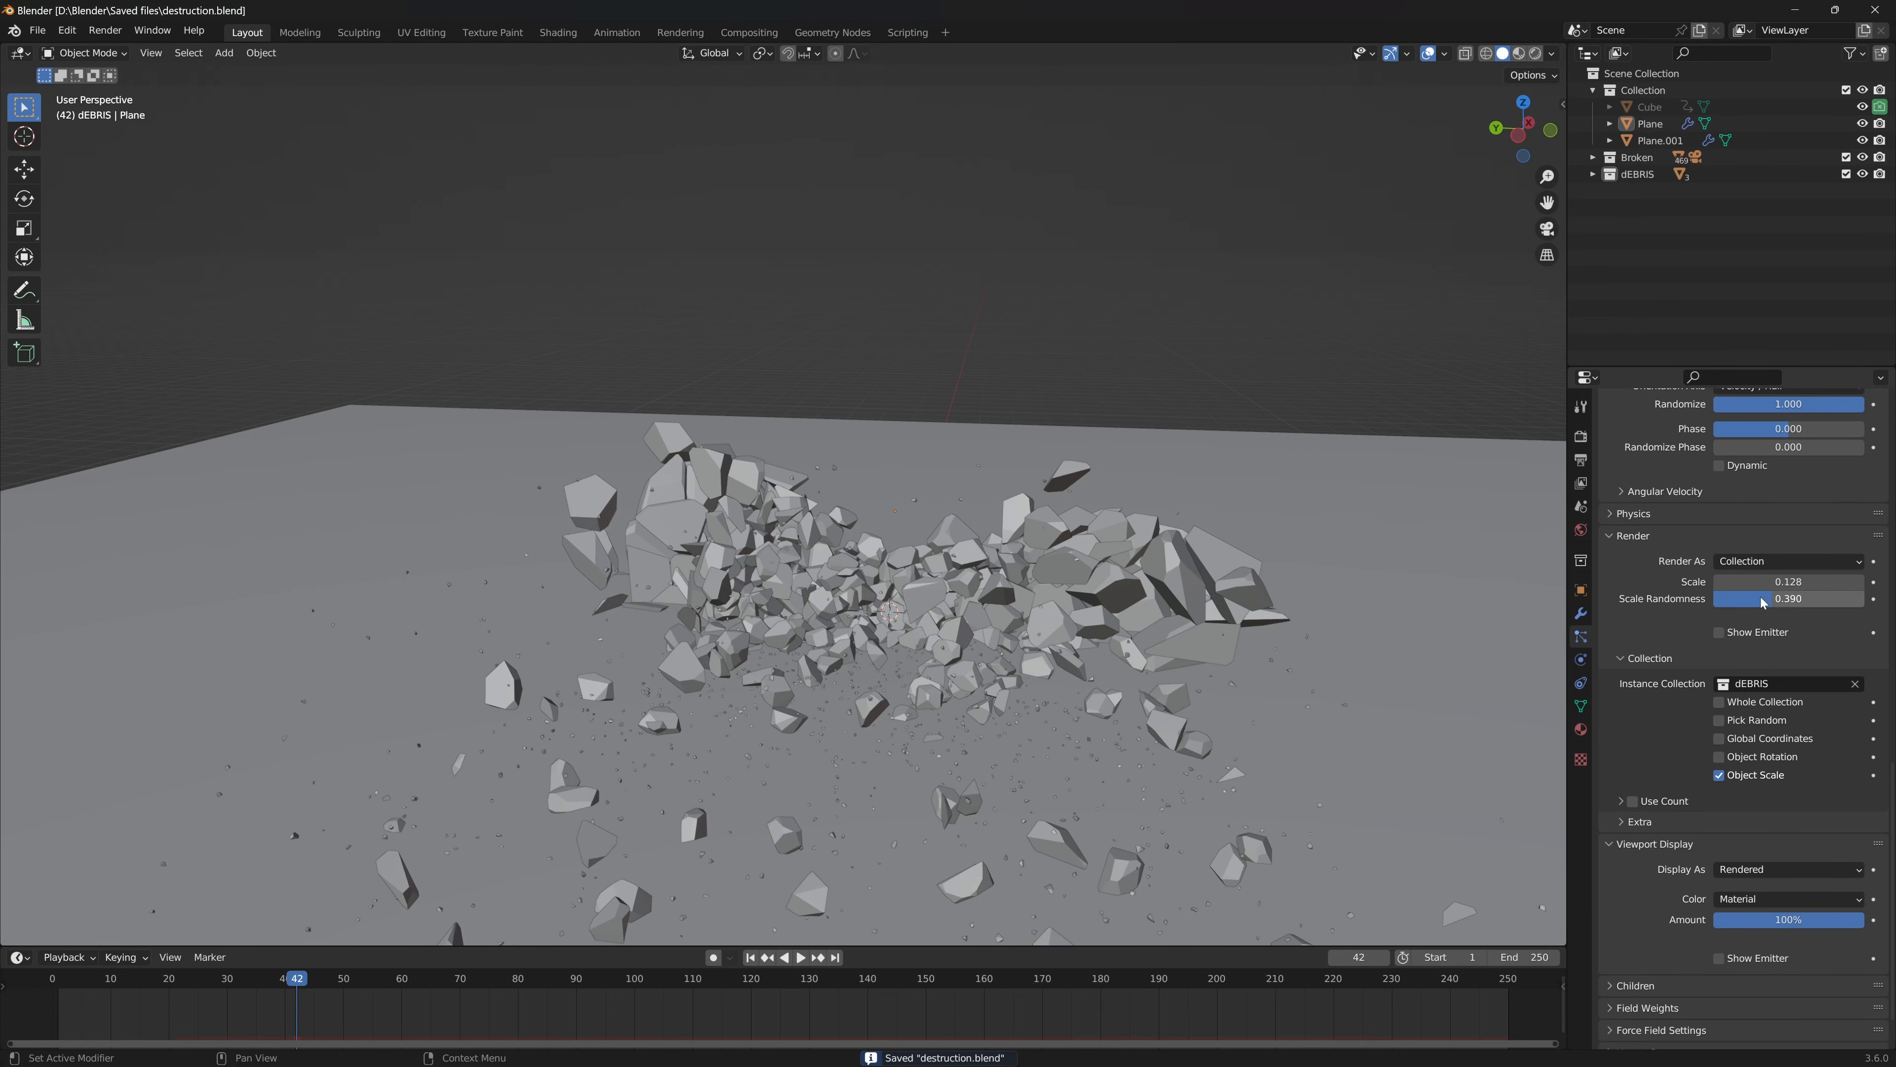
# - Set the emitter's particle number to 100000 and replay the destruction from the first frame
pyautogui.scroll(12, 1803, 568)
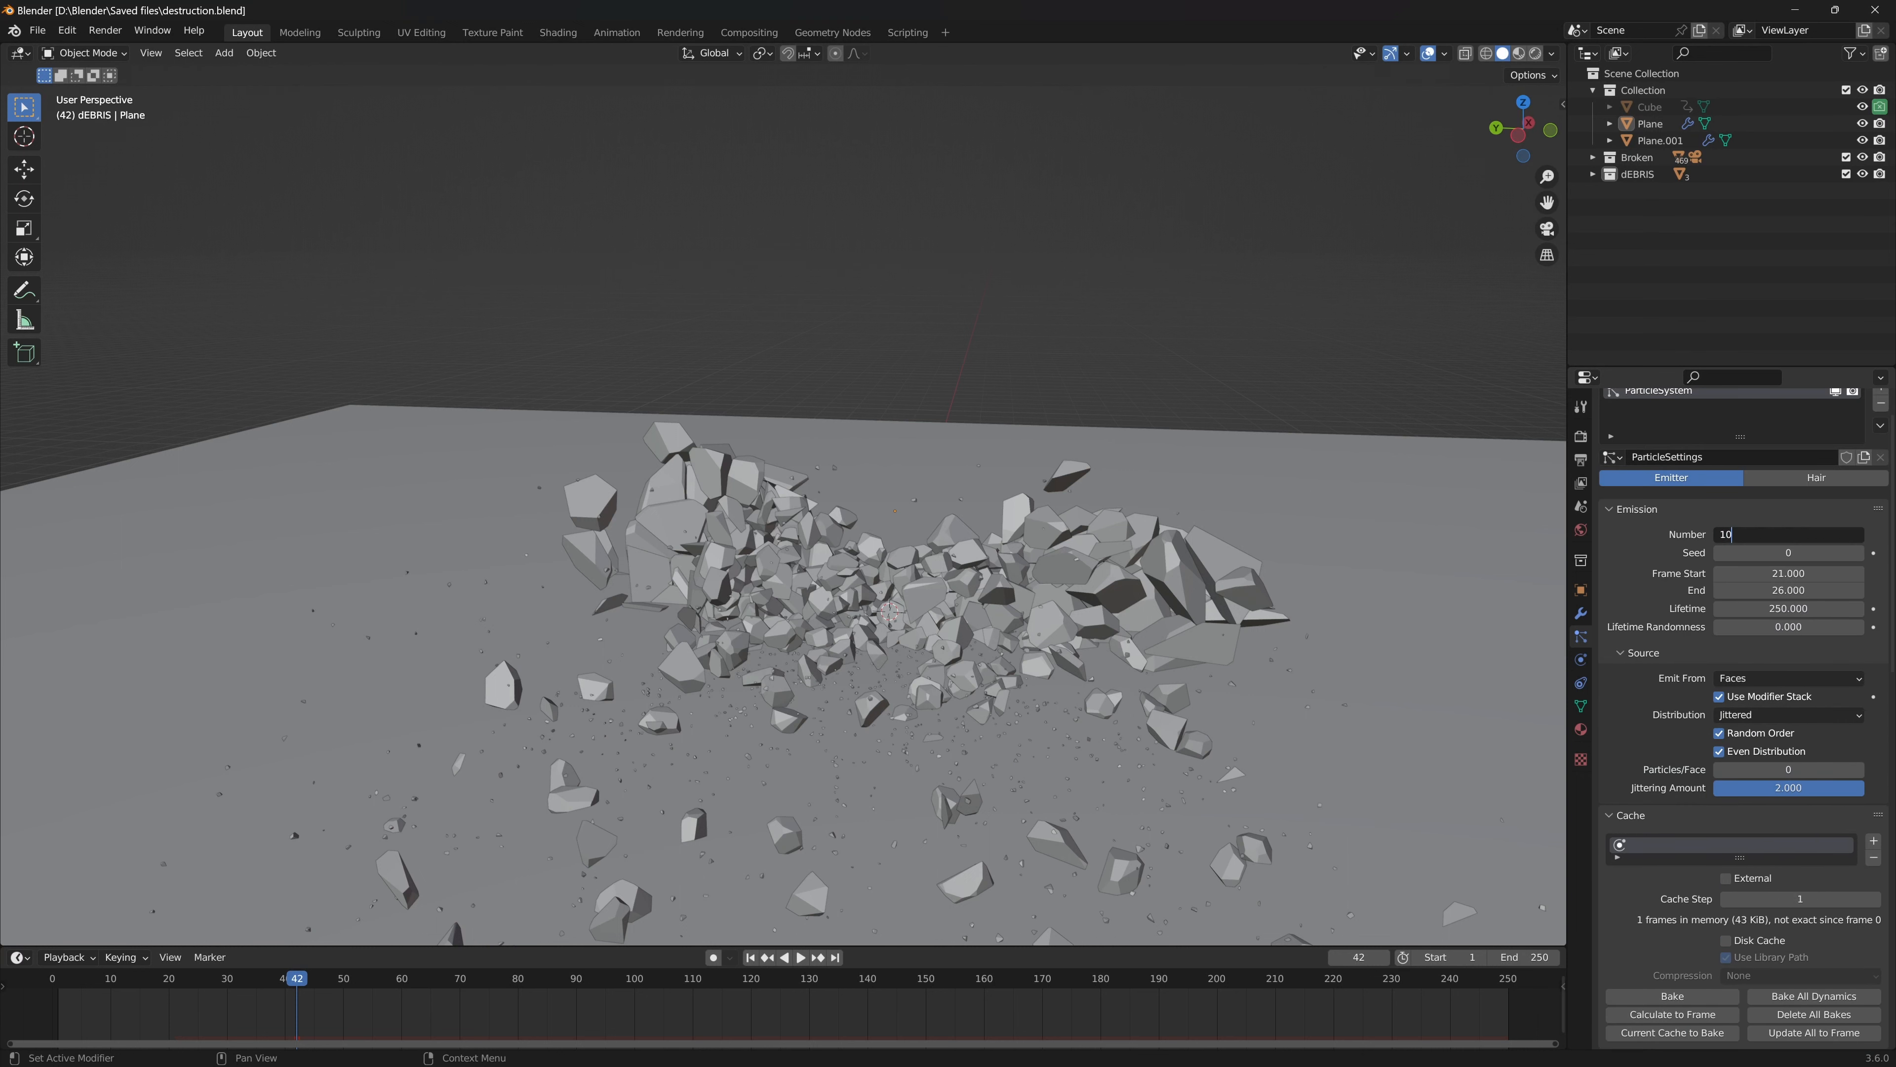
pyautogui.press('Return')
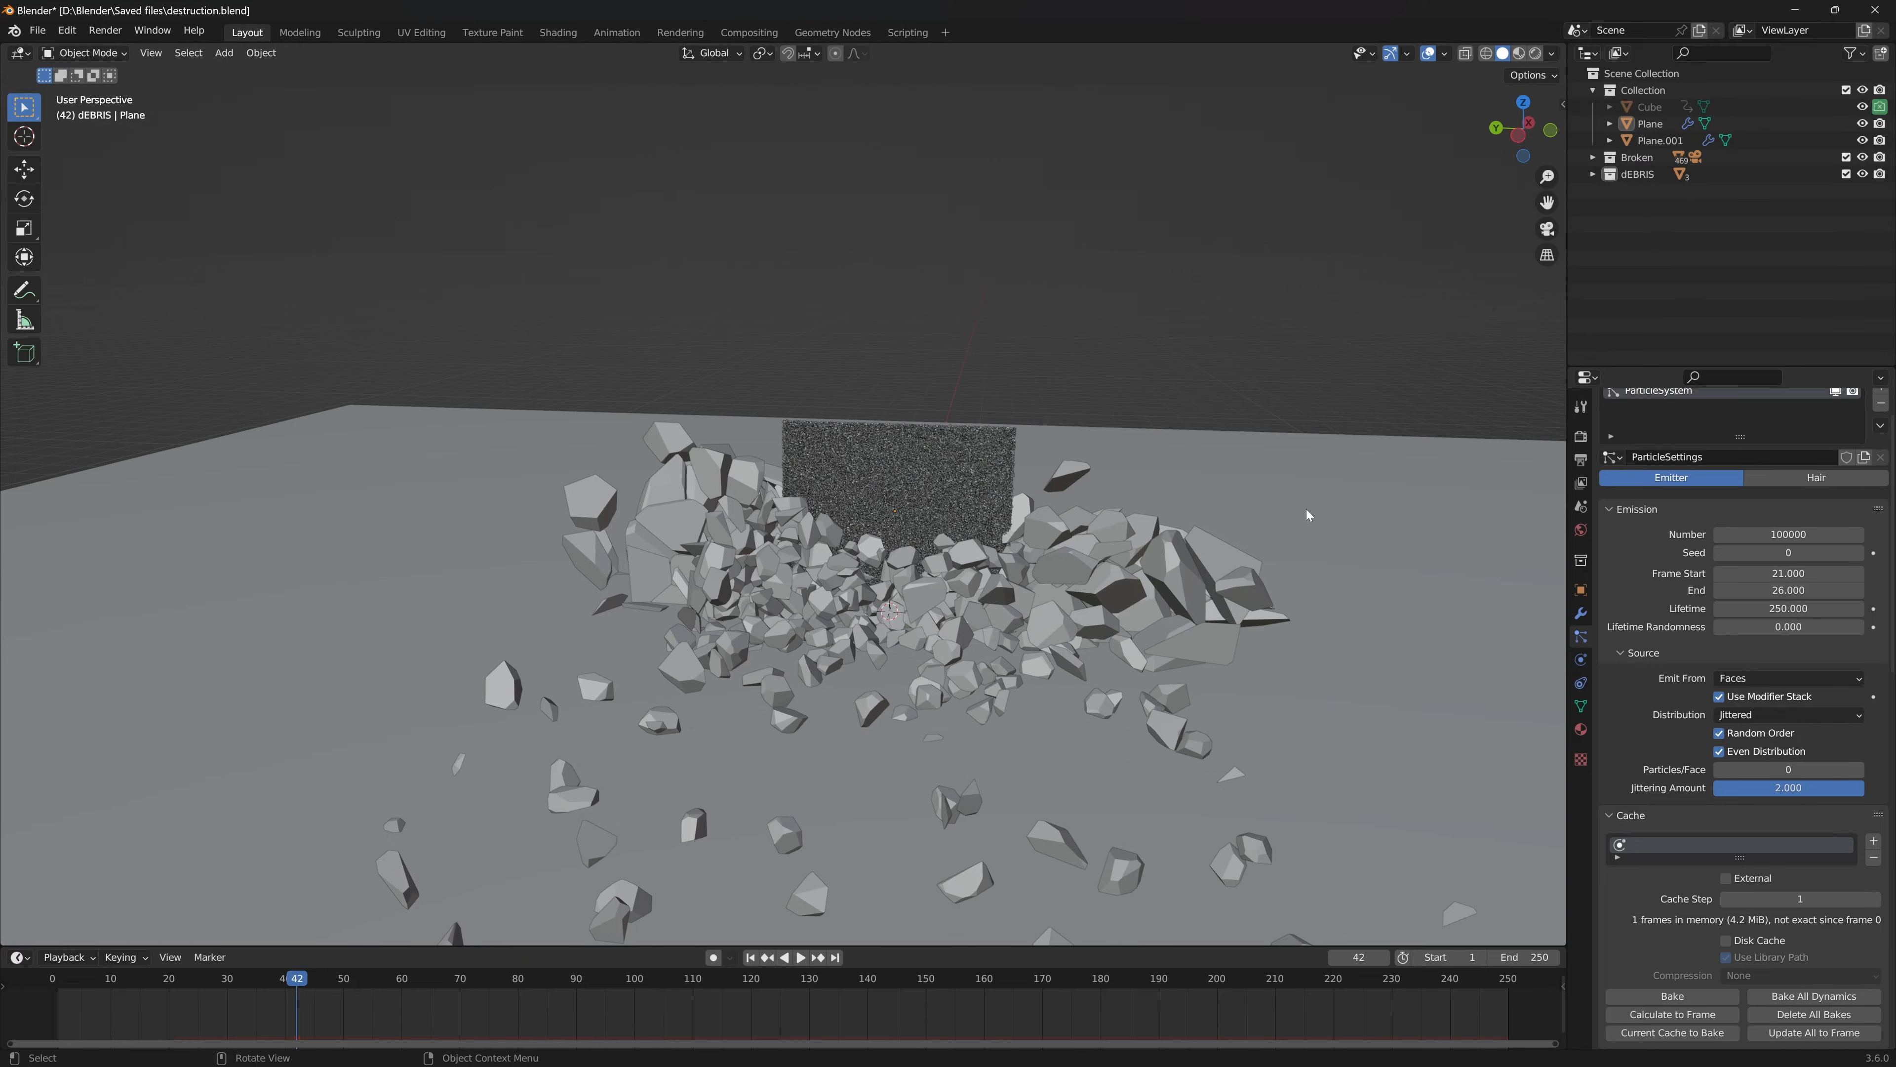
pyautogui.hotkey('shift', 'Left')
pyautogui.press('space')
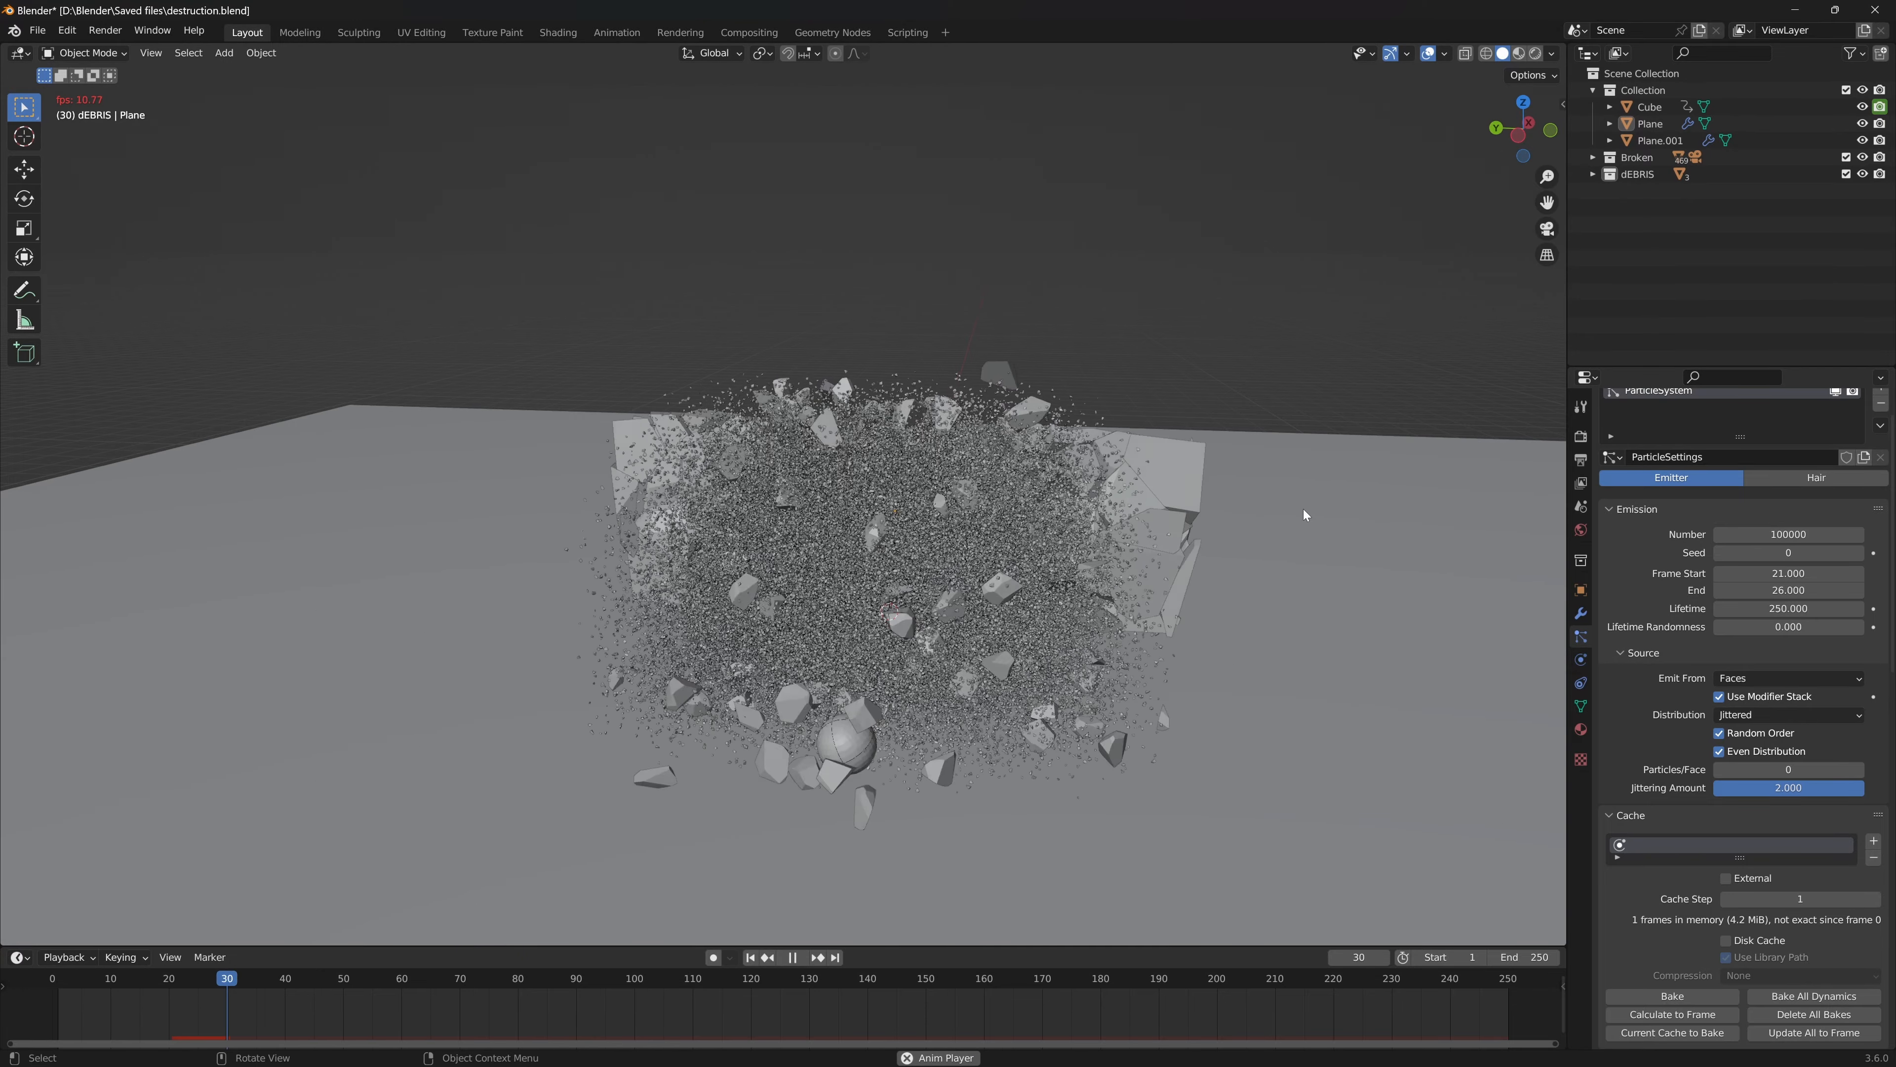
pyautogui.press('space')
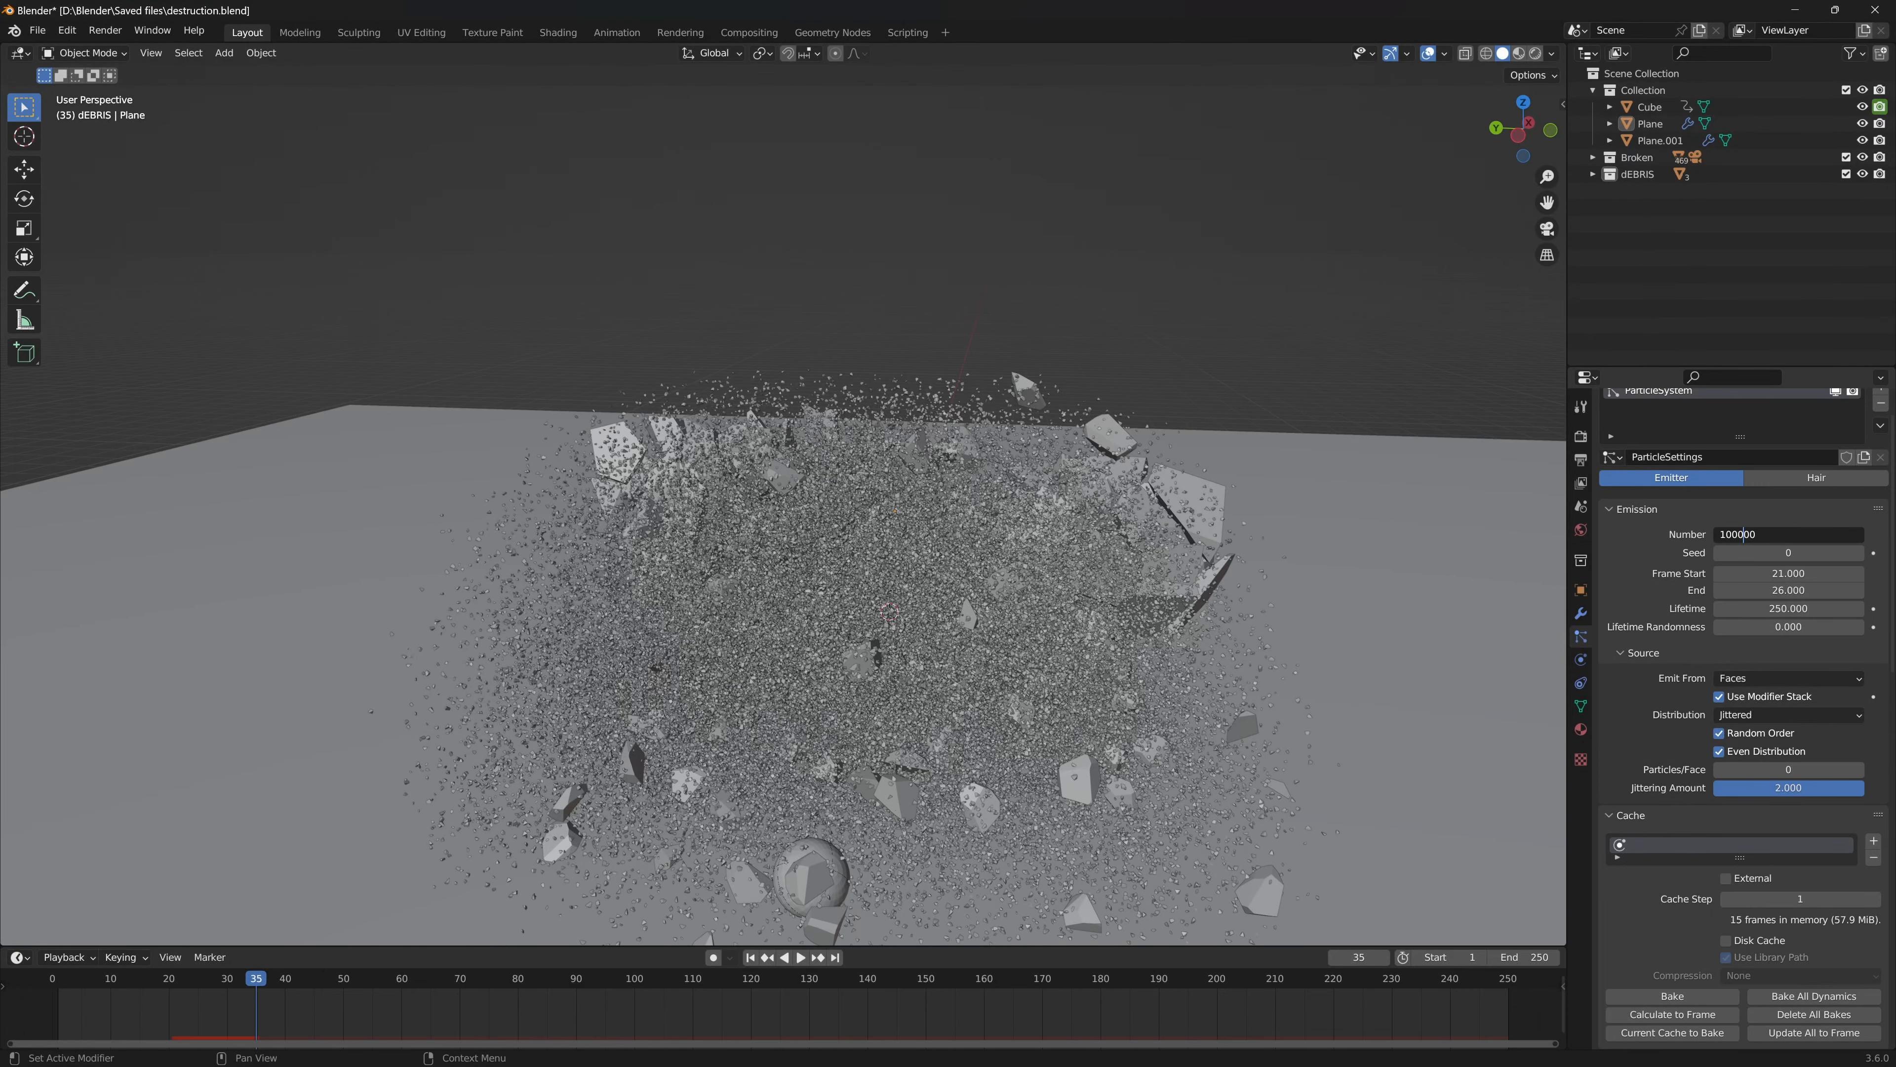
# - Set the emitter's particle number to 10000 and replay the destruction from the first frame
pyautogui.press('BackSpace')
pyautogui.press('Return')
pyautogui.hotkey('shift', 'Left')
pyautogui.press('space')
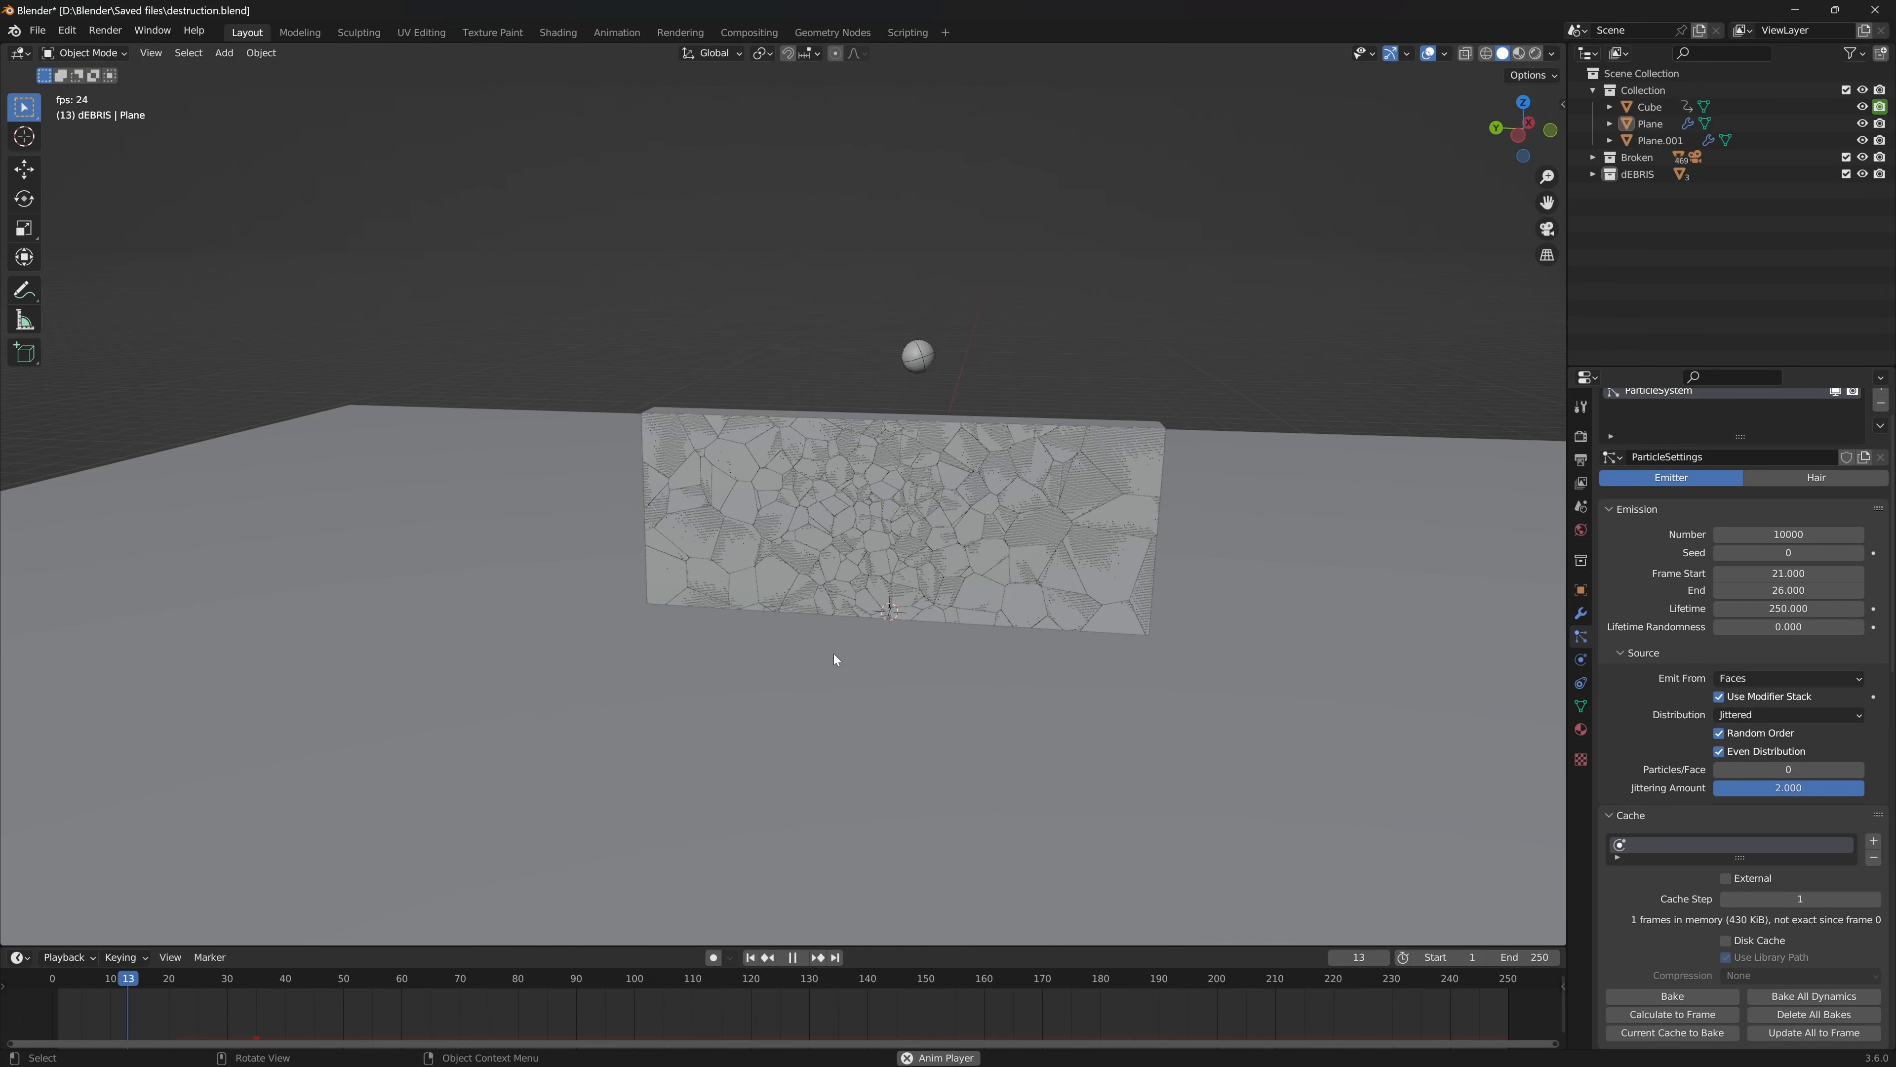
pyautogui.moveTo(834, 654); pyautogui.dragTo(914, 732, button='middle')
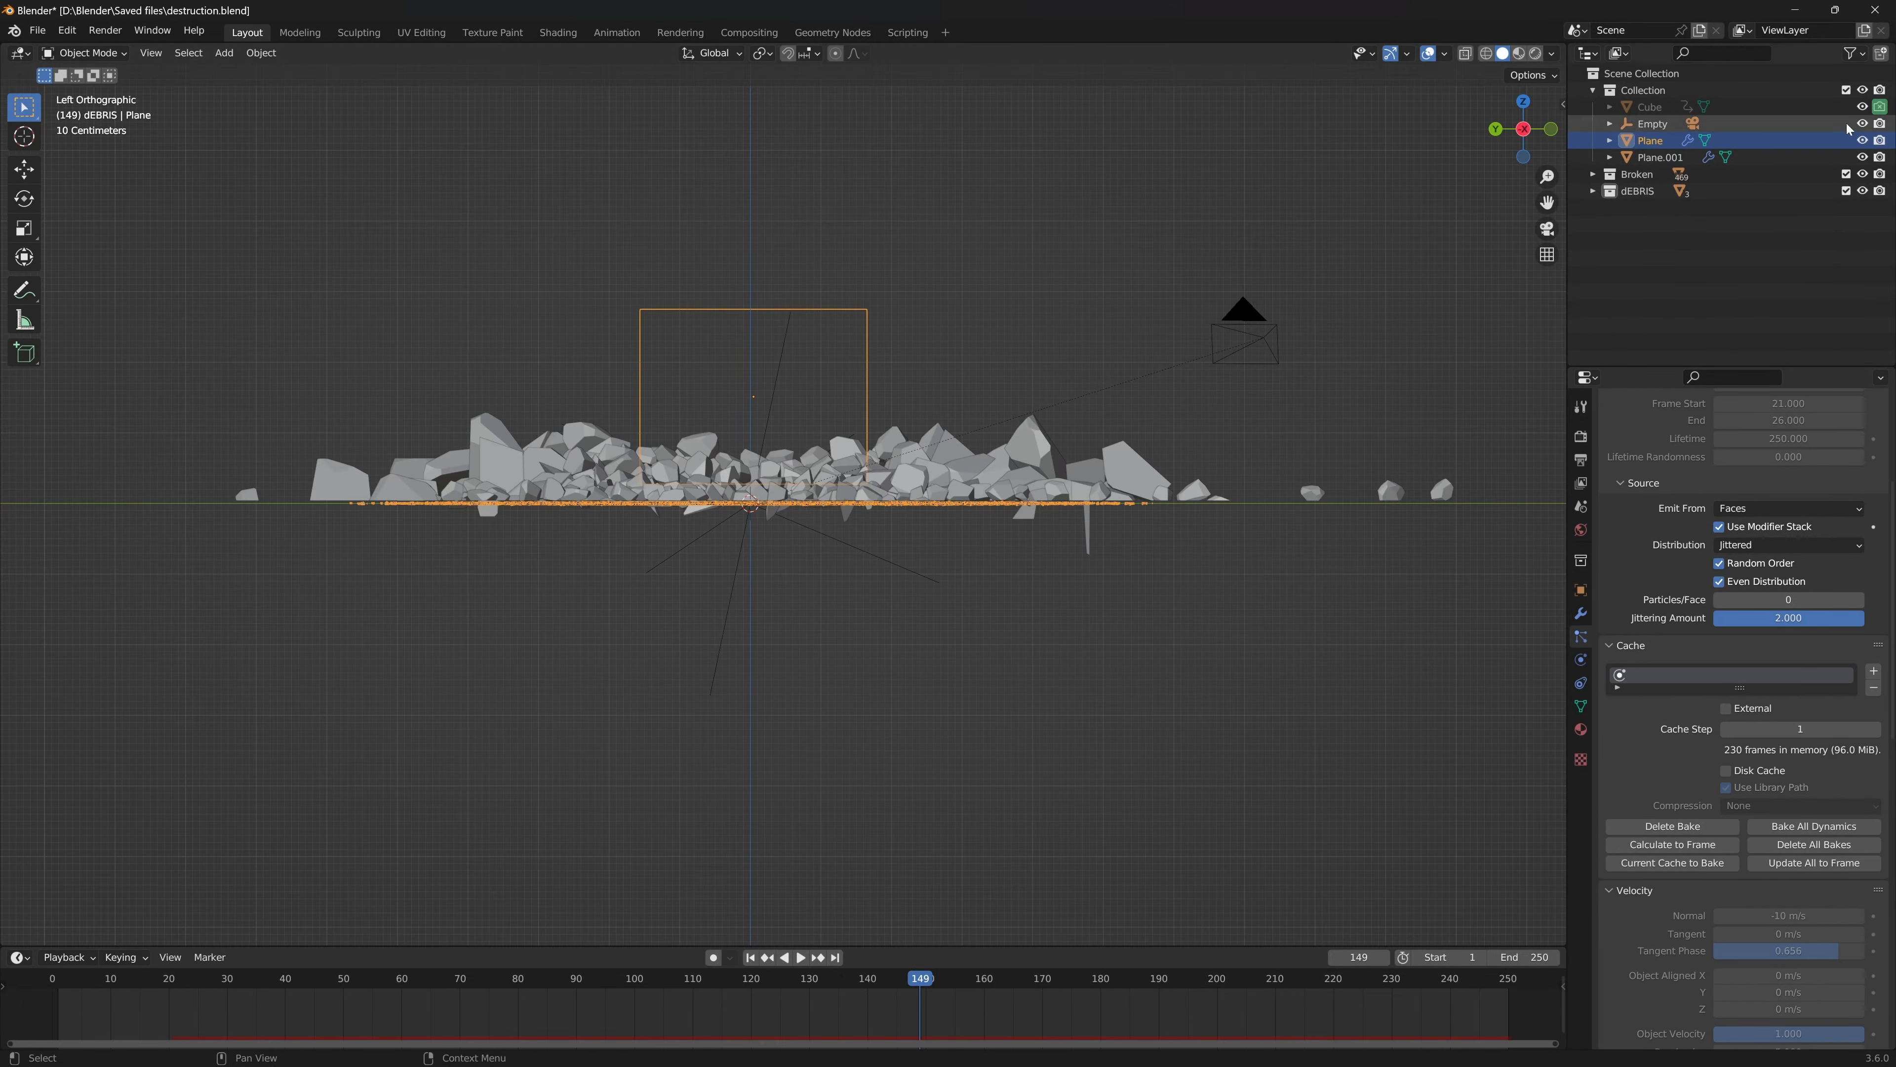
# - Duplicate the emitter Plane in place and remove the particle system from the copy
pyautogui.hotkey('shift', 'd')
pyautogui.rightClick(1126, 449)
pyautogui.scroll(5, 1791, 516)
pyautogui.click(1881, 451)
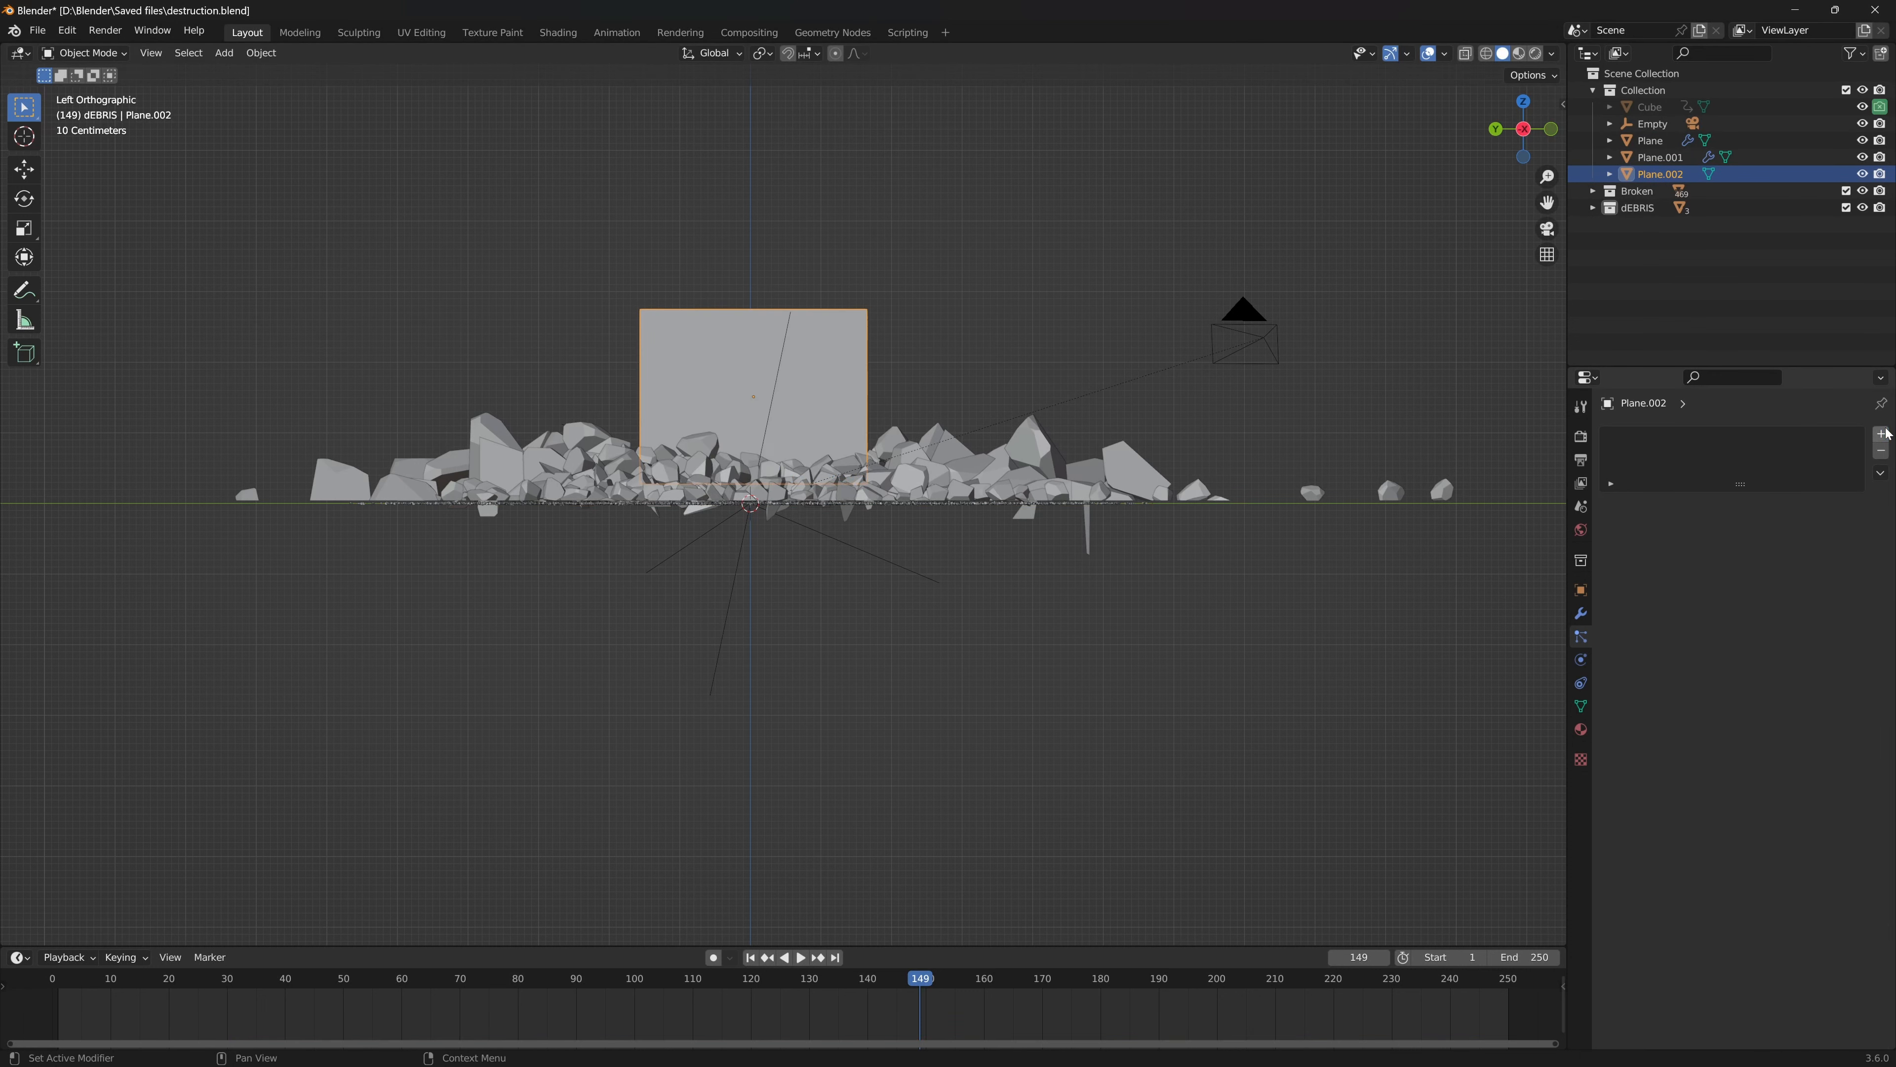
# - Add a new particle system to Plane.002, rendered as Collection with dEBRIS as instance collection and Show Emitter off
pyautogui.click(1883, 433)
pyautogui.scroll(-15, 1791, 672)
pyautogui.click(1788, 825)
pyautogui.click(1810, 888)
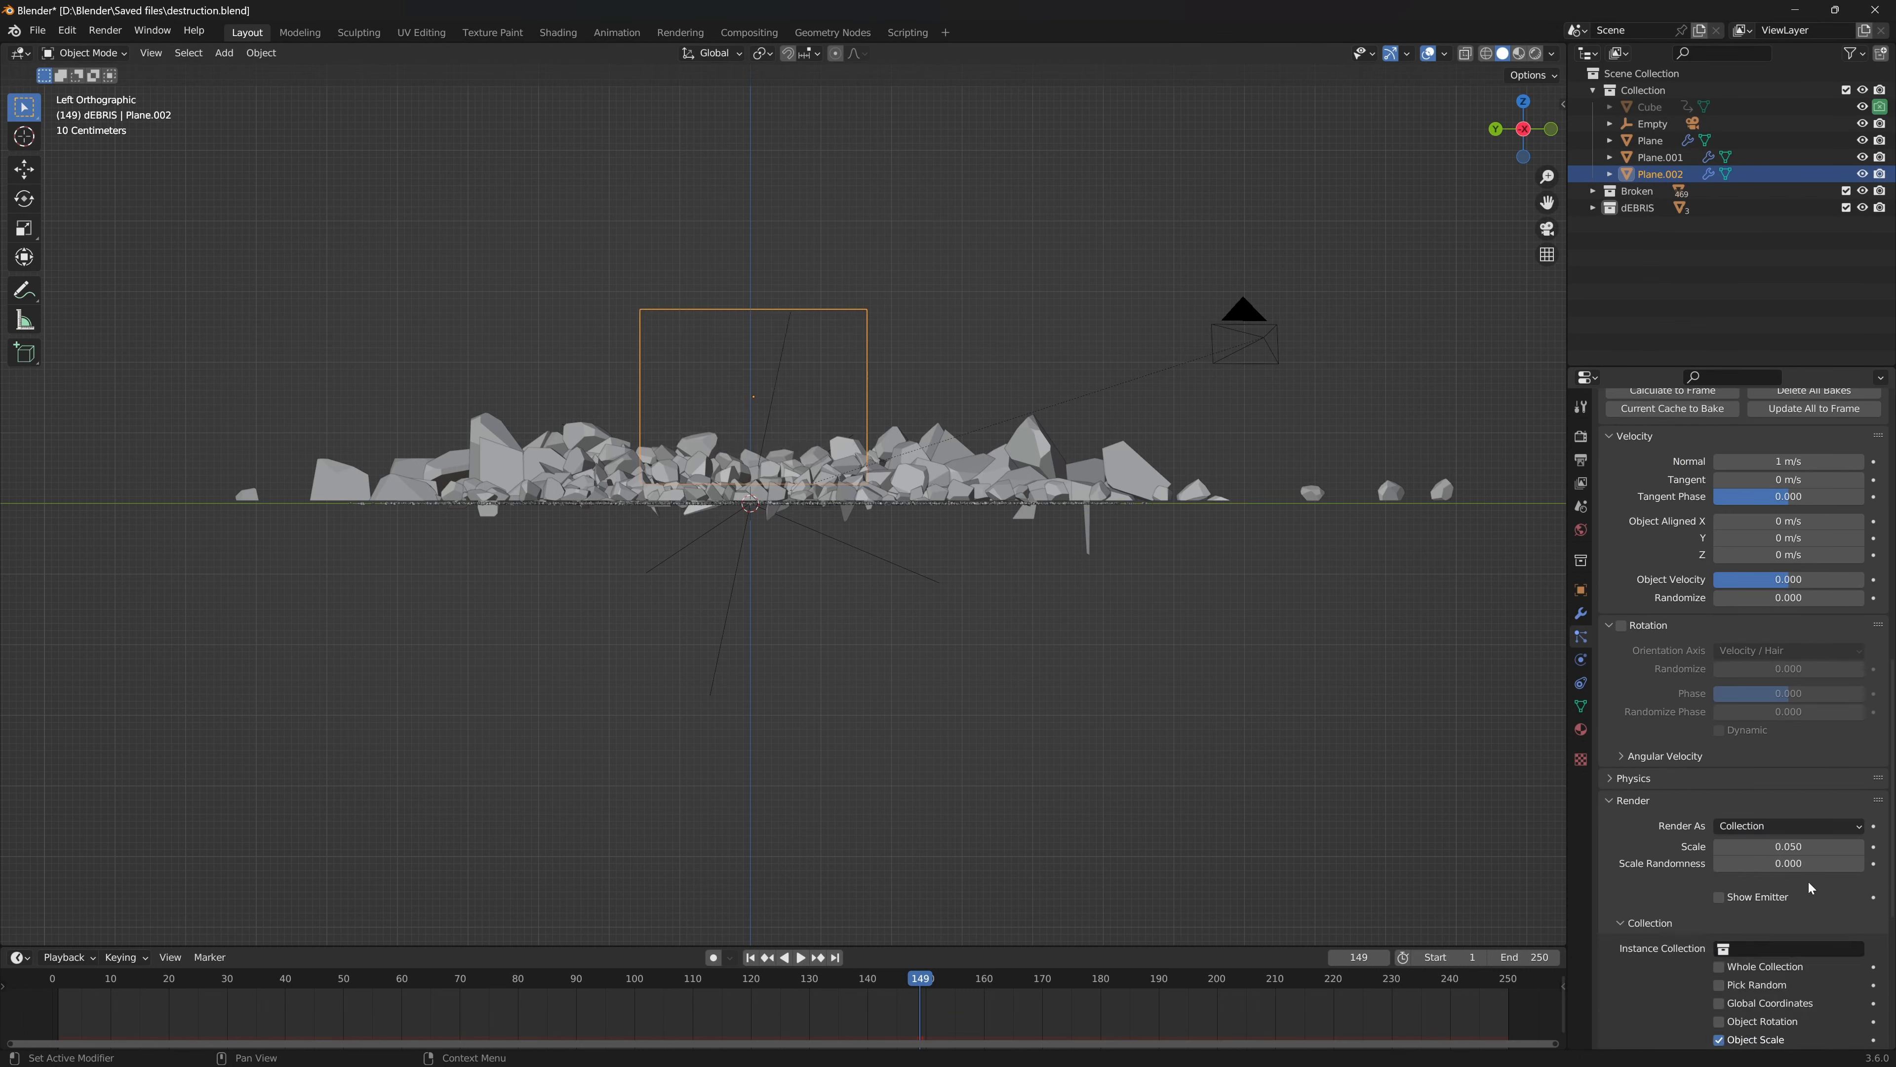
pyautogui.click(1785, 949)
pyautogui.click(1749, 807)
# - Set the new system's particle number to 100000 and briefly preview the emission
pyautogui.scroll(15, 1749, 747)
pyautogui.doubleClick(1773, 581)
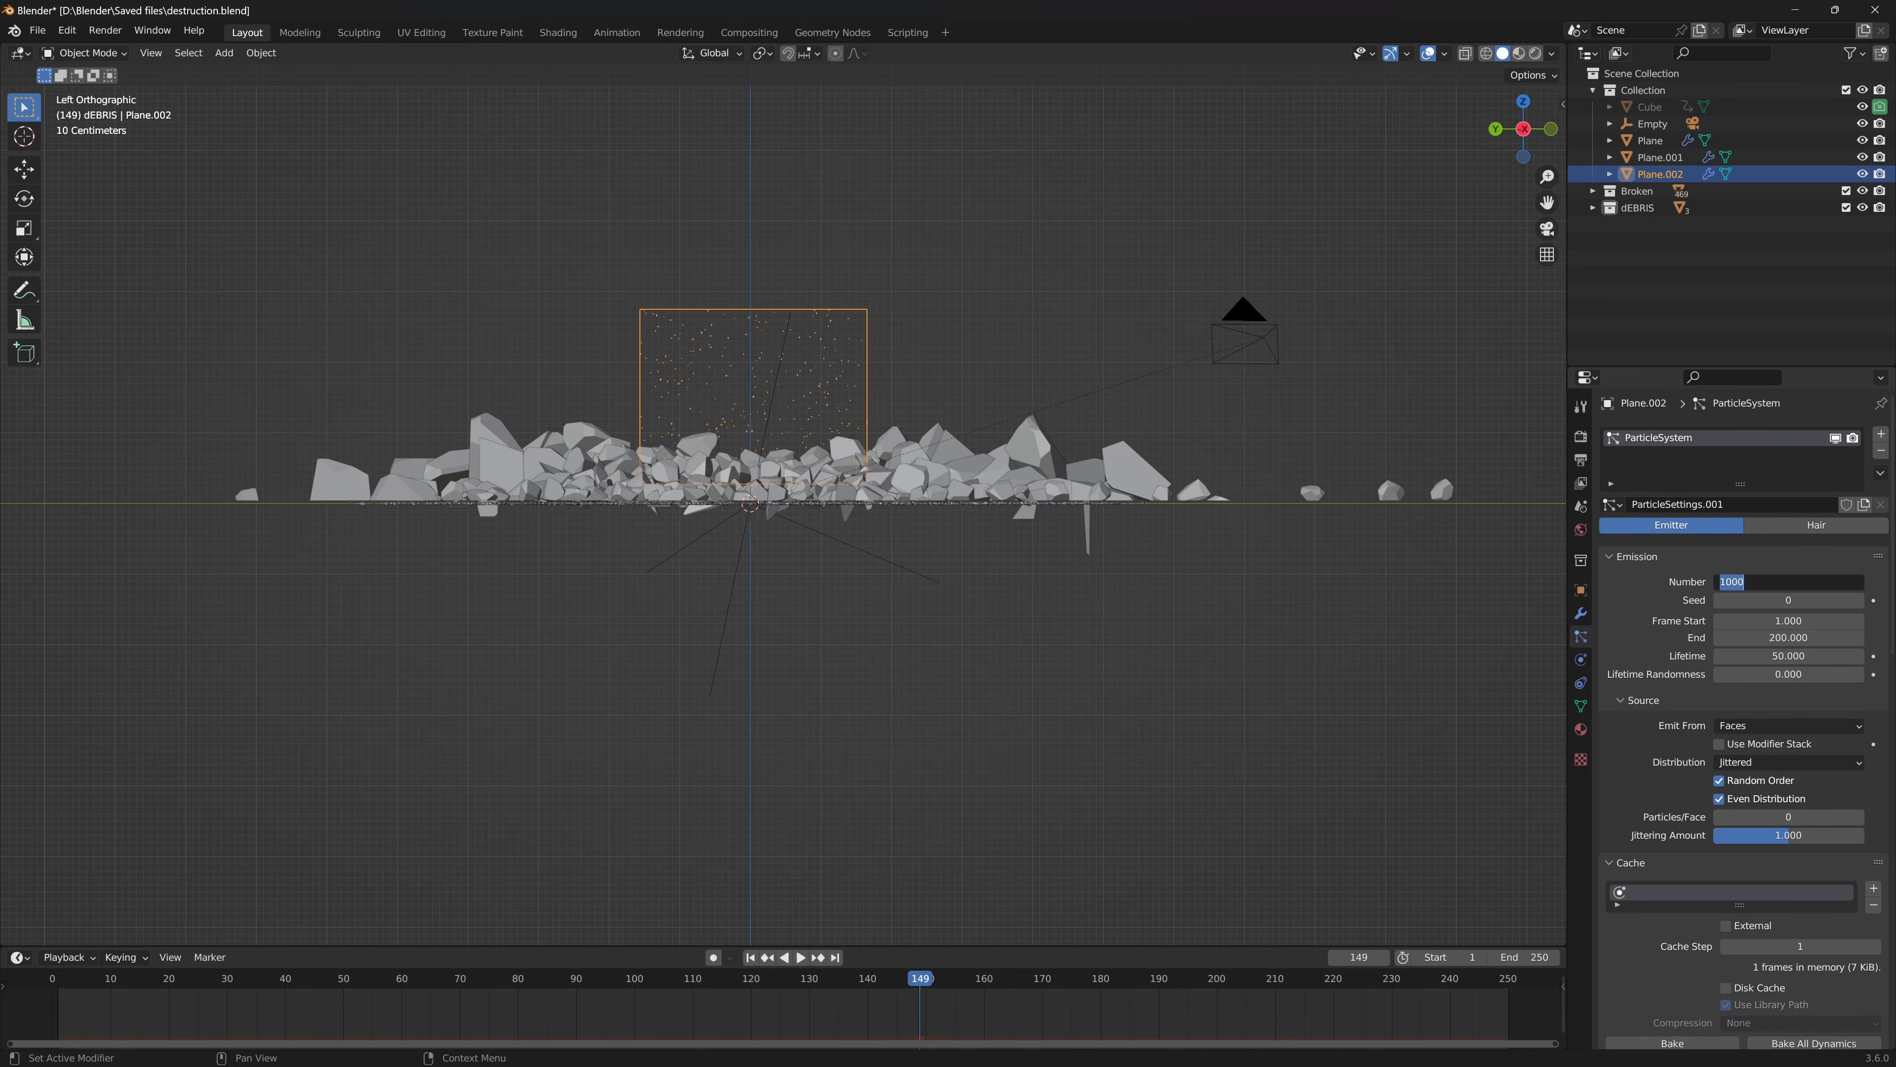
pyautogui.write('100000')
pyautogui.press('Return')
pyautogui.scroll(-5, 1744, 672)
pyautogui.scroll(5, 1743, 672)
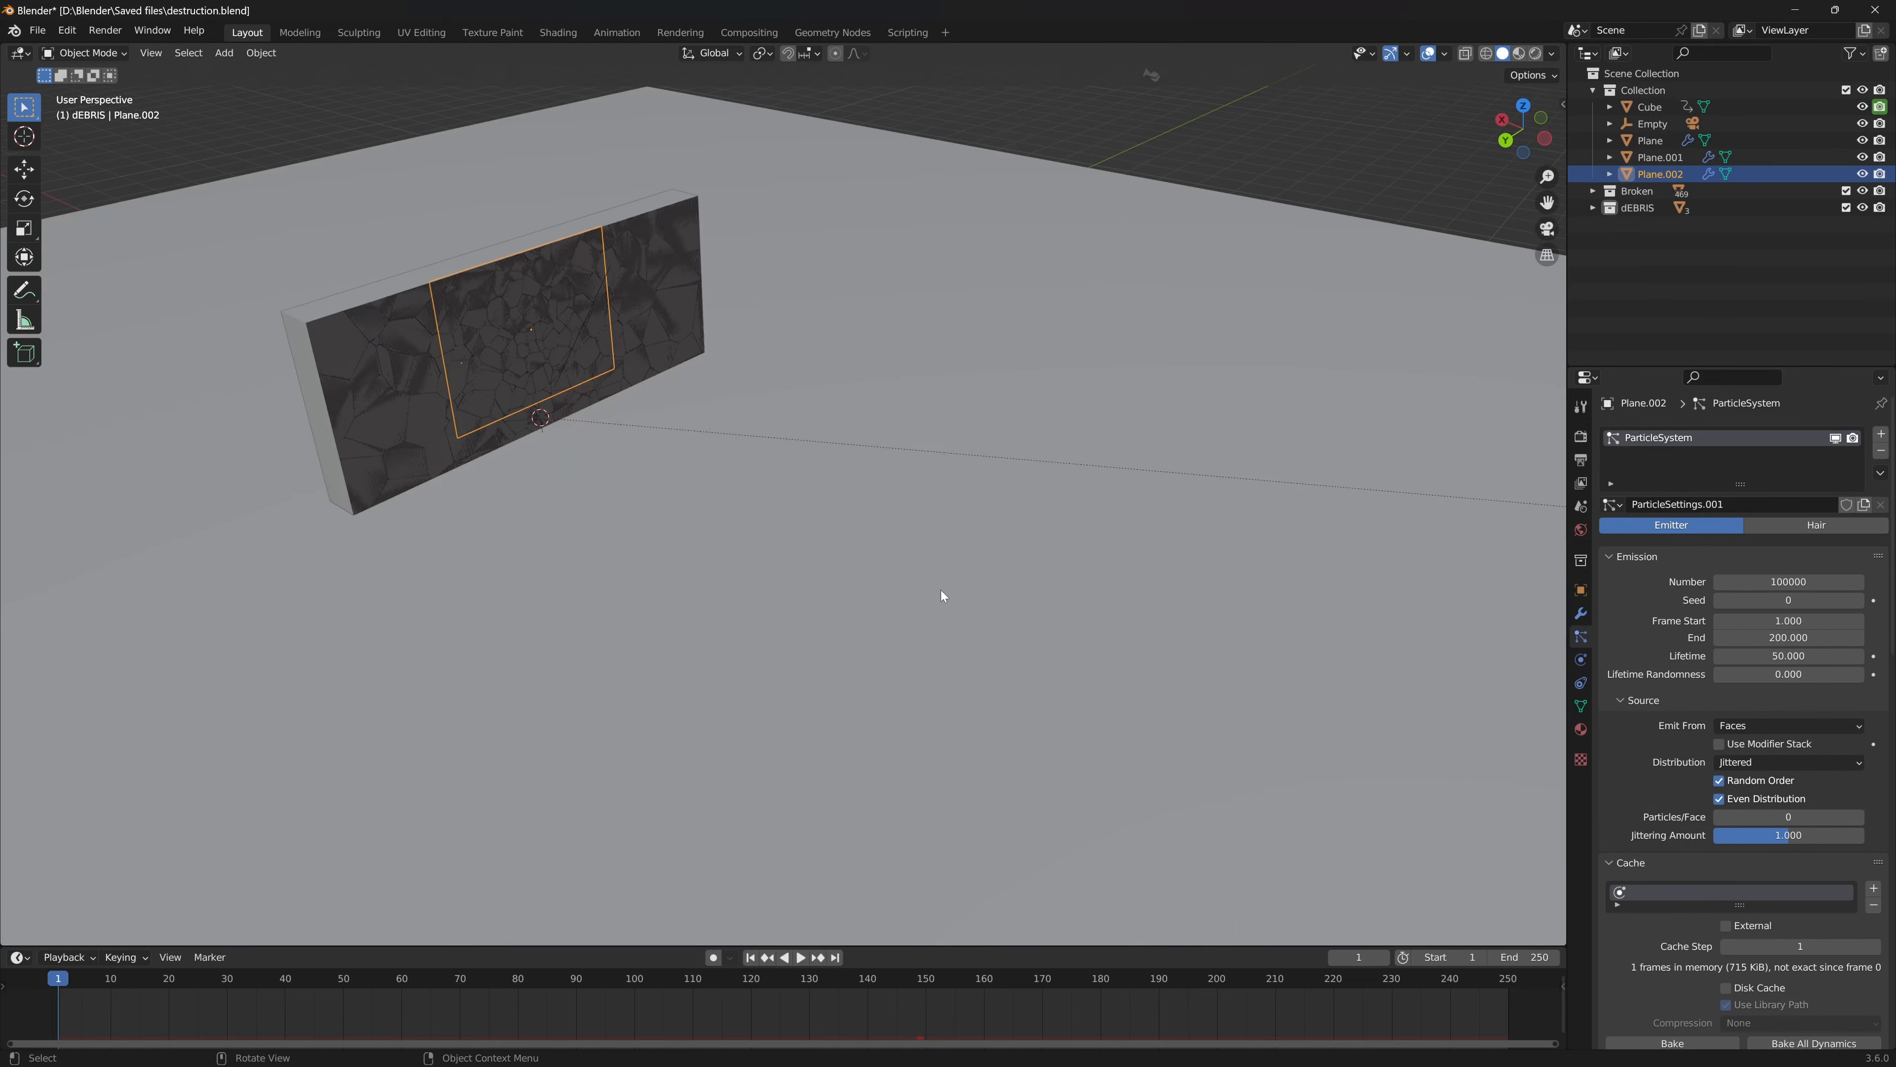
pyautogui.press('space')
pyautogui.press('Escape')
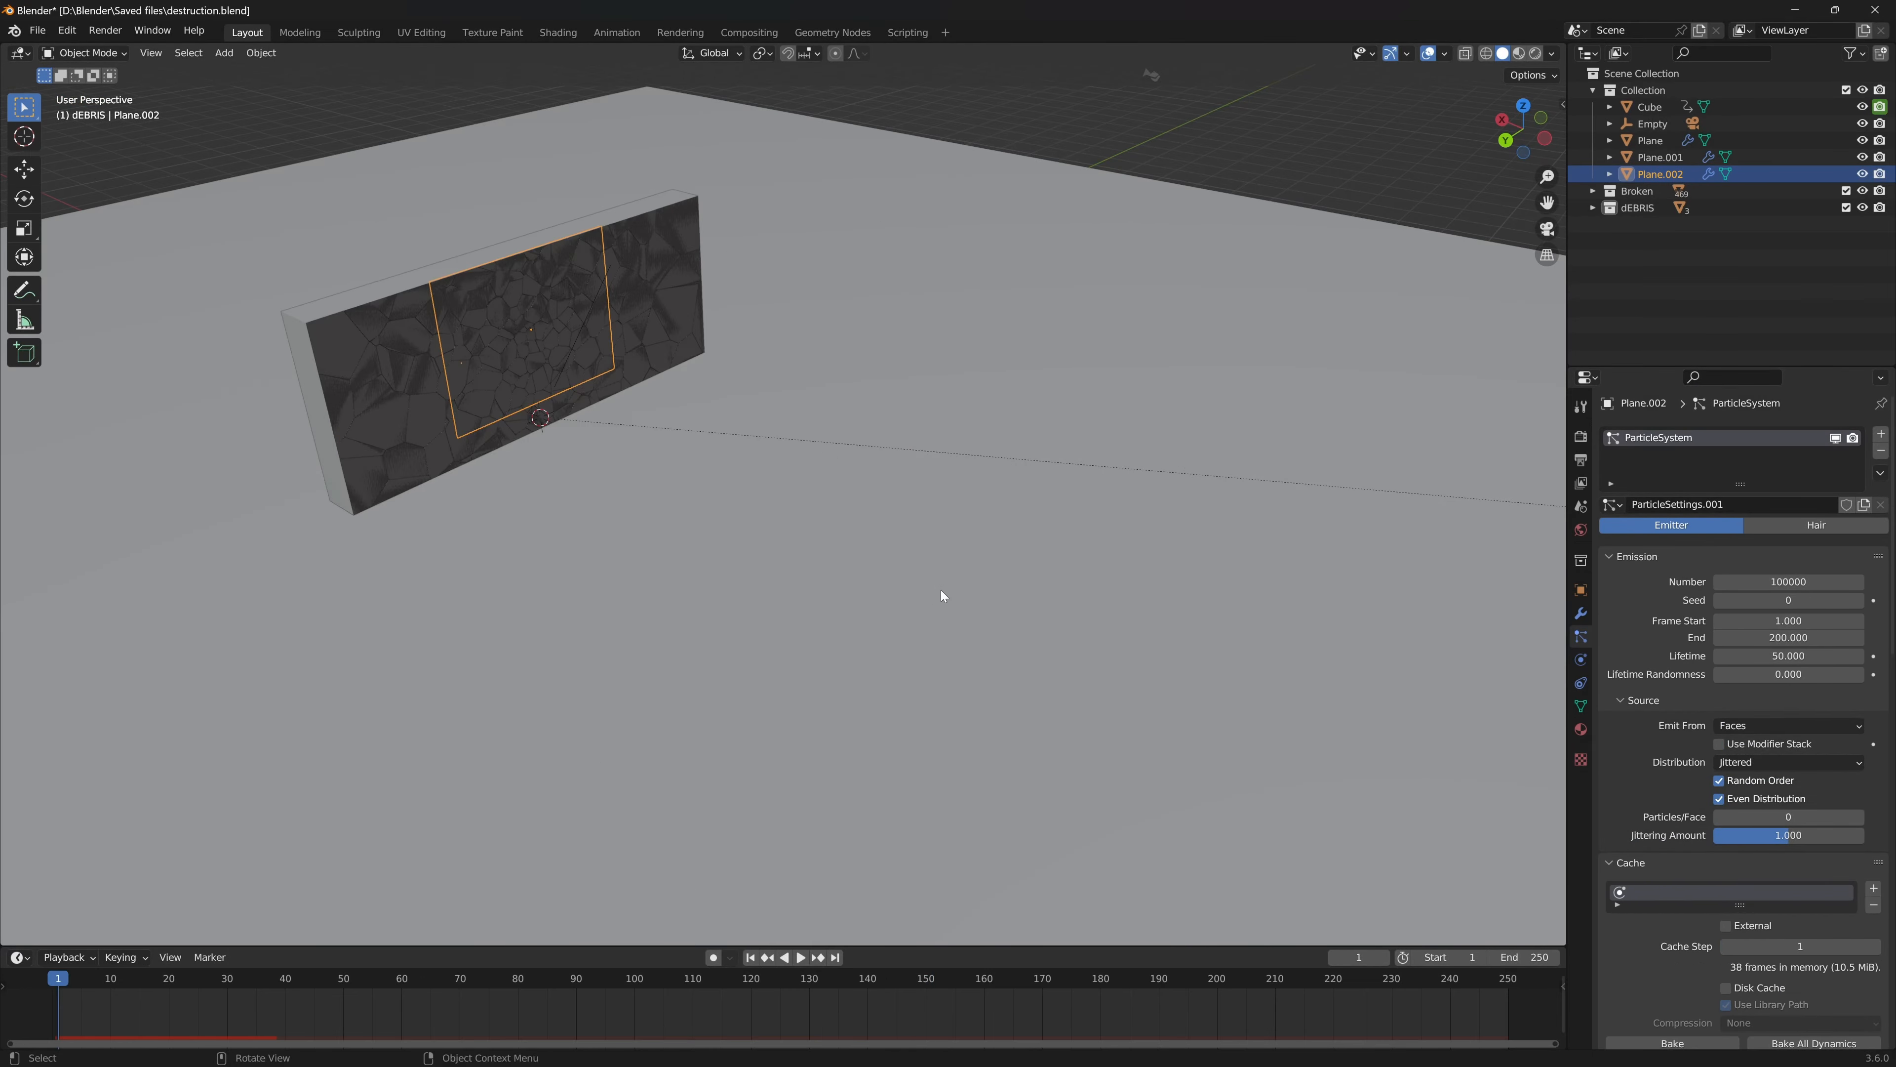
# - Save the file, set Plane.002's emission to frames 21 to 26 with a lifetime of 250, and play the animation
pyautogui.hotkey('ctrl', 's')
pyautogui.write('21')
pyautogui.press('Tab')
pyautogui.write('26')
pyautogui.press('Tab')
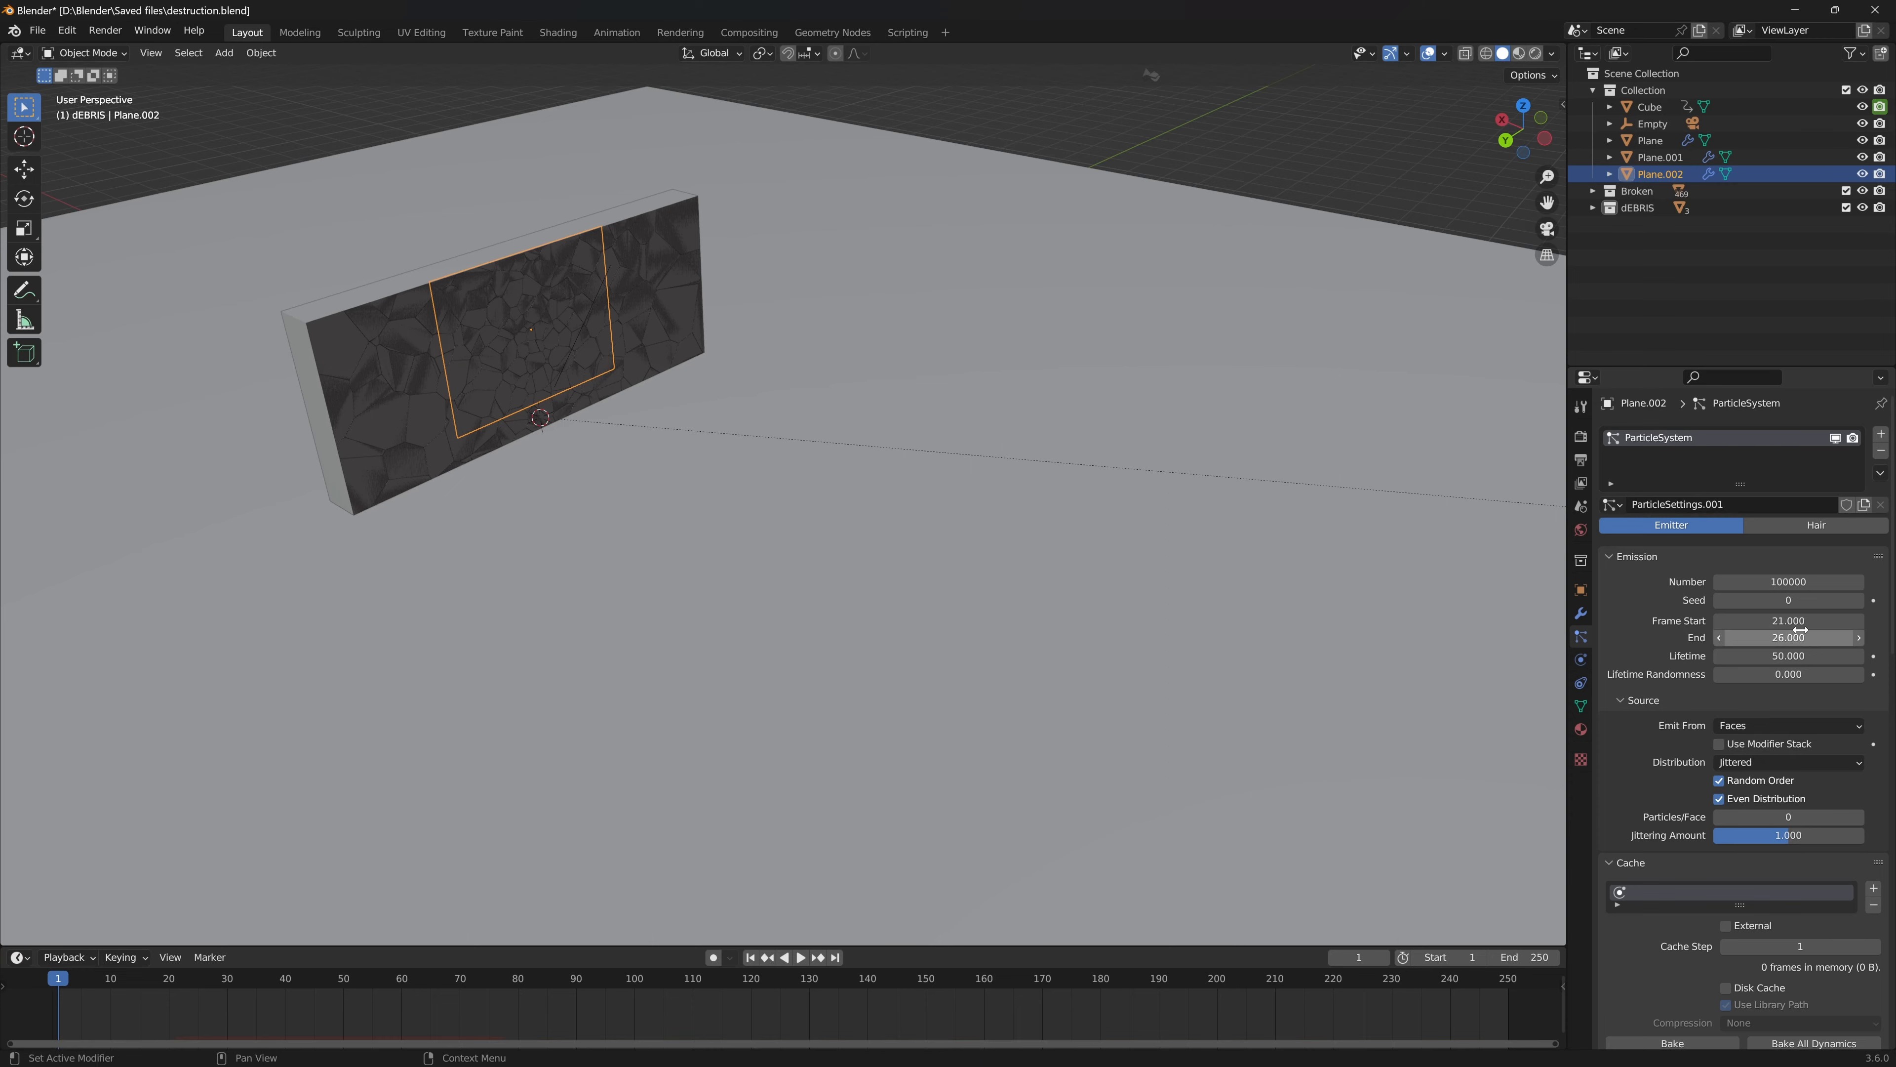
pyautogui.write('2')
pyautogui.press('space')
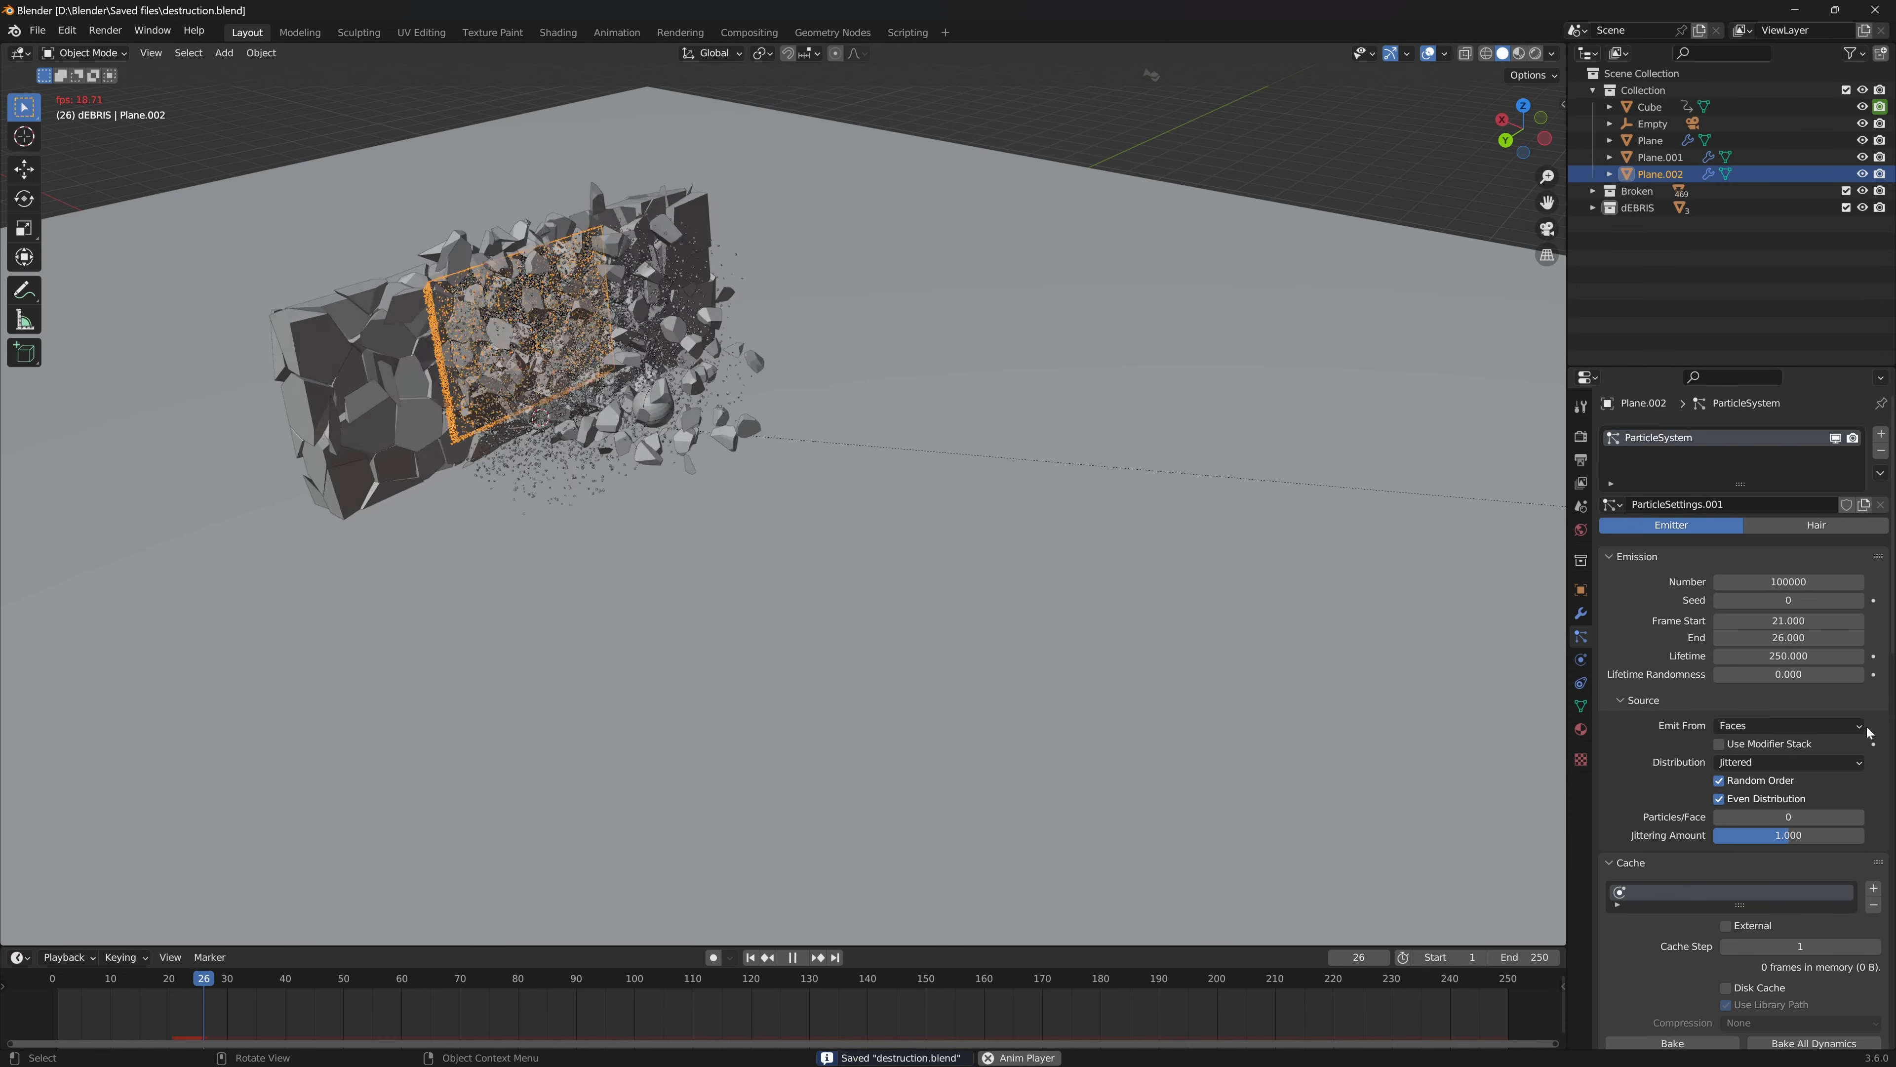
pyautogui.press('space')
# - Set the normal velocity of Plane.002's particles to -10 m/s
pyautogui.moveTo(1314, 657); pyautogui.dragTo(1348, 646, button='middle')
pyautogui.scroll(-9, 1766, 813)
pyautogui.write('-1')
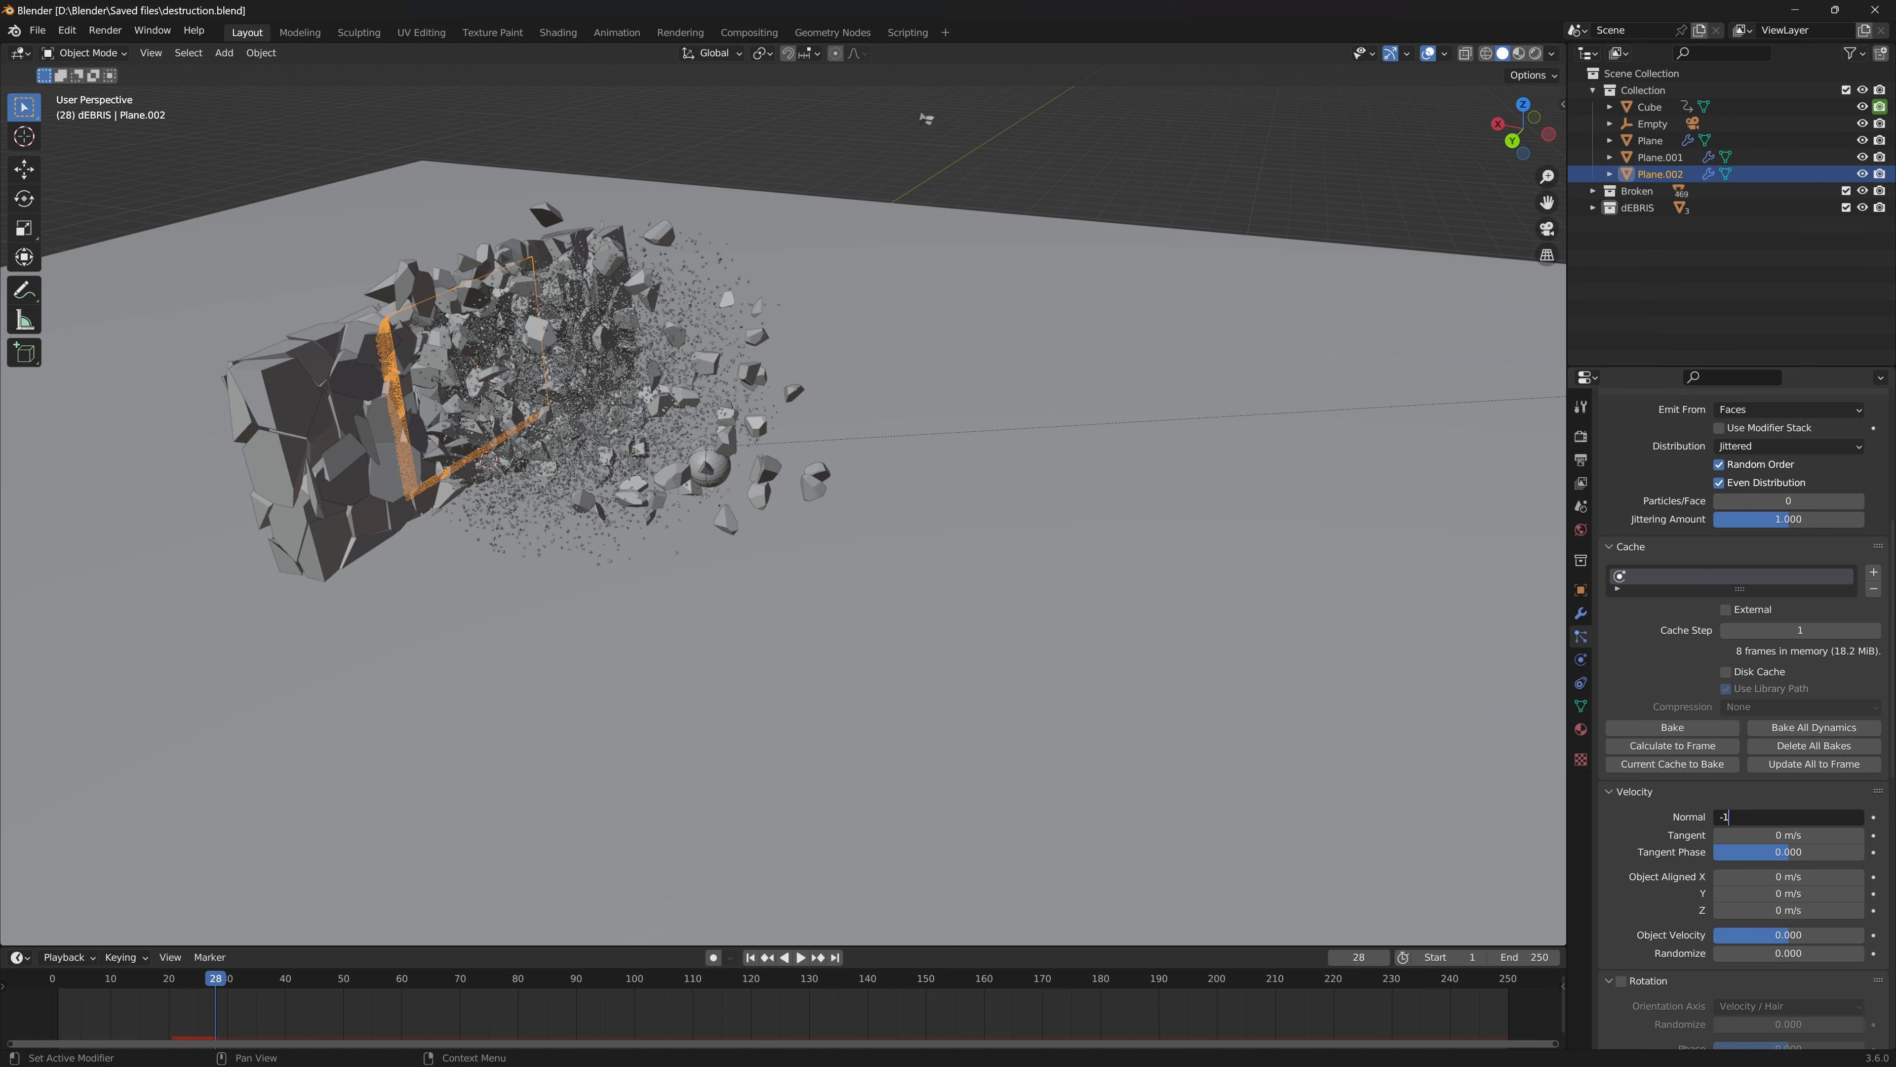
pyautogui.write('0')
pyautogui.press('Return')
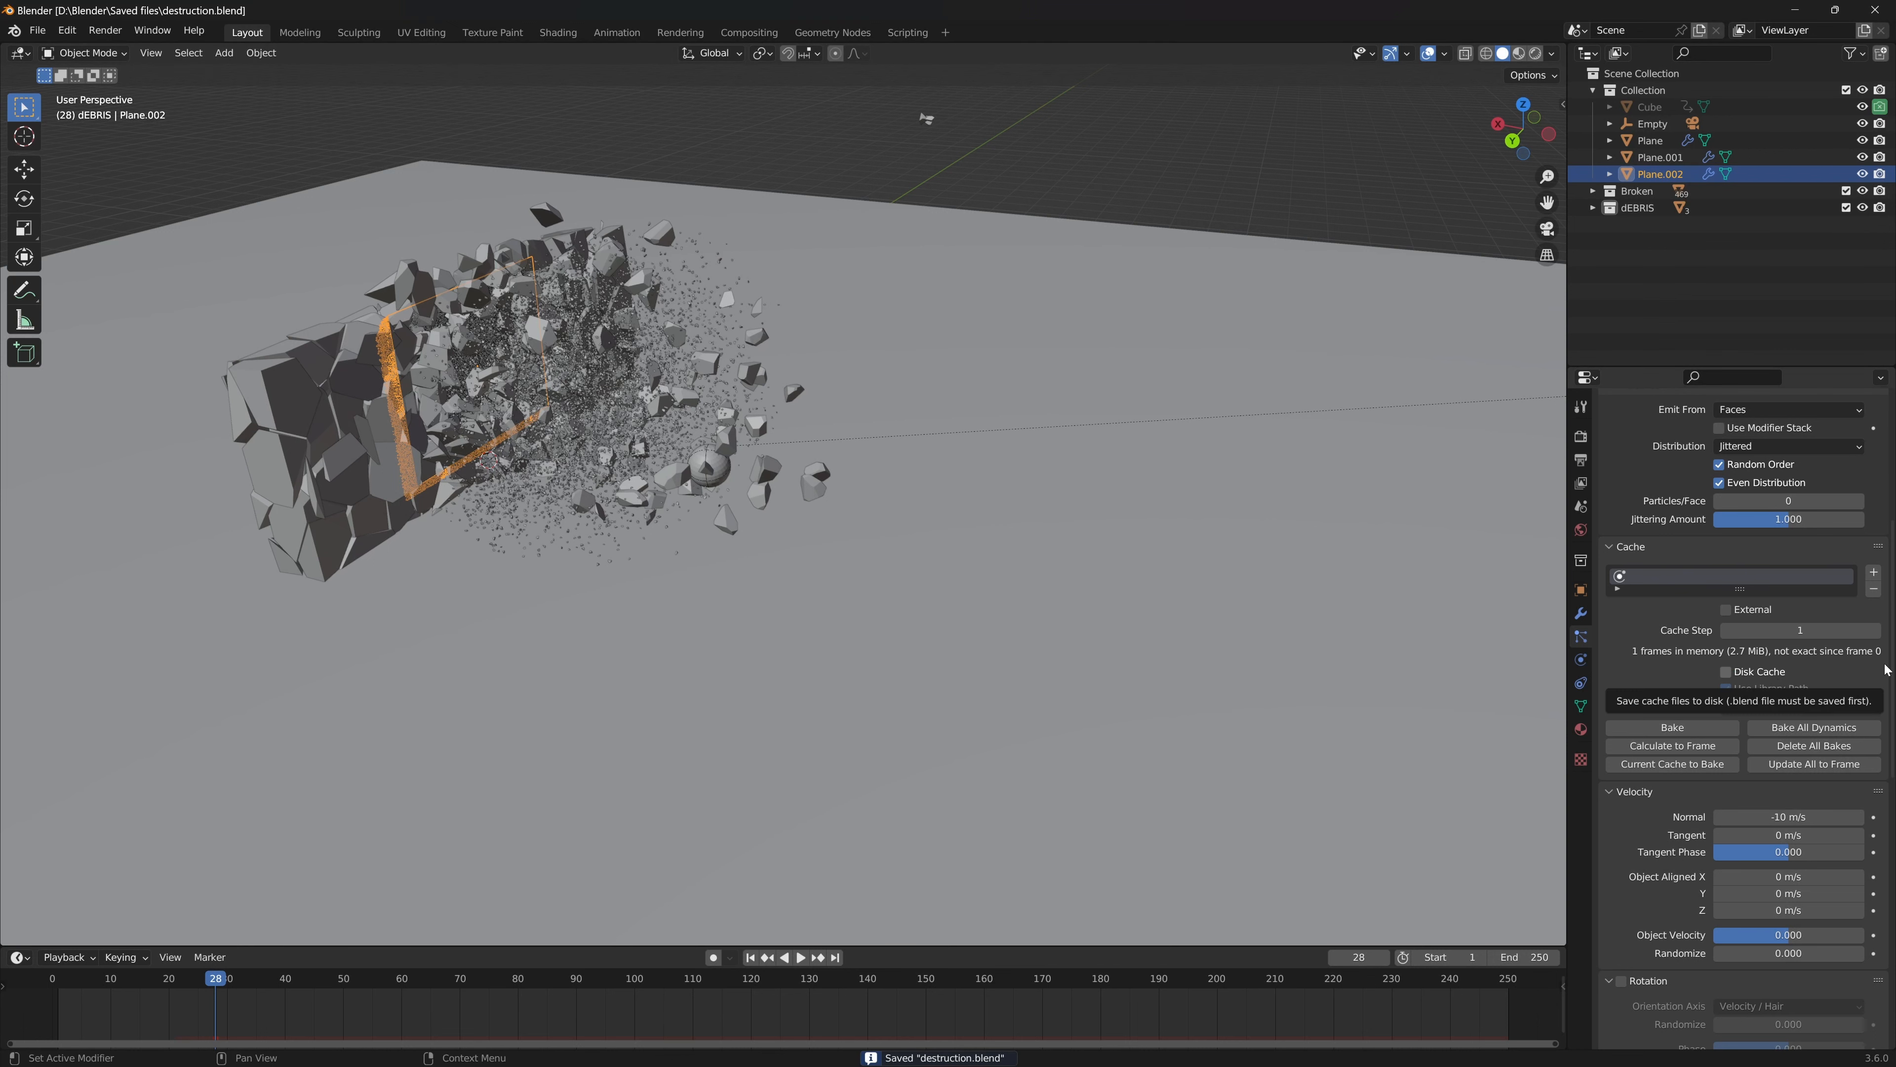
# - Enable particle rotation with Randomize 1, set Object Velocity to 1 and velocity Randomize to 5, and save the file
pyautogui.scroll(-4, 1740, 717)
pyautogui.click(1621, 803)
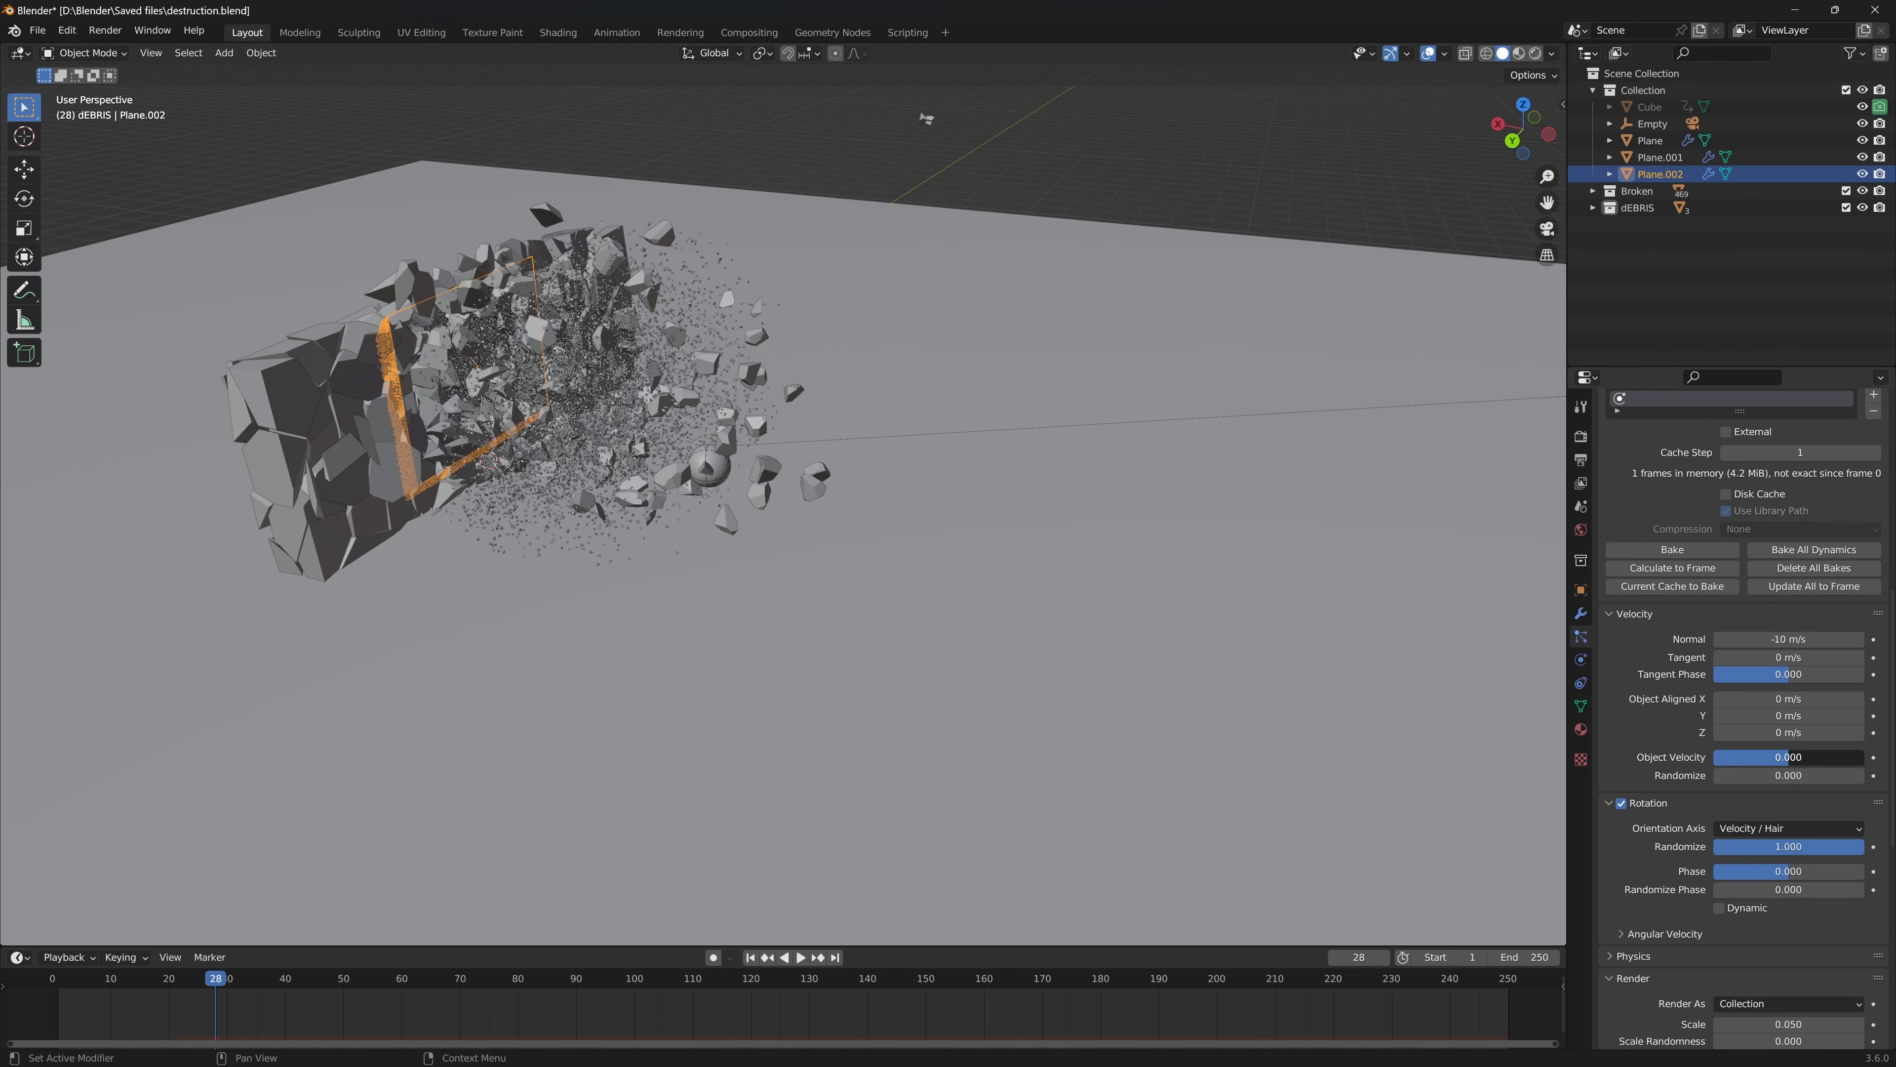
pyautogui.write('5')
pyautogui.press('Return')
pyautogui.hotkey('ctrl', 's')
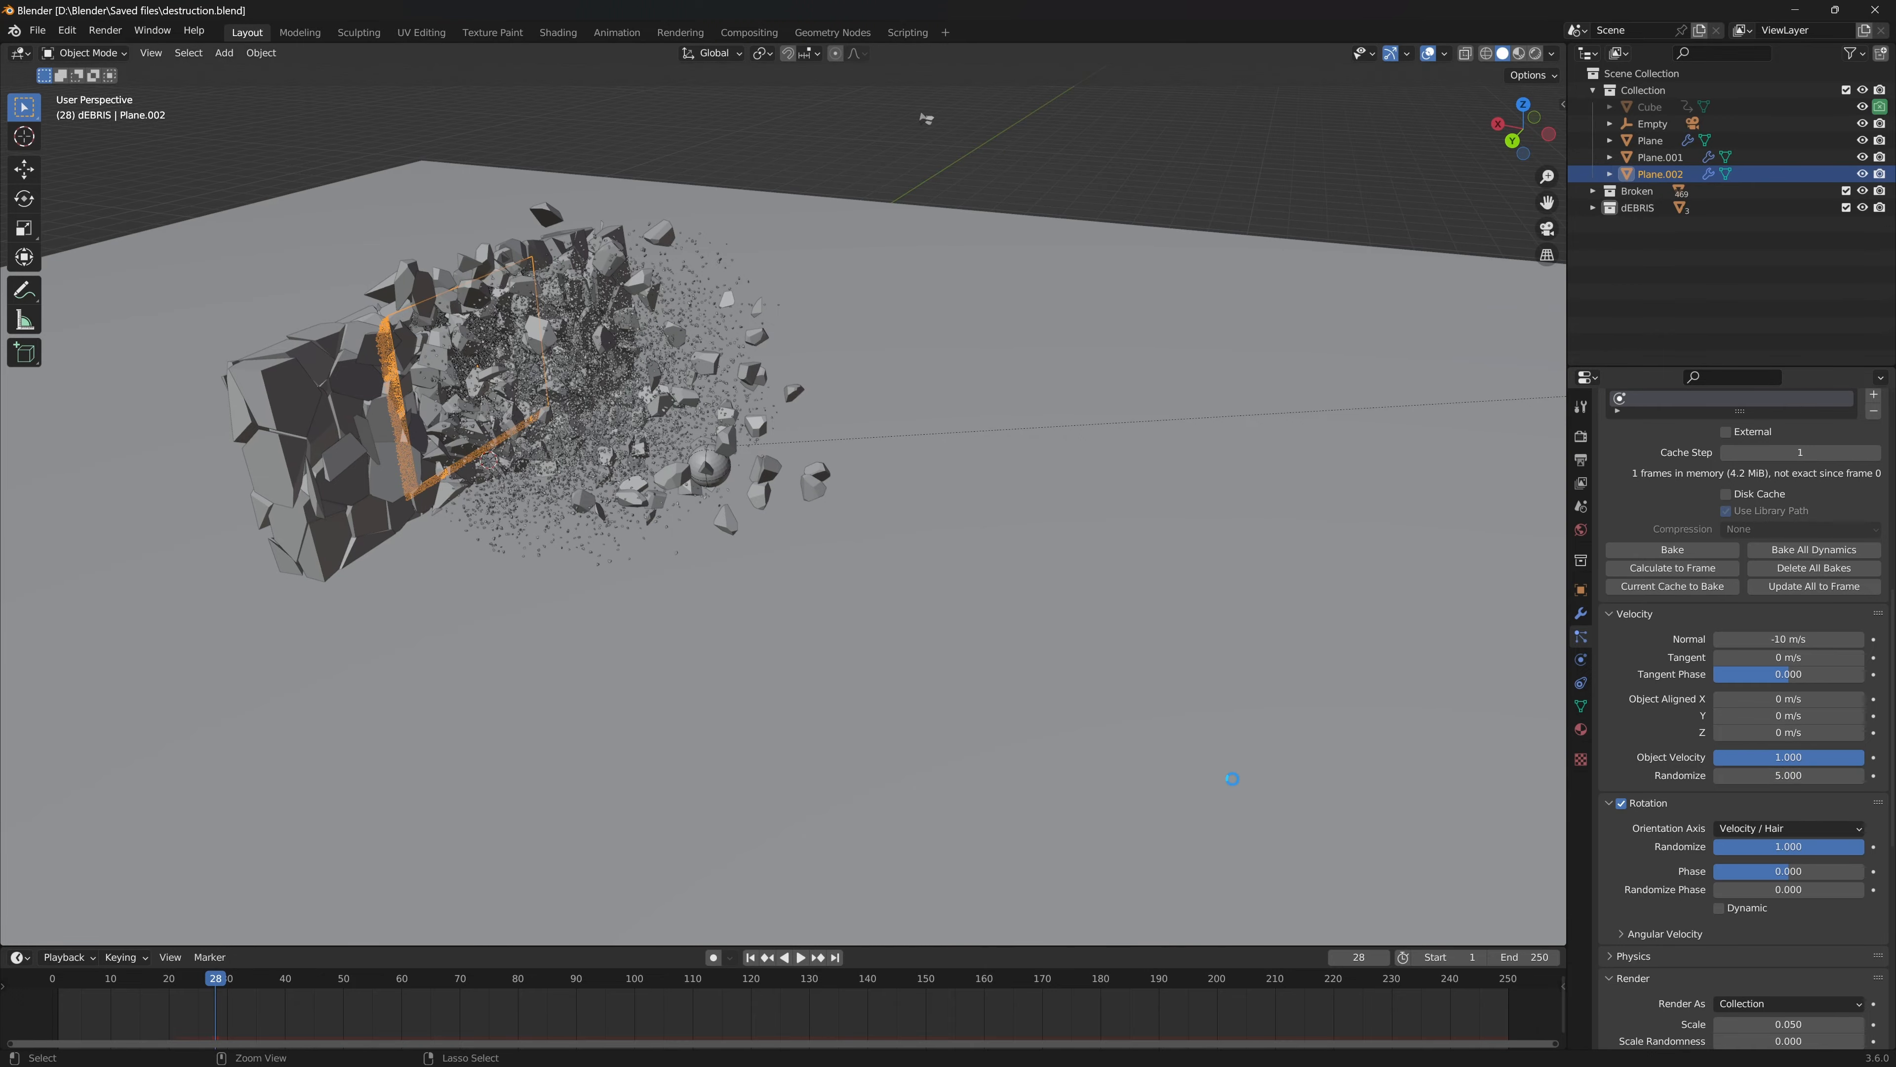
# - Replay the destruction to inspect the dense particle spray, and deselect the emitter
pyautogui.press('space')
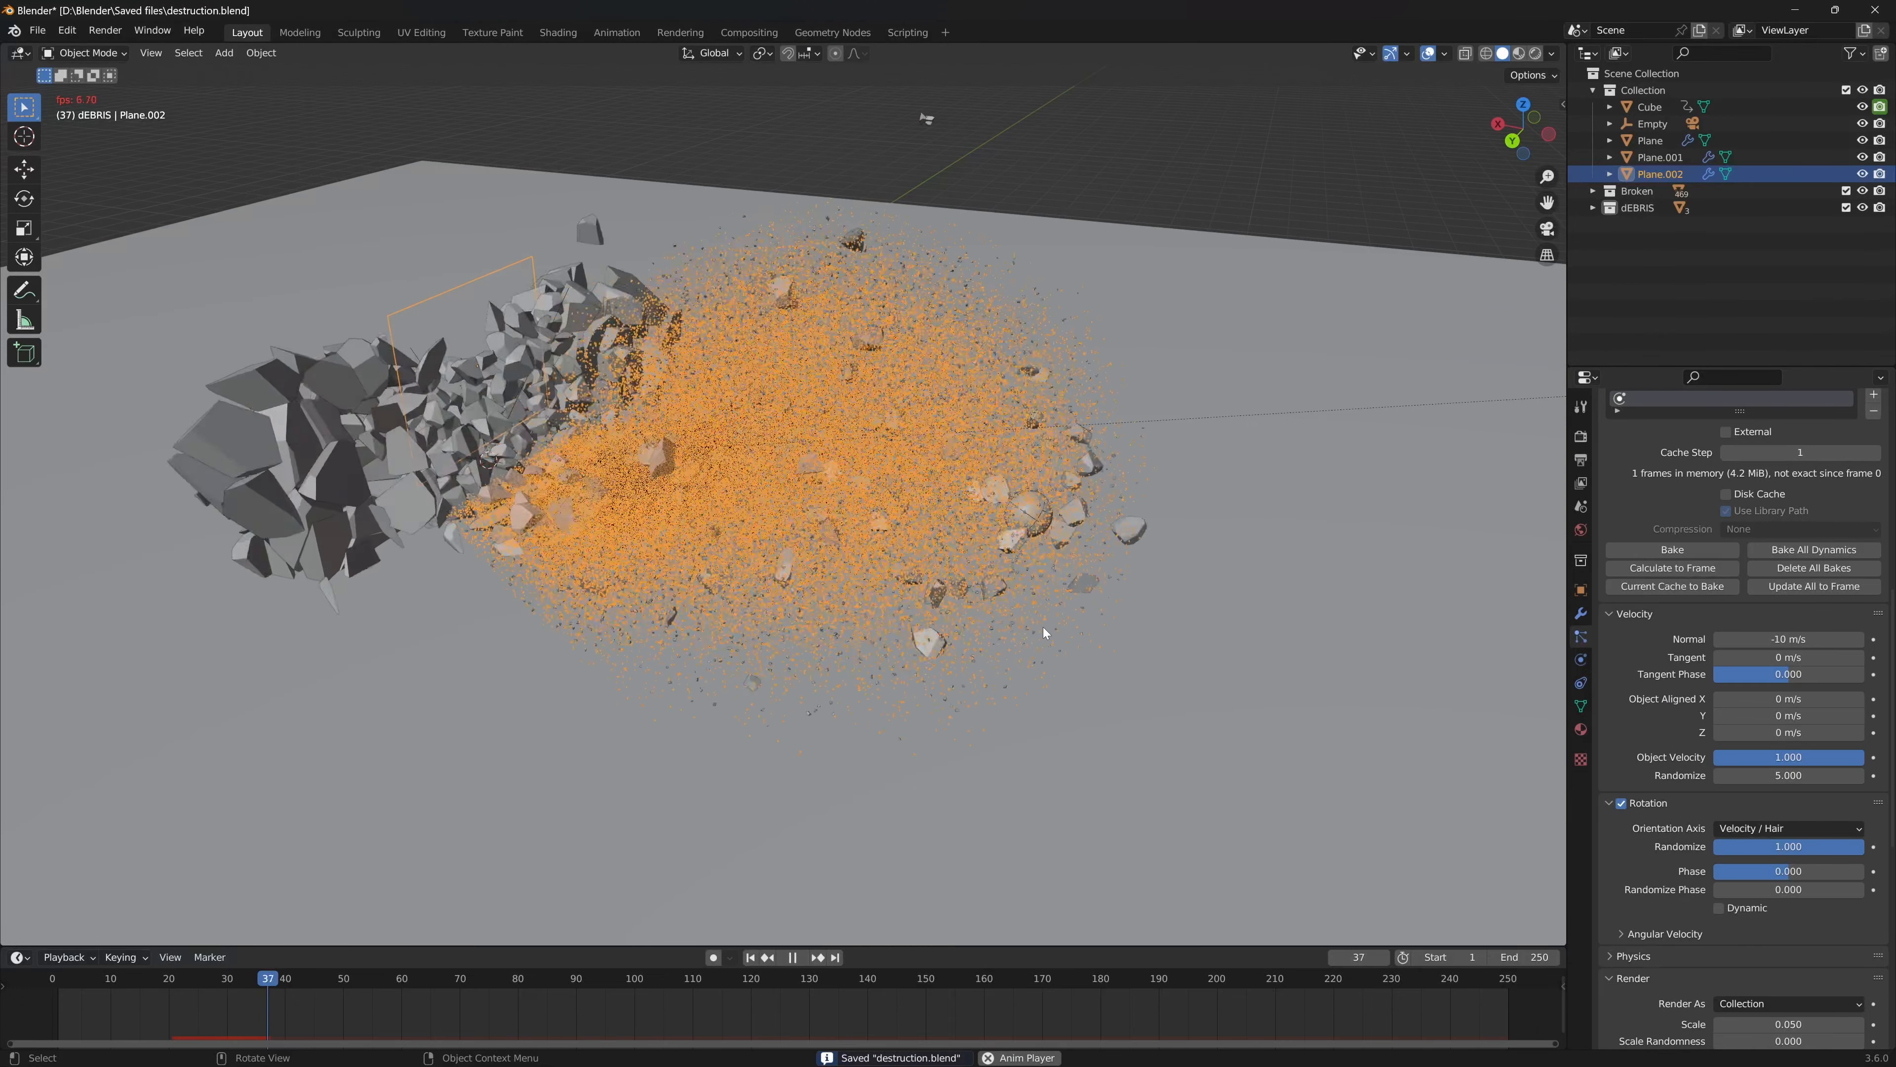
pyautogui.press('space')
pyautogui.hotkey('alt', 'a')
pyautogui.moveTo(1239, 438); pyautogui.dragTo(1164, 425, button='middle')
# - Set the render scale of Plane.002's particles to 0.020 and replay the destruction from the first frame
pyautogui.hotkey('shift', 'Left')
pyautogui.scroll(-12, 1689, 824)
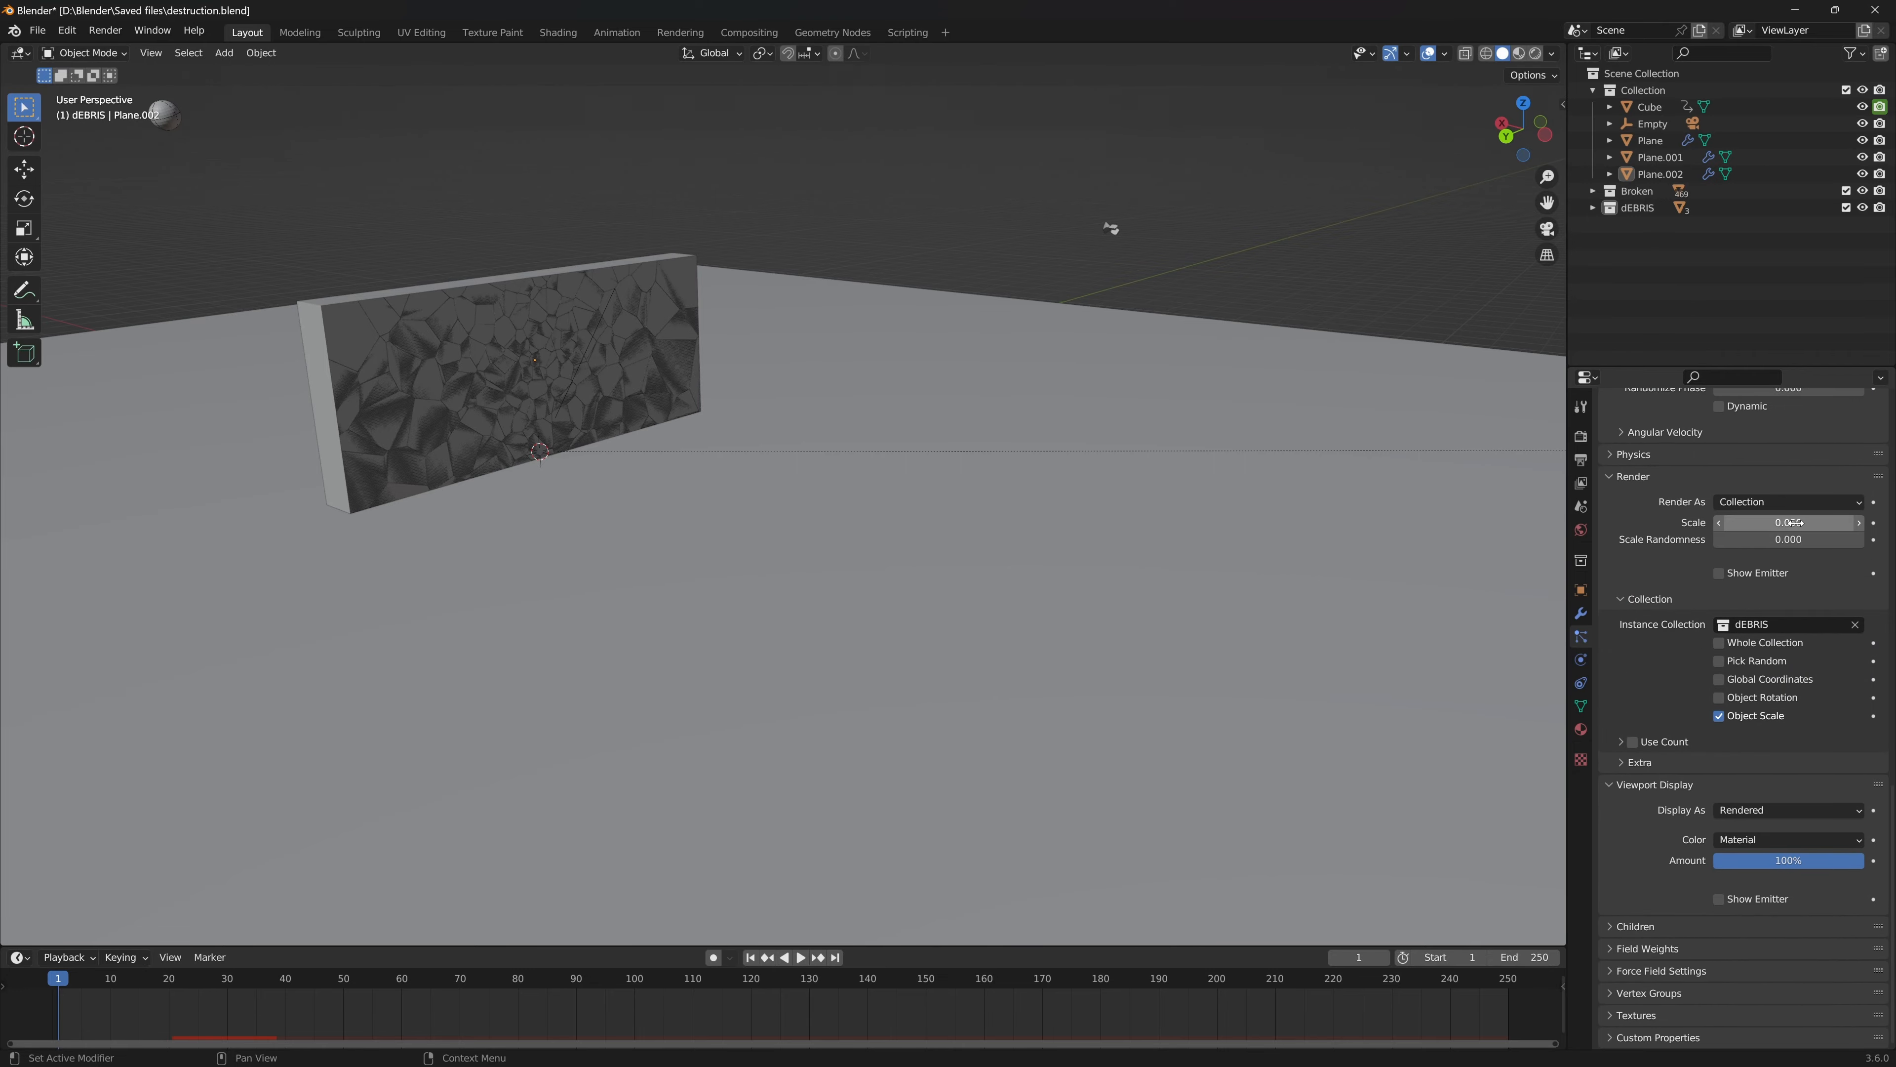
pyautogui.press('space')
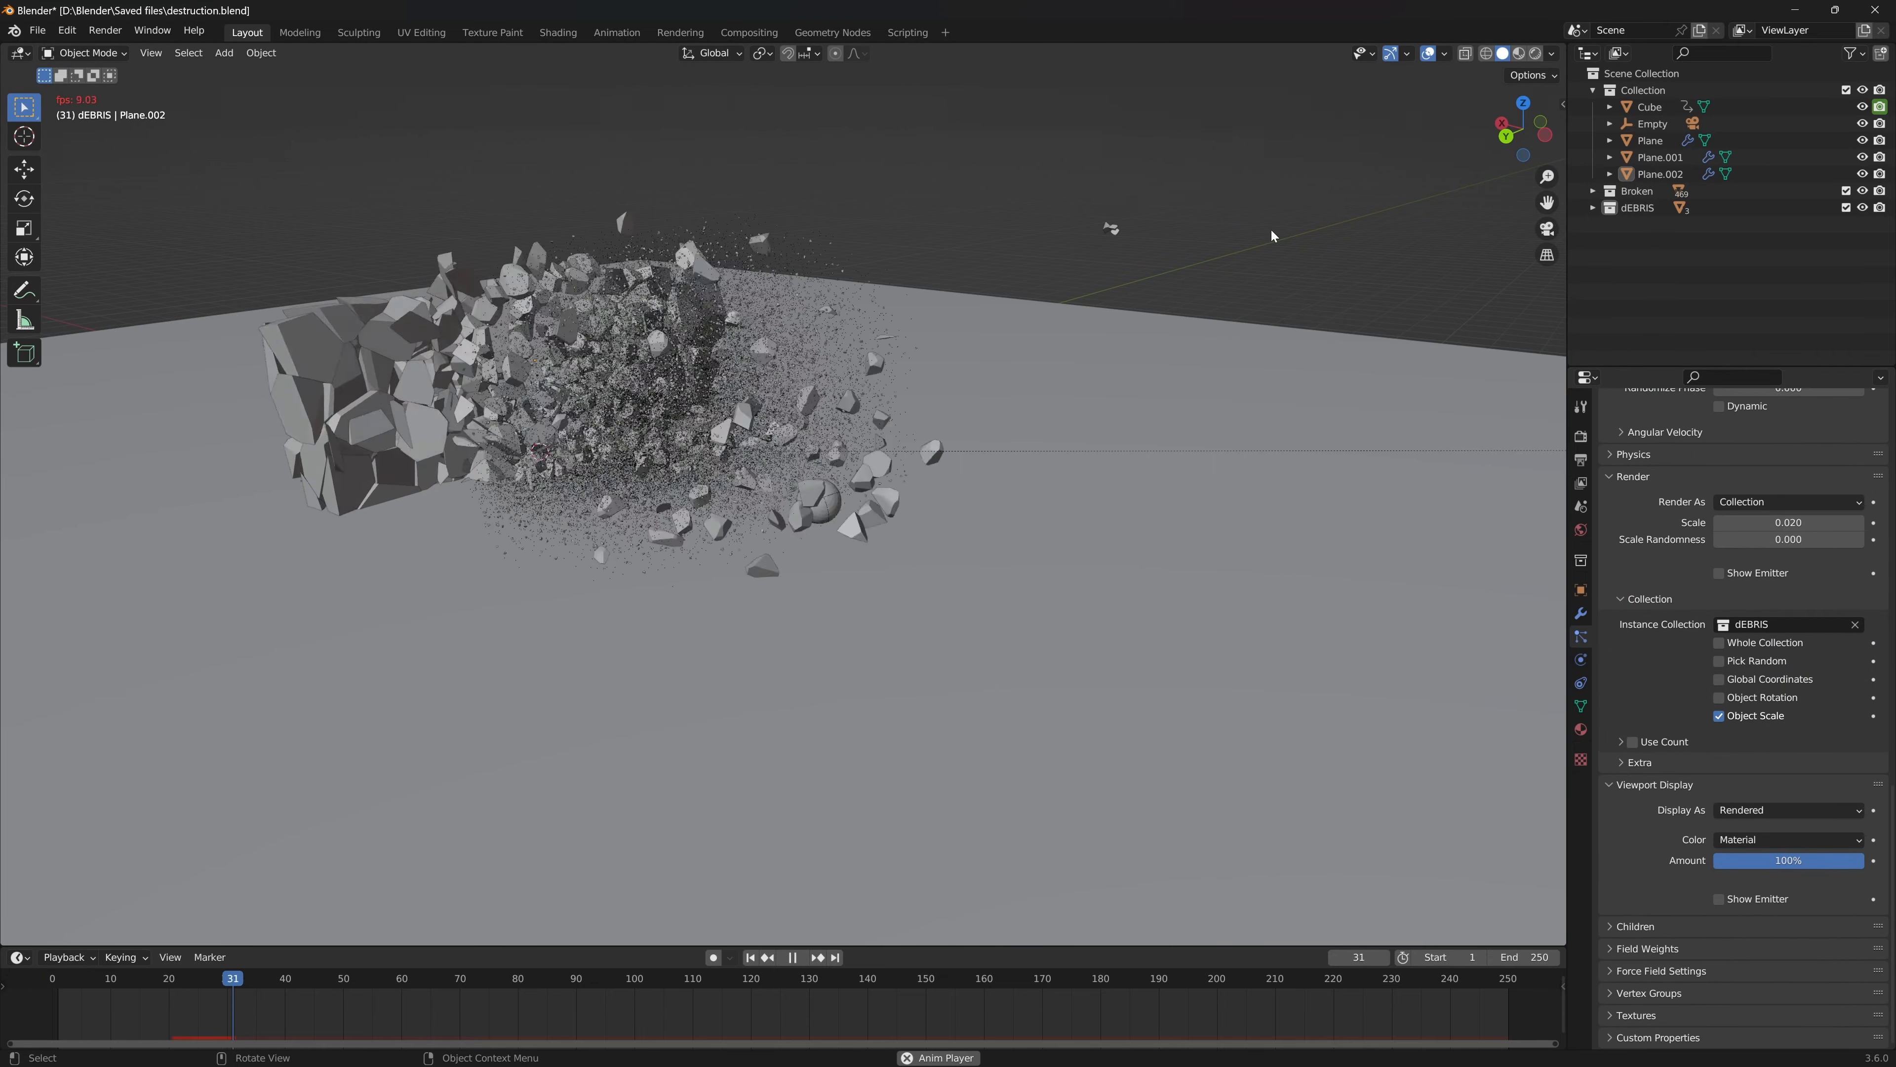
pyautogui.moveTo(1272, 230); pyautogui.dragTo(1007, 622, button='middle')
pyautogui.press('Escape')
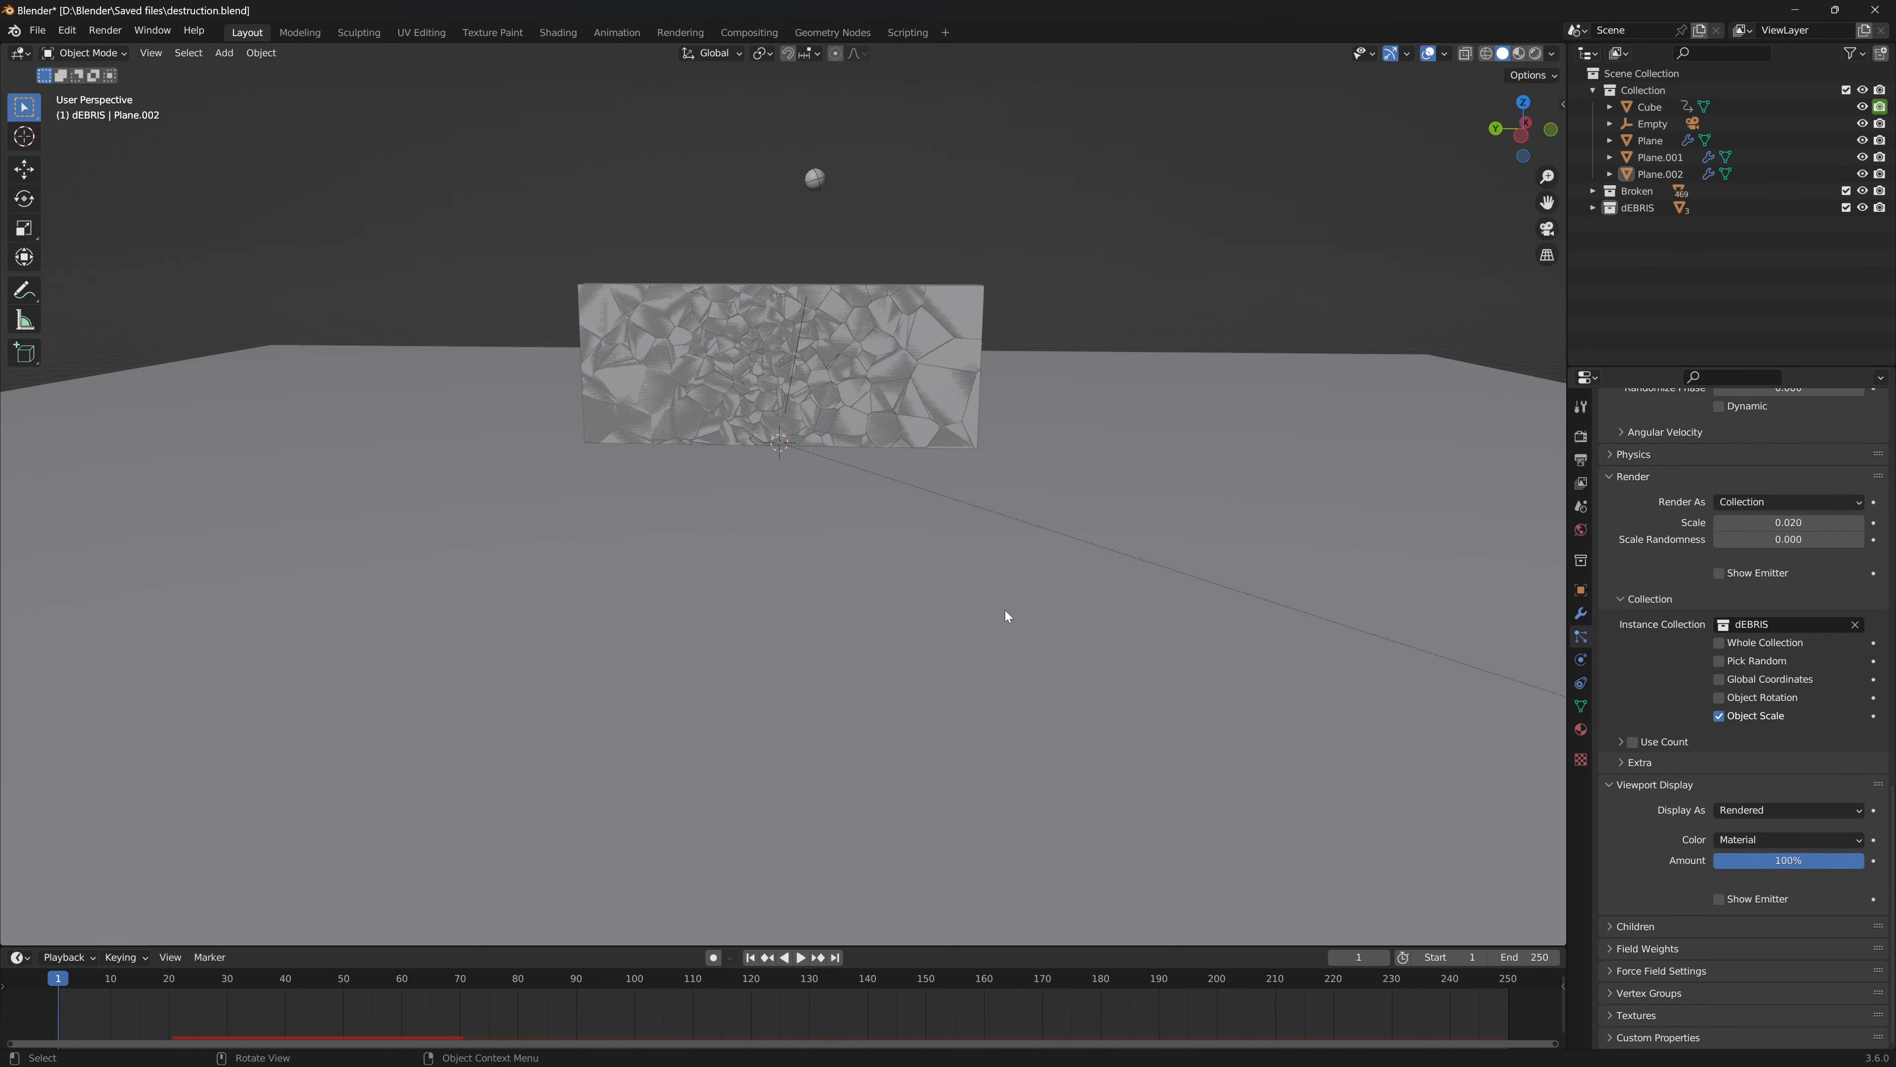
# - Rename the object Plane.002 to "Small parts"
pyautogui.click(1680, 173)
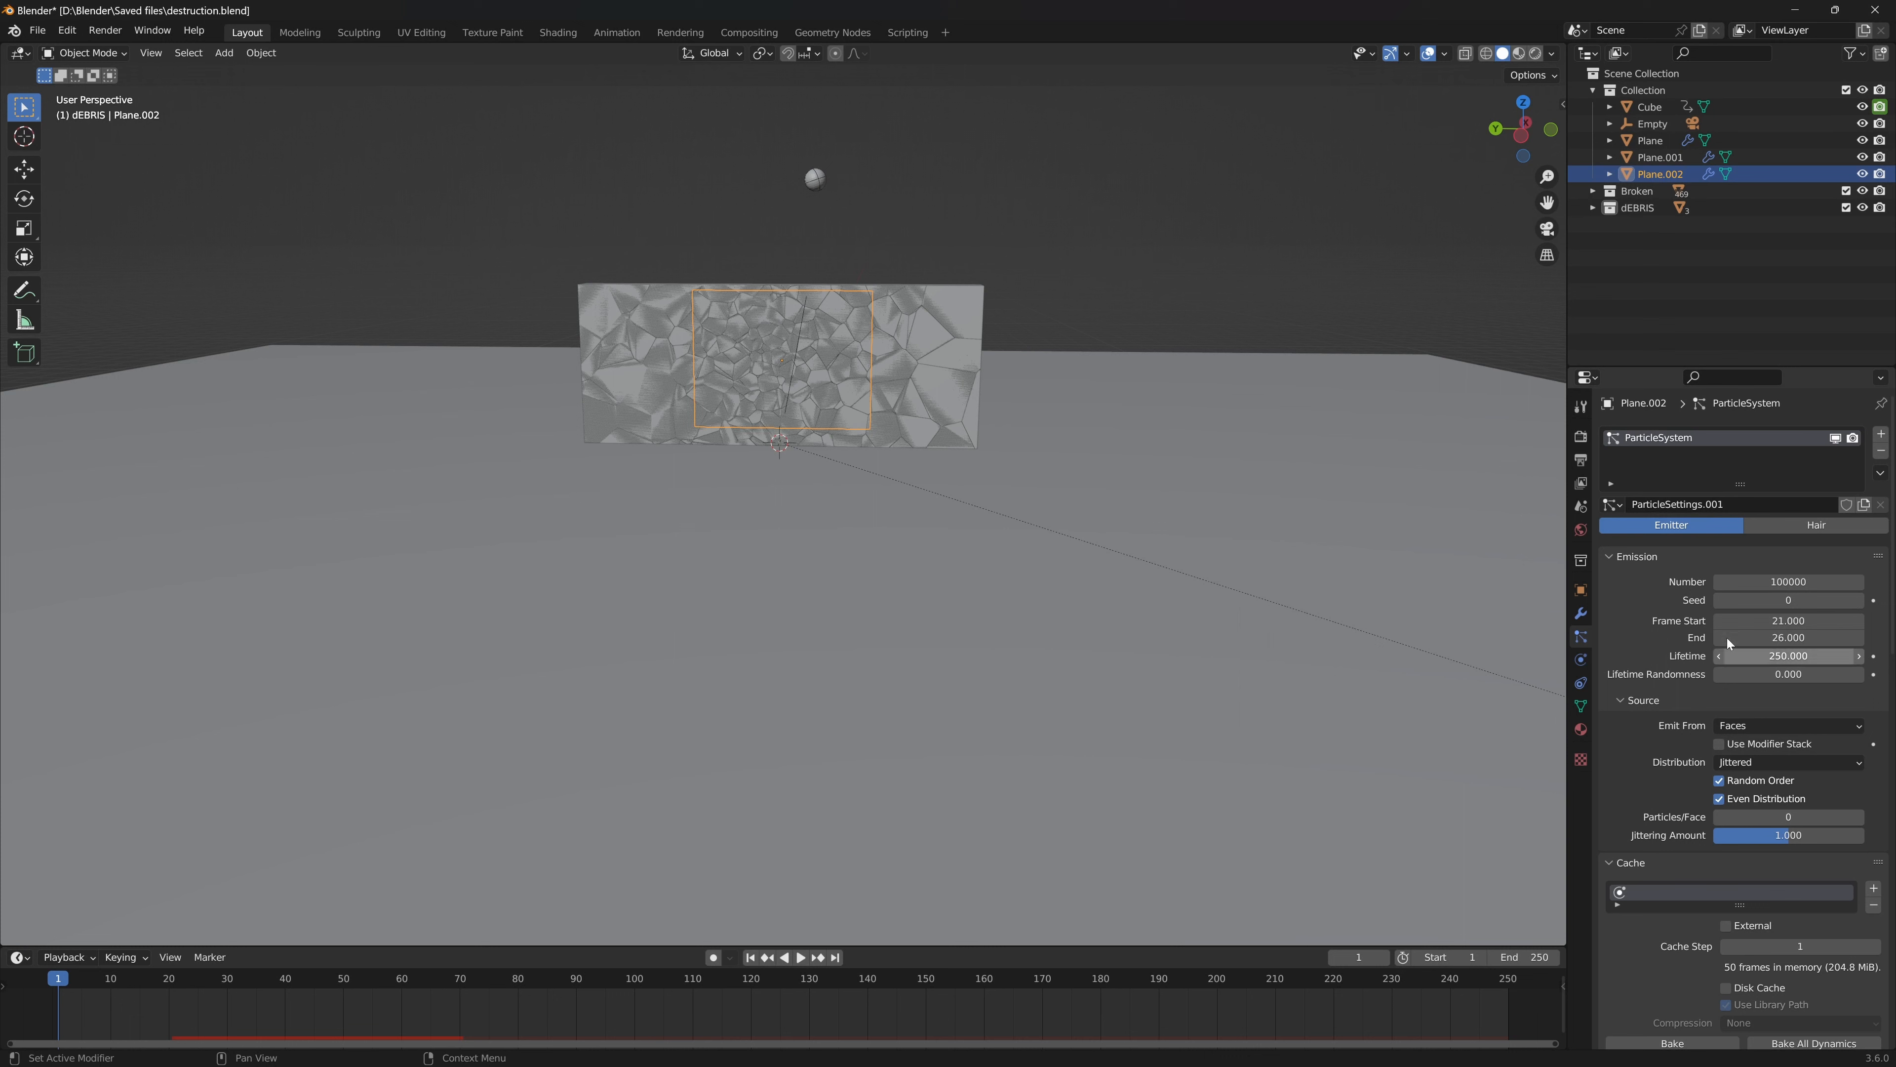
pyautogui.press('F2')
pyautogui.write('Small pa')
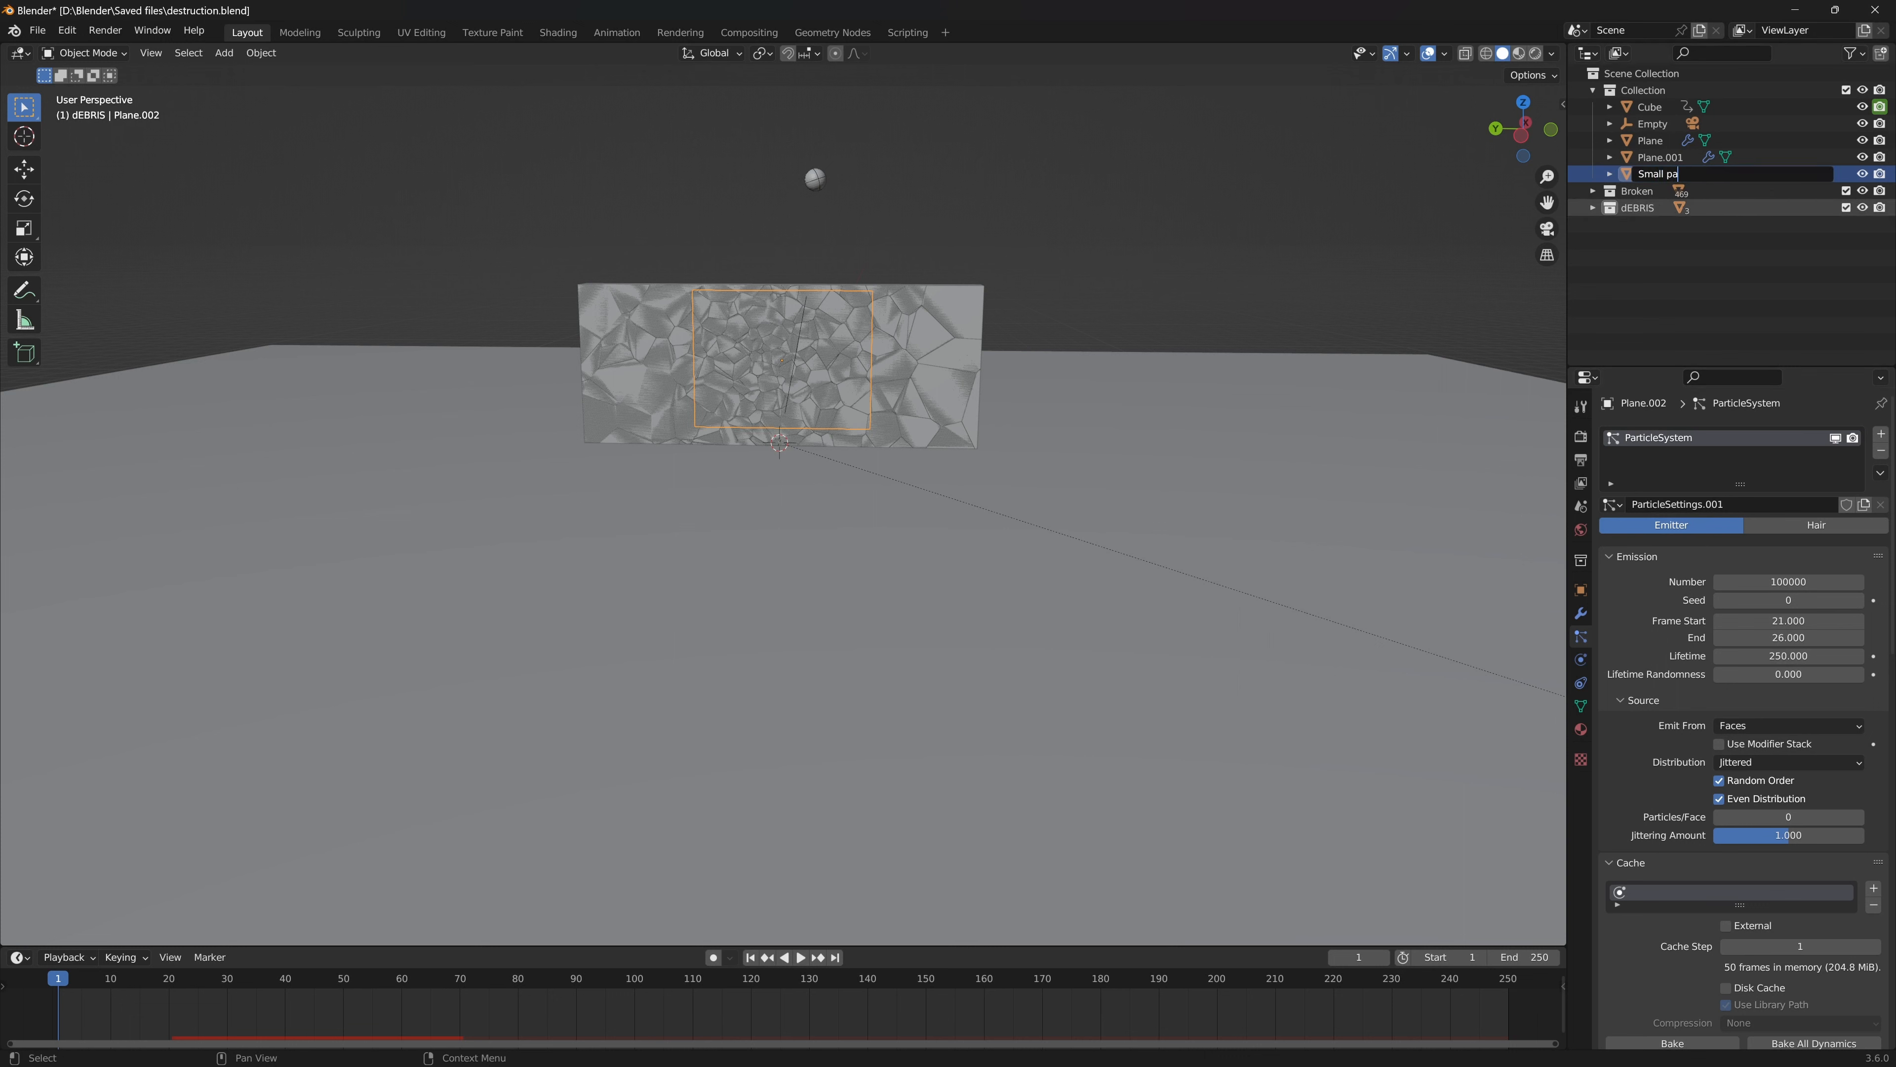
pyautogui.write('rts')
pyautogui.press('Return')
# - Rename the original emitter Plane to "Big pArts"
pyautogui.click(1651, 141)
pyautogui.press('F2')
pyautogui.write('Big')
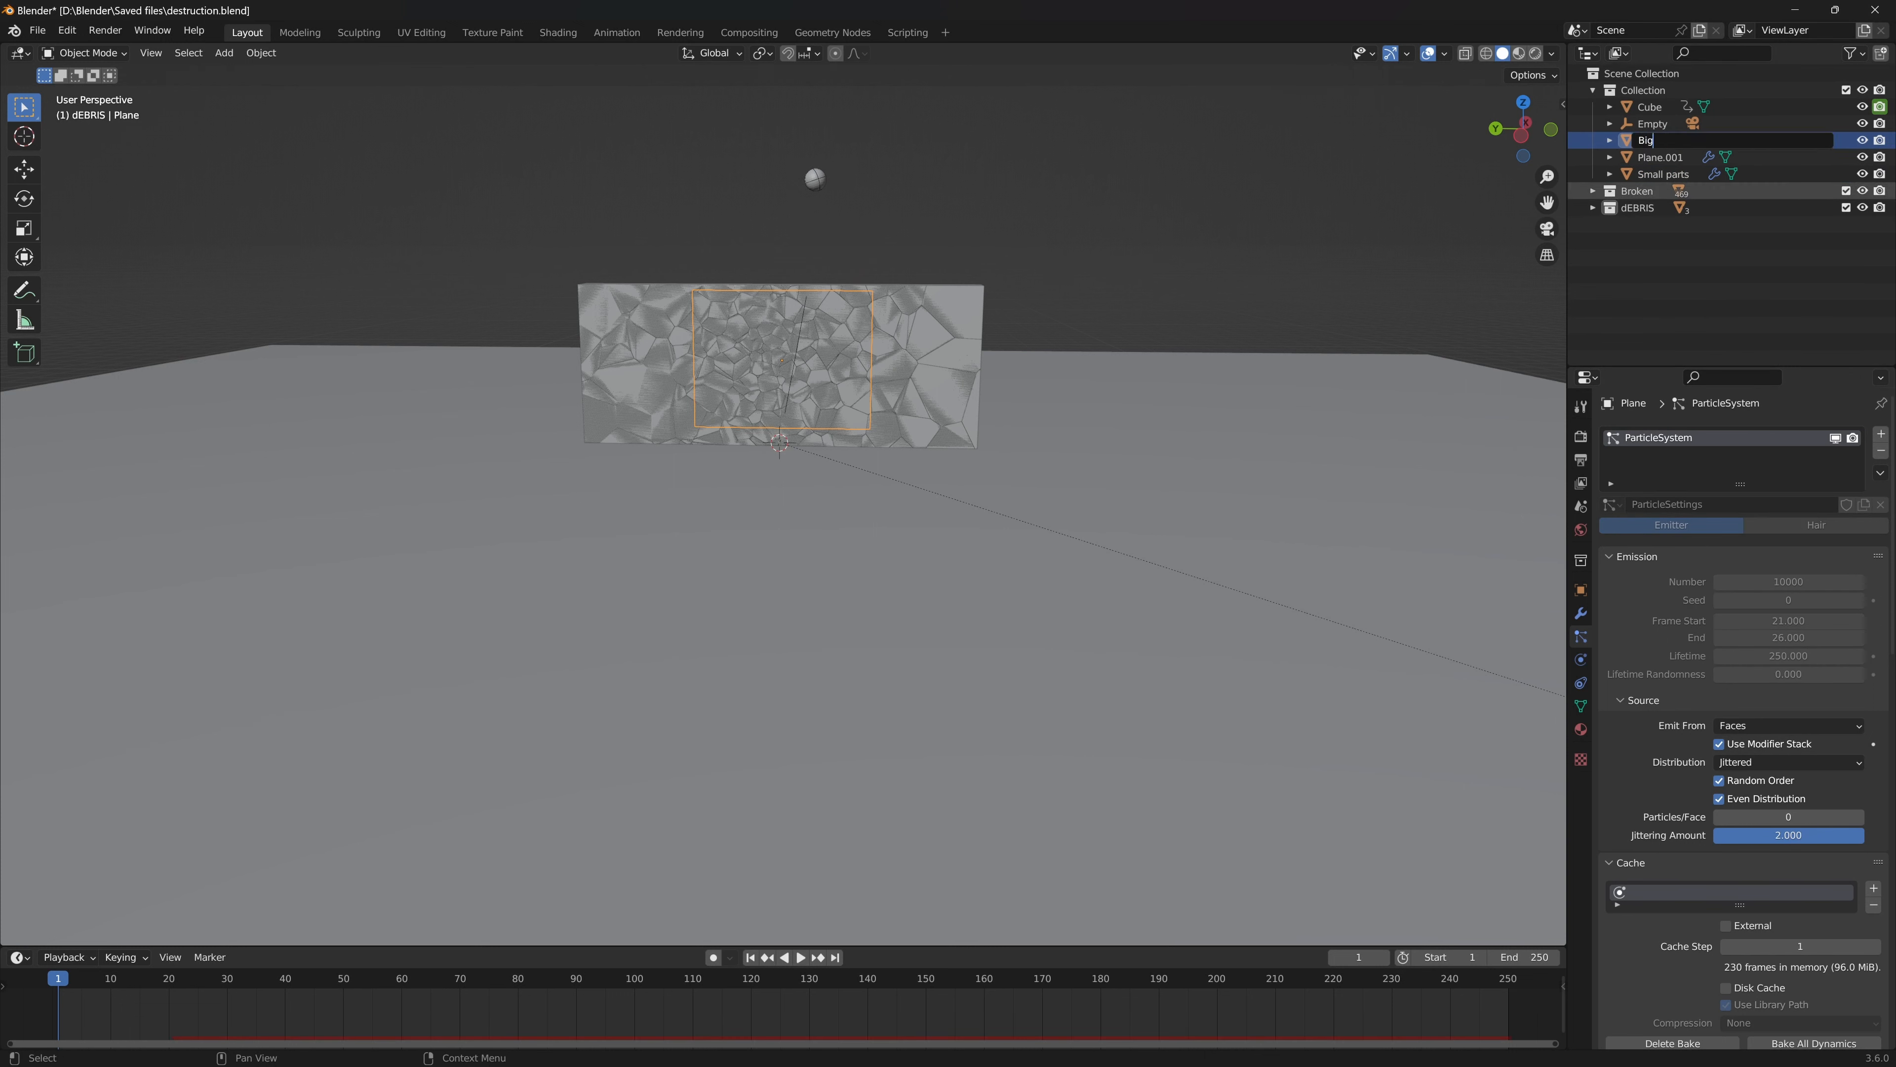
pyautogui.write(' pArts')
pyautogui.press('Return')
# - Rename the ground object Plane.001 to "Floor"
pyautogui.click(1660, 159)
pyautogui.press('F2')
pyautogui.write('Floor')
pyautogui.press('Return')
# - Play the animation from the start to inspect how both debris layers scatter across the floor
pyautogui.press('space')
pyautogui.moveTo(926, 396); pyautogui.dragTo(924, 437, button='middle')
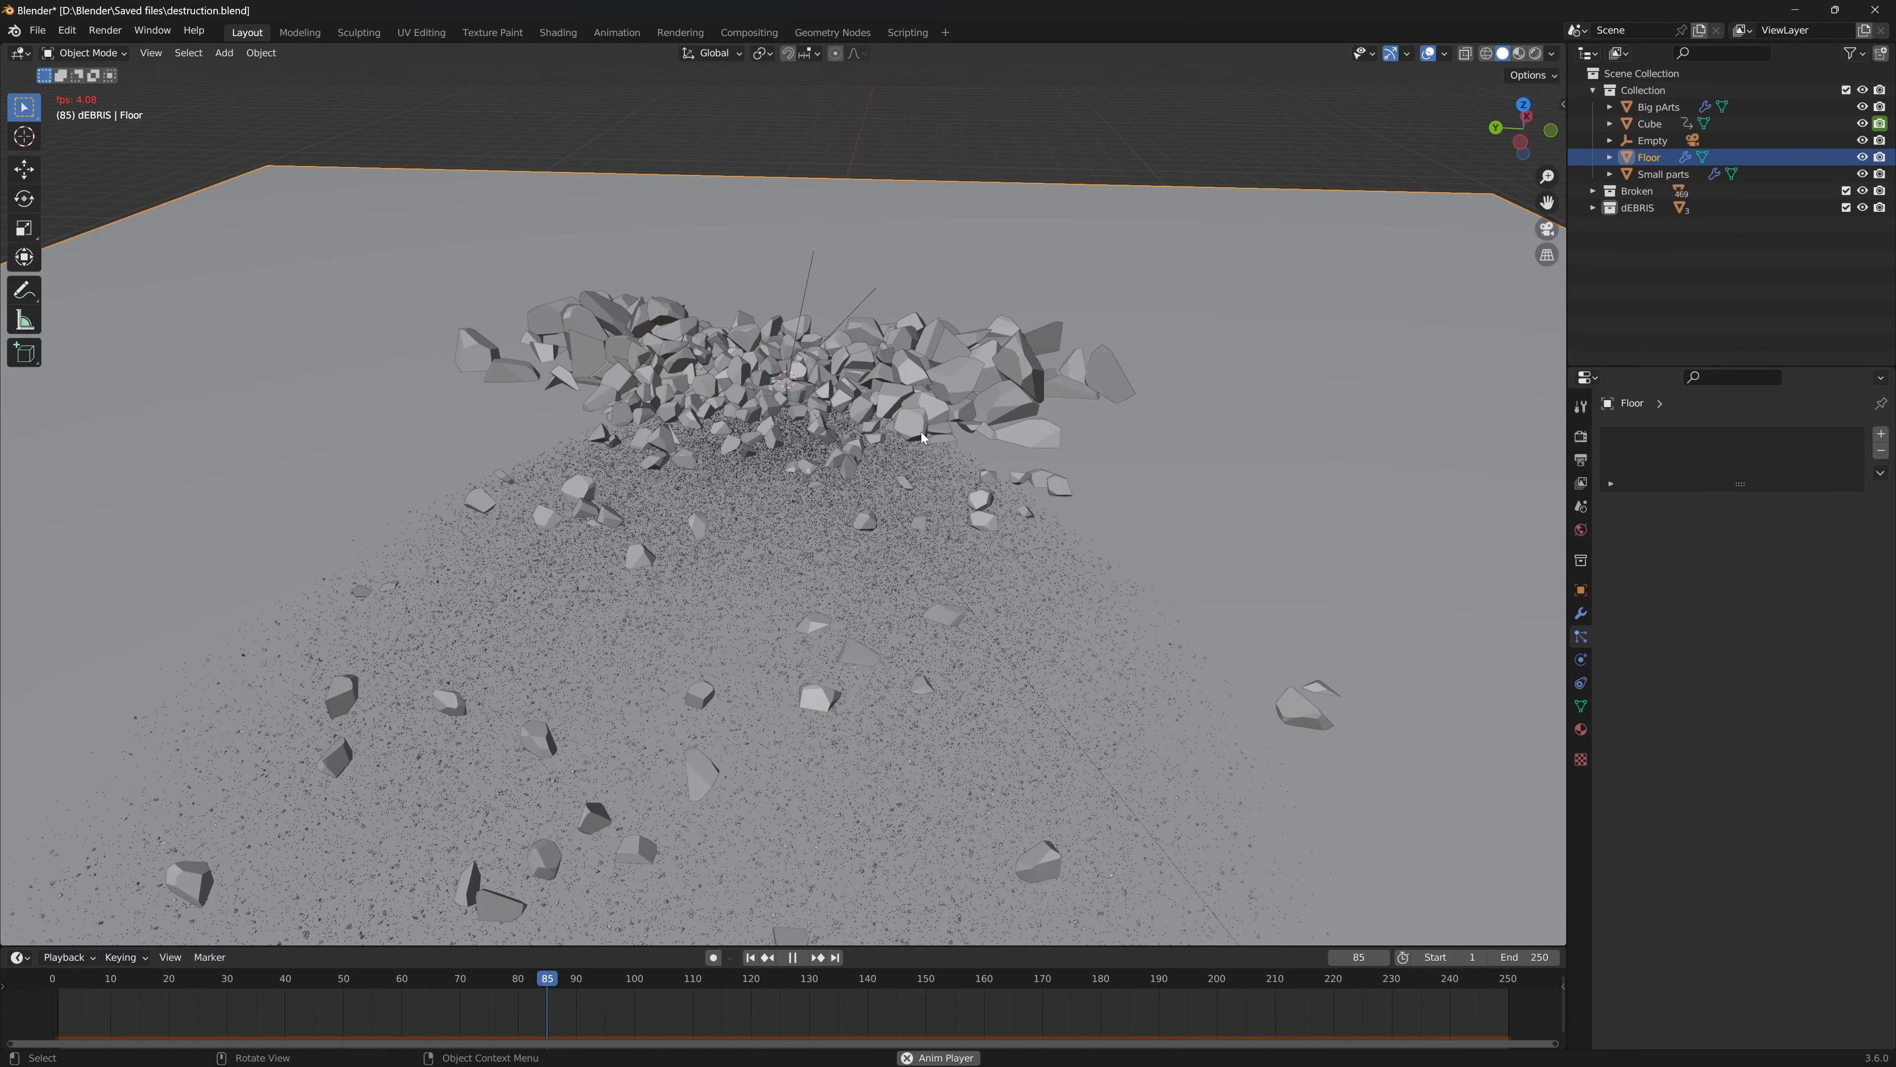
pyautogui.hotkey('shift', 'Left')
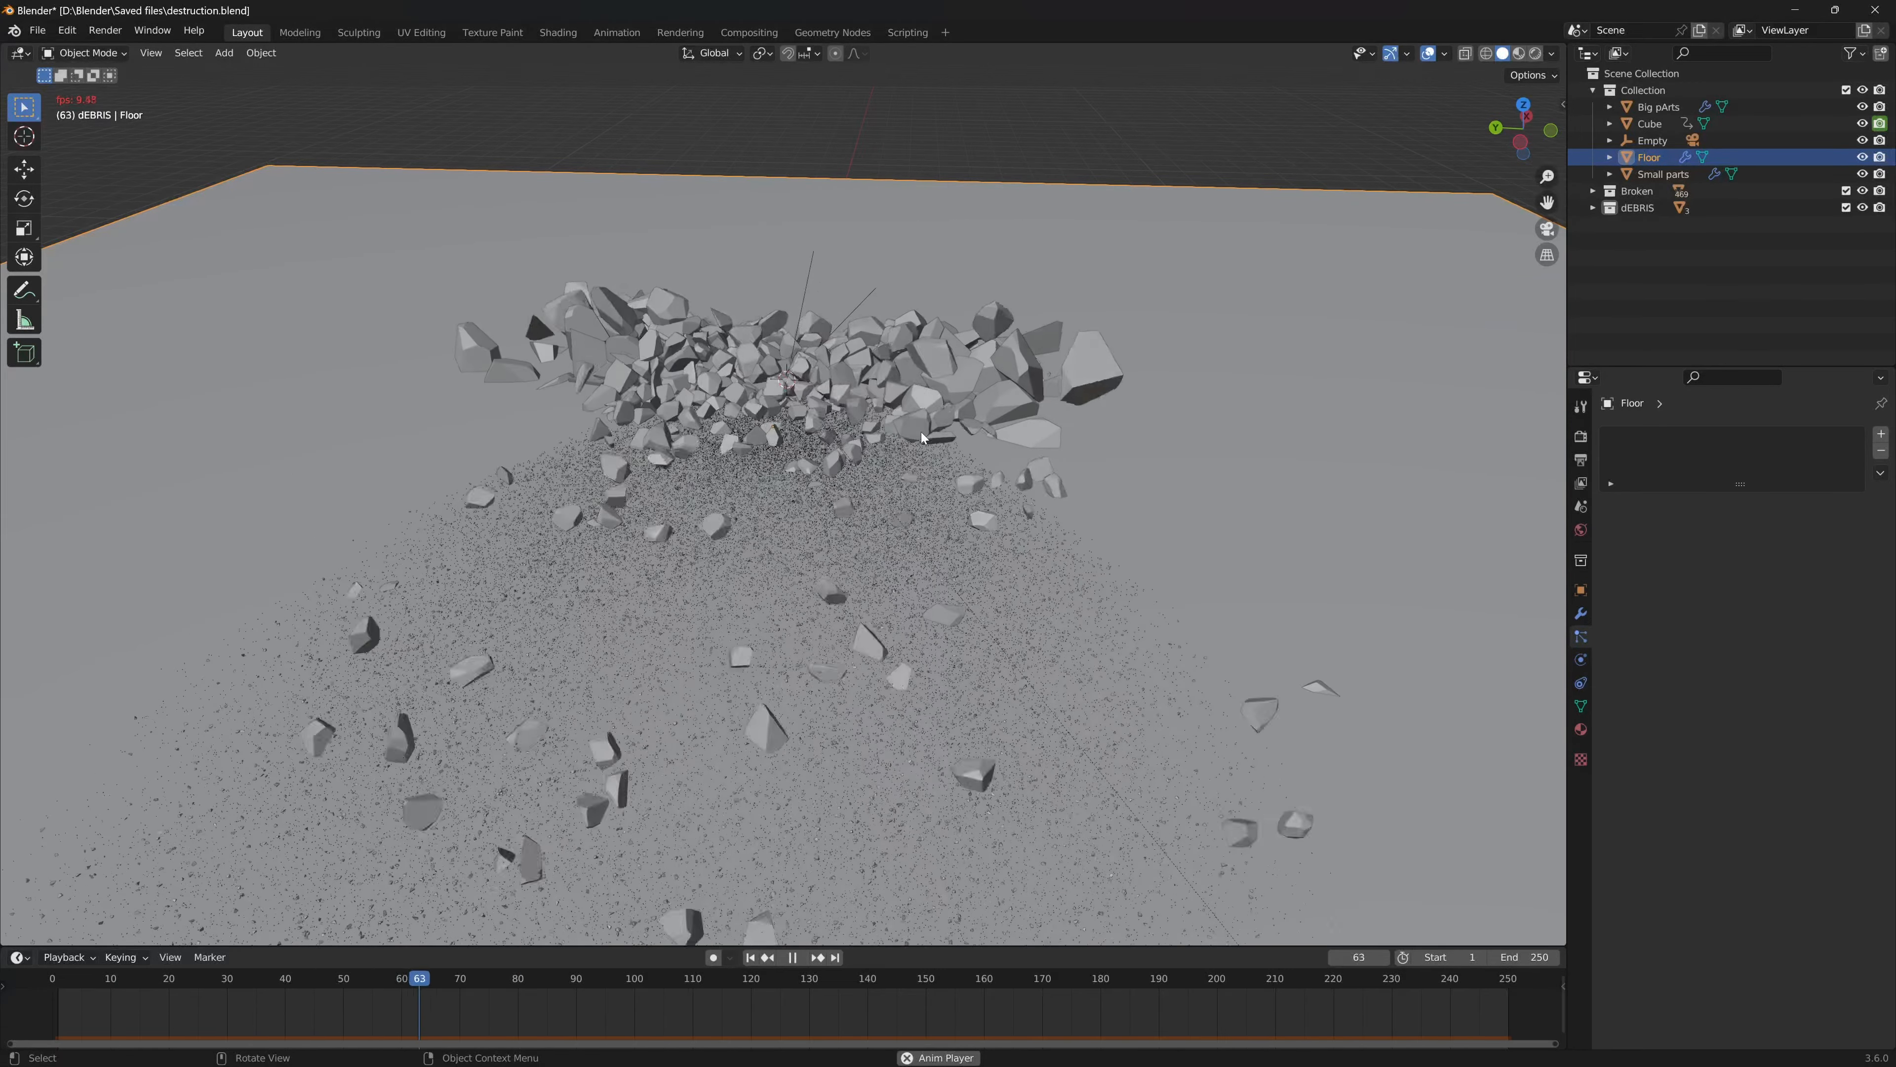
pyautogui.press('Escape')
# - Select the Small parts emitter and bake all dynamics for its particle cache
pyautogui.click(1663, 175)
pyautogui.scroll(-5, 1792, 710)
pyautogui.click(1813, 741)
# - Check the GPU performance in Task Manager during the bake, and close Task Manager
pyautogui.hotkey('ctrl', 'shift', 'Escape')
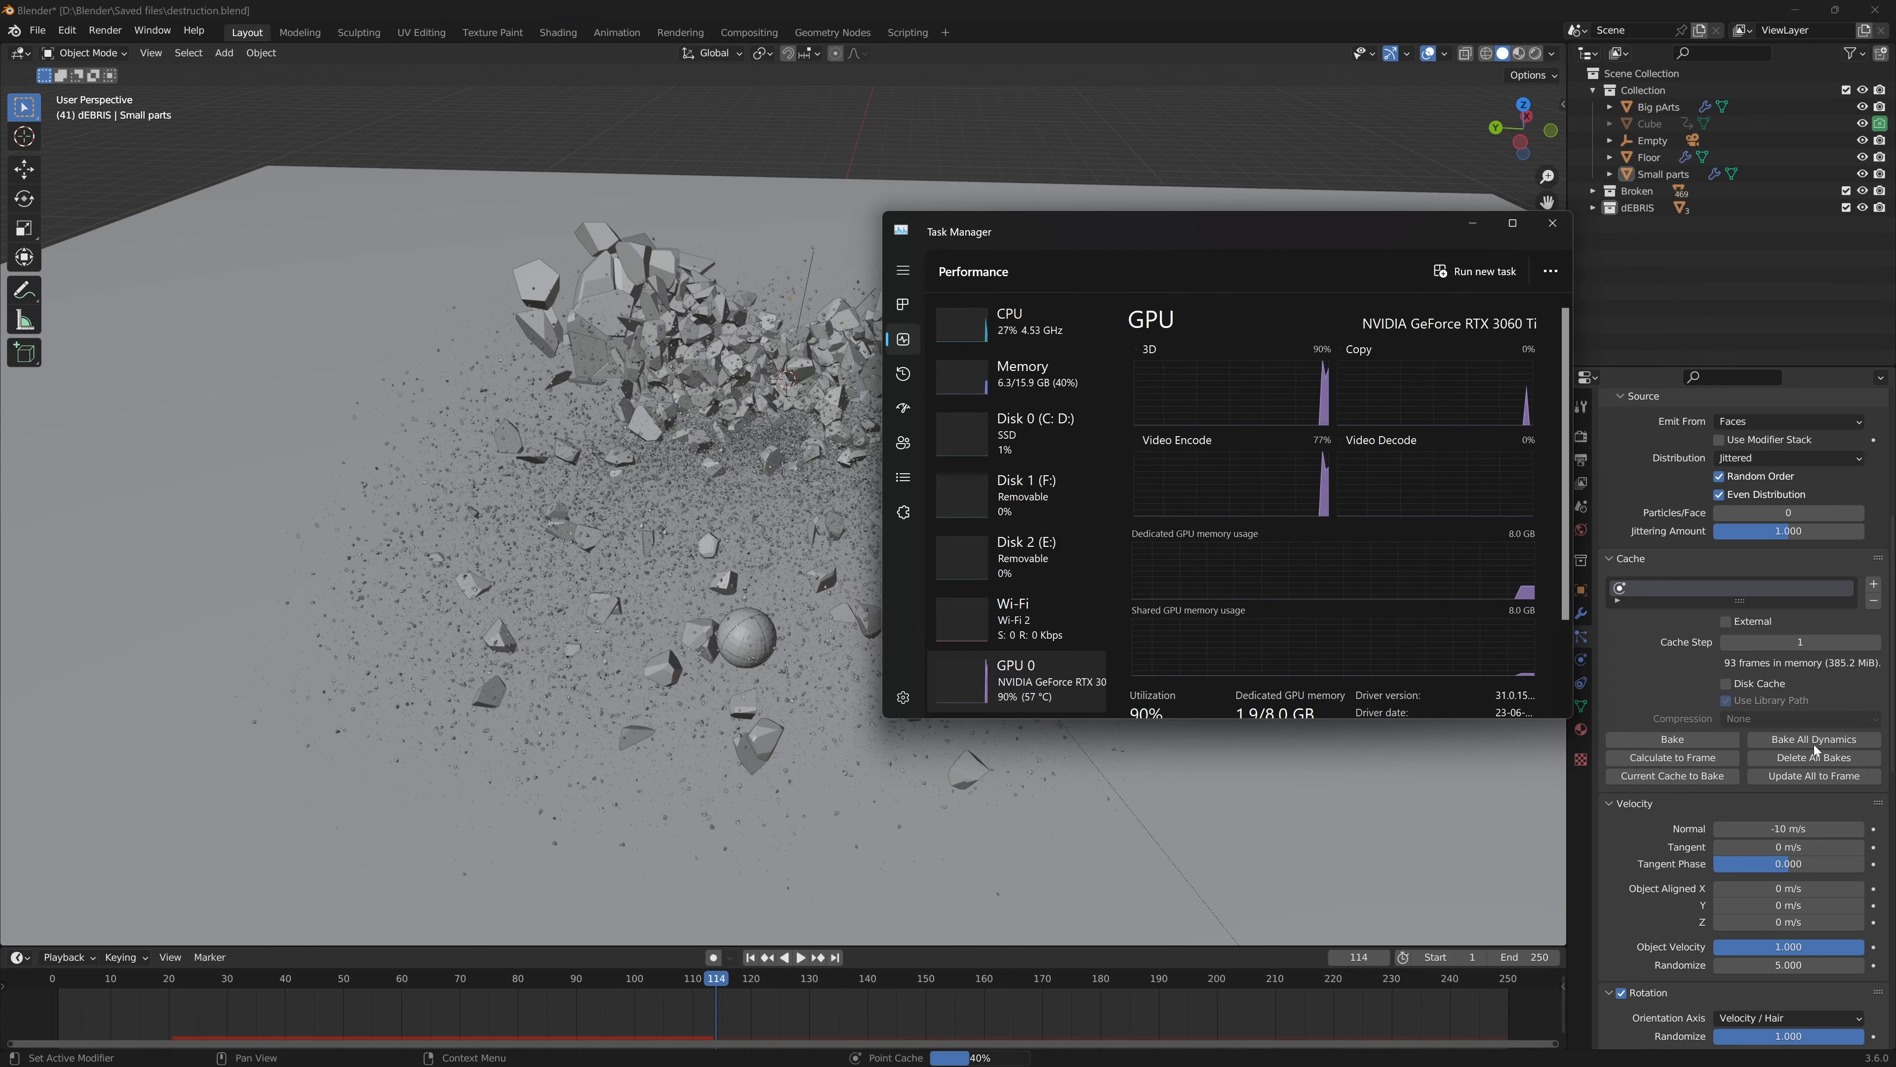
pyautogui.click(1553, 223)
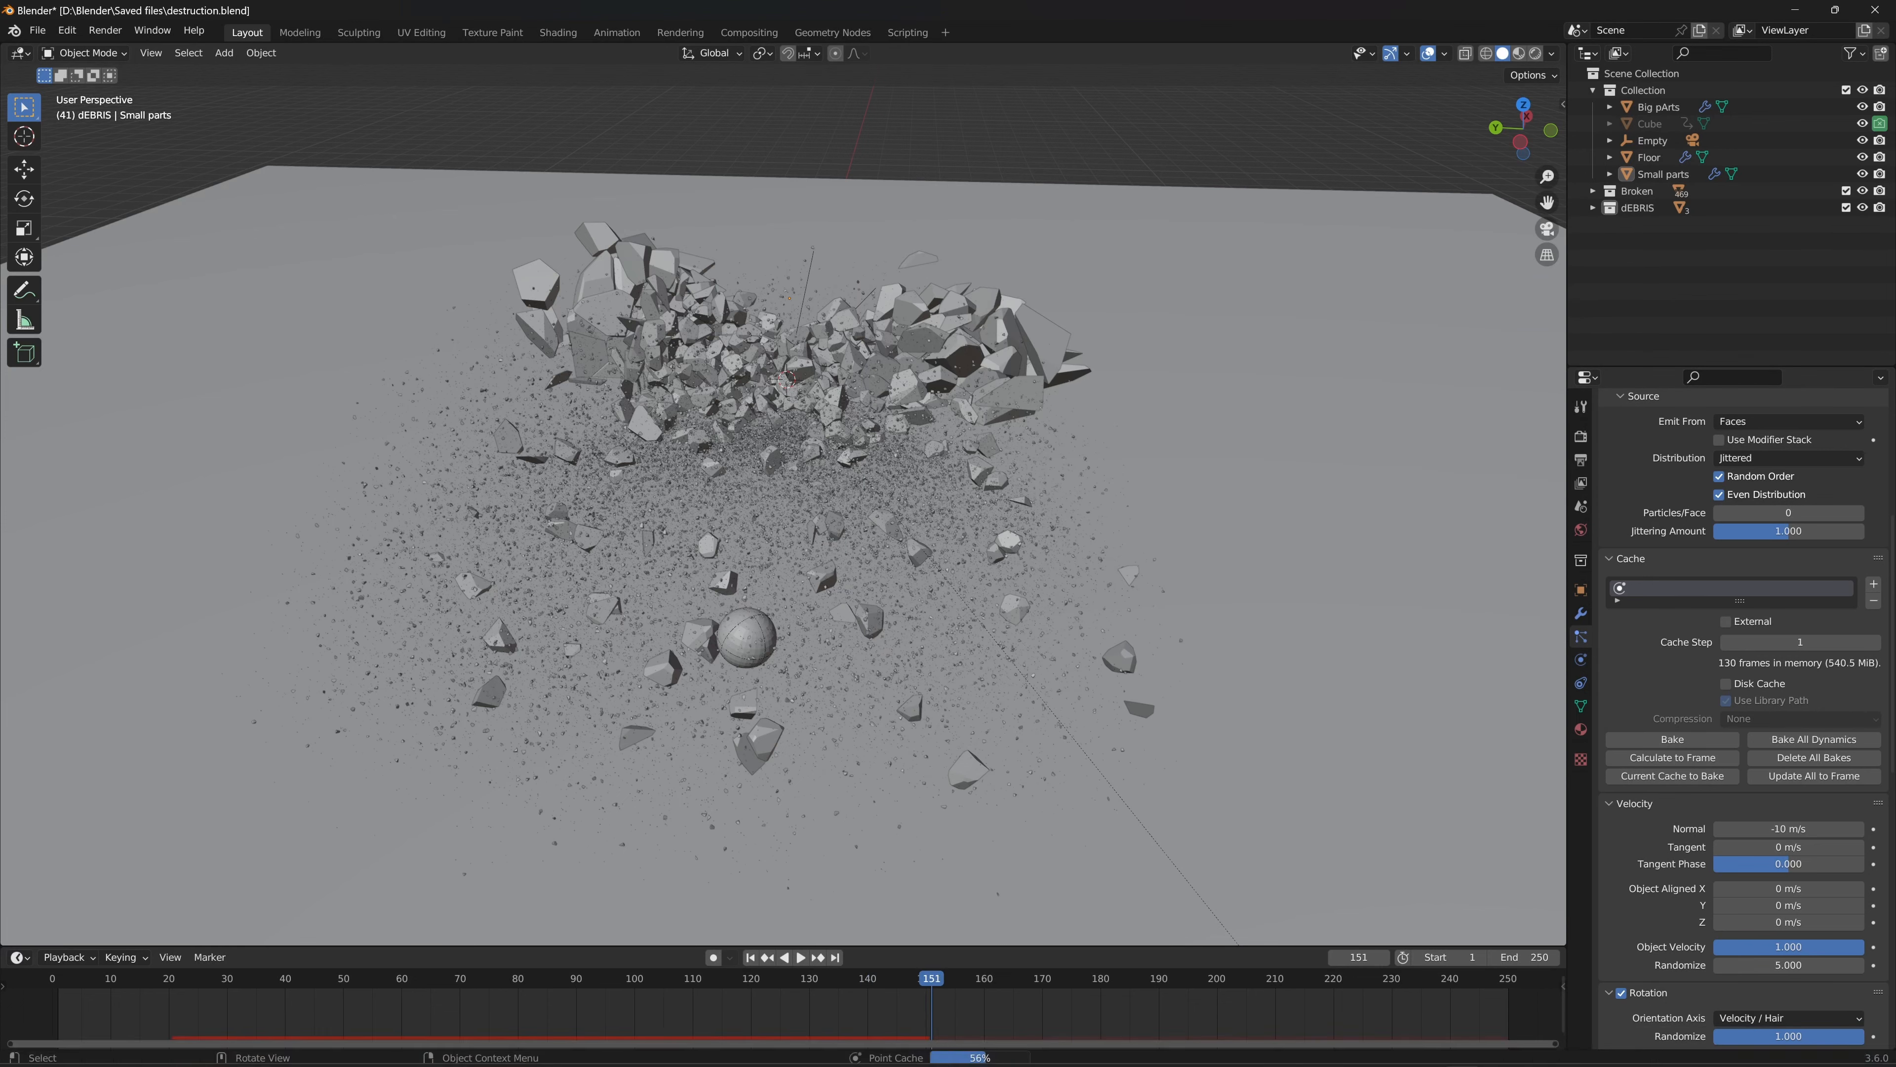